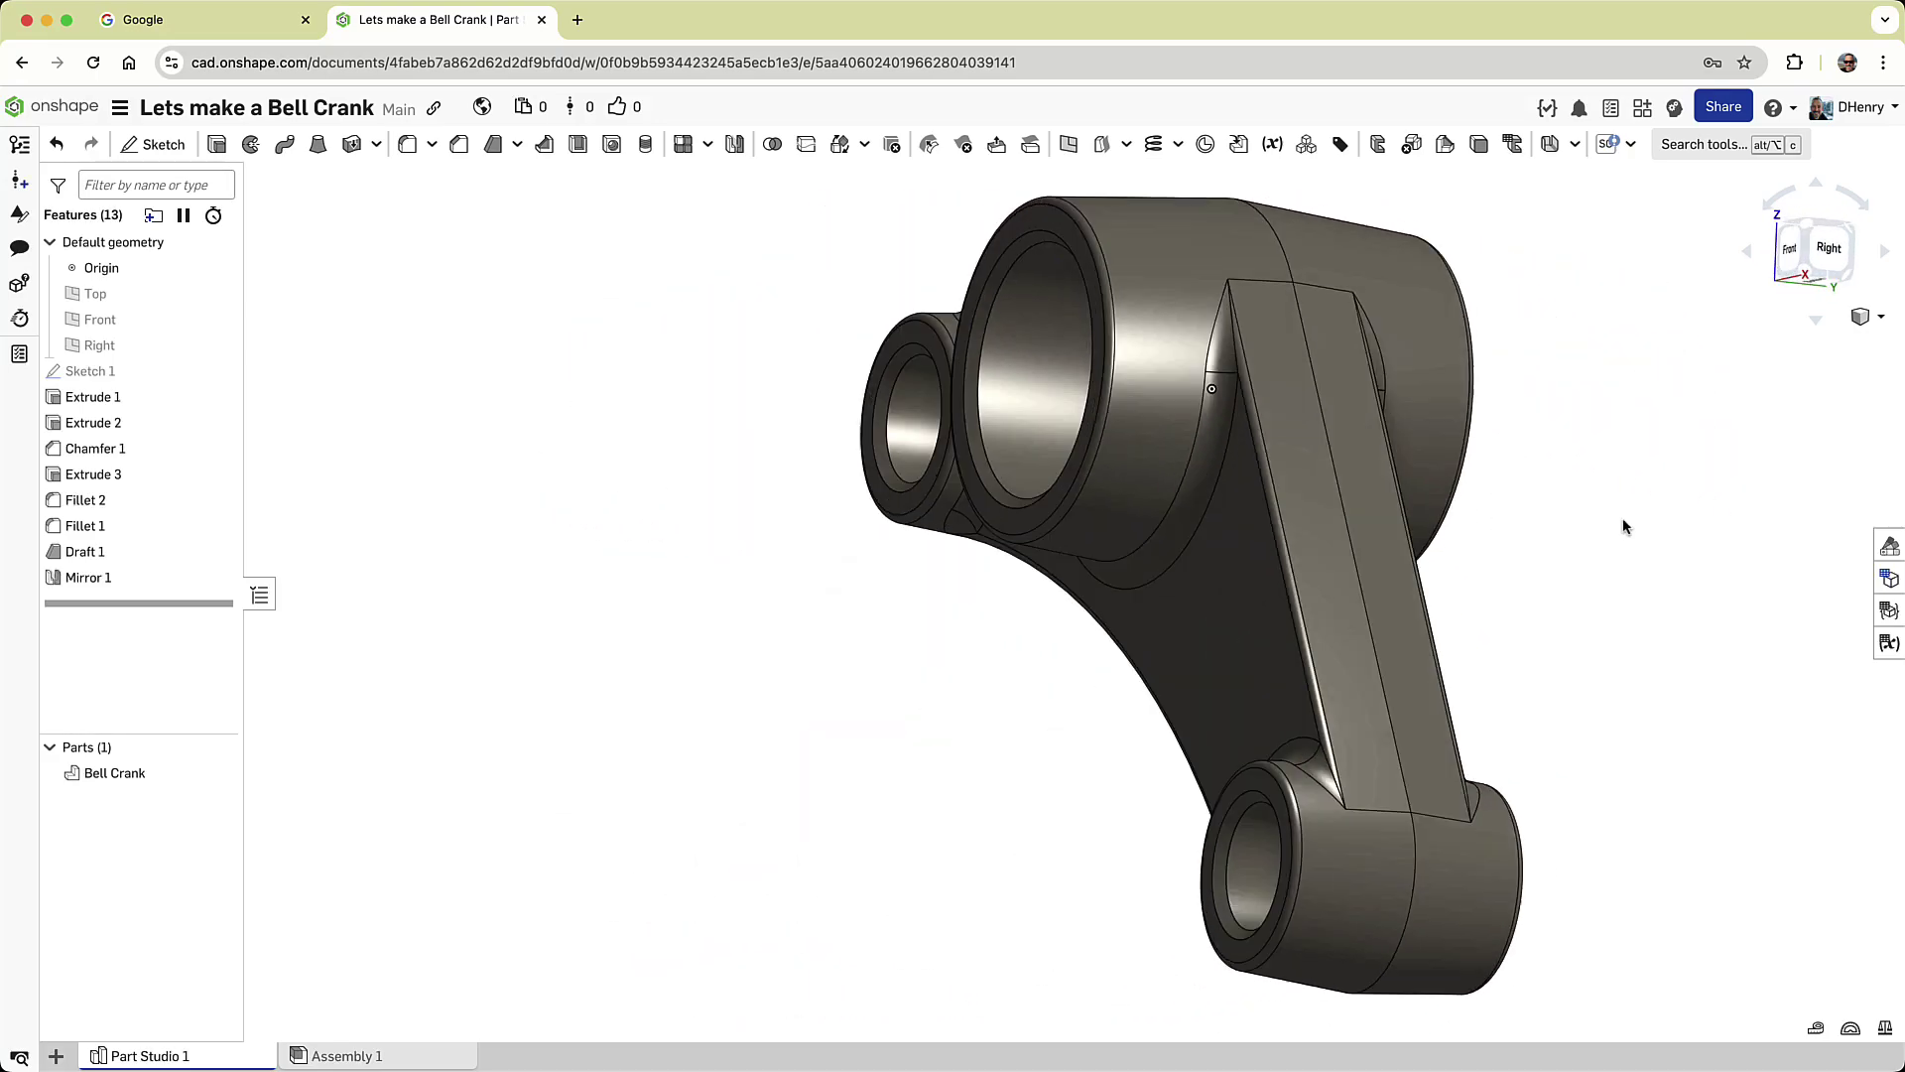
View the finished bell crank part from the front, orbiting it briefly on the way.
key("shift+1")
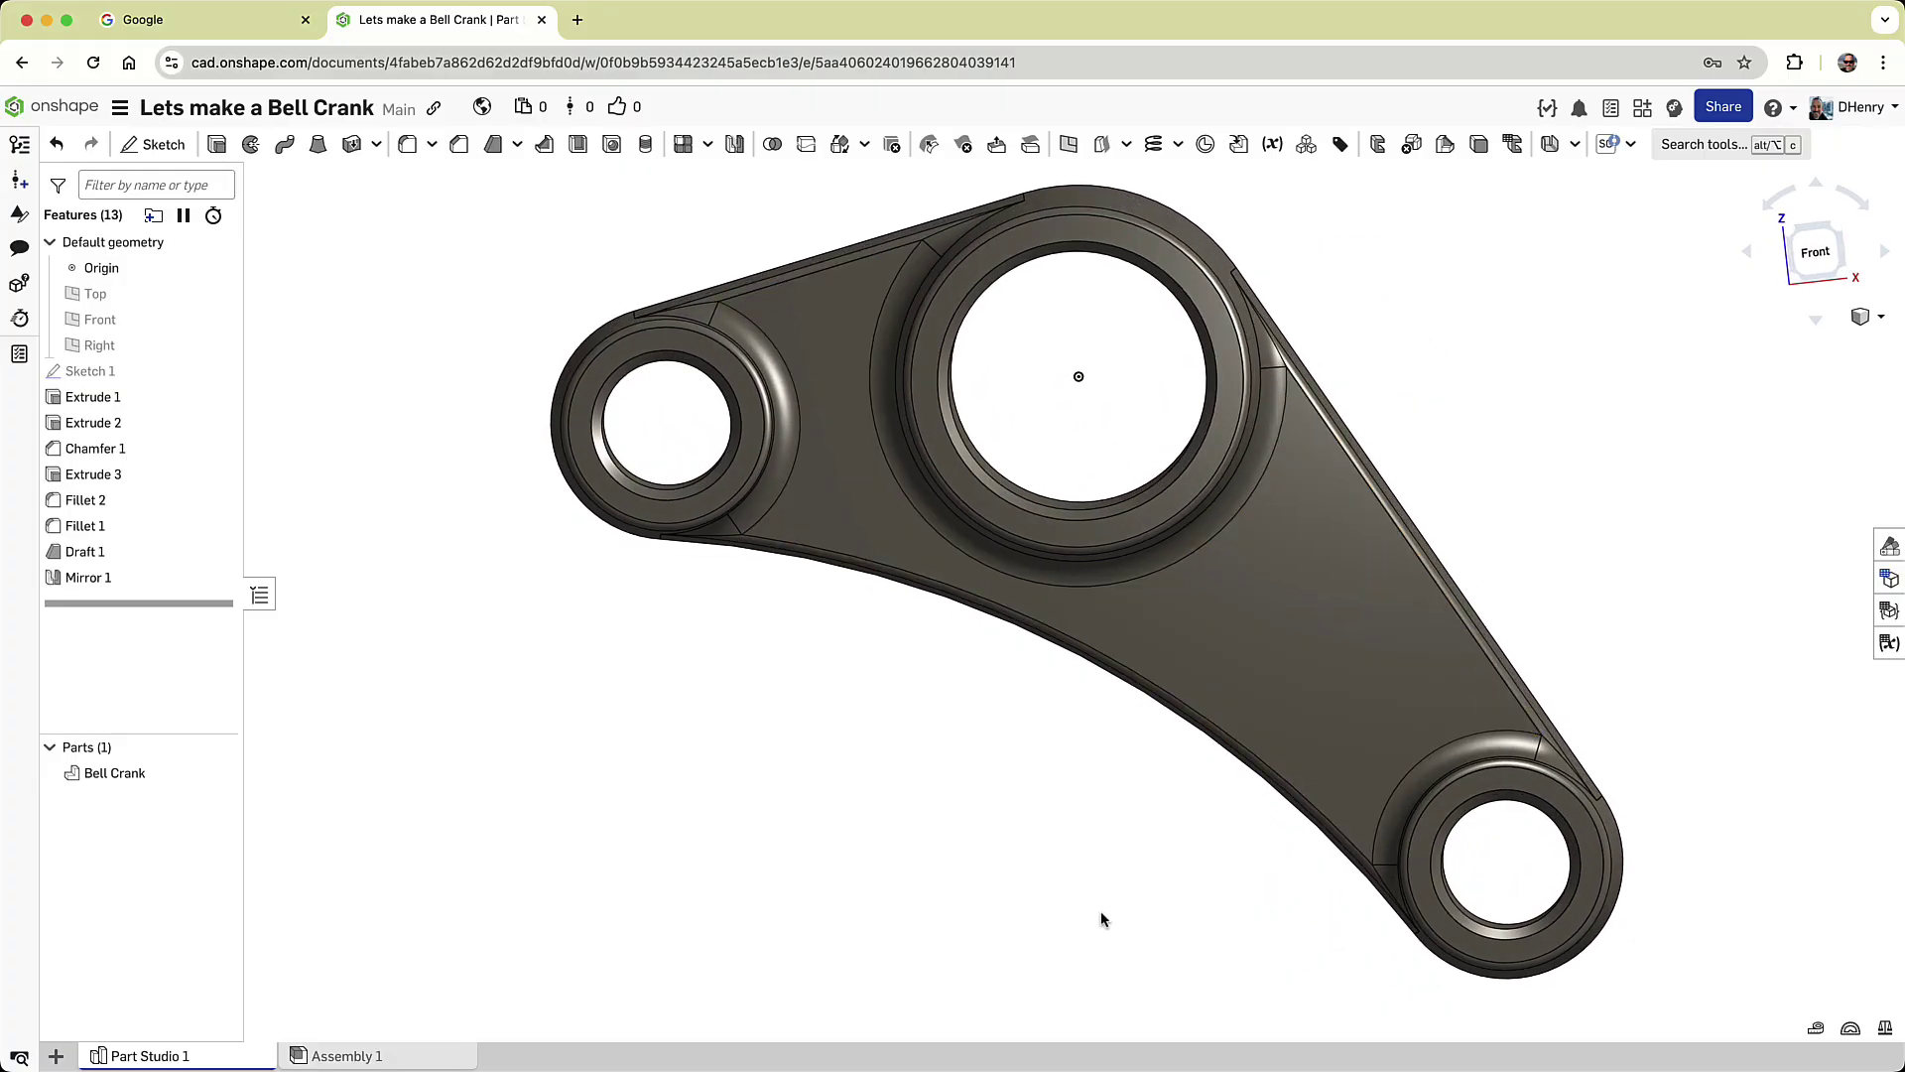
right_click_drag(1098, 931, 1119, 310)
left_click(1812, 264)
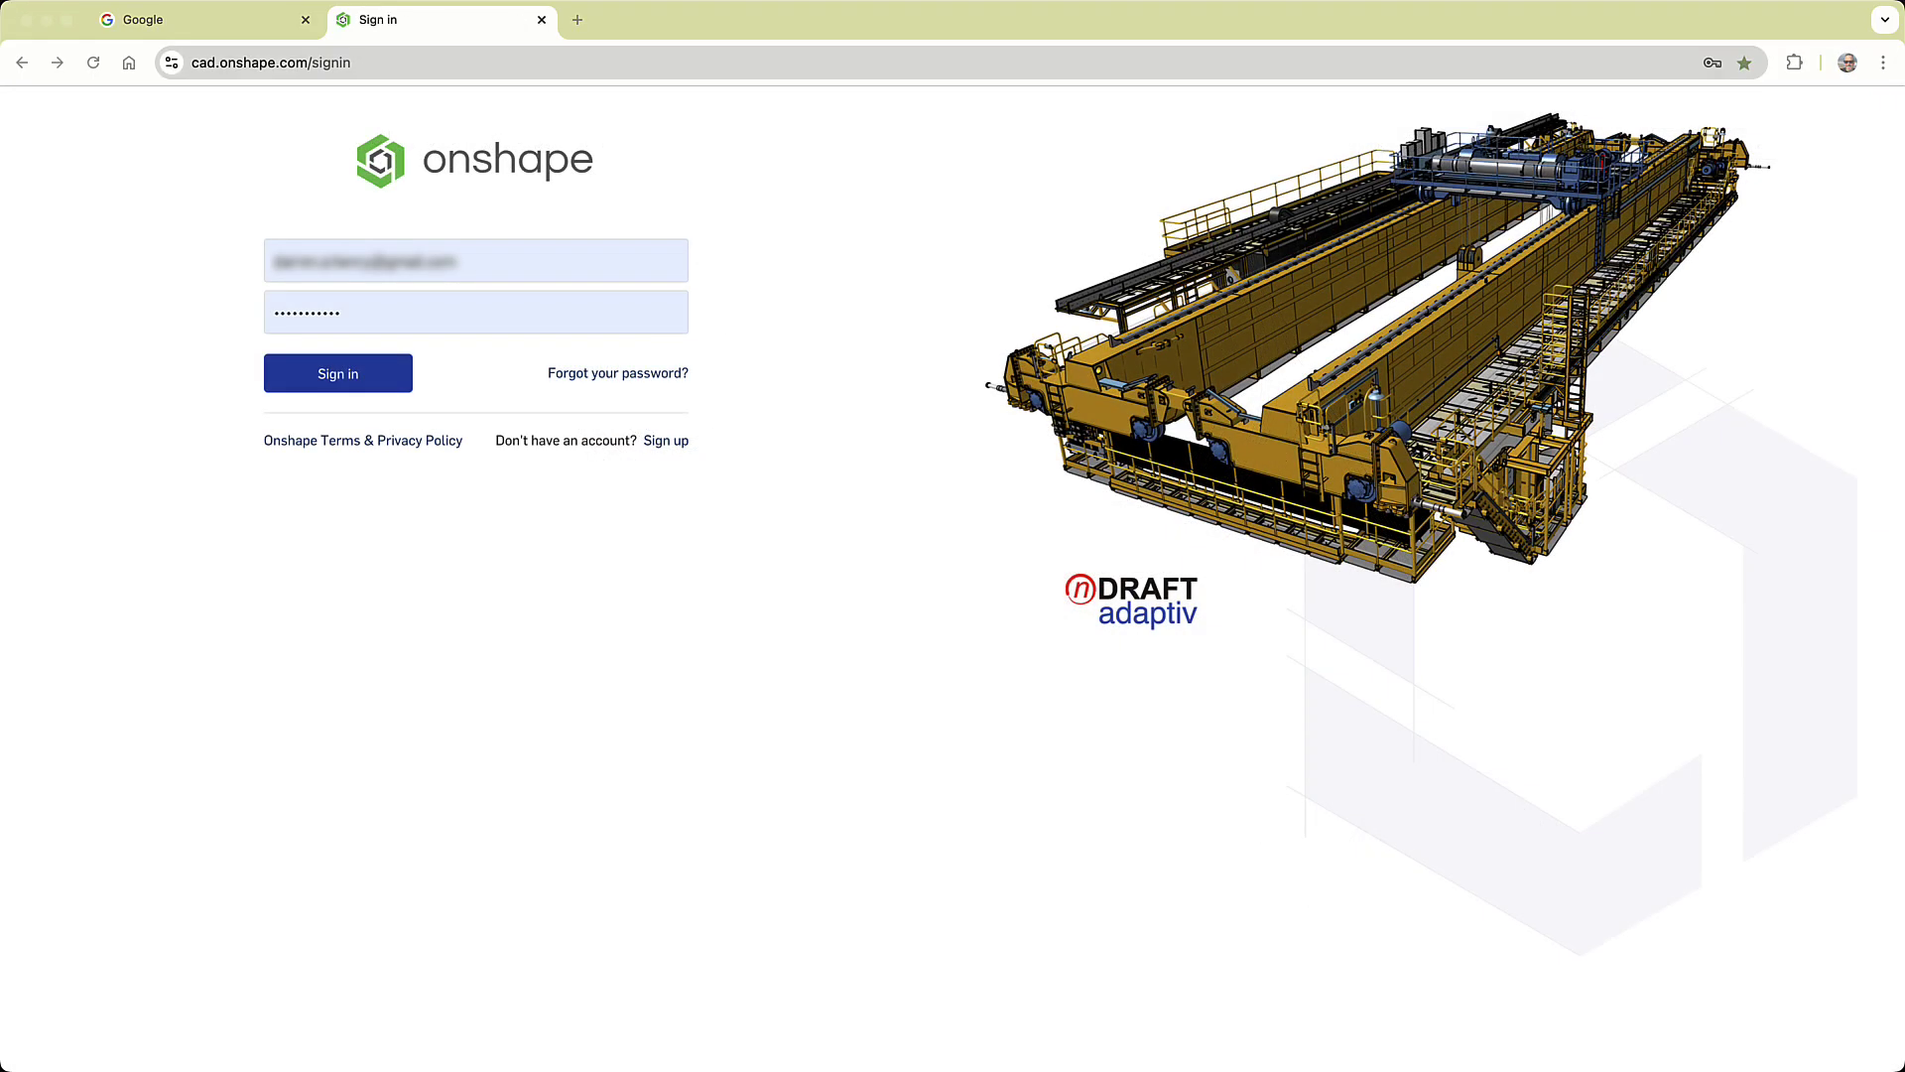
Sign in and create a new document named 'Lets make a Bell Crank'.
left_click(678, 628)
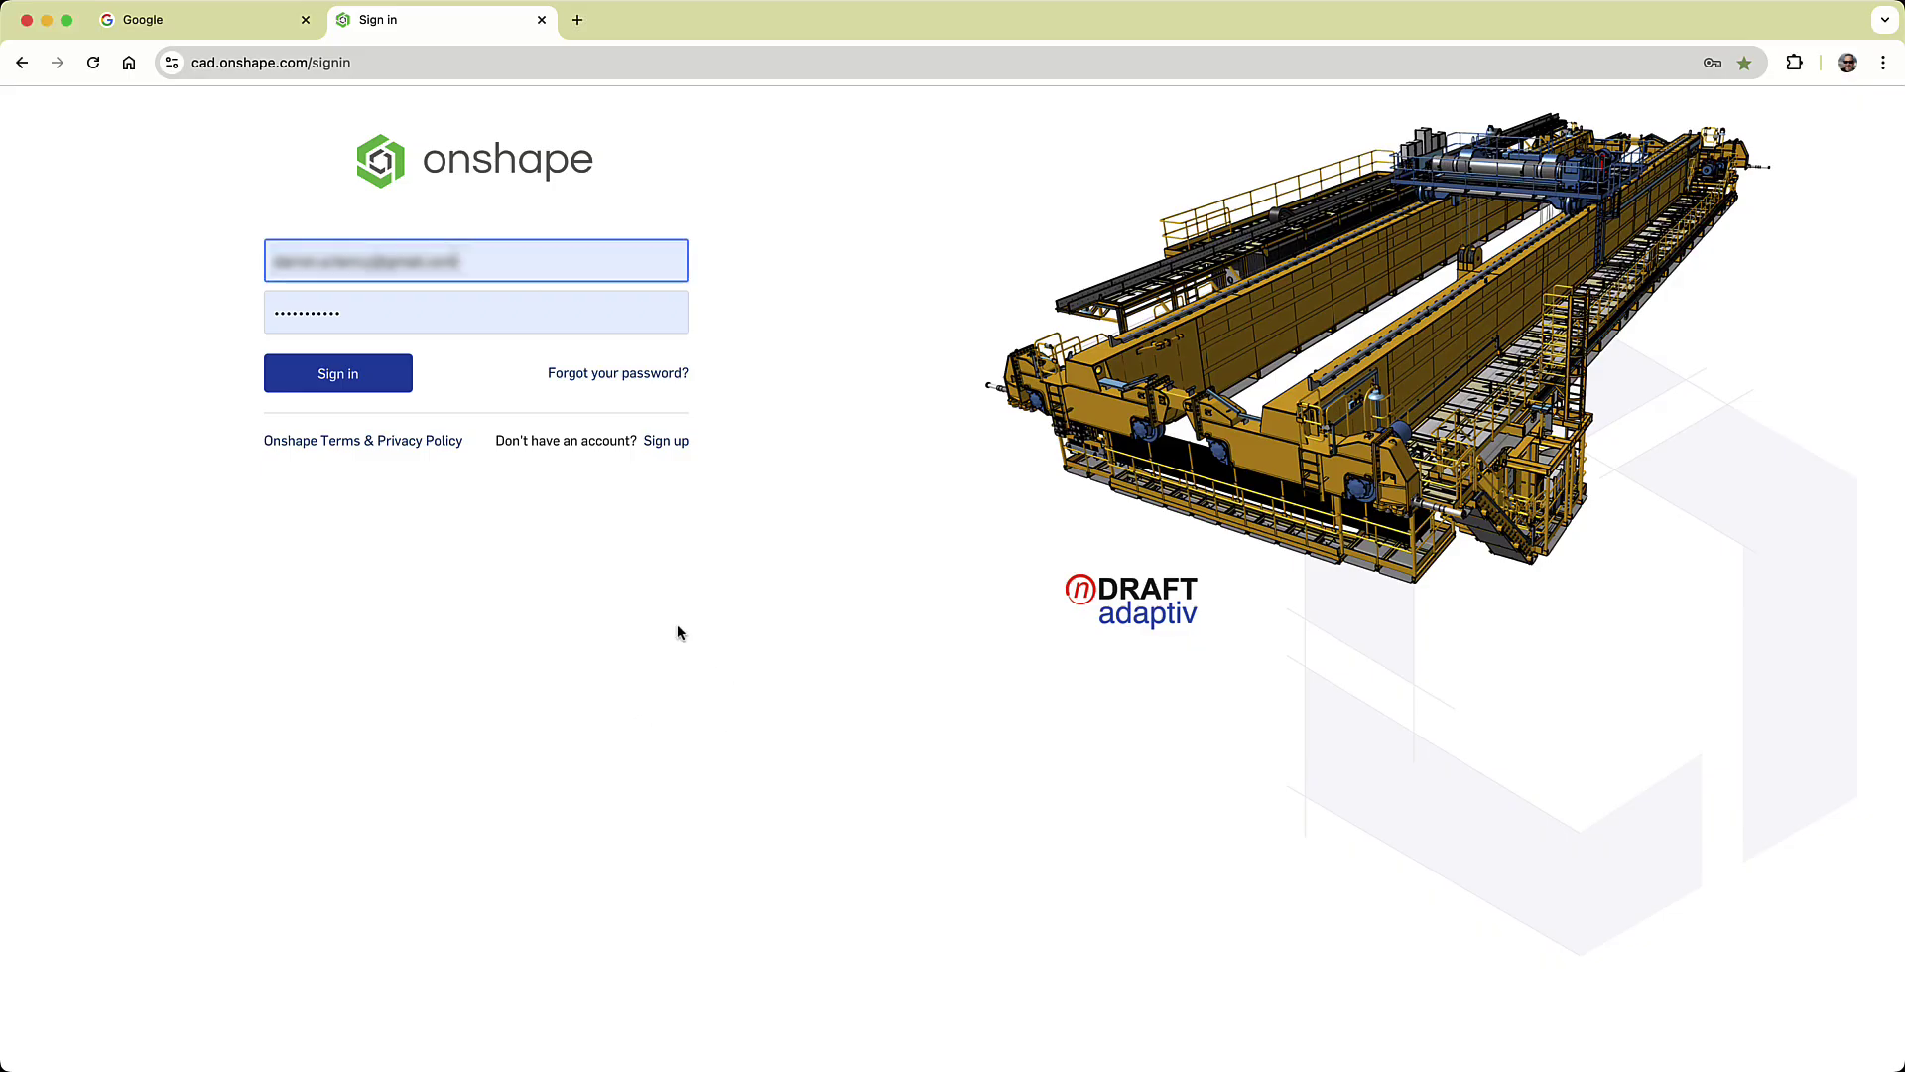
left_click(350, 379)
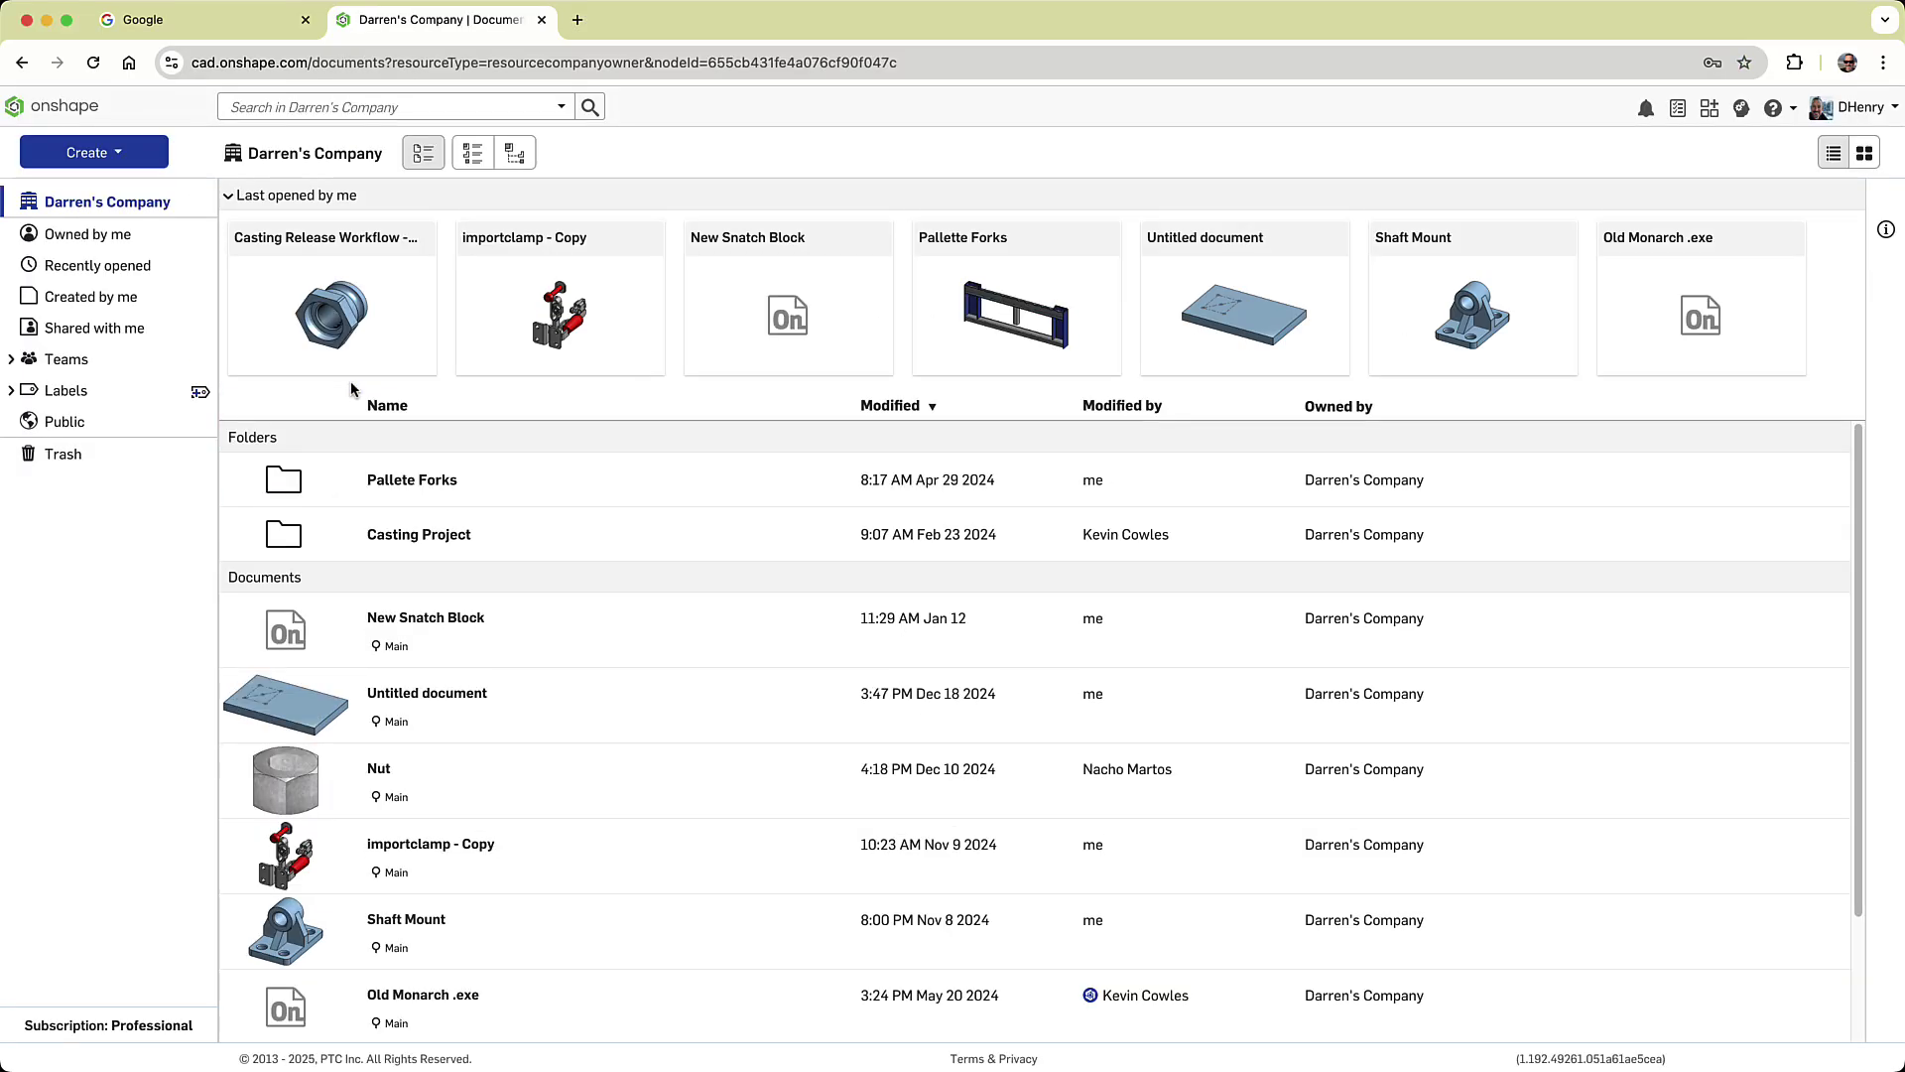
left_click(89, 153)
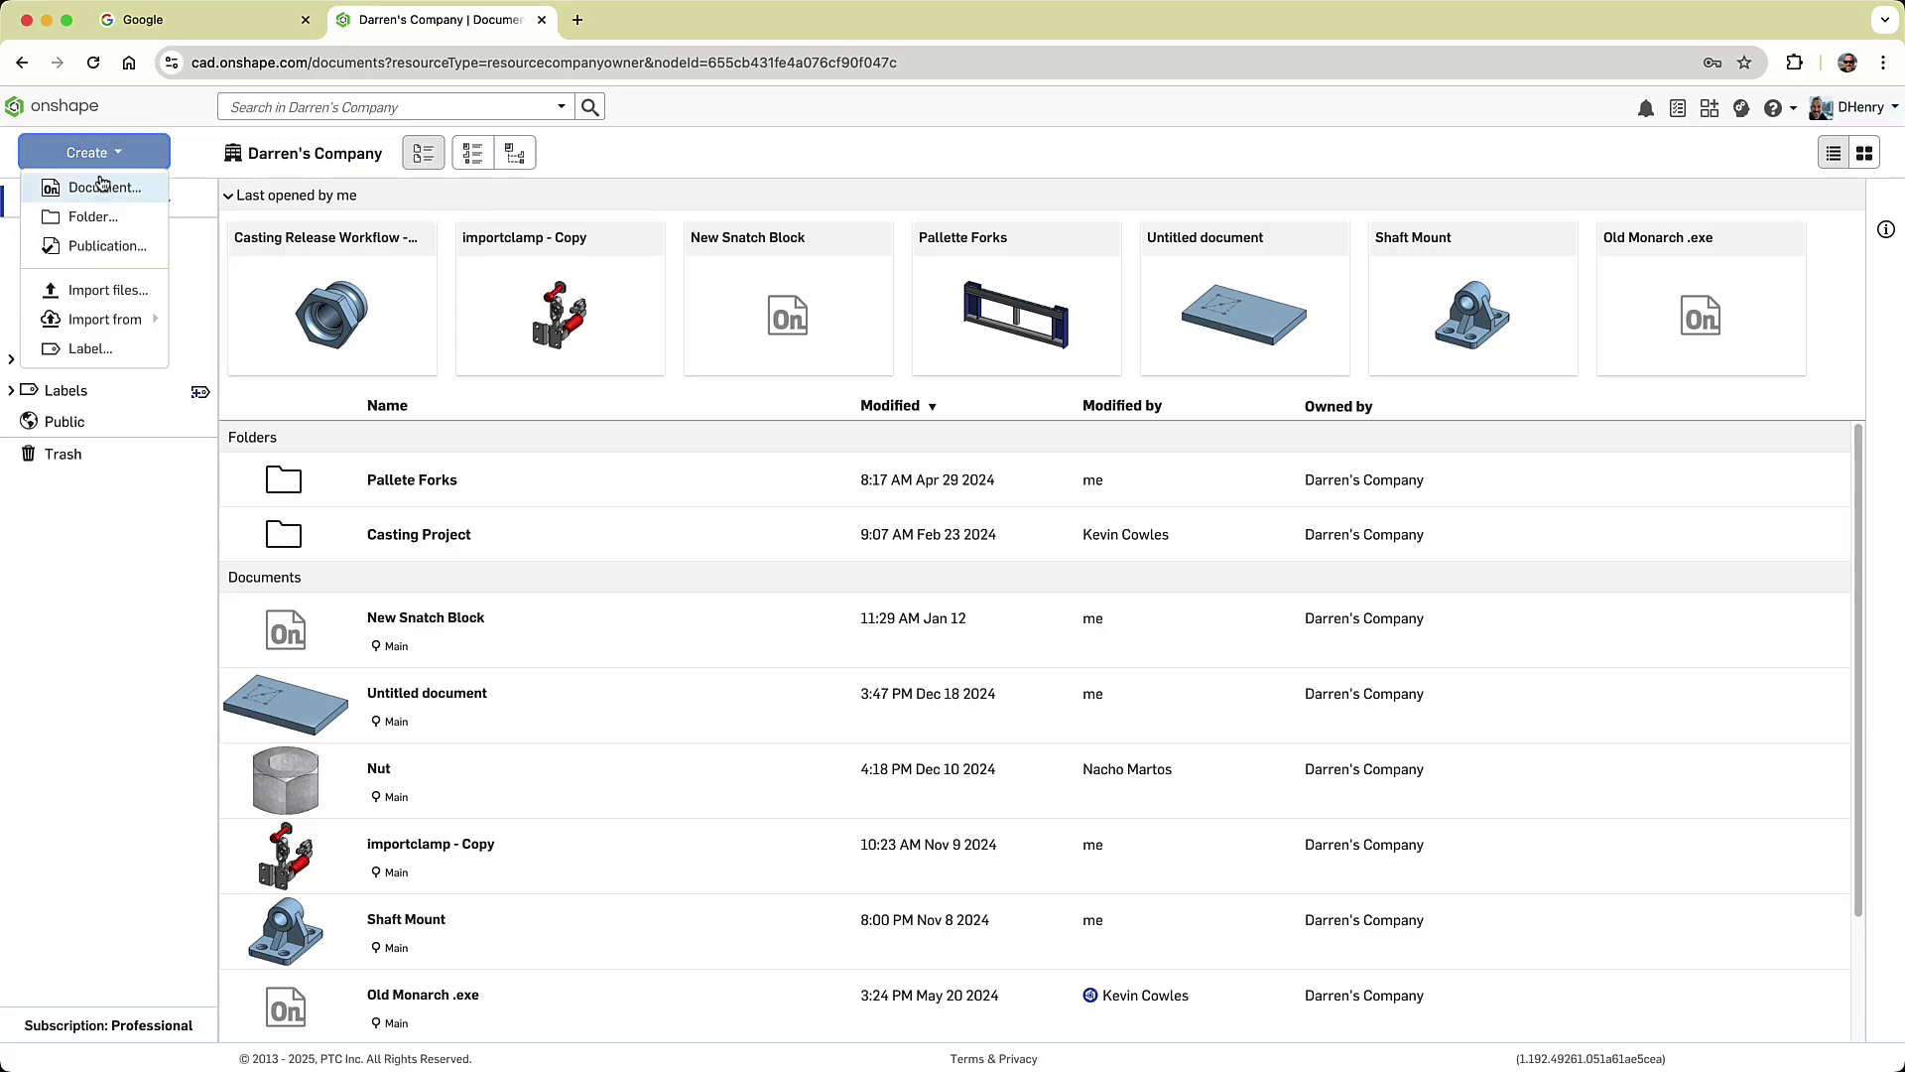
left_click(103, 191)
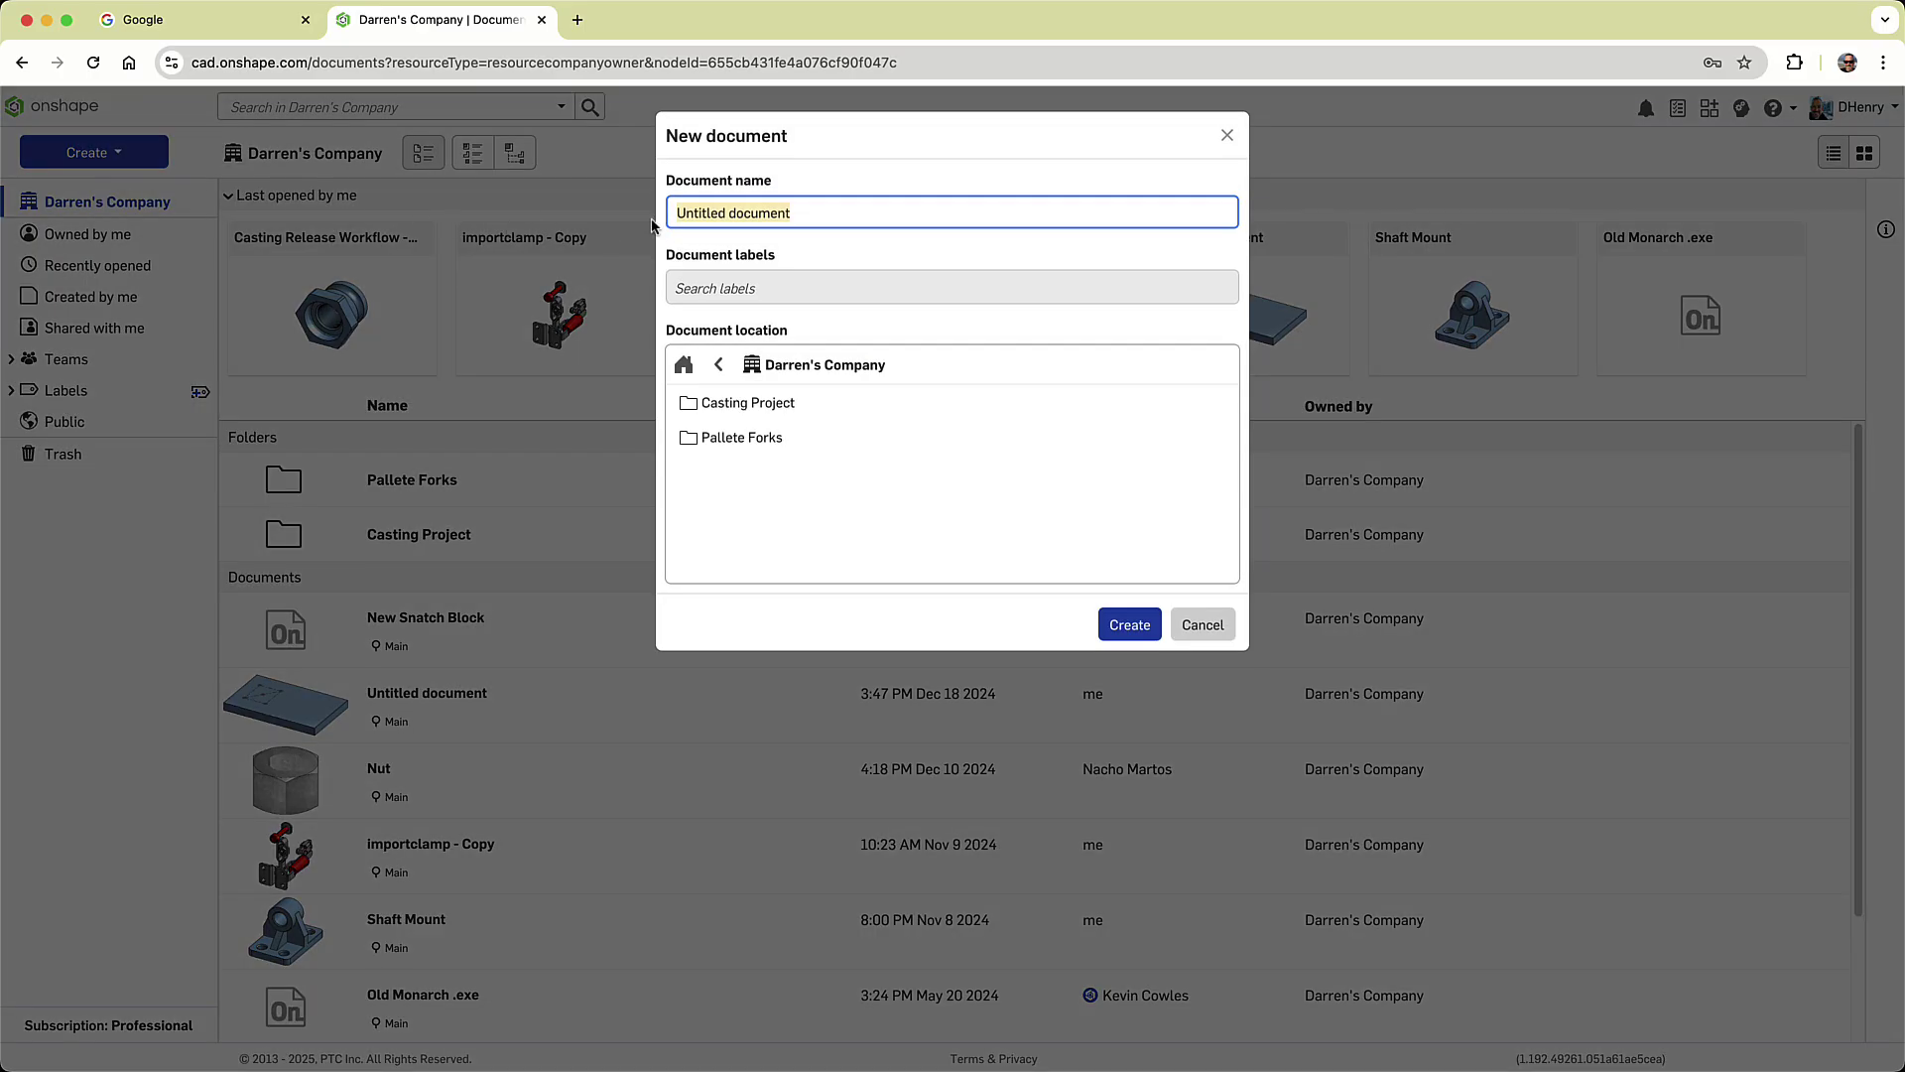
type("Low mass video throw")
left_click(1129, 625)
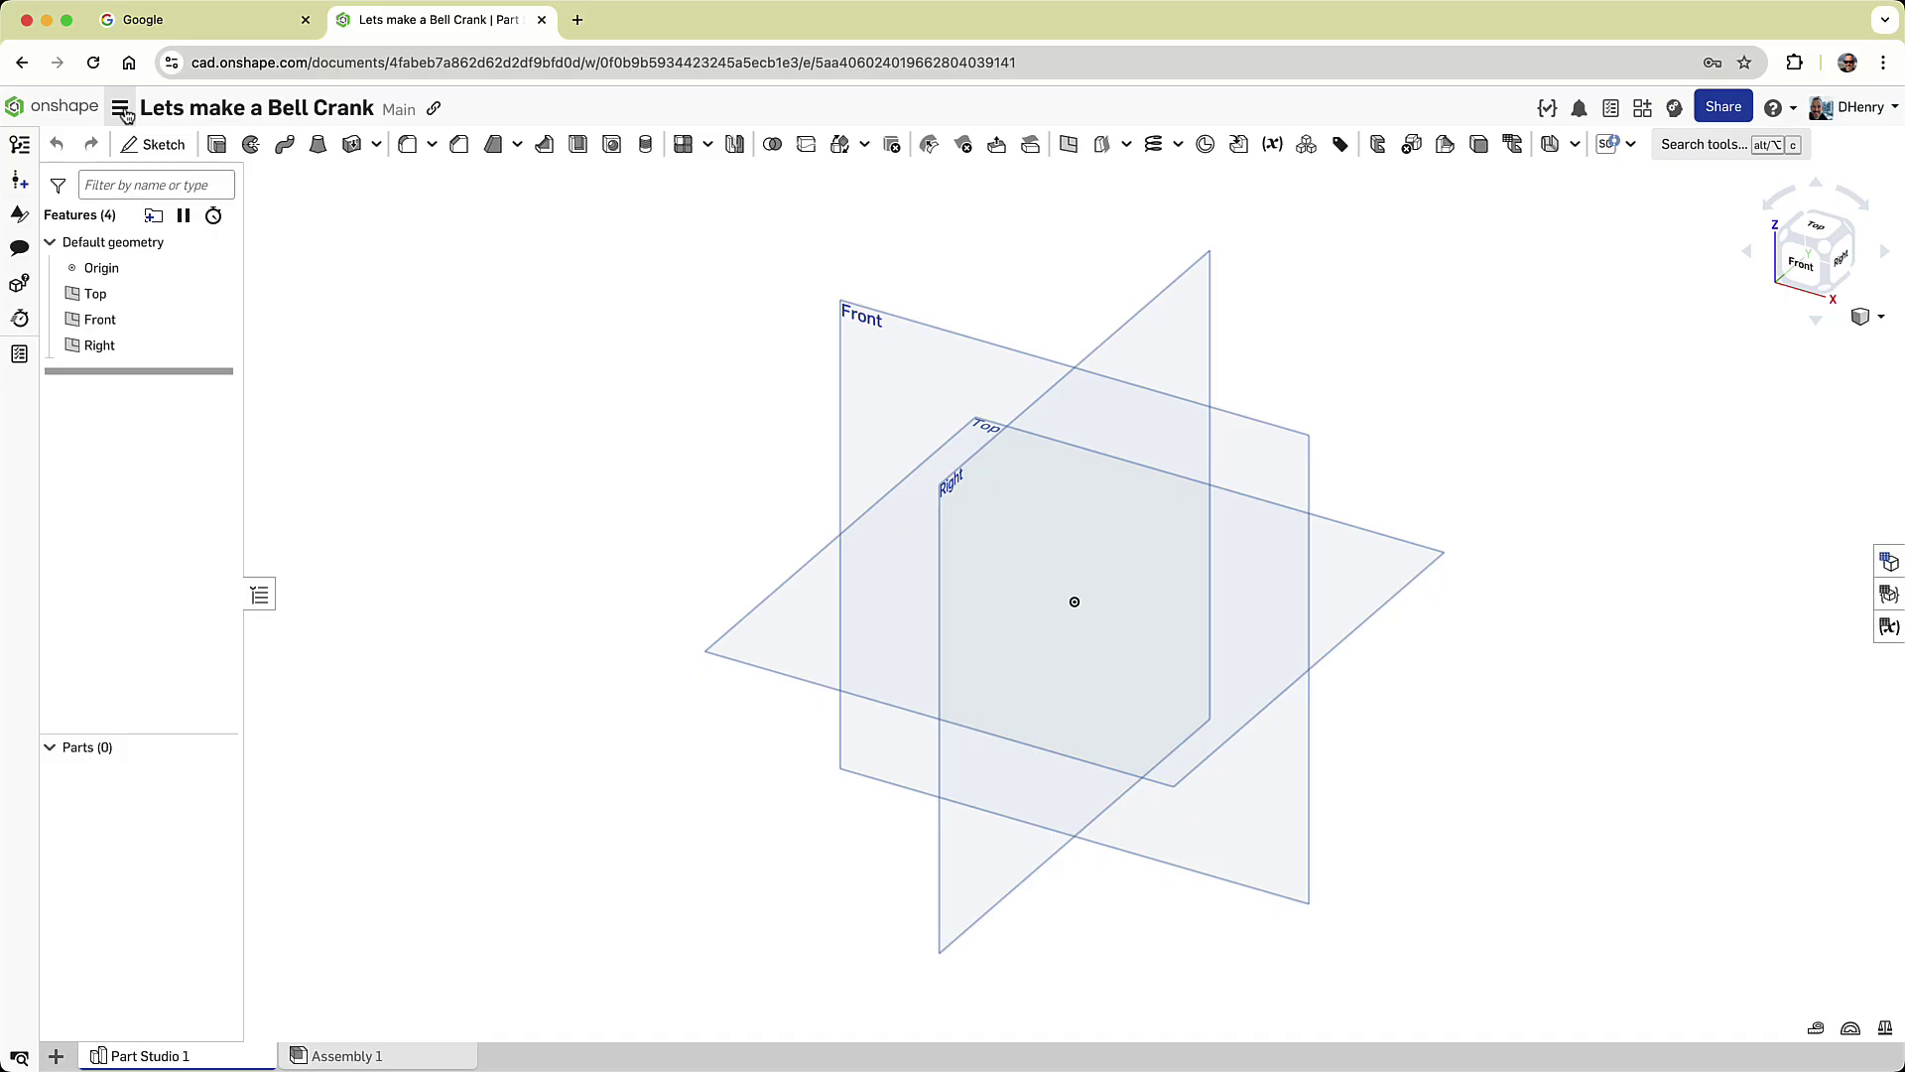
left_click(121, 109)
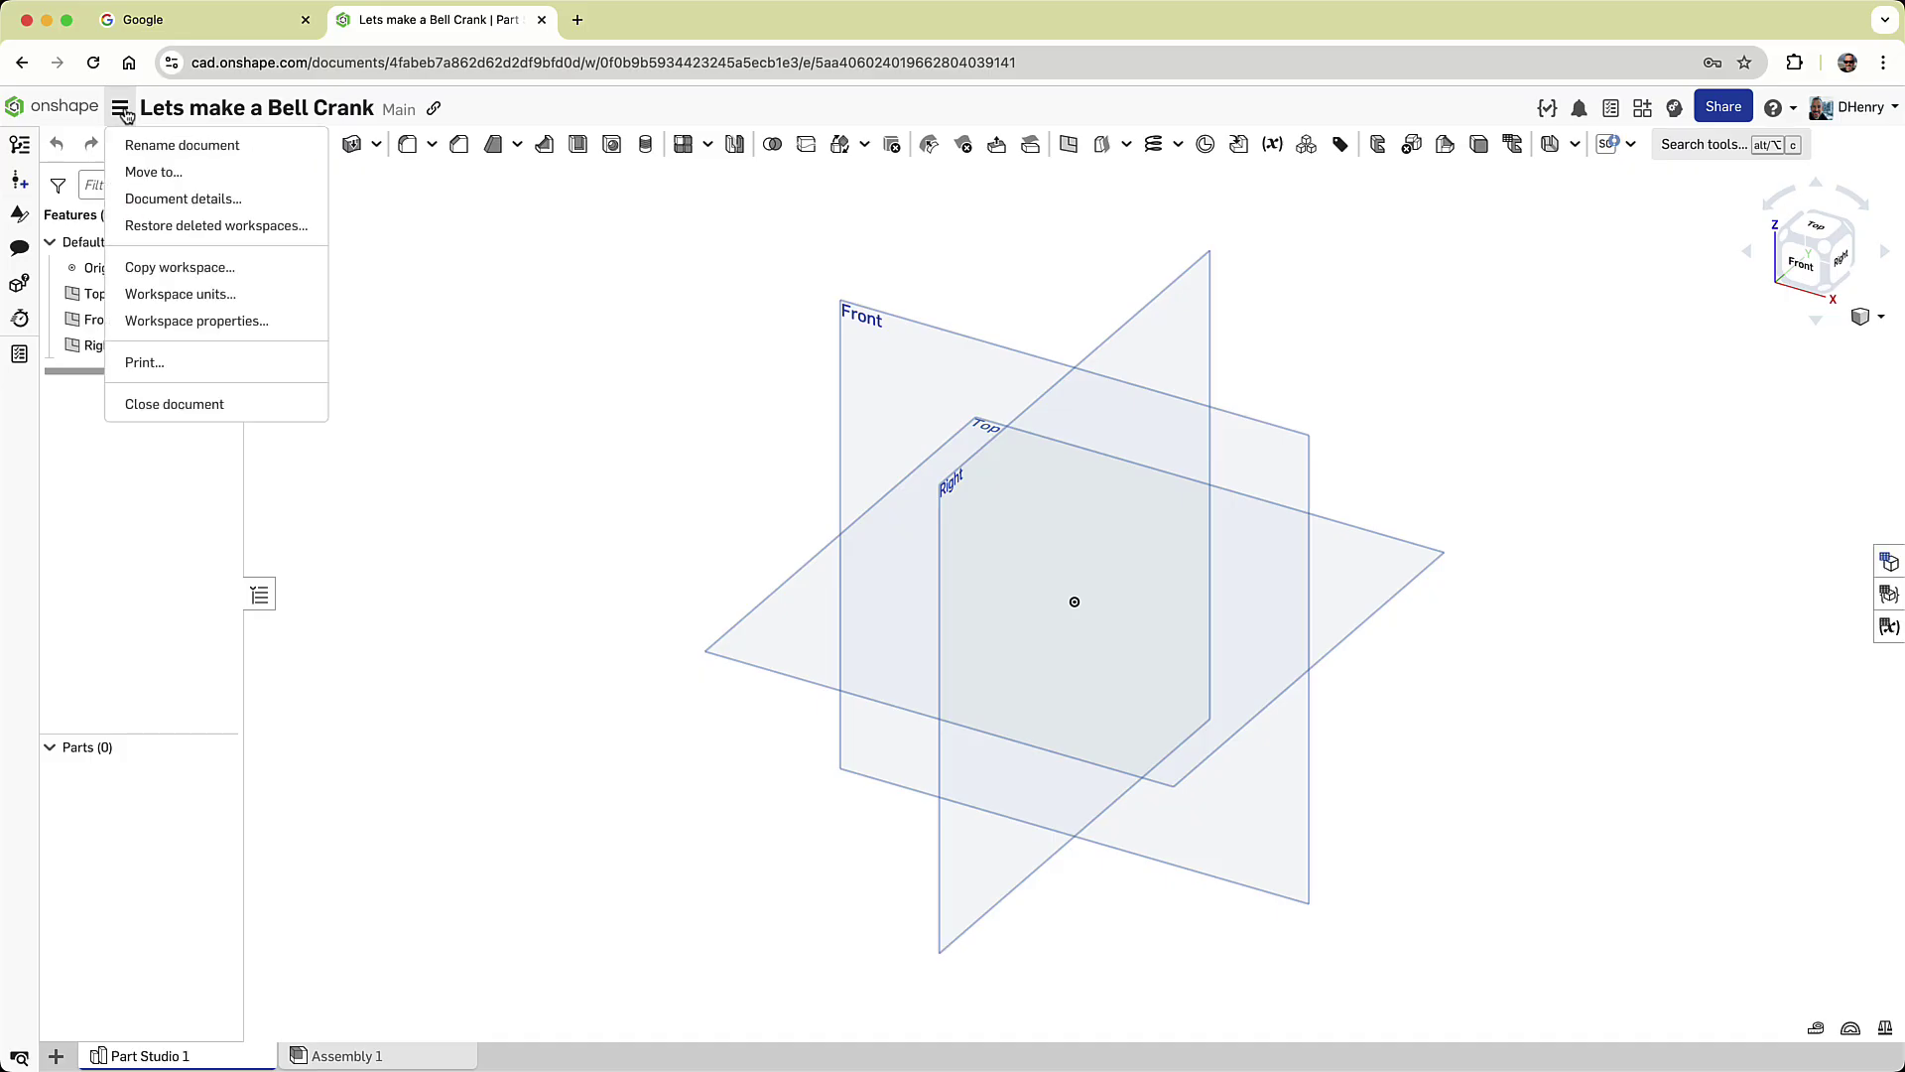
left_click(179, 297)
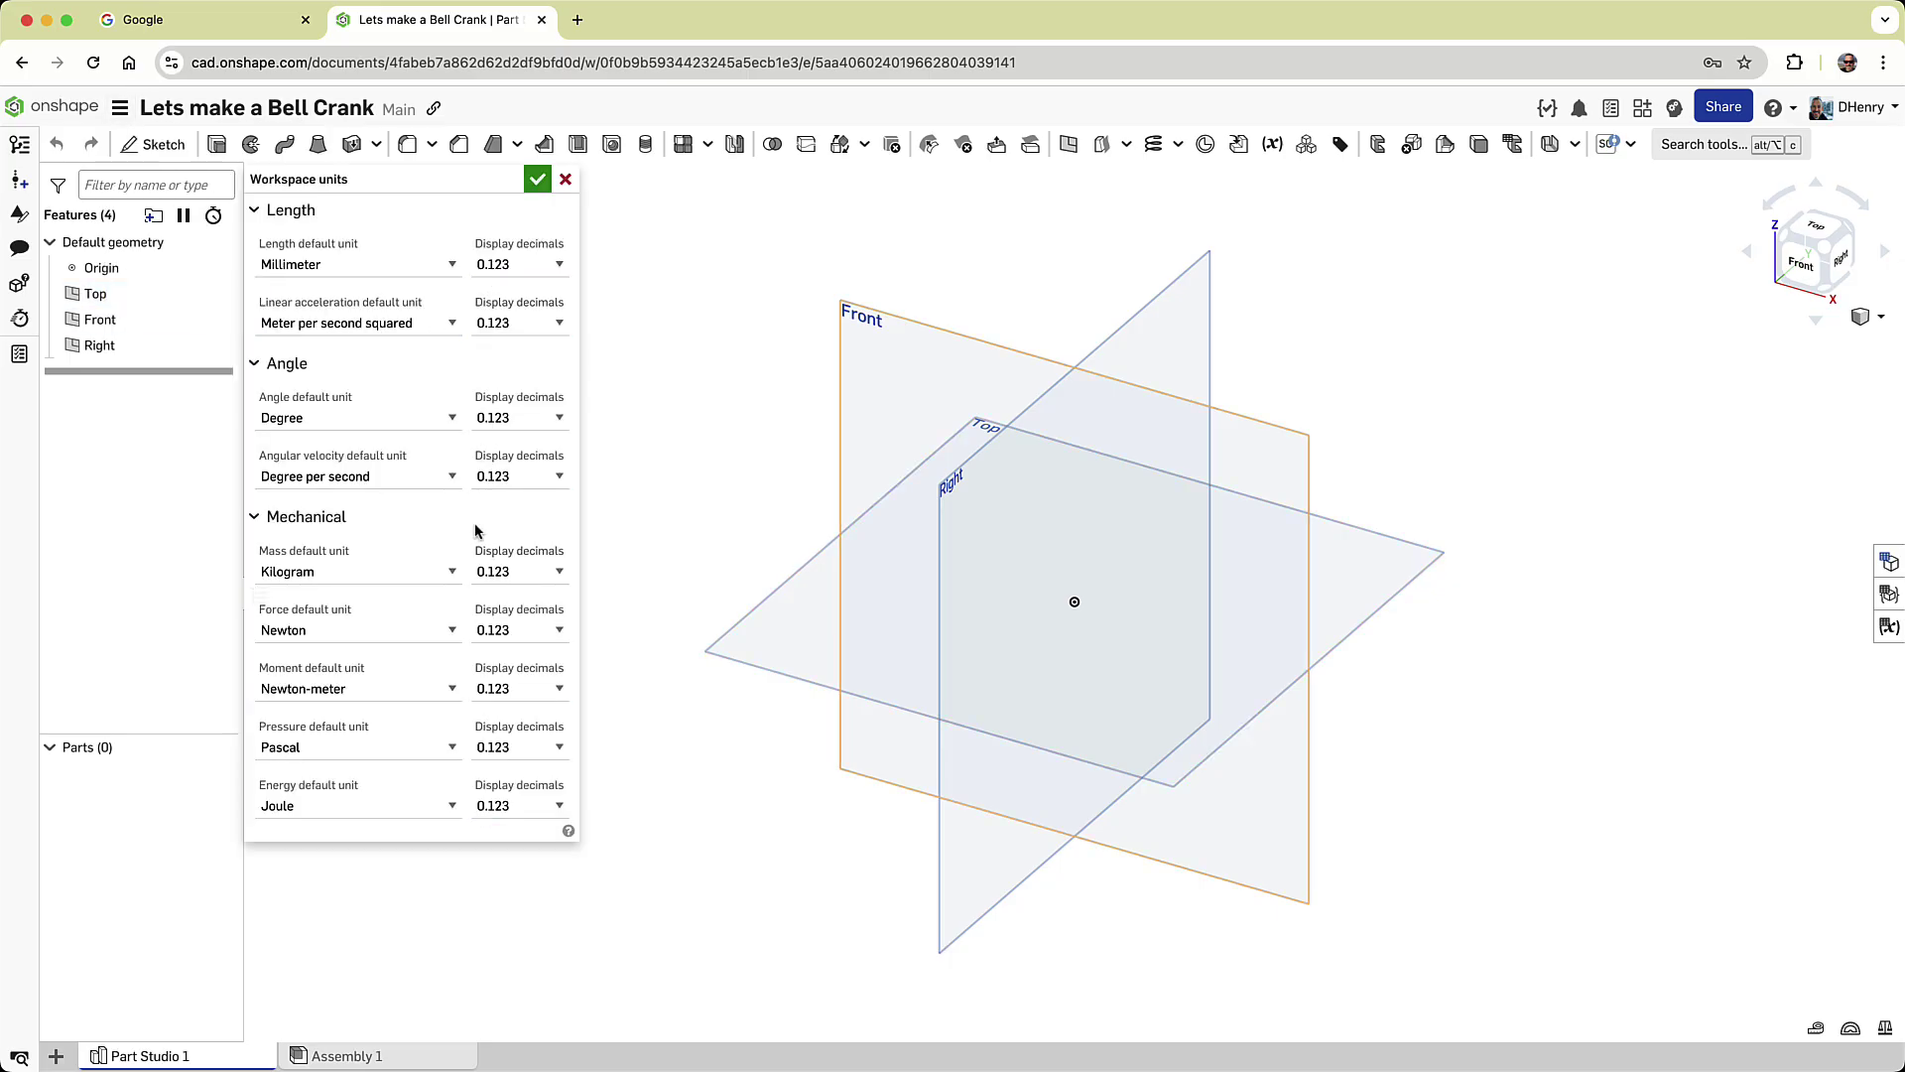
left_click(539, 180)
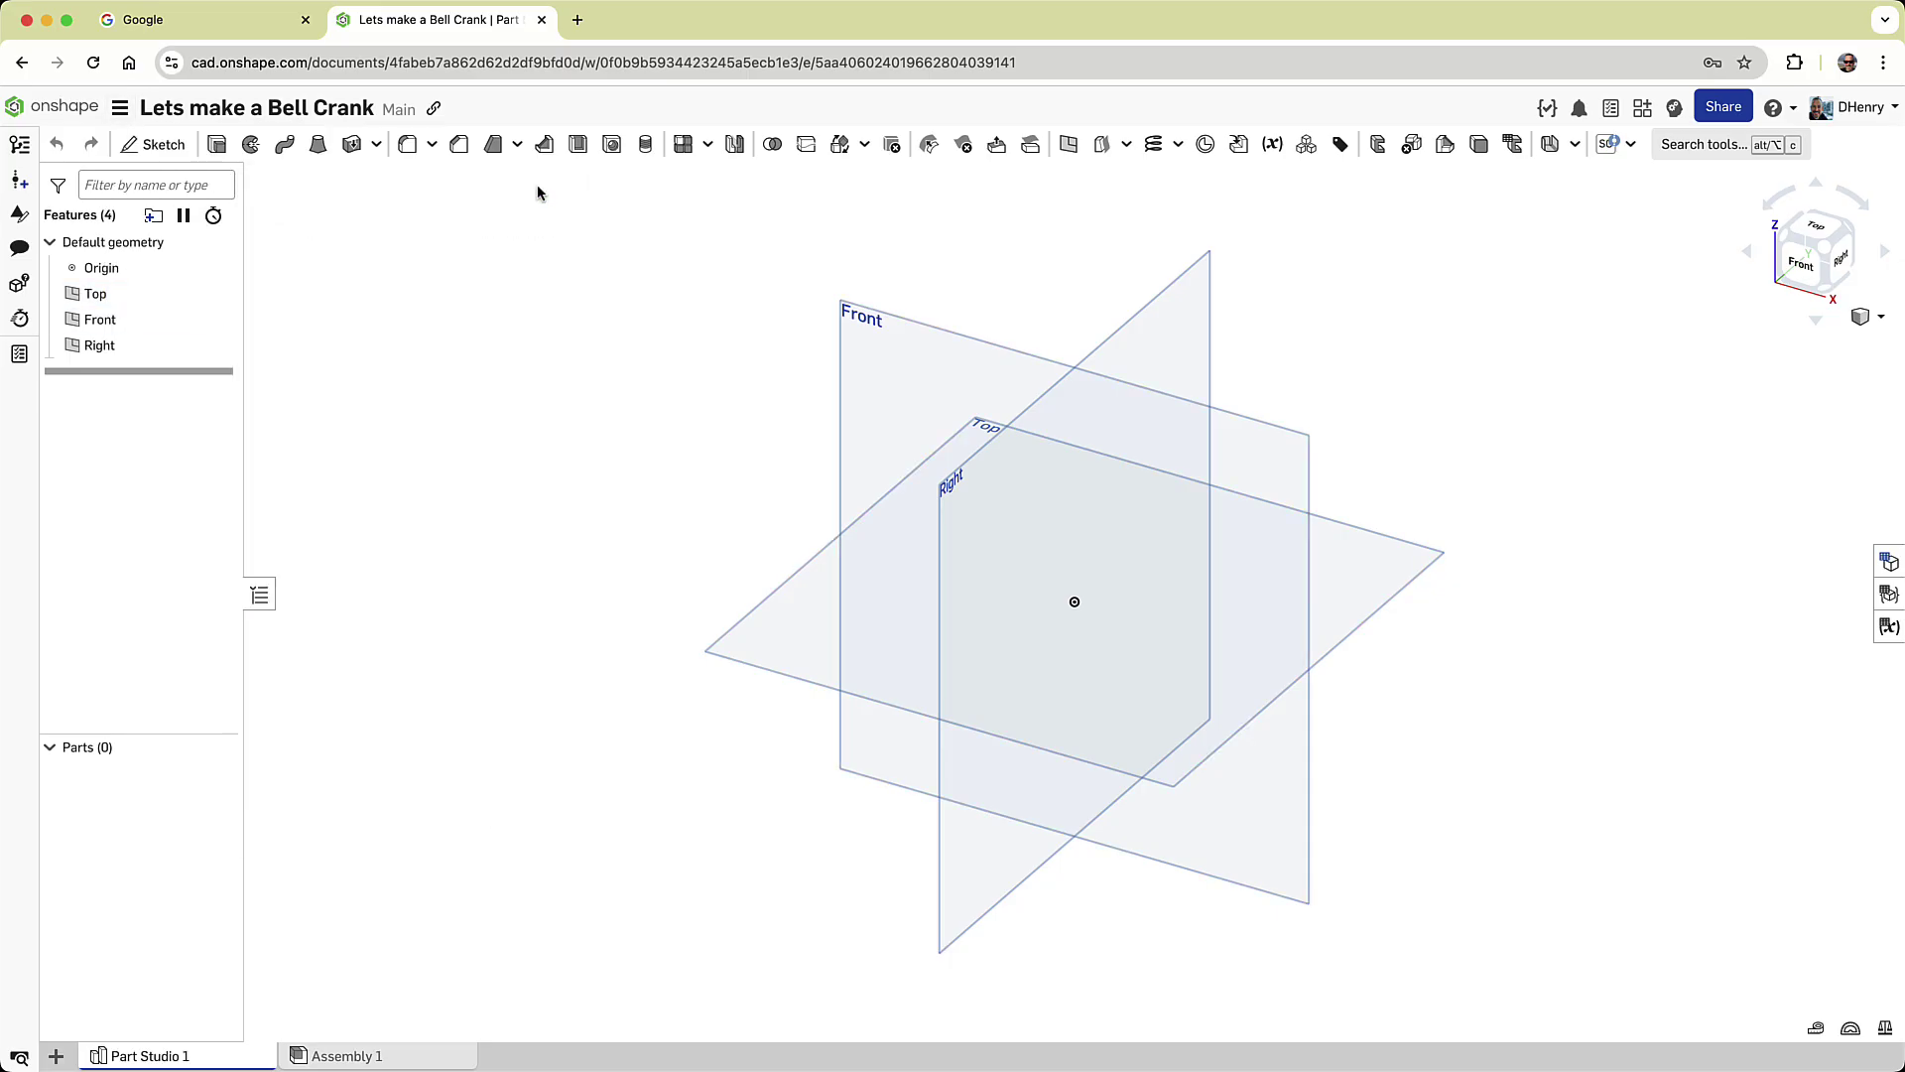
Start Sketch 1 on the Front plane, view it normal and hide the planes.
left_click(884, 313)
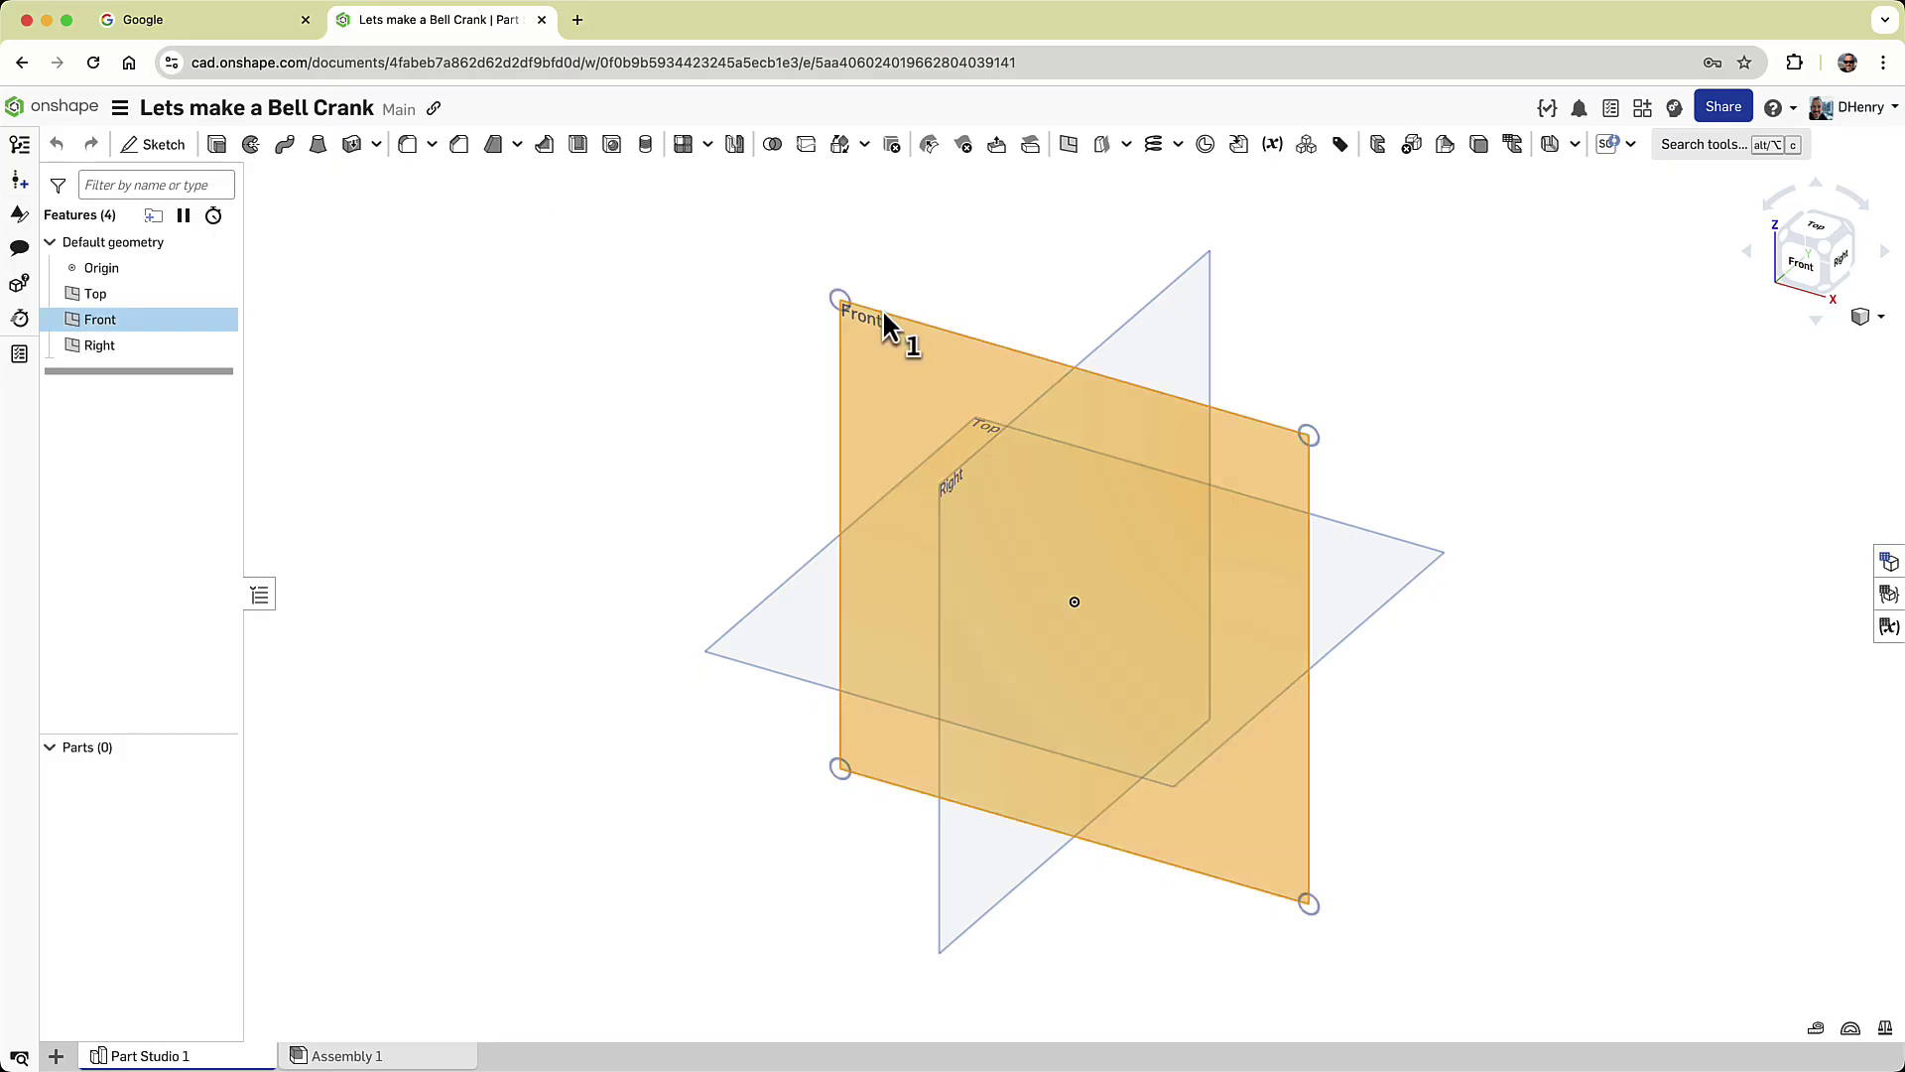
right_click(883, 313)
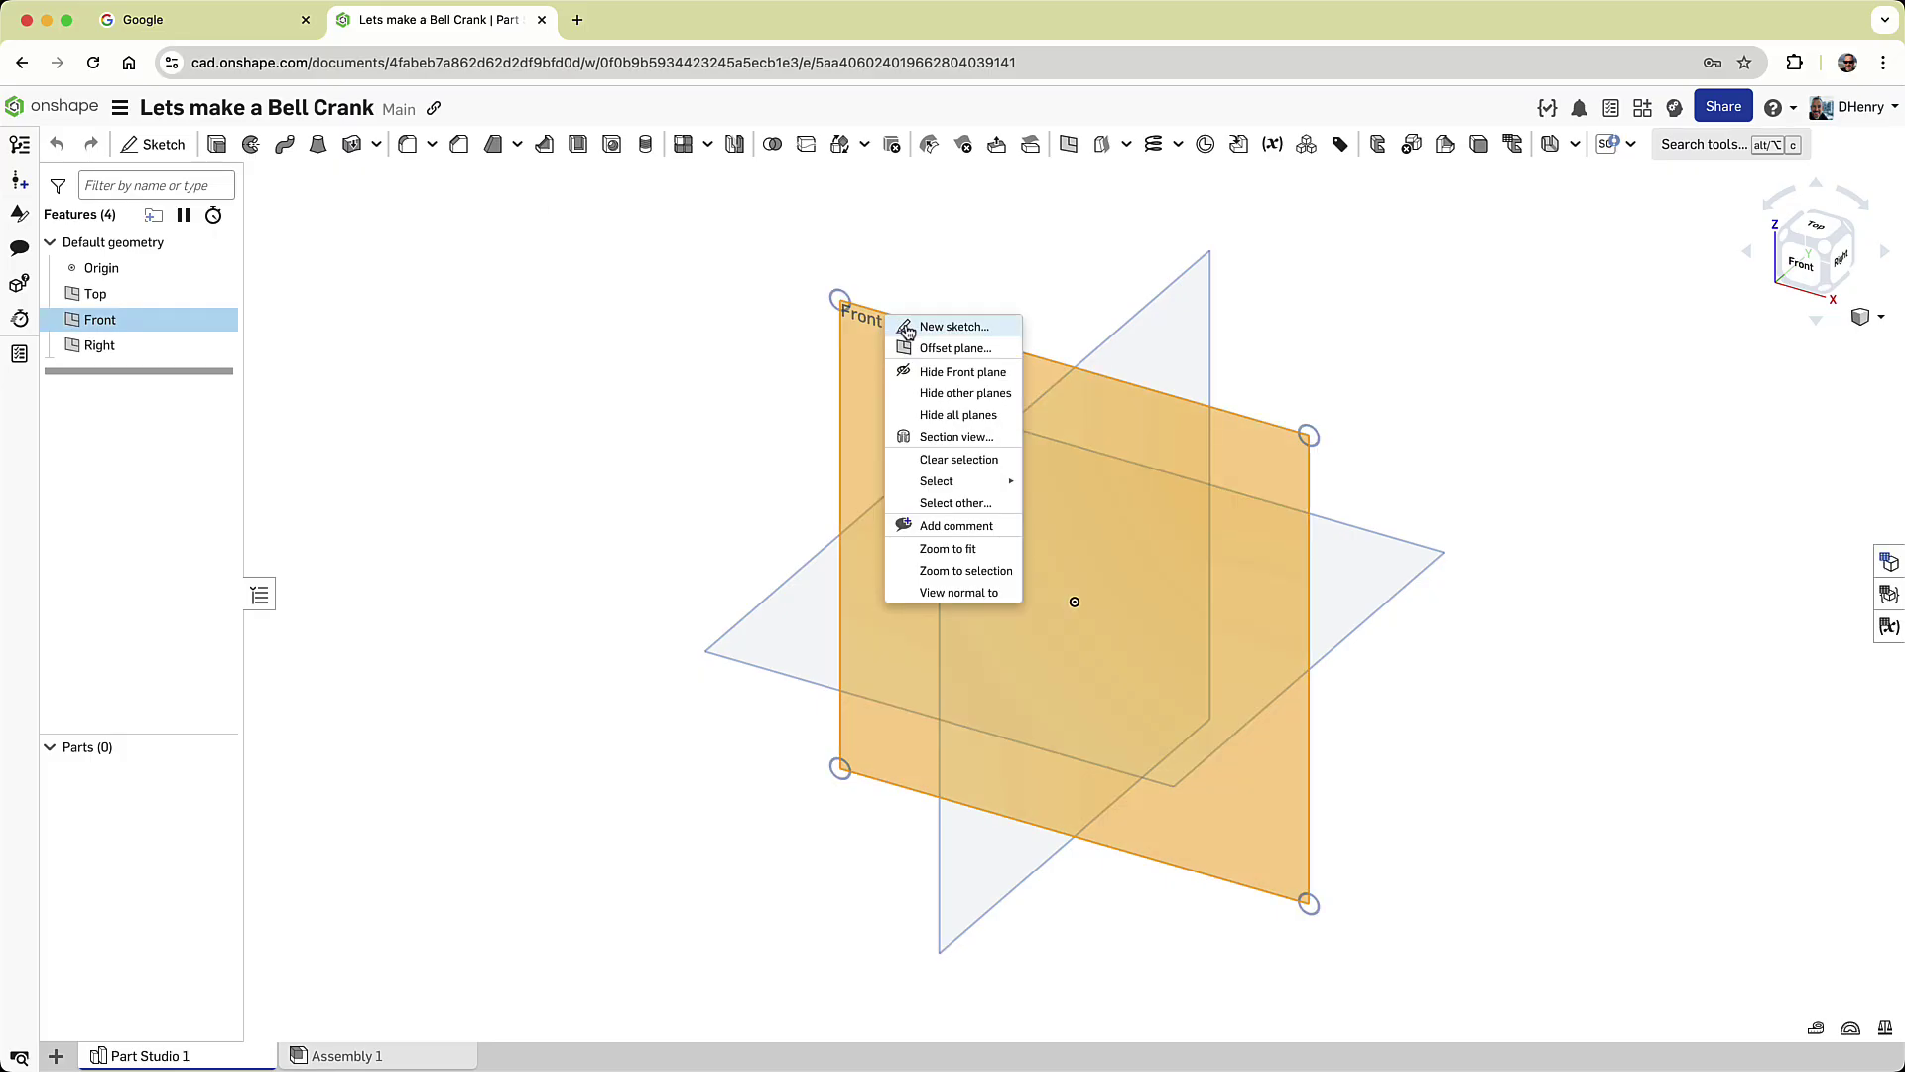
left_click(907, 328)
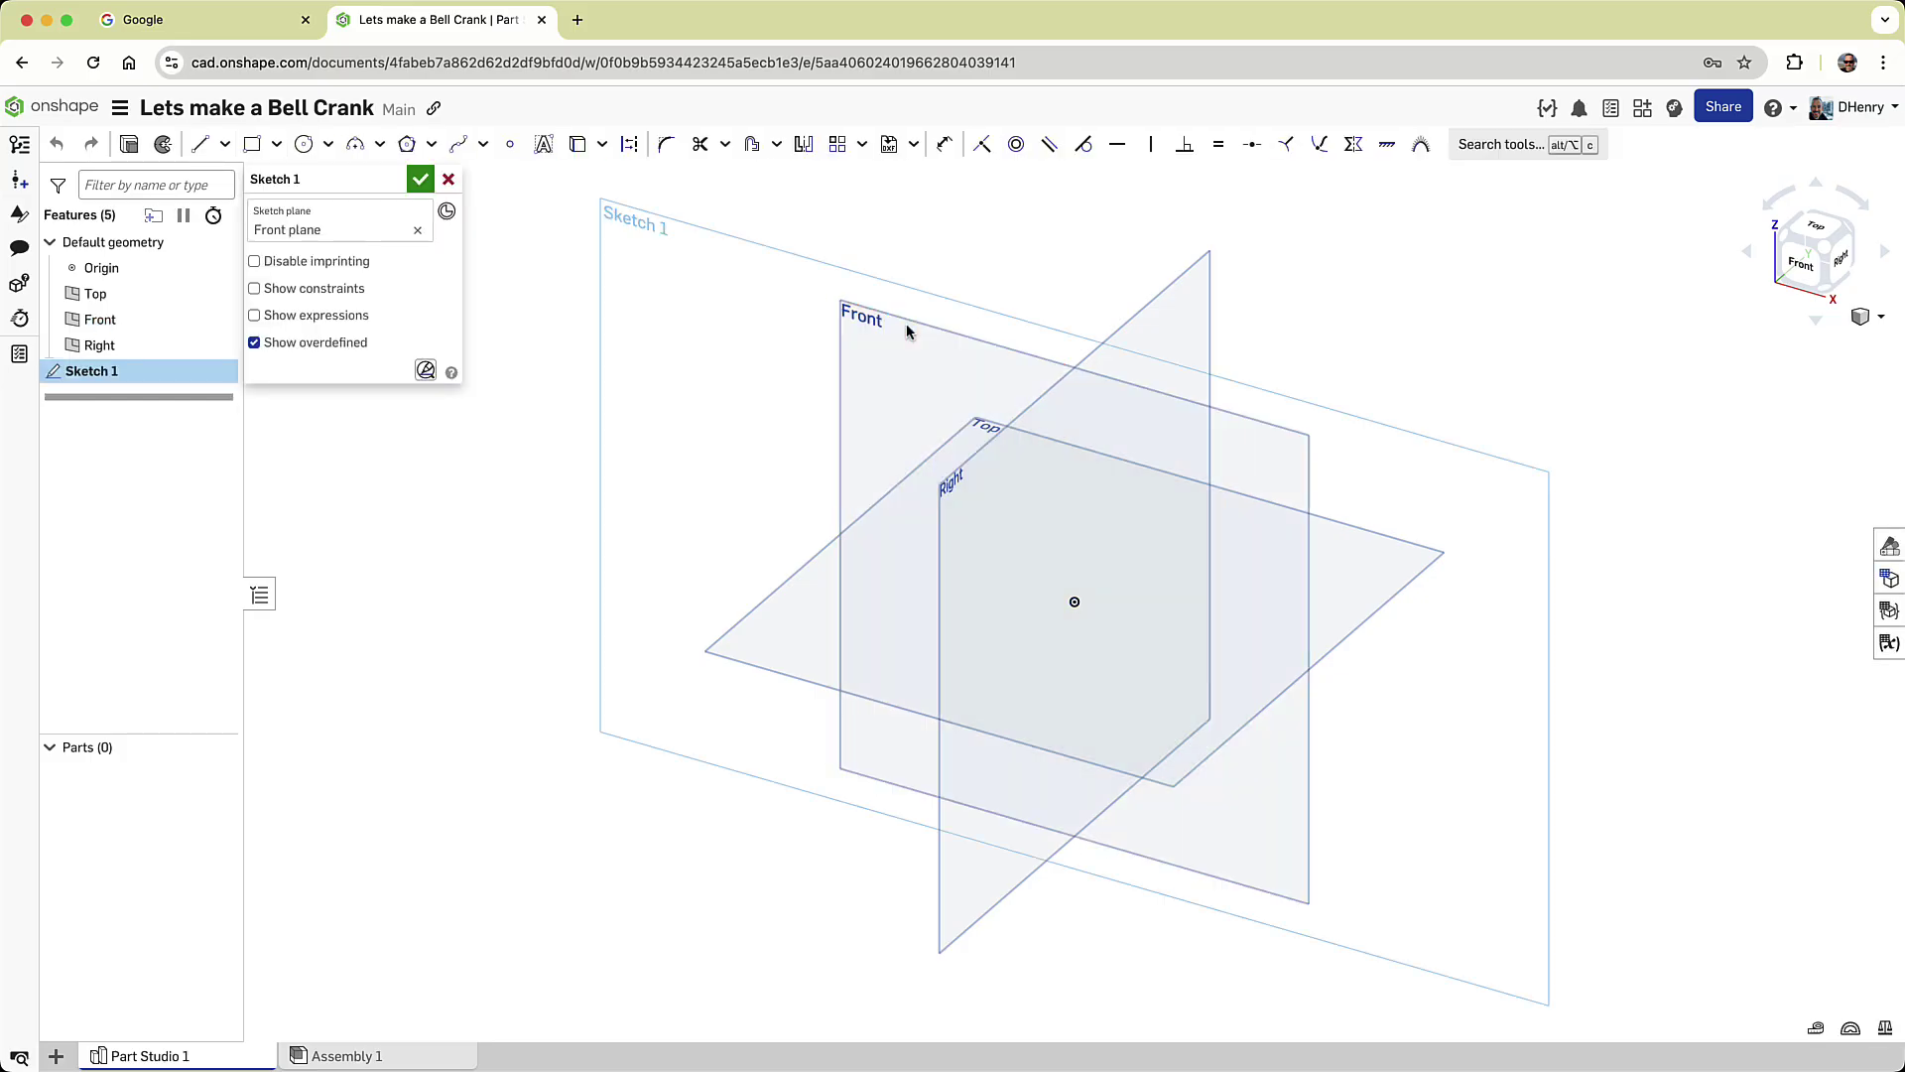
key("n")
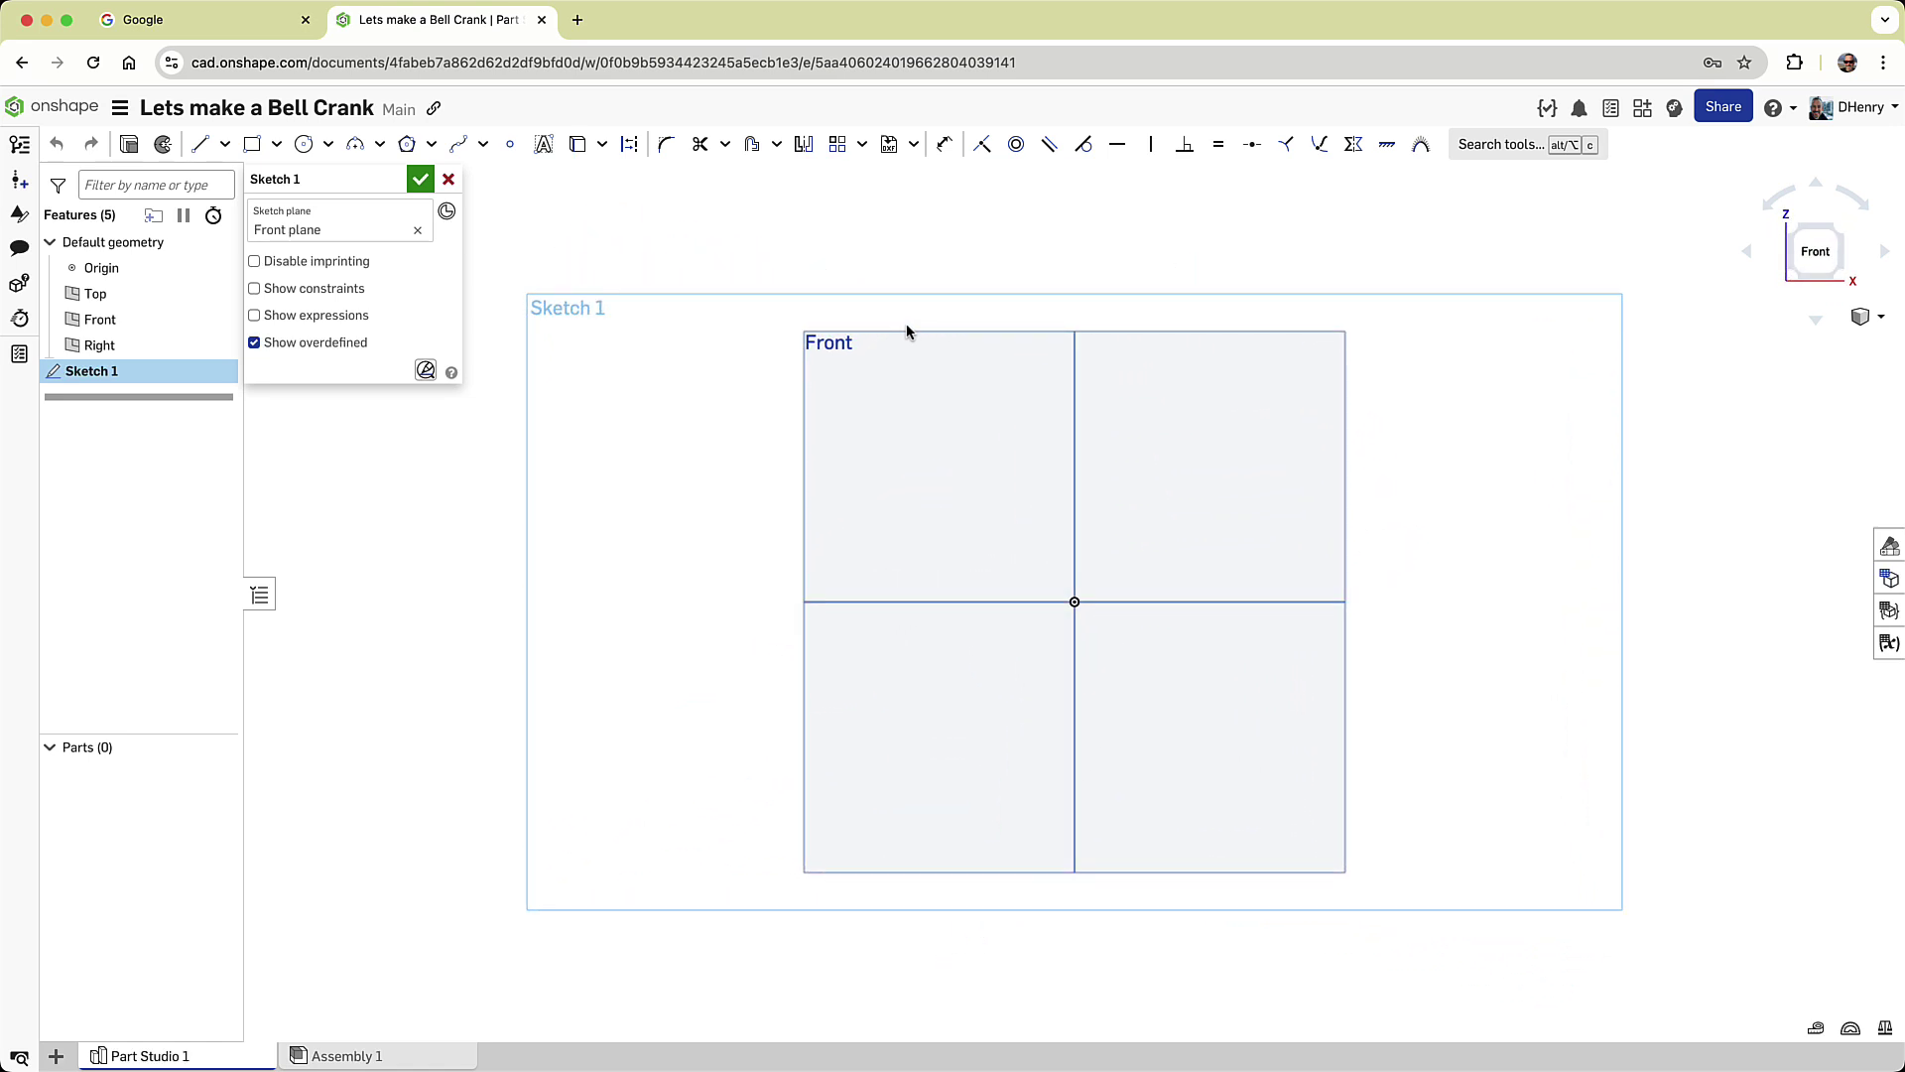
key("p")
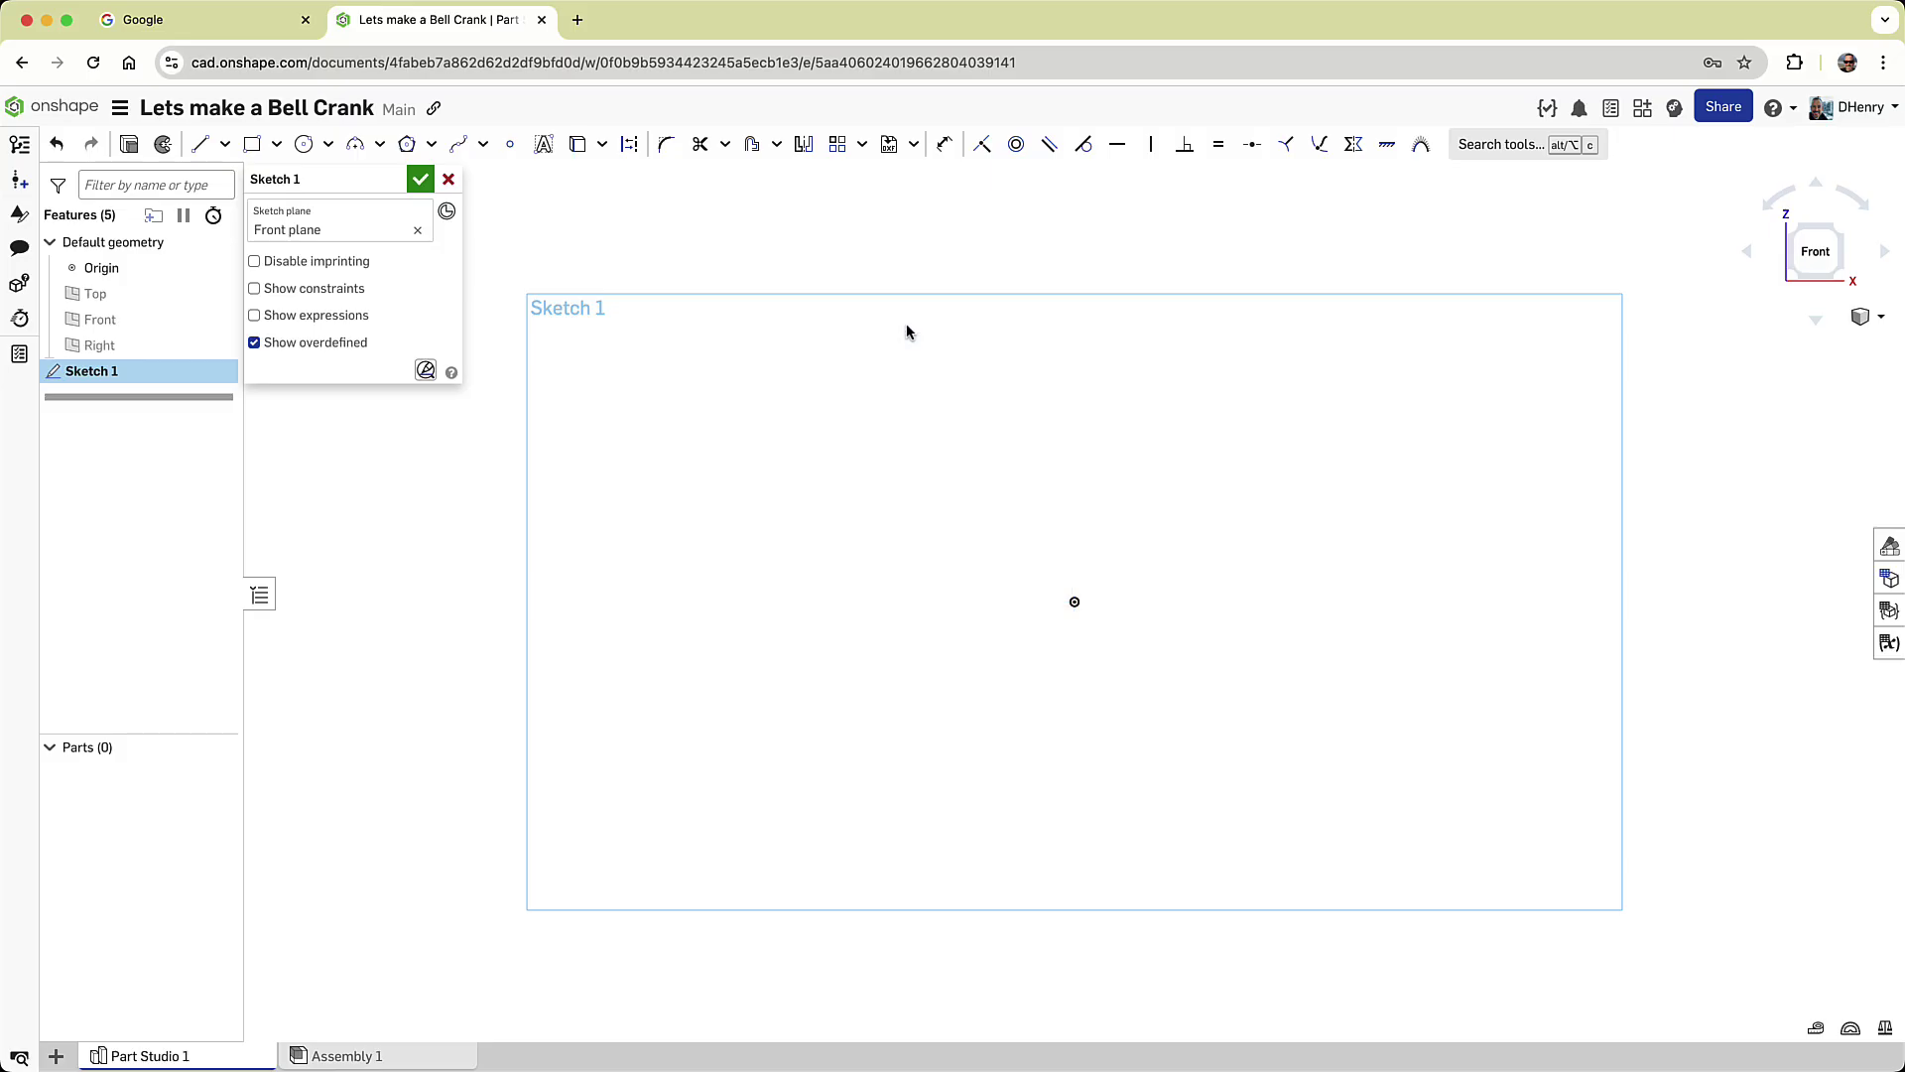
Draw a Ø50 centre-point circle at the origin.
left_click(305, 146)
left_click(1076, 601)
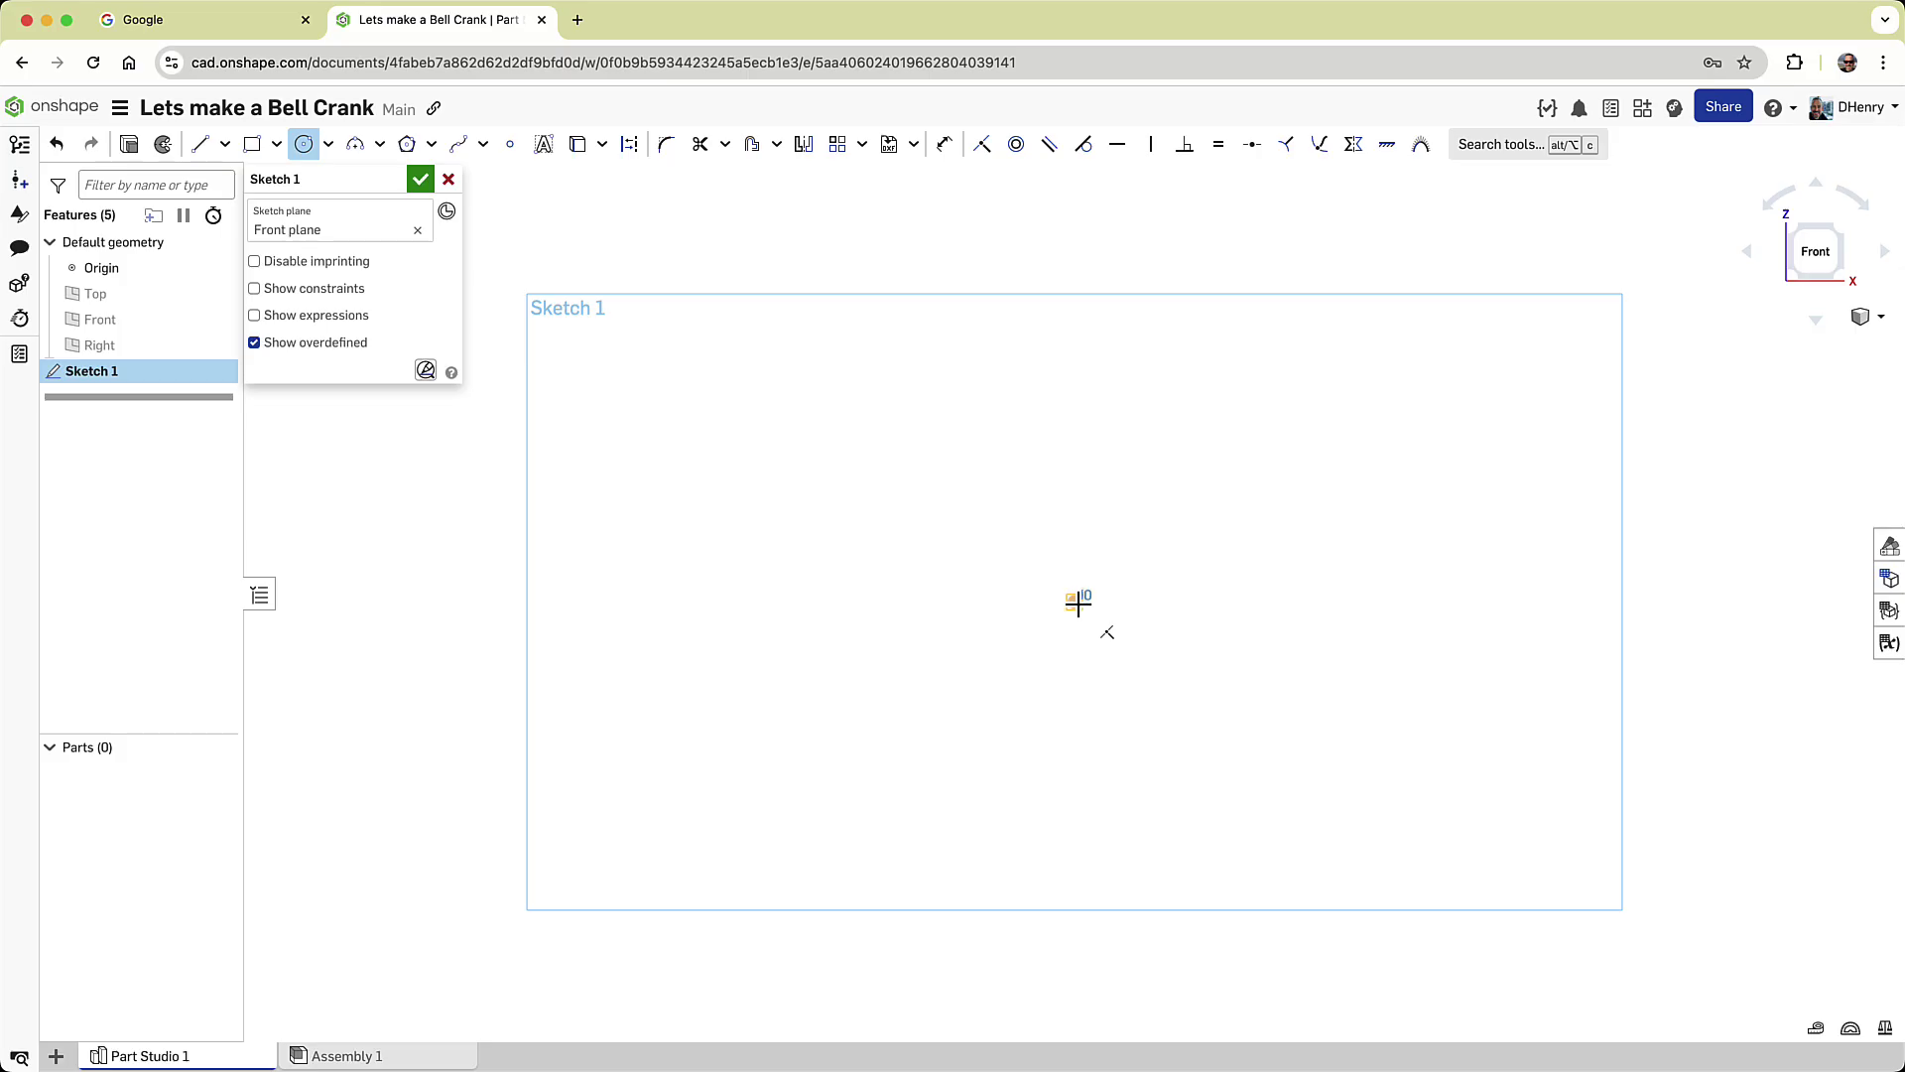
left_click(1100, 716)
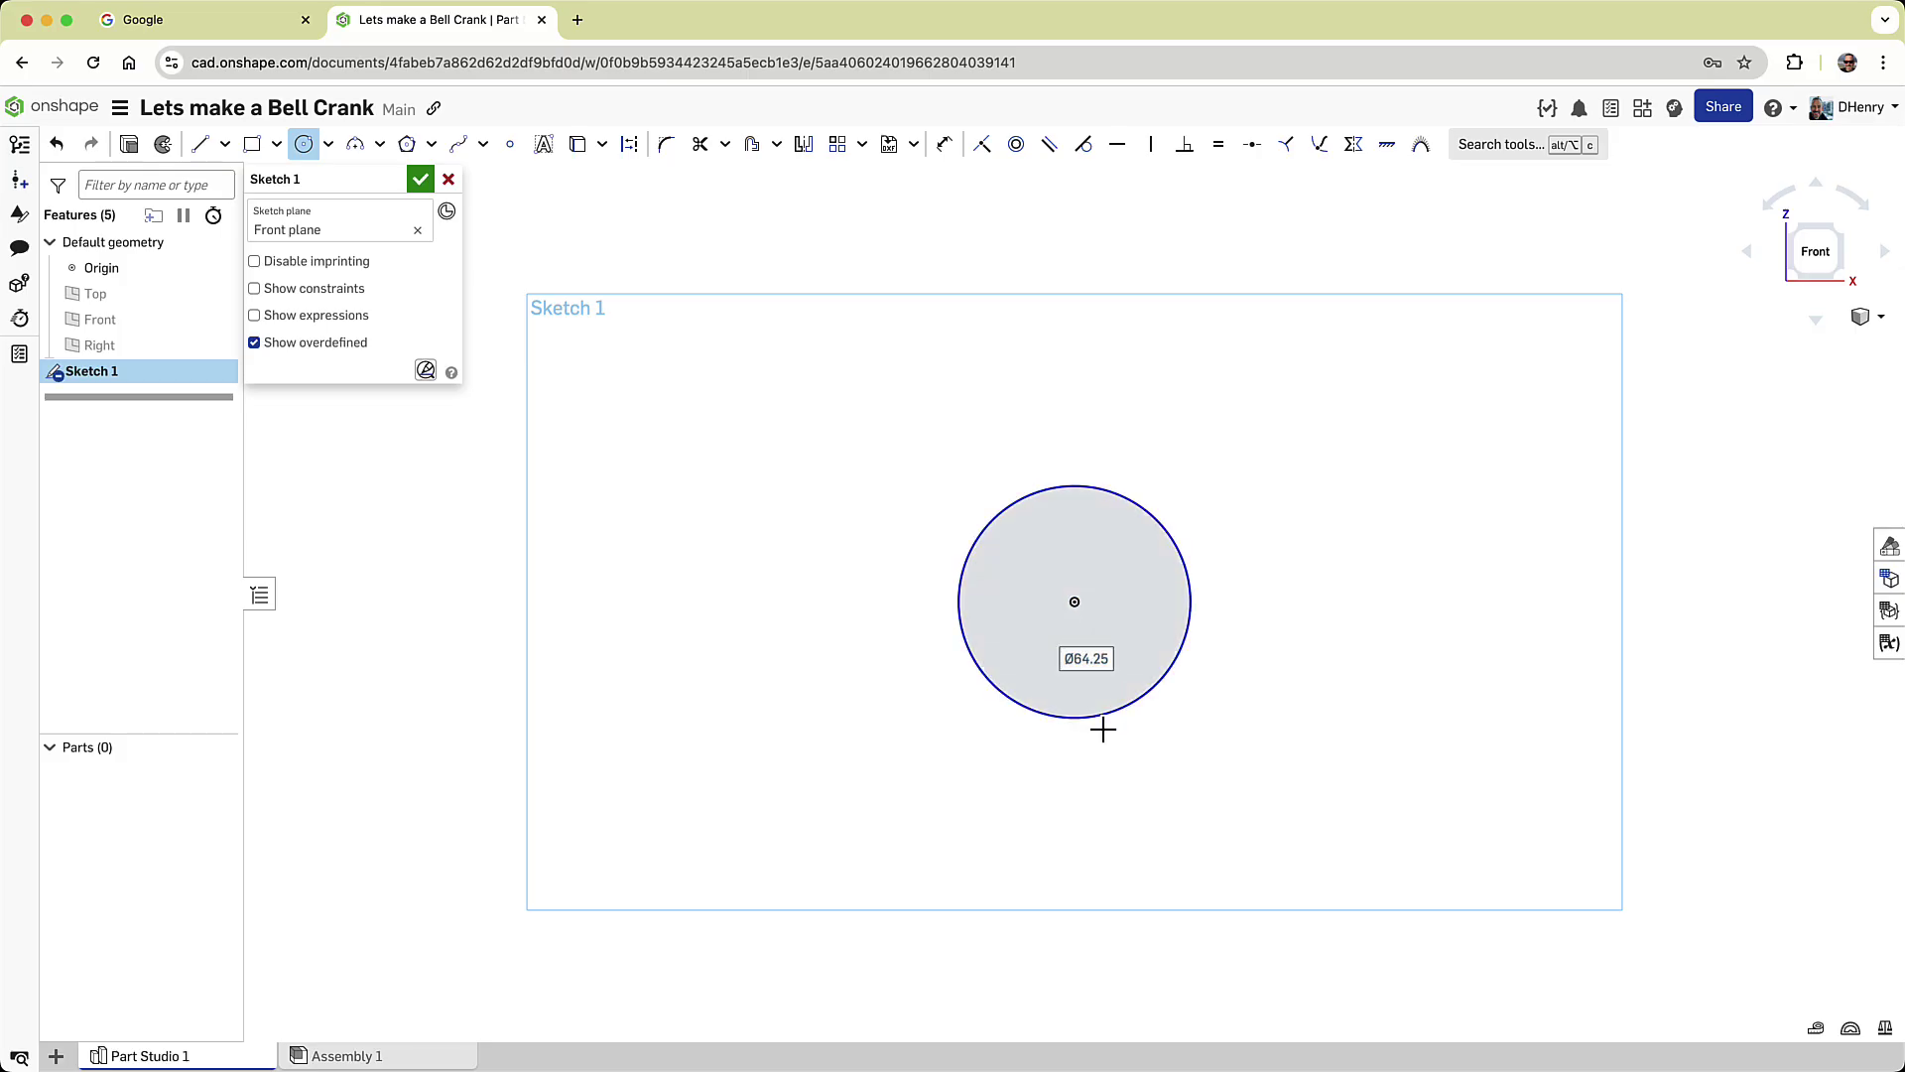
type("50")
key("Return")
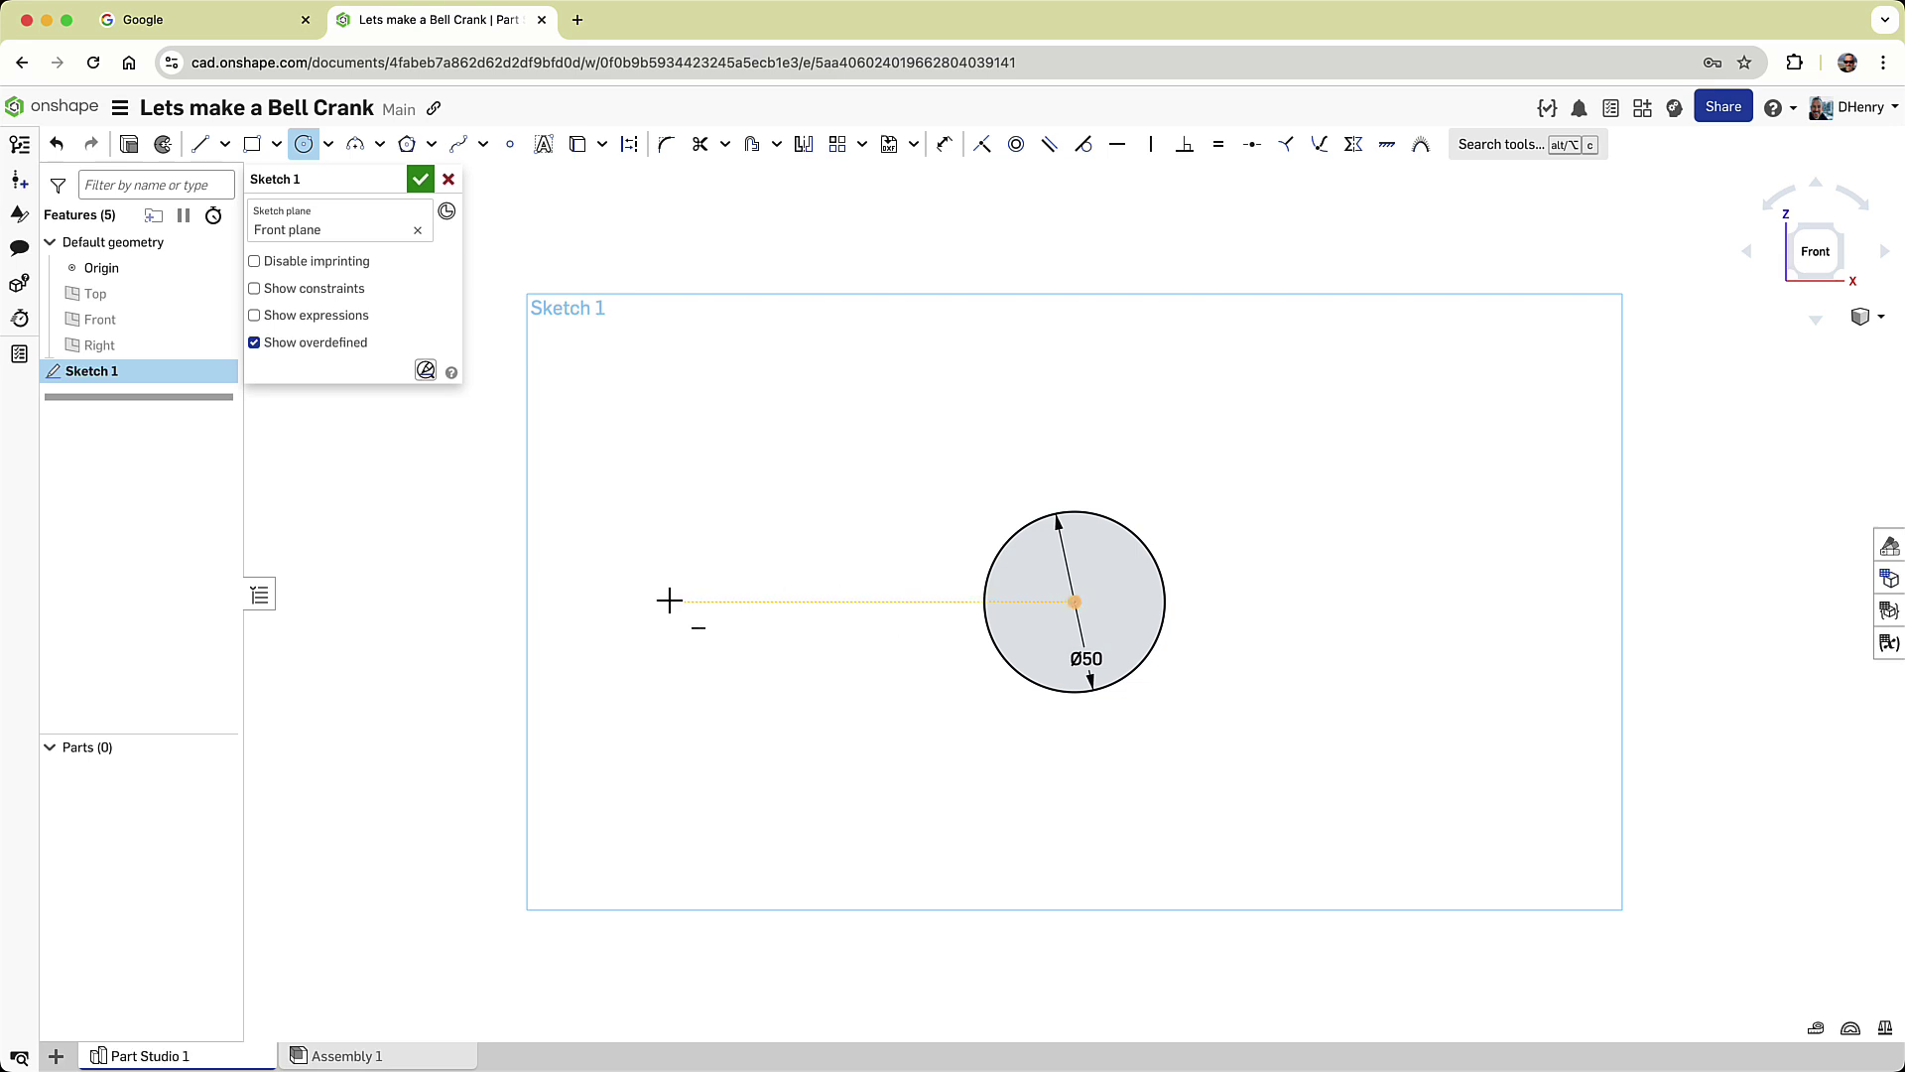
Add a Ø25 circle level with the origin to the left, then place a third circle's centre lower right.
left_click(668, 601)
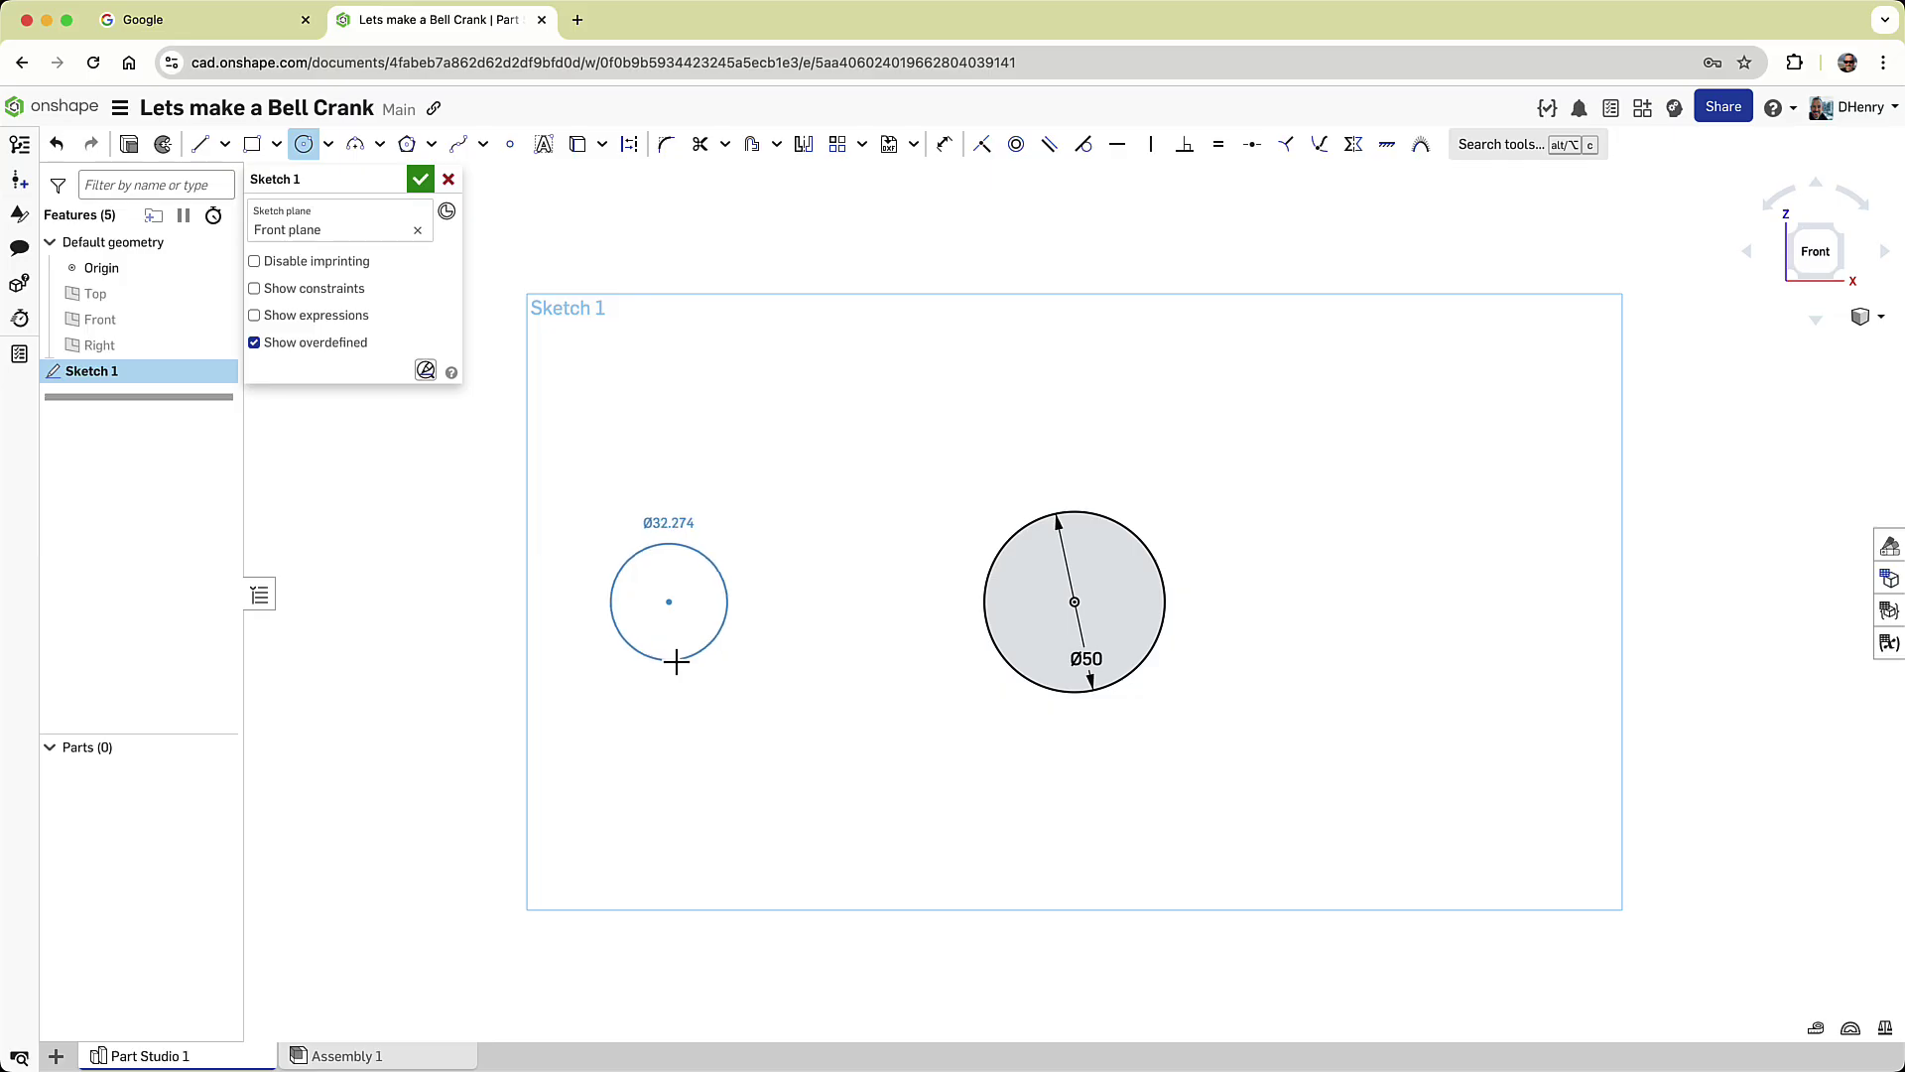
left_click(676, 661)
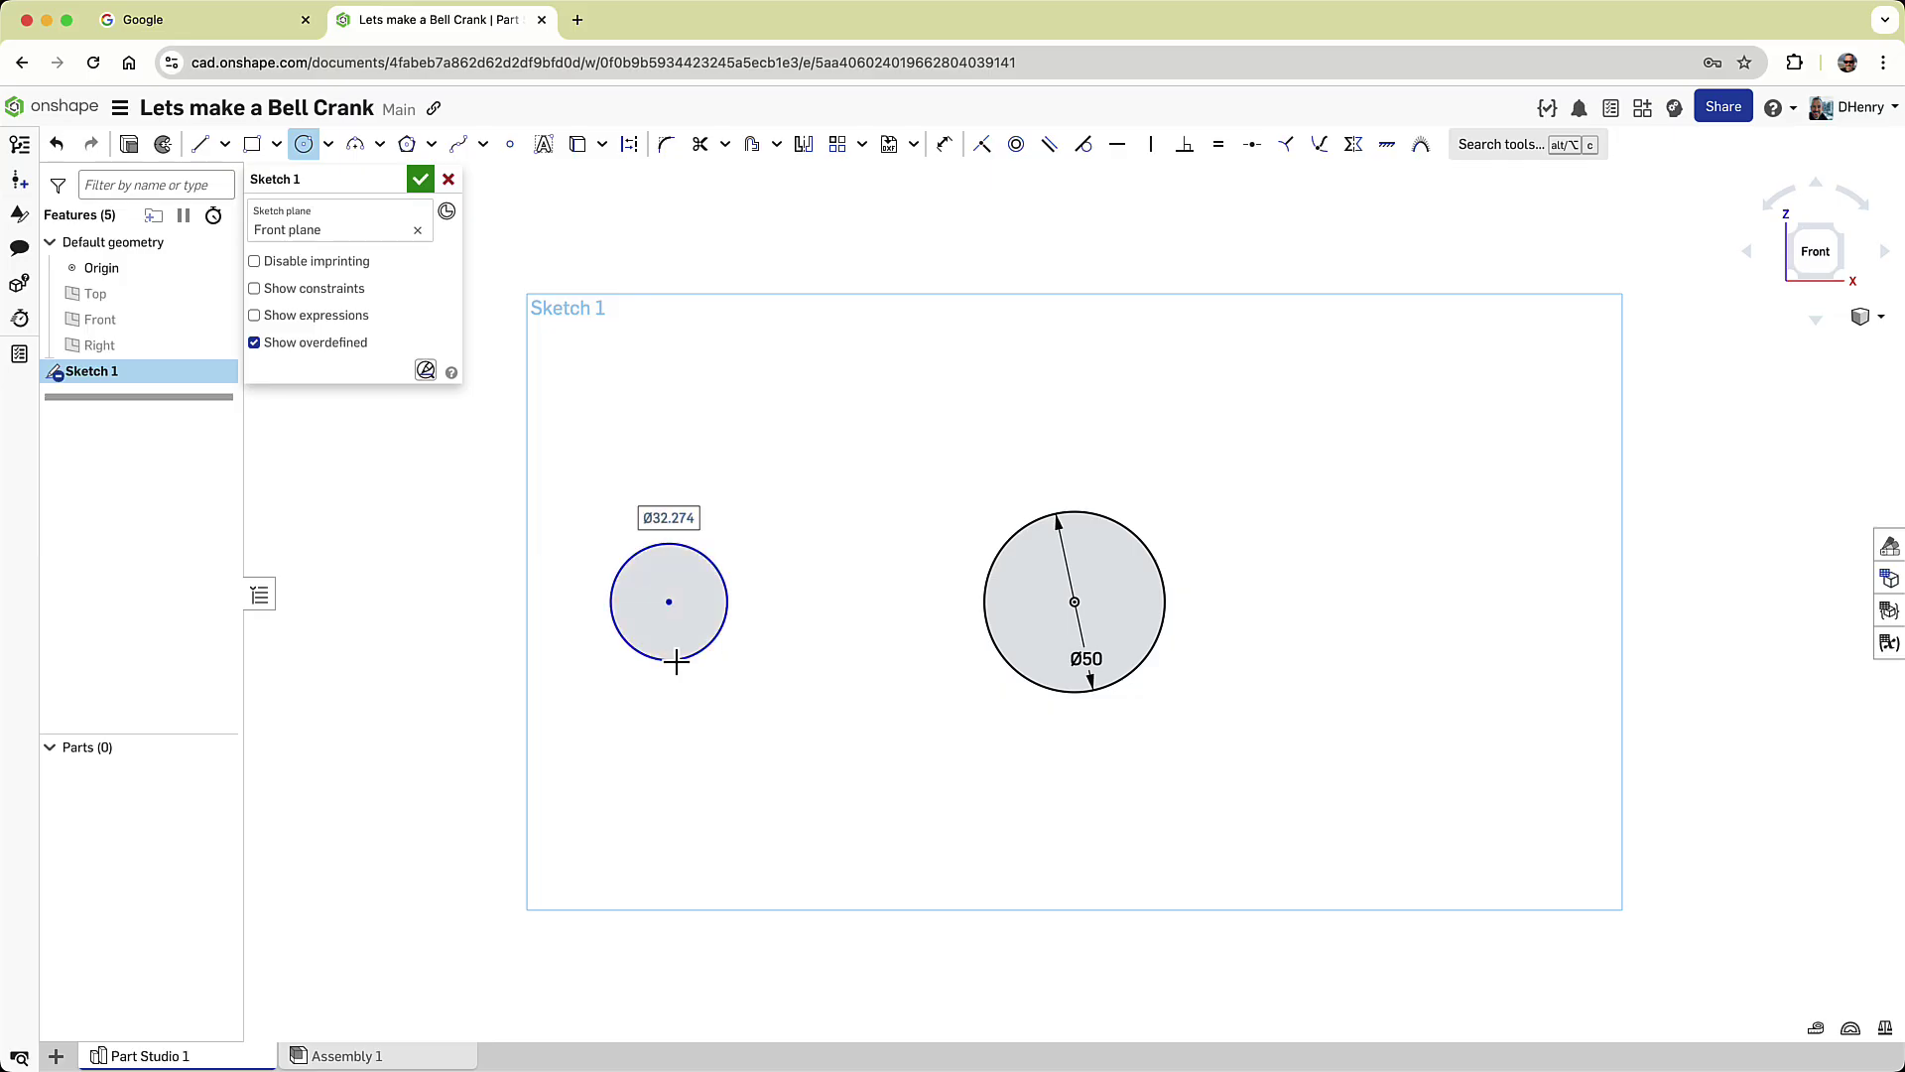
type("25")
key("Return")
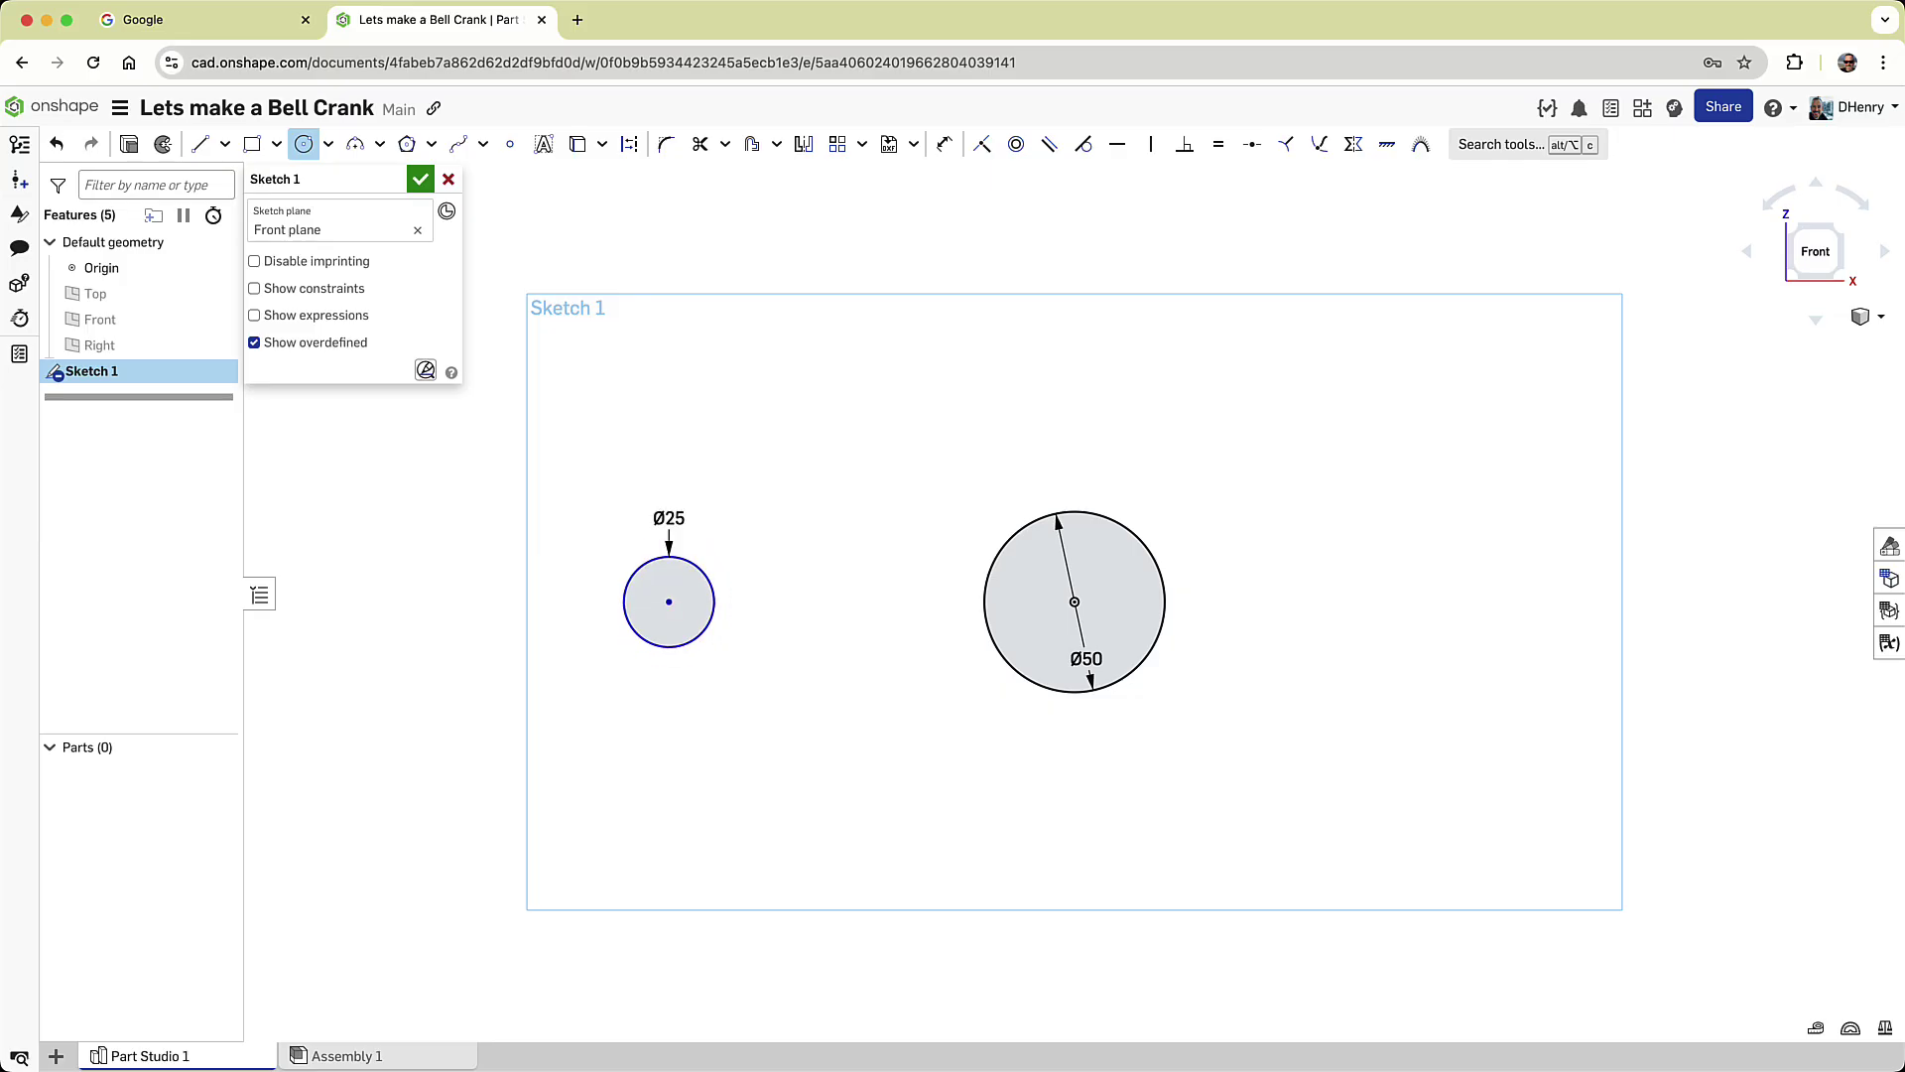
middle_click_drag(855, 746, 854, 549)
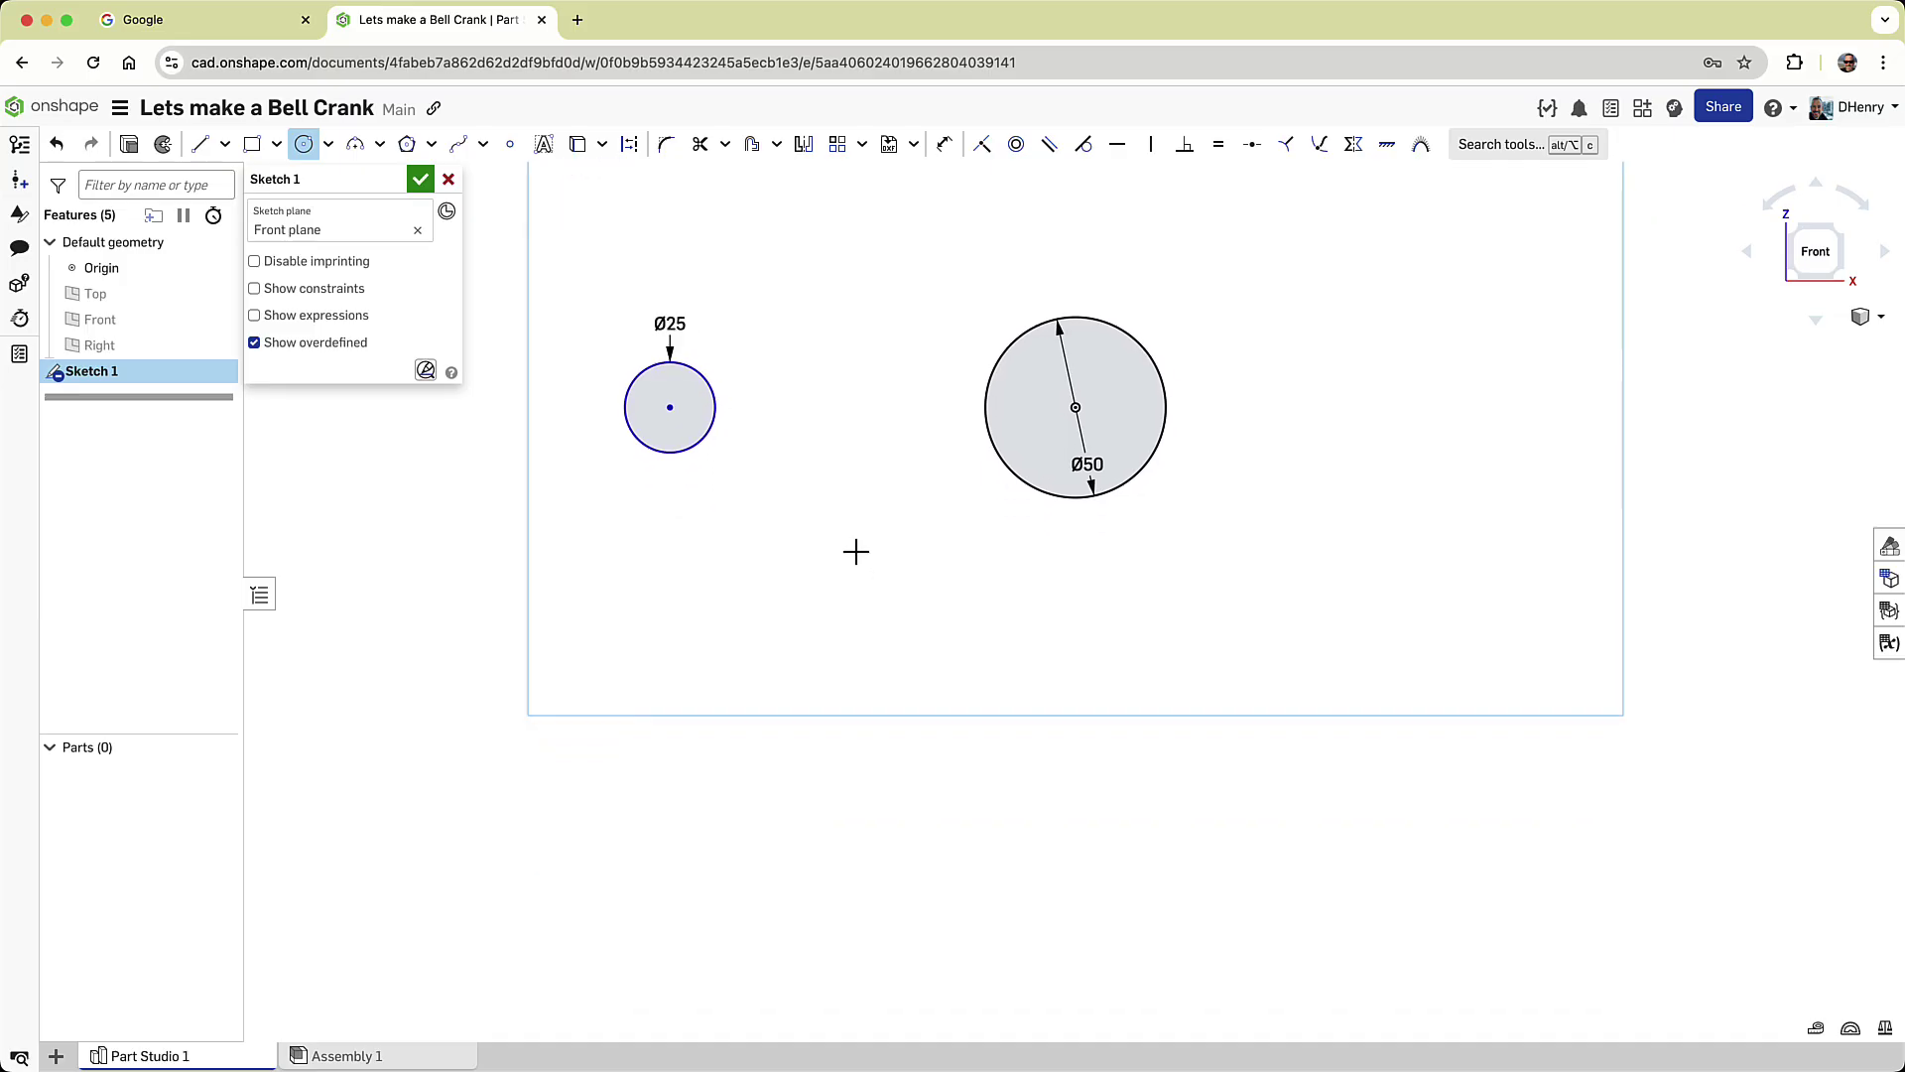
left_click(1276, 820)
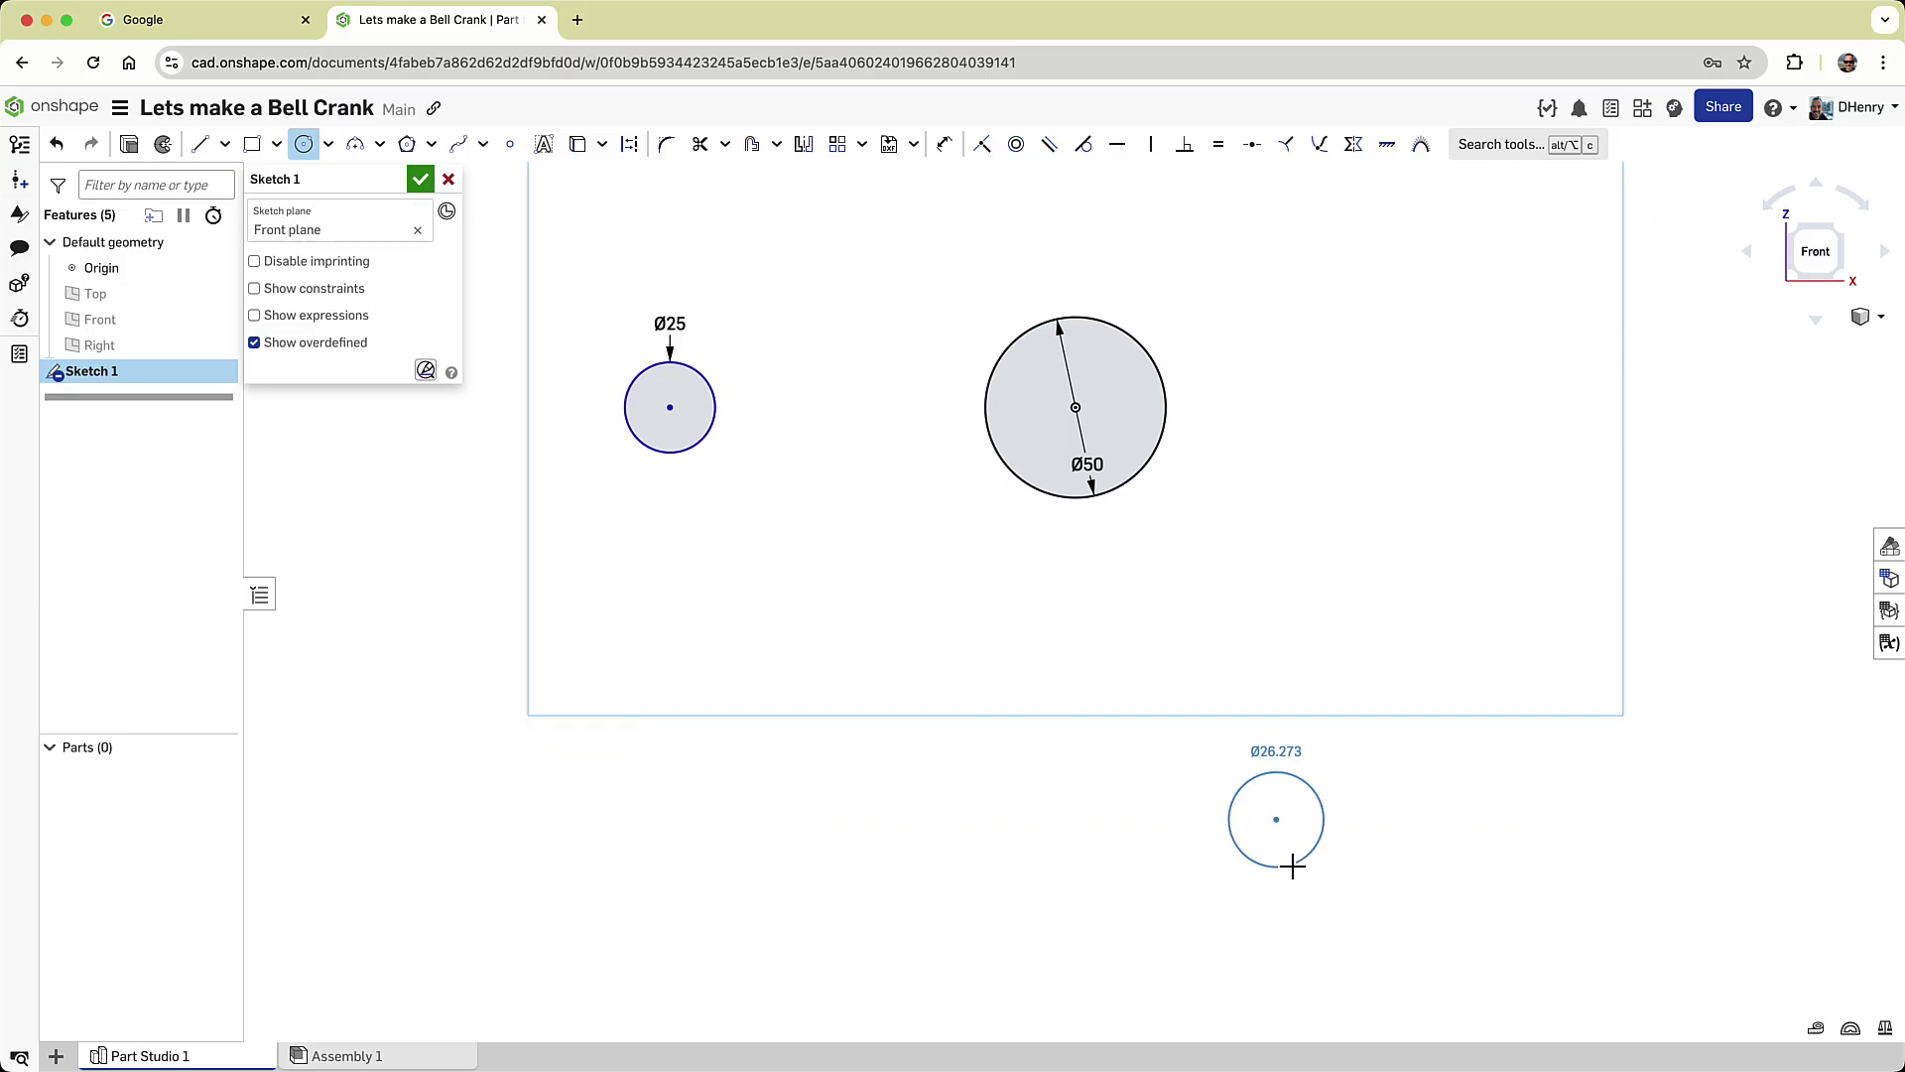
Finish the small lower-right circle and add a larger circle concentric with it.
left_click(1292, 866)
key("Escape")
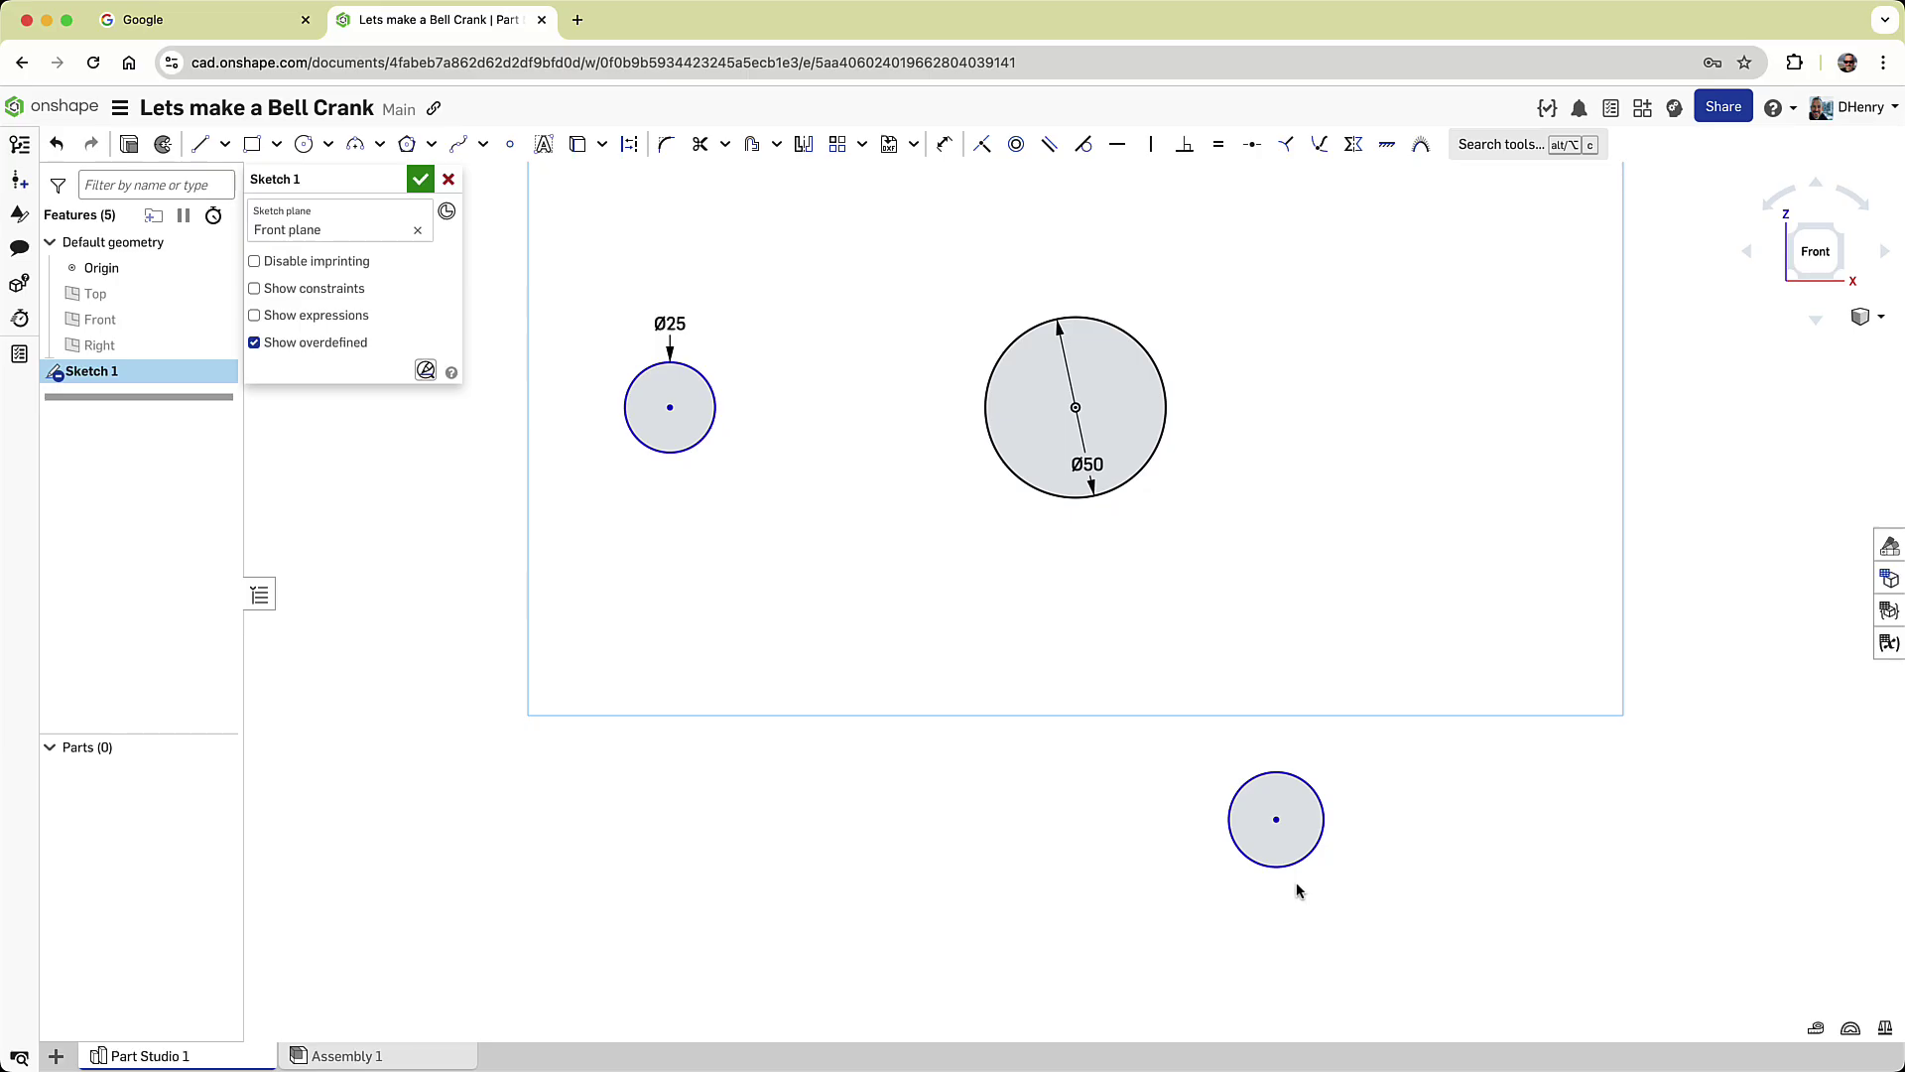
key("c")
left_click(1277, 821)
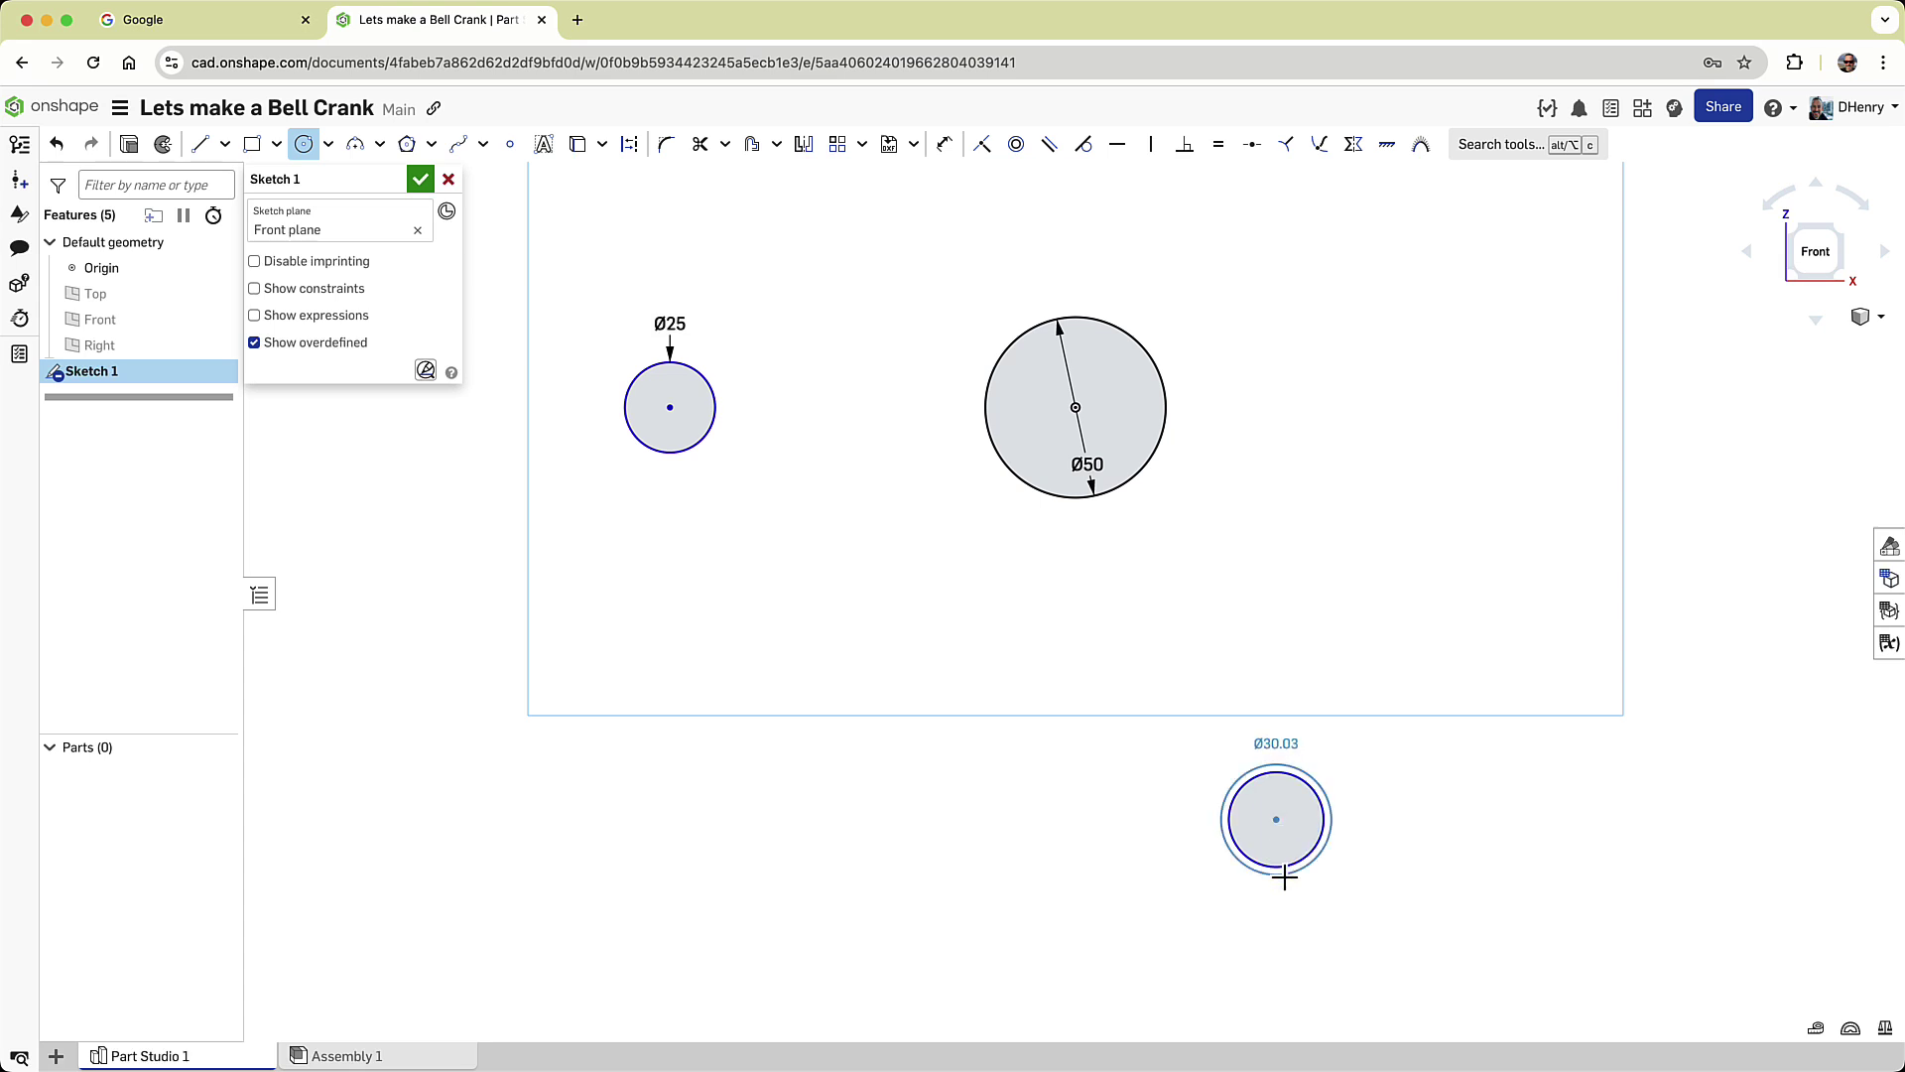
left_click(1286, 900)
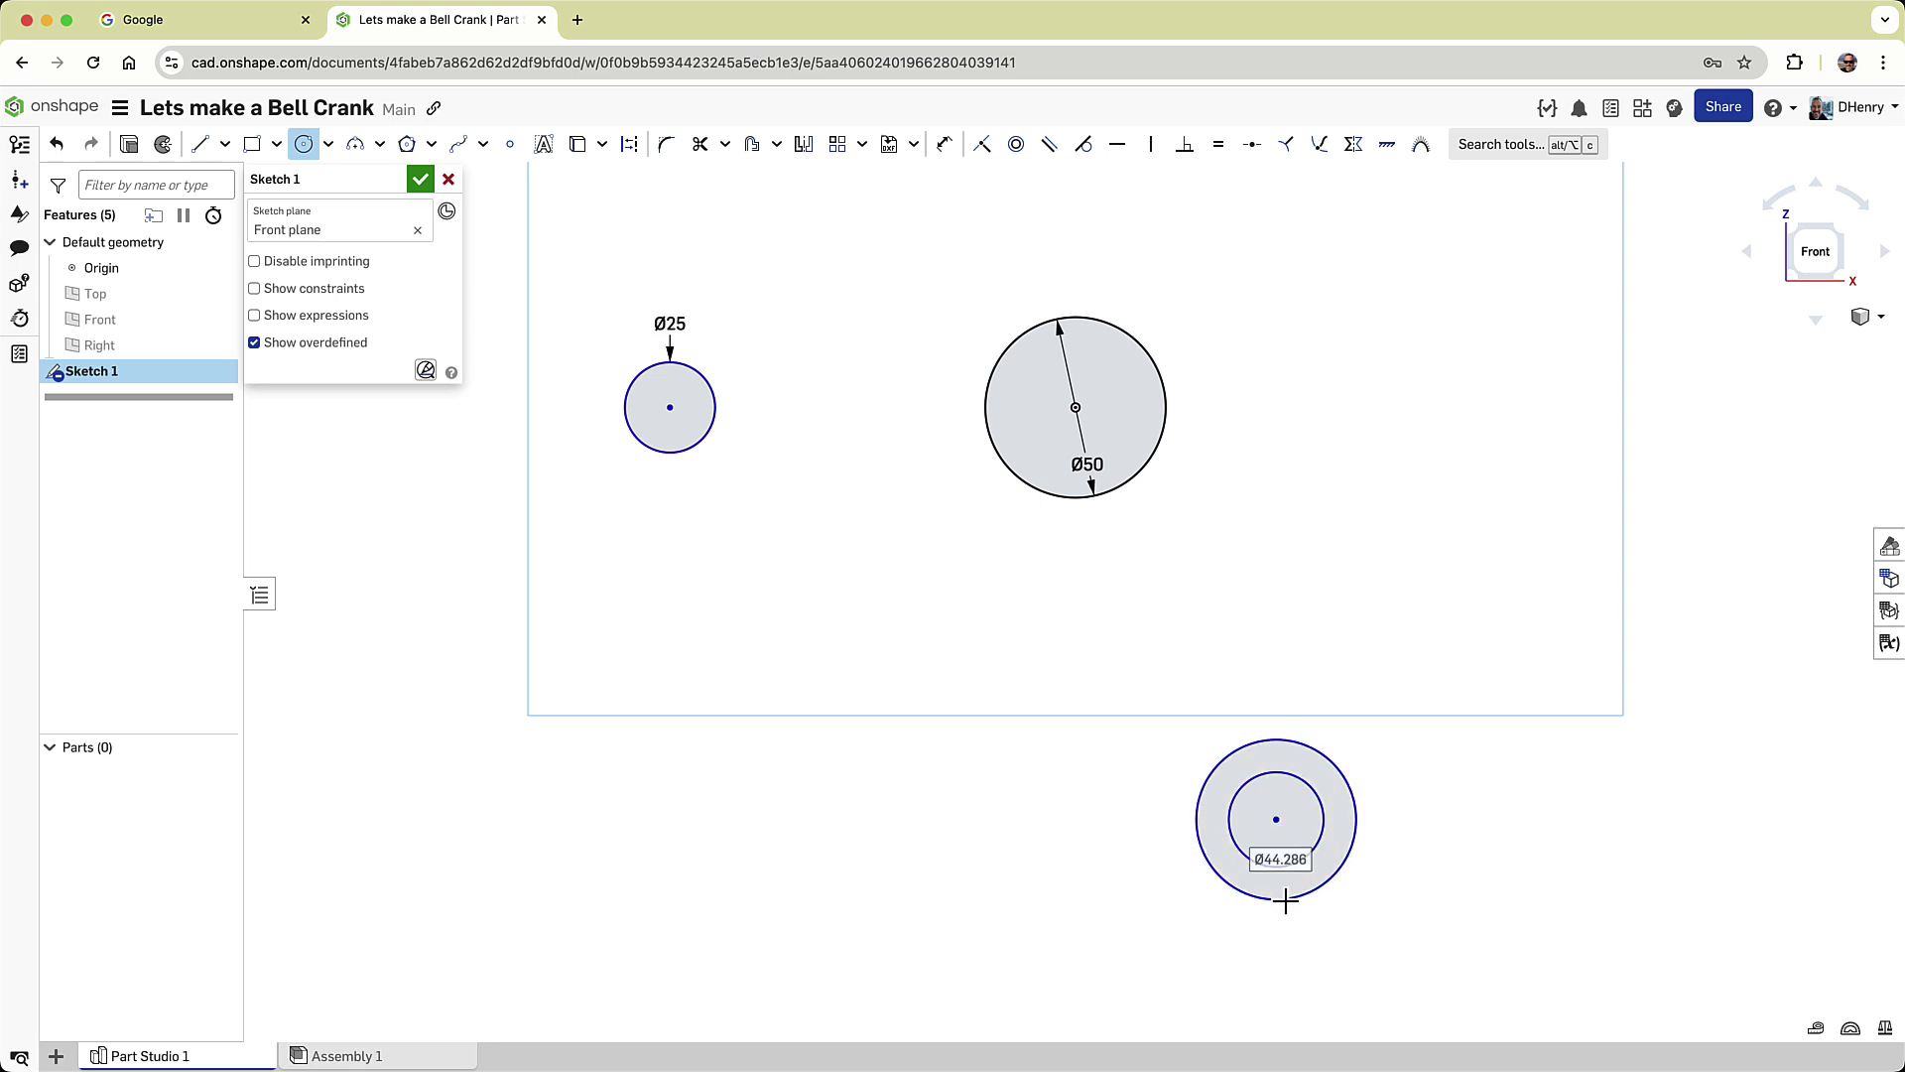
key("Escape")
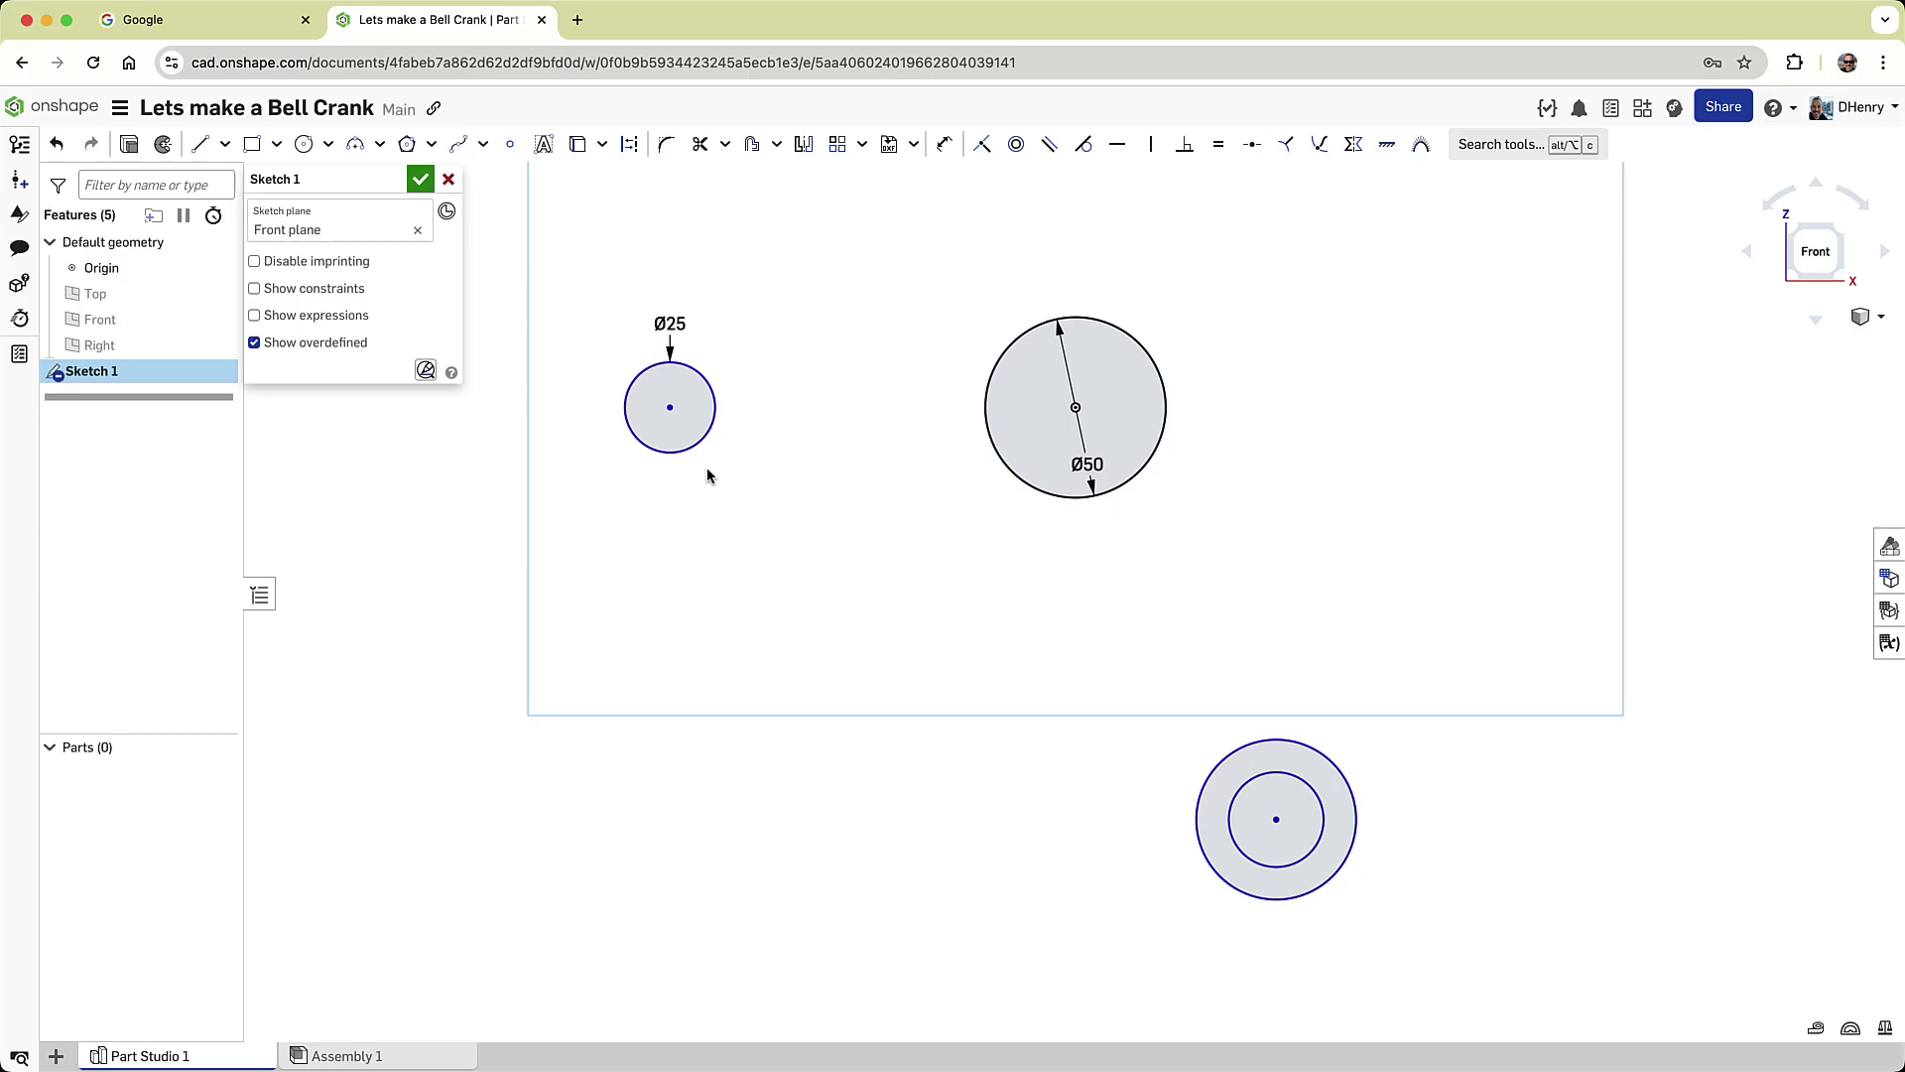
Offset the Ø50 circle outward by 12 to form a ring.
left_click(752, 150)
left_click(1006, 350)
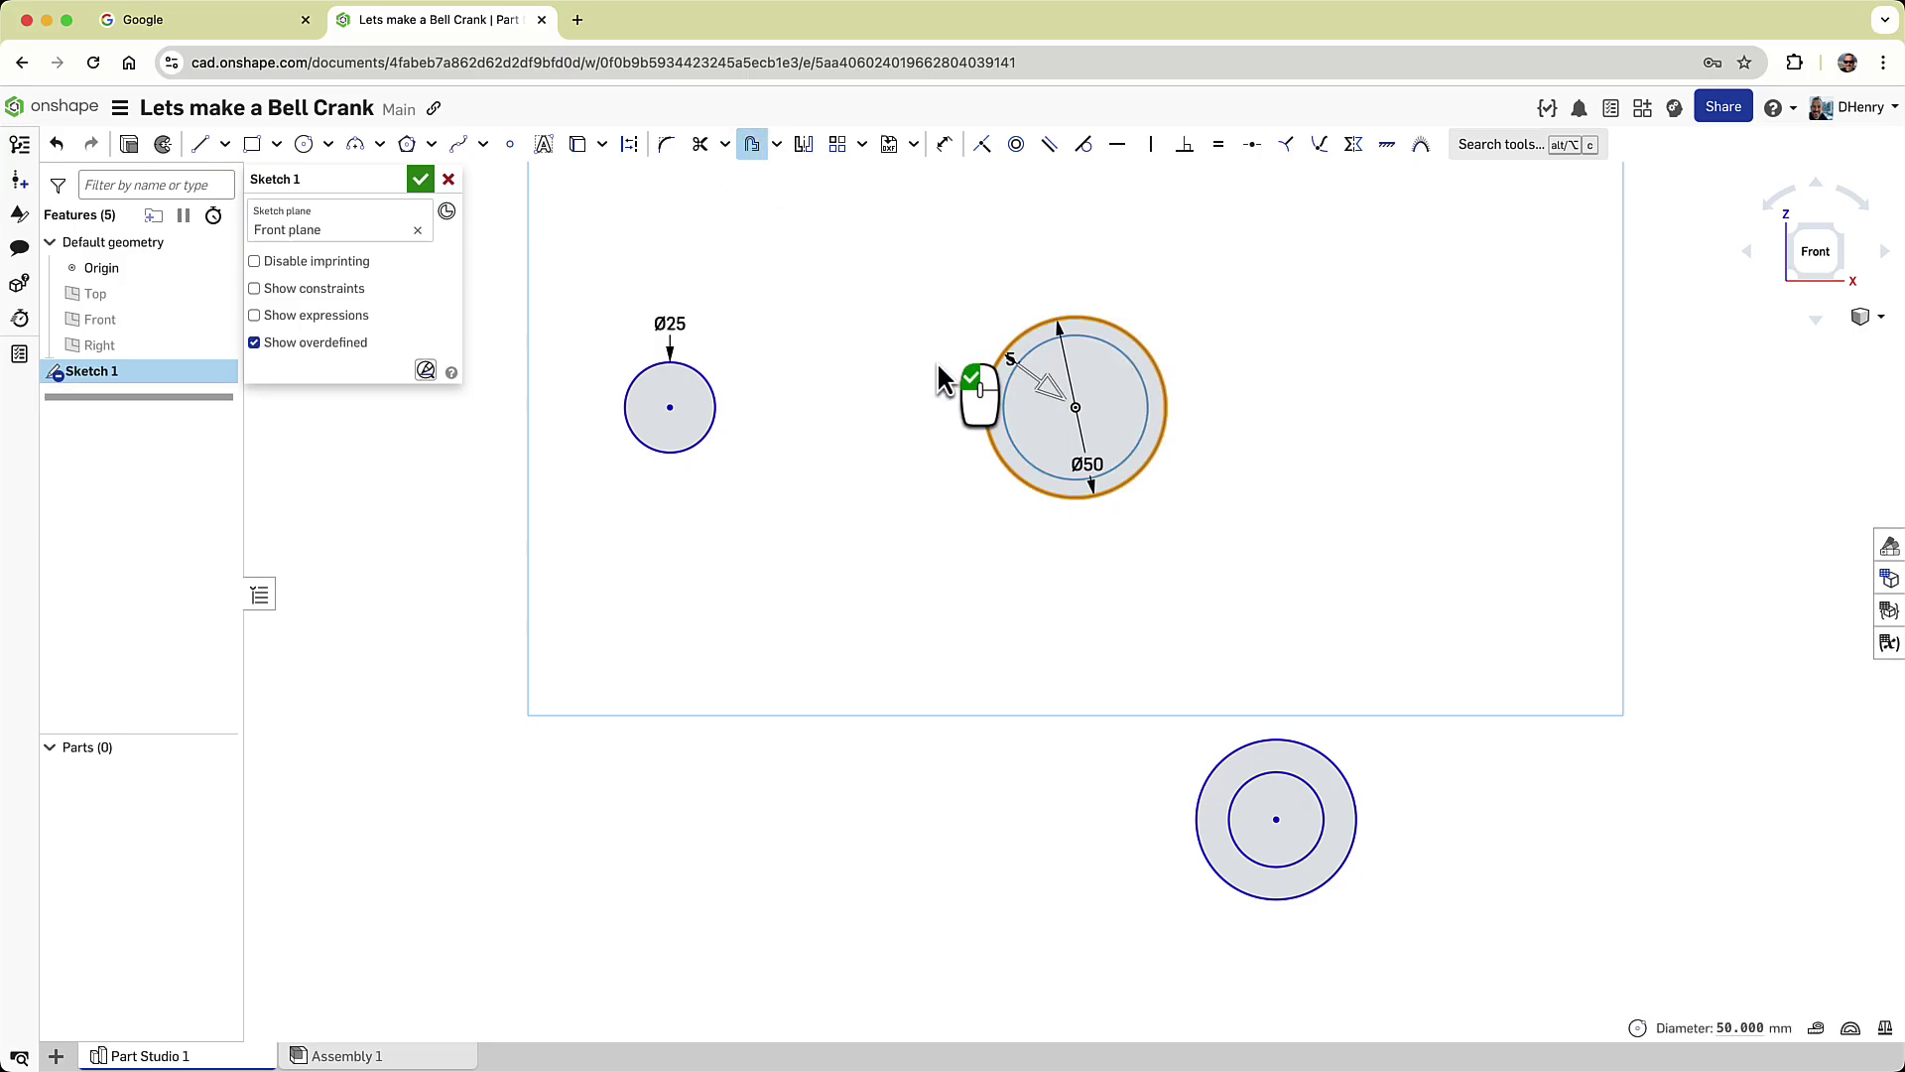
left_click(1035, 402)
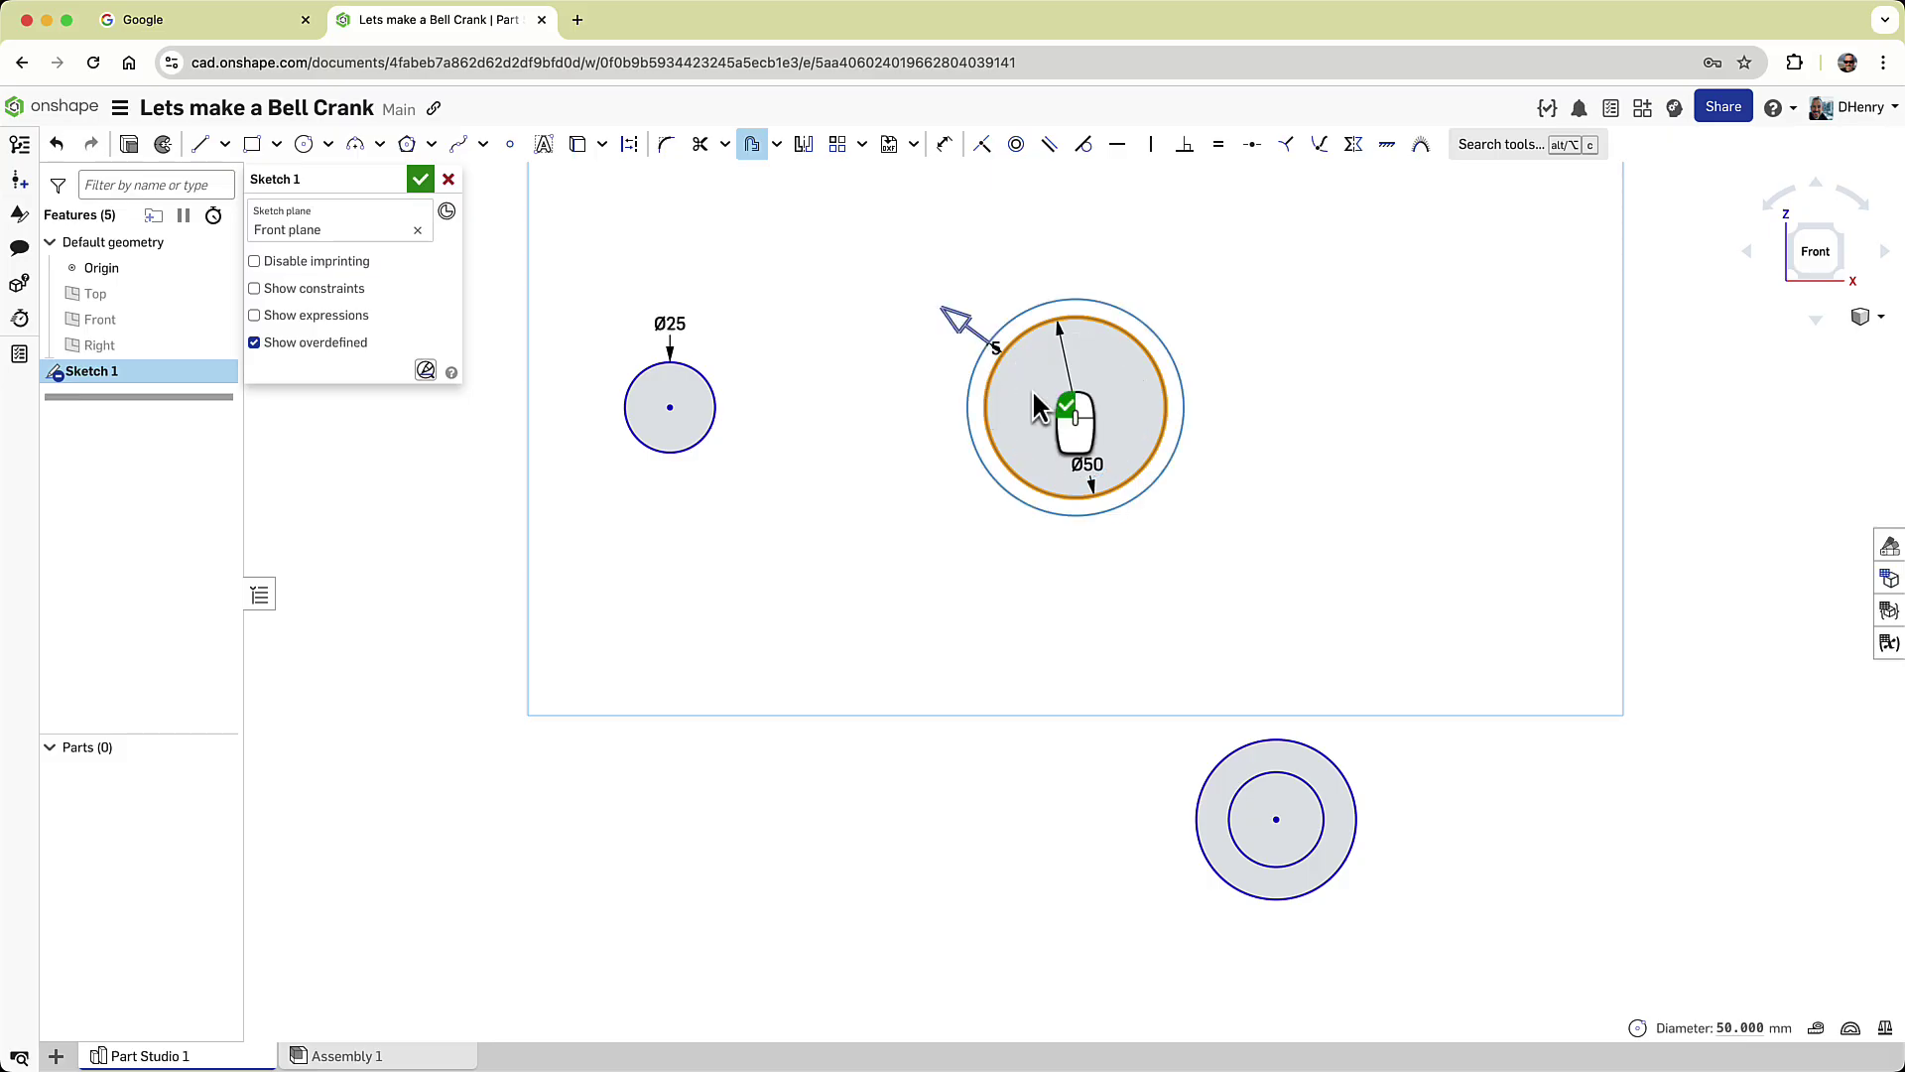
left_click(1031, 389)
type("12")
key("Return")
Offset the Ø25 circle outward by 10 to form a second ring.
left_click(752, 144)
left_click(703, 376)
left_click(750, 374)
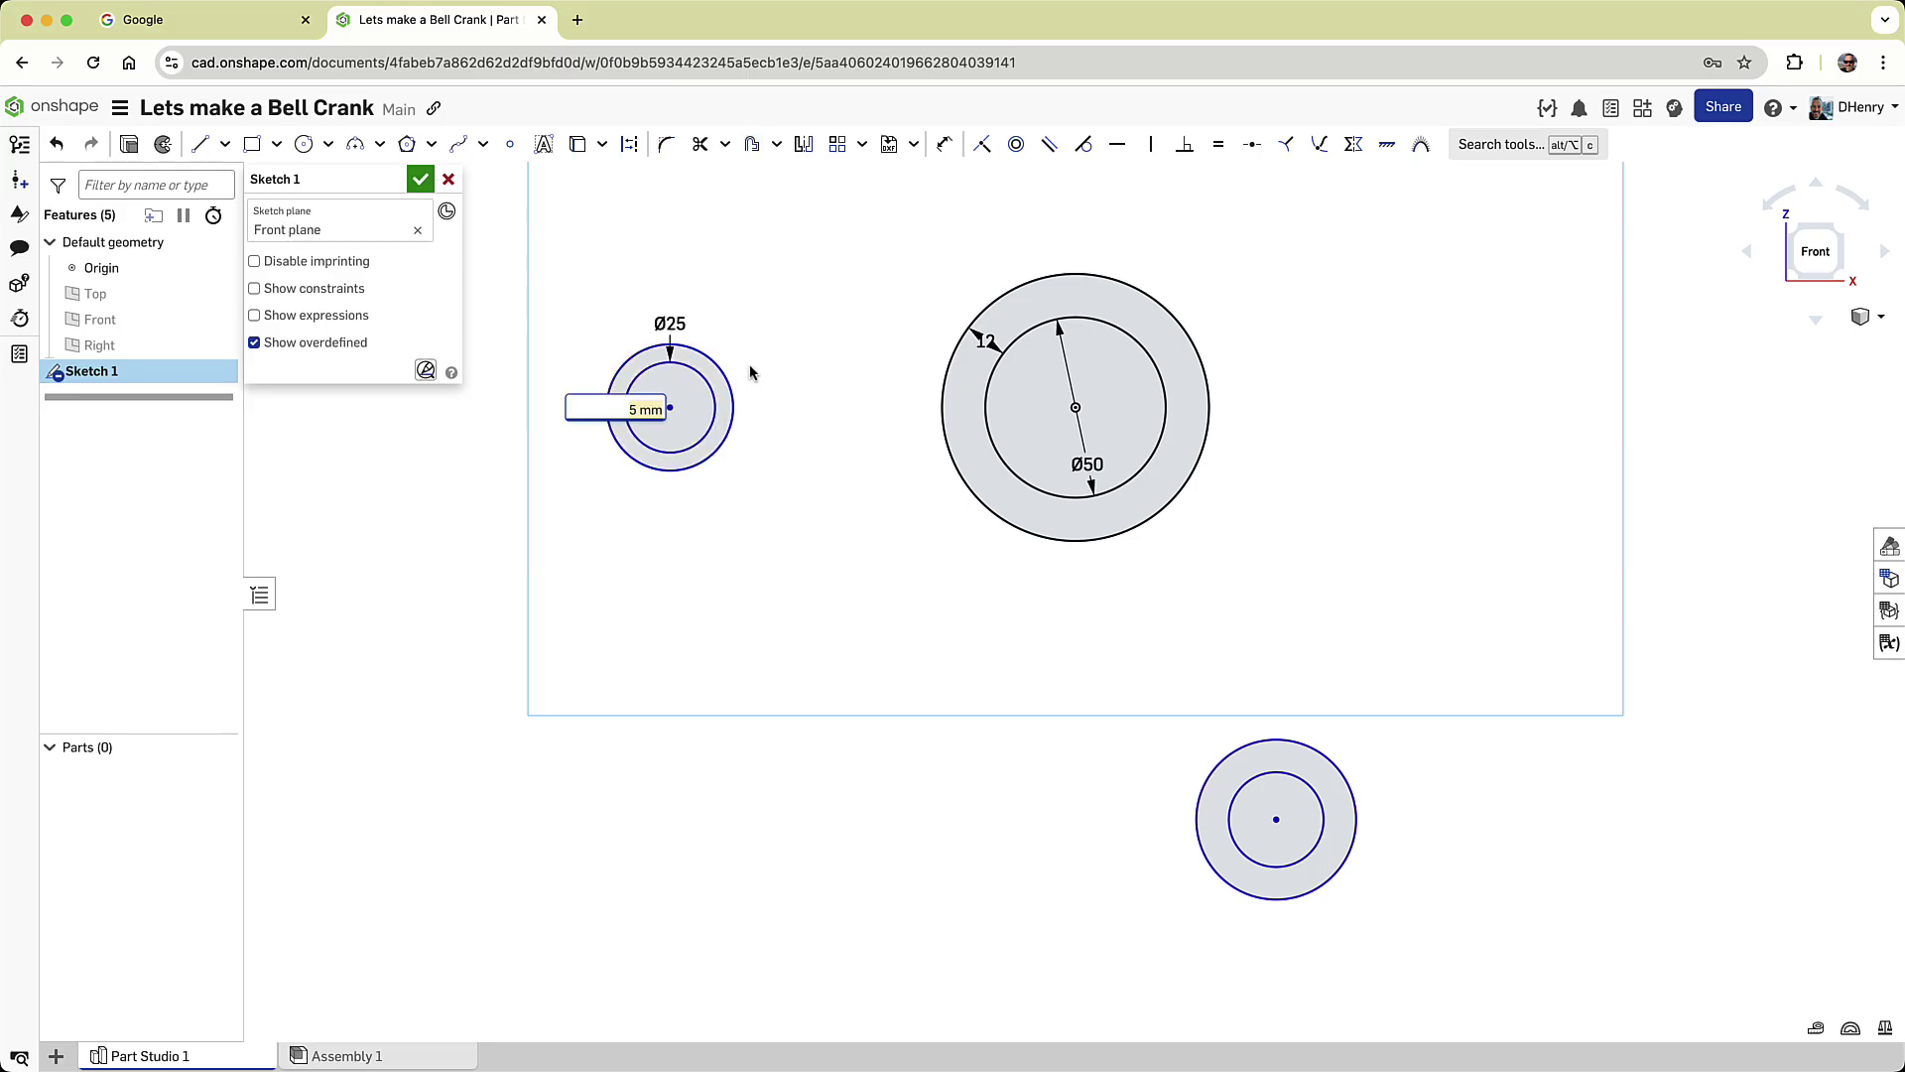
type("10")
key("Return")
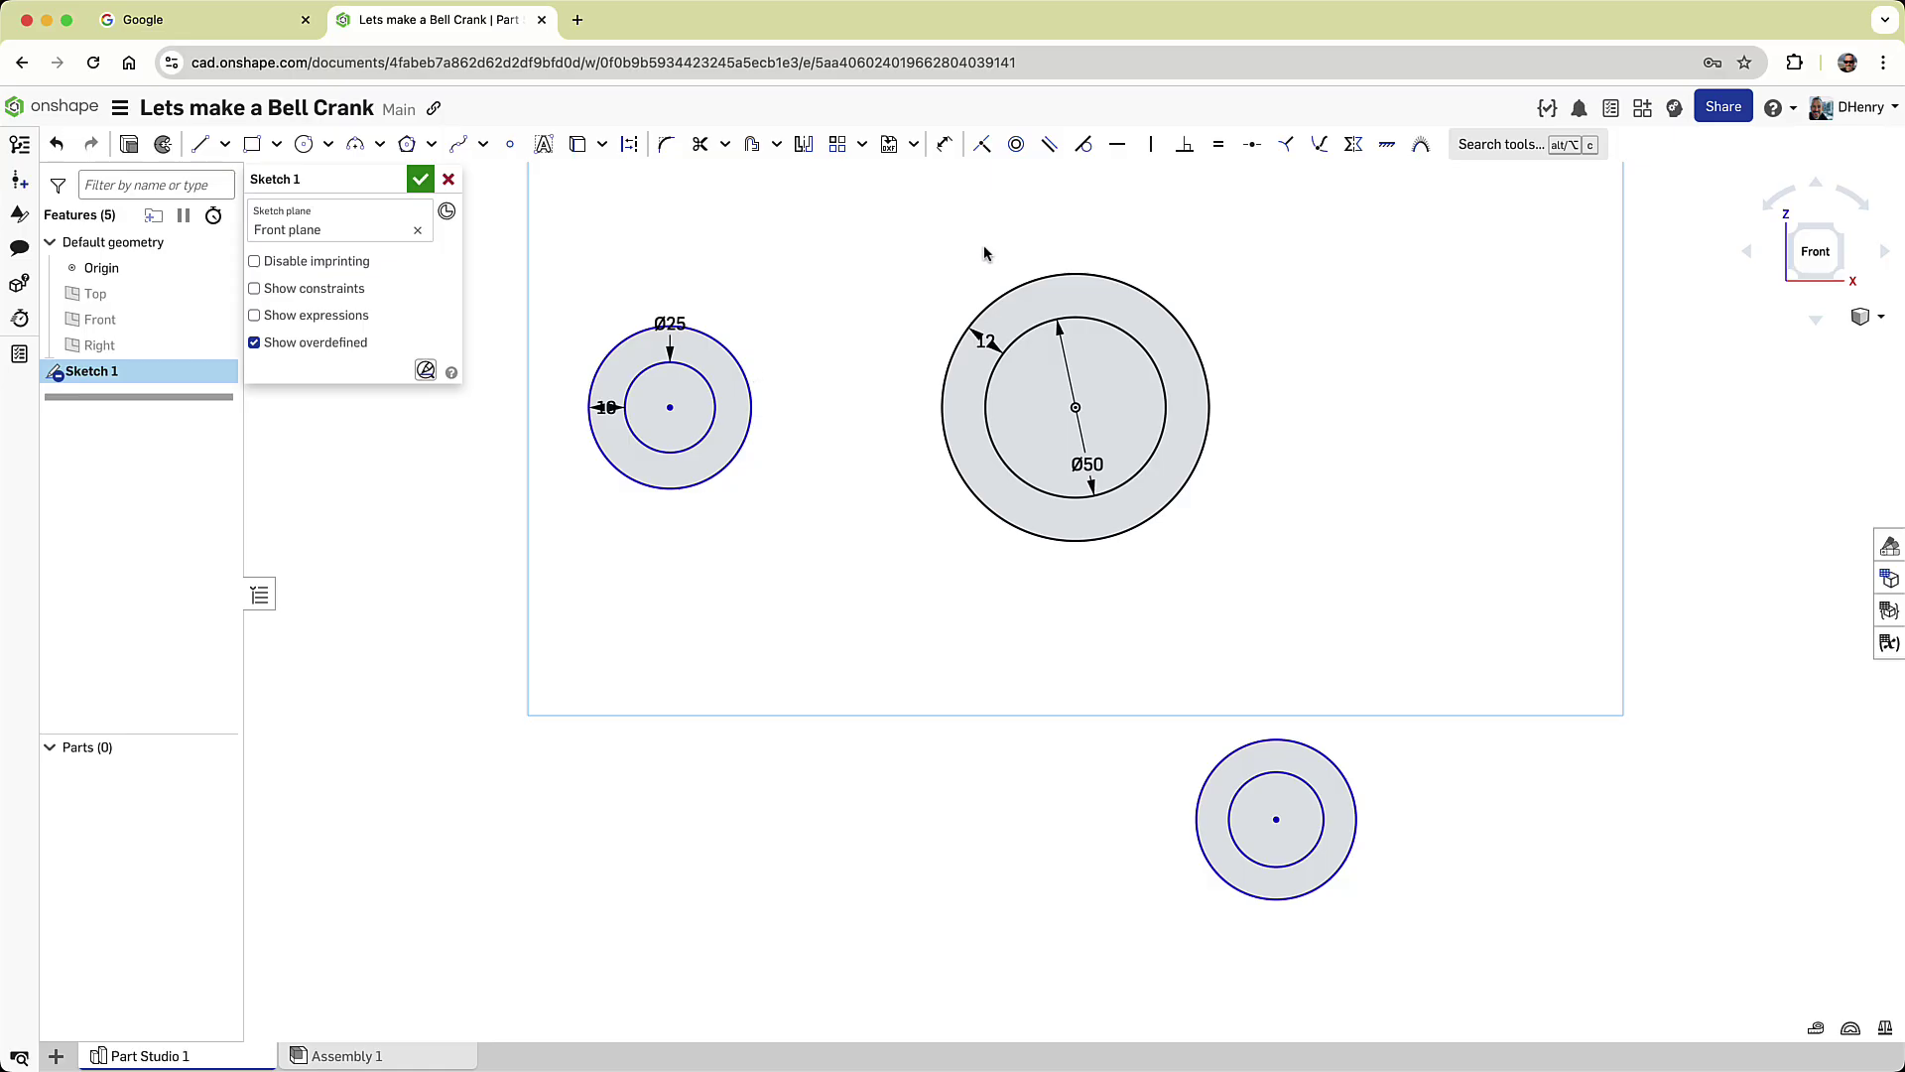
Make the lower inner and outer circles equal to the left ring's circles, then show constraints.
left_click(1218, 144)
left_click(1264, 776)
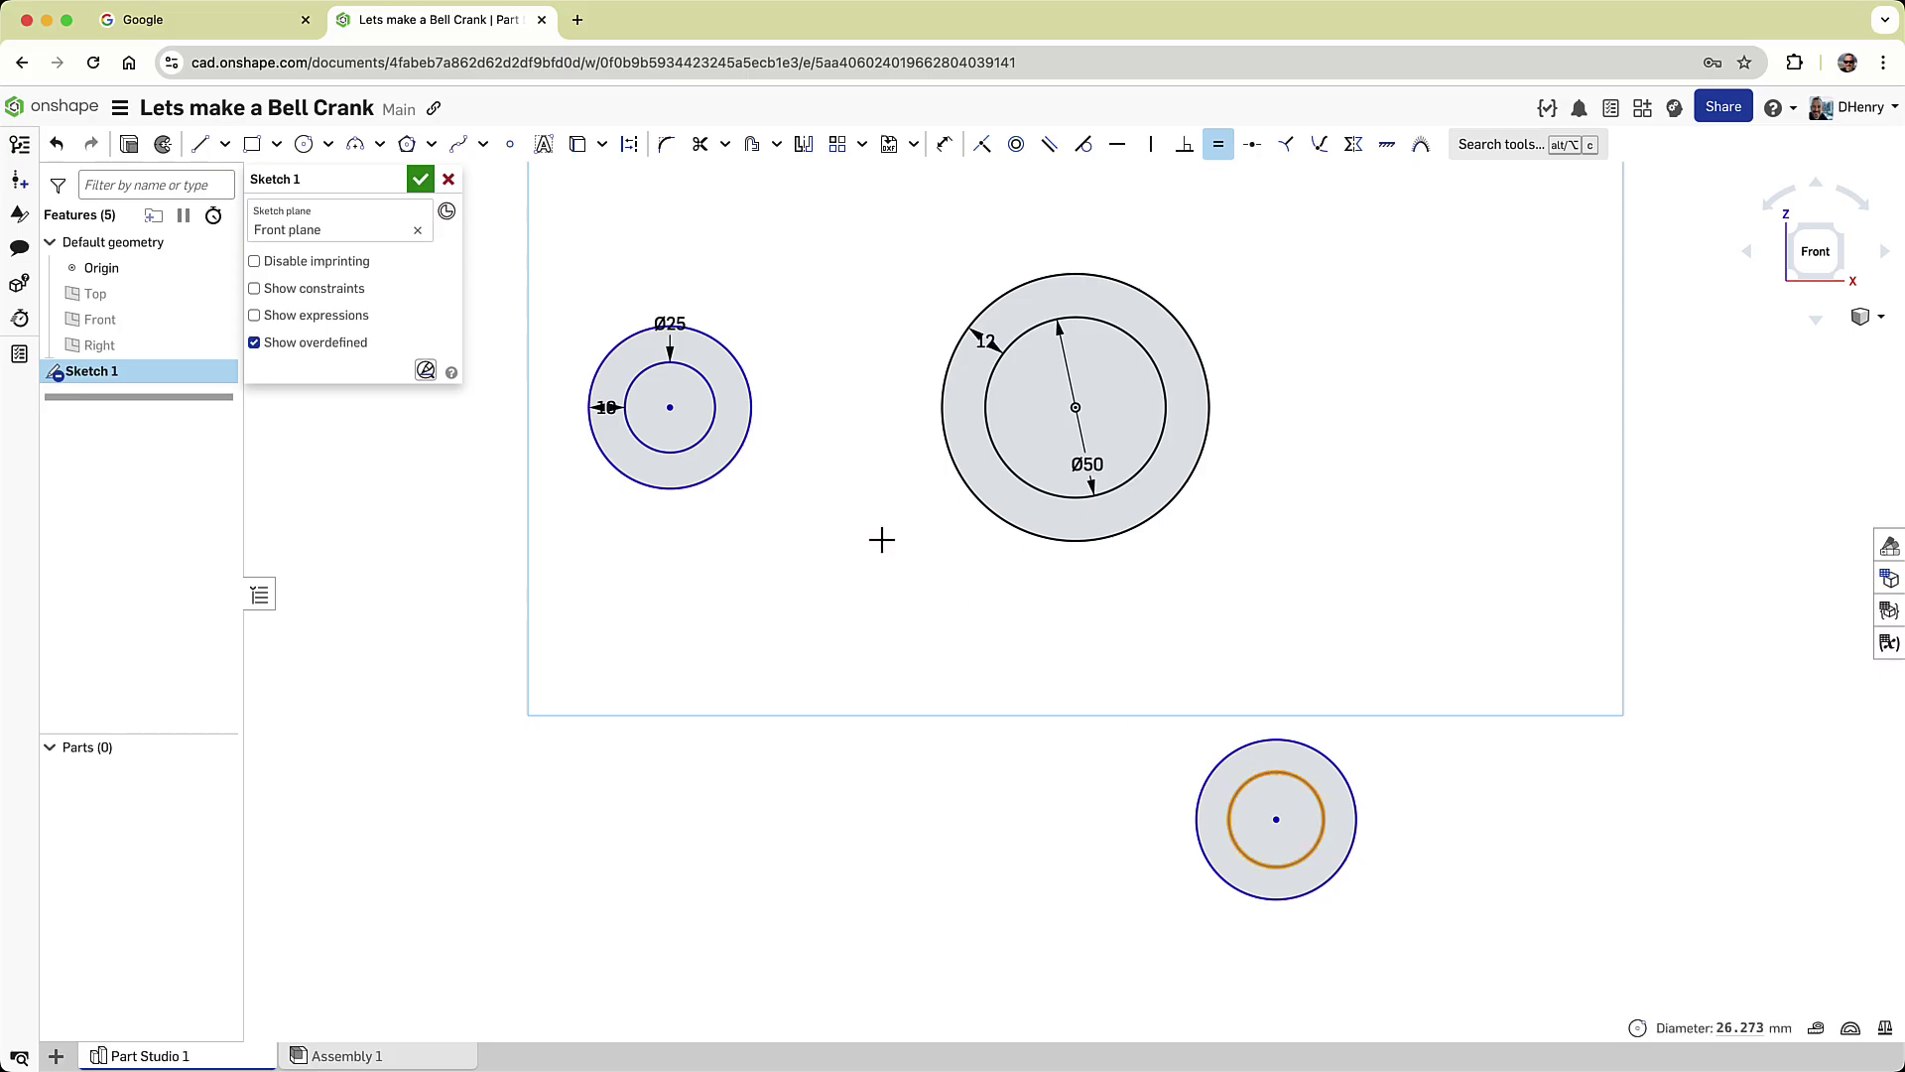
left_click(714, 425)
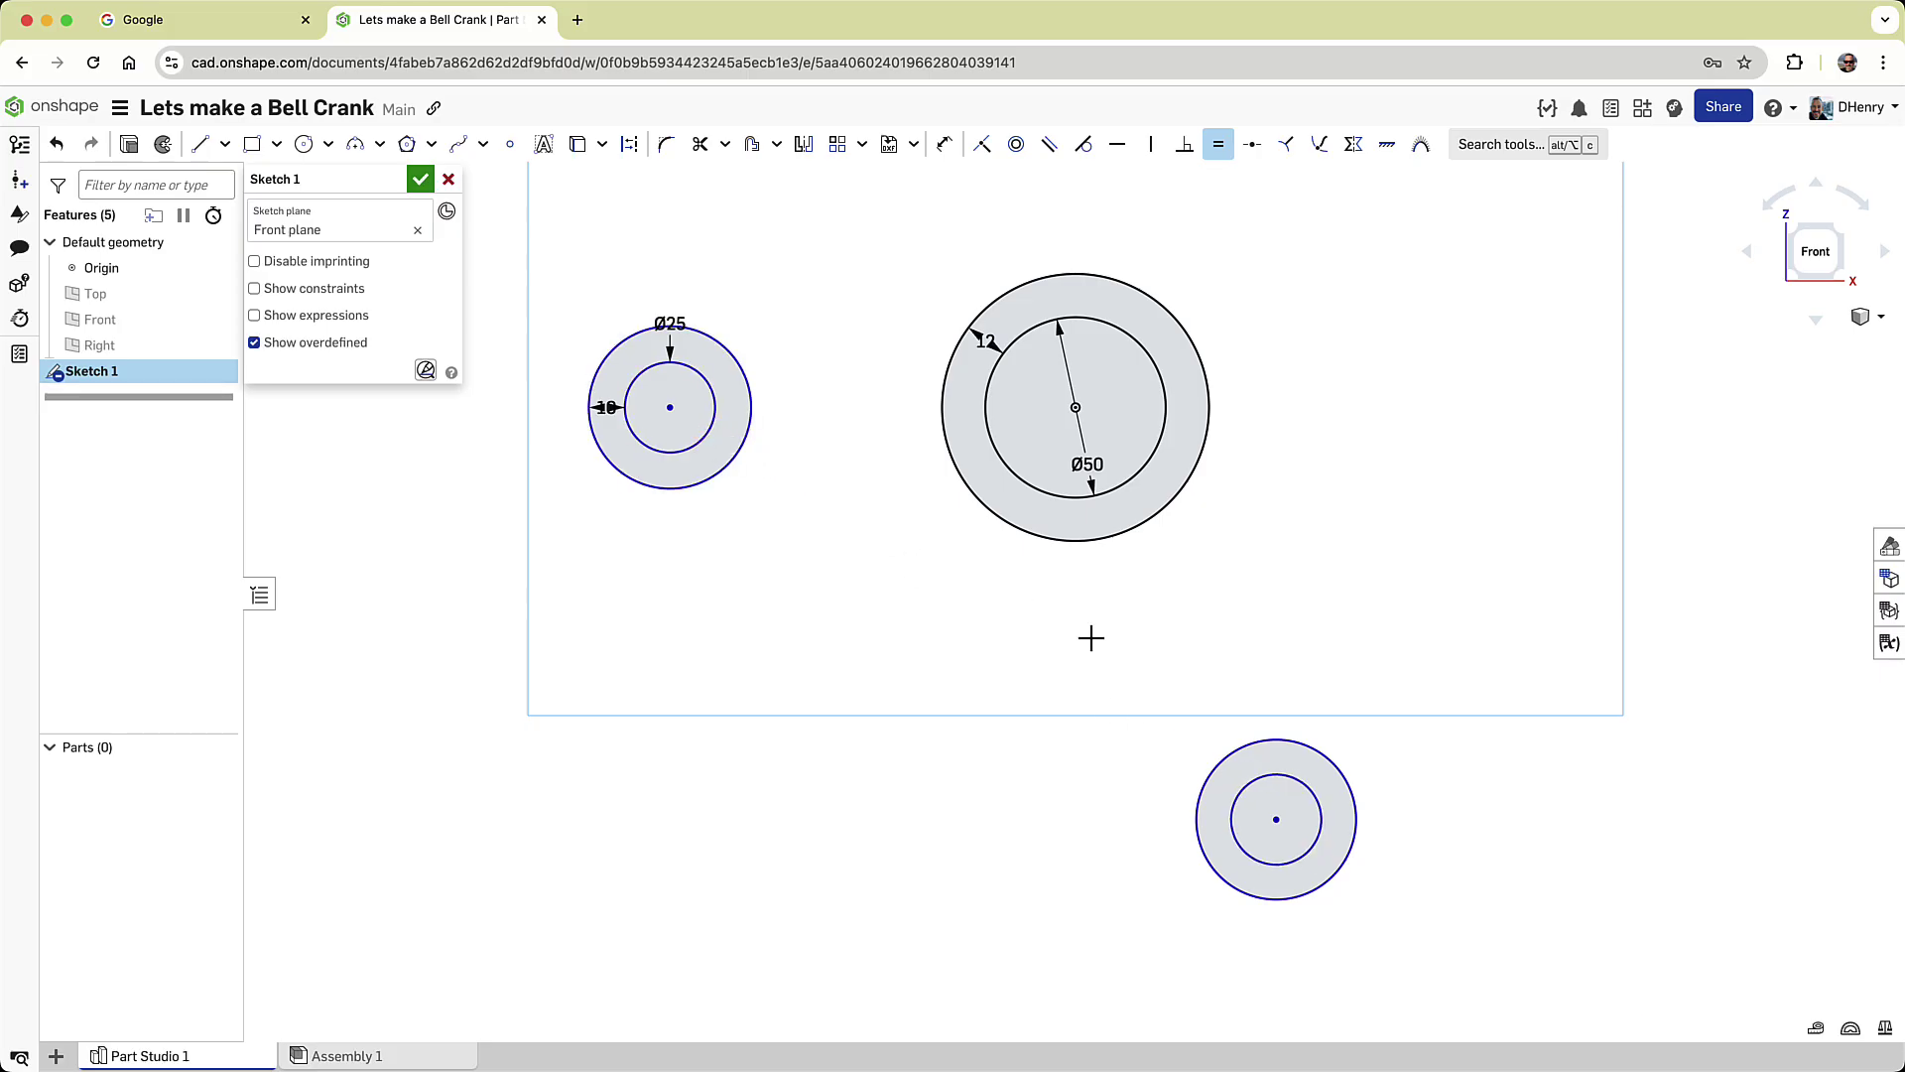
left_click(1249, 746)
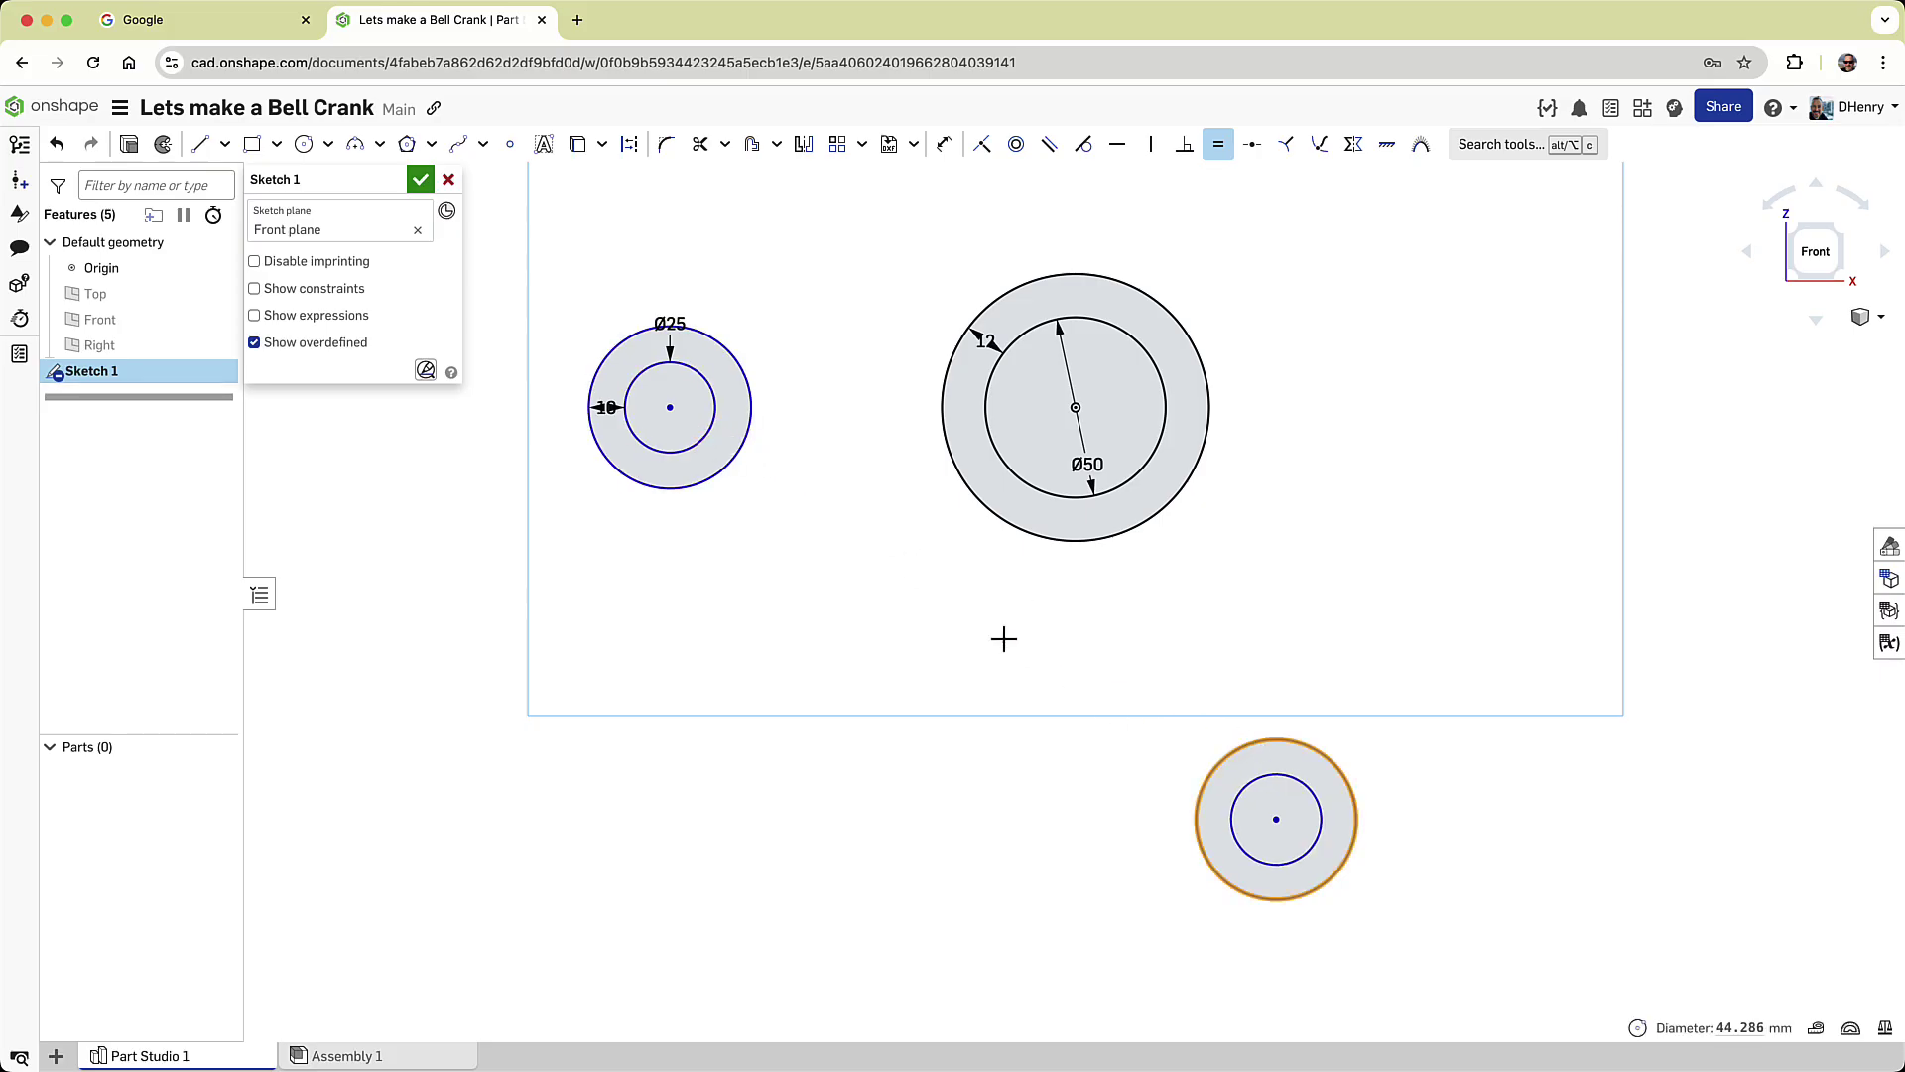
left_click(741, 453)
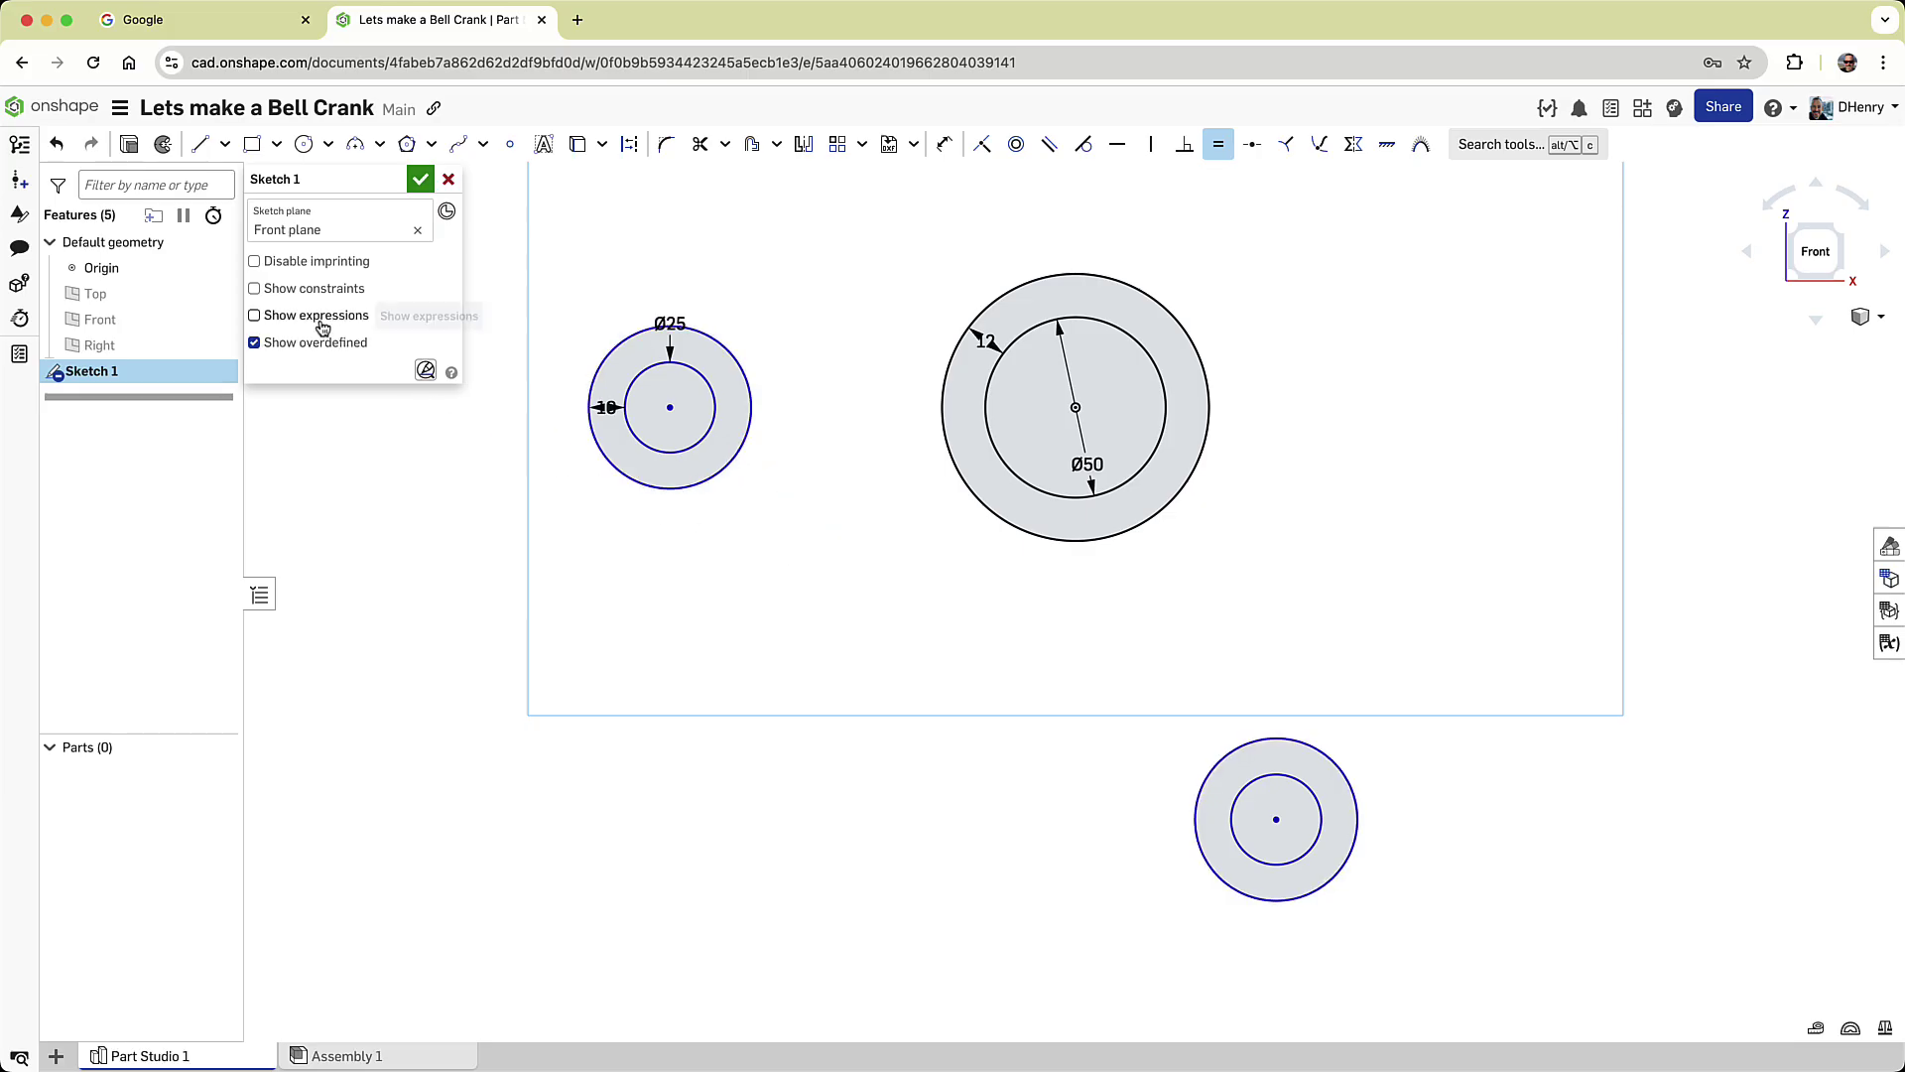
left_click(255, 289)
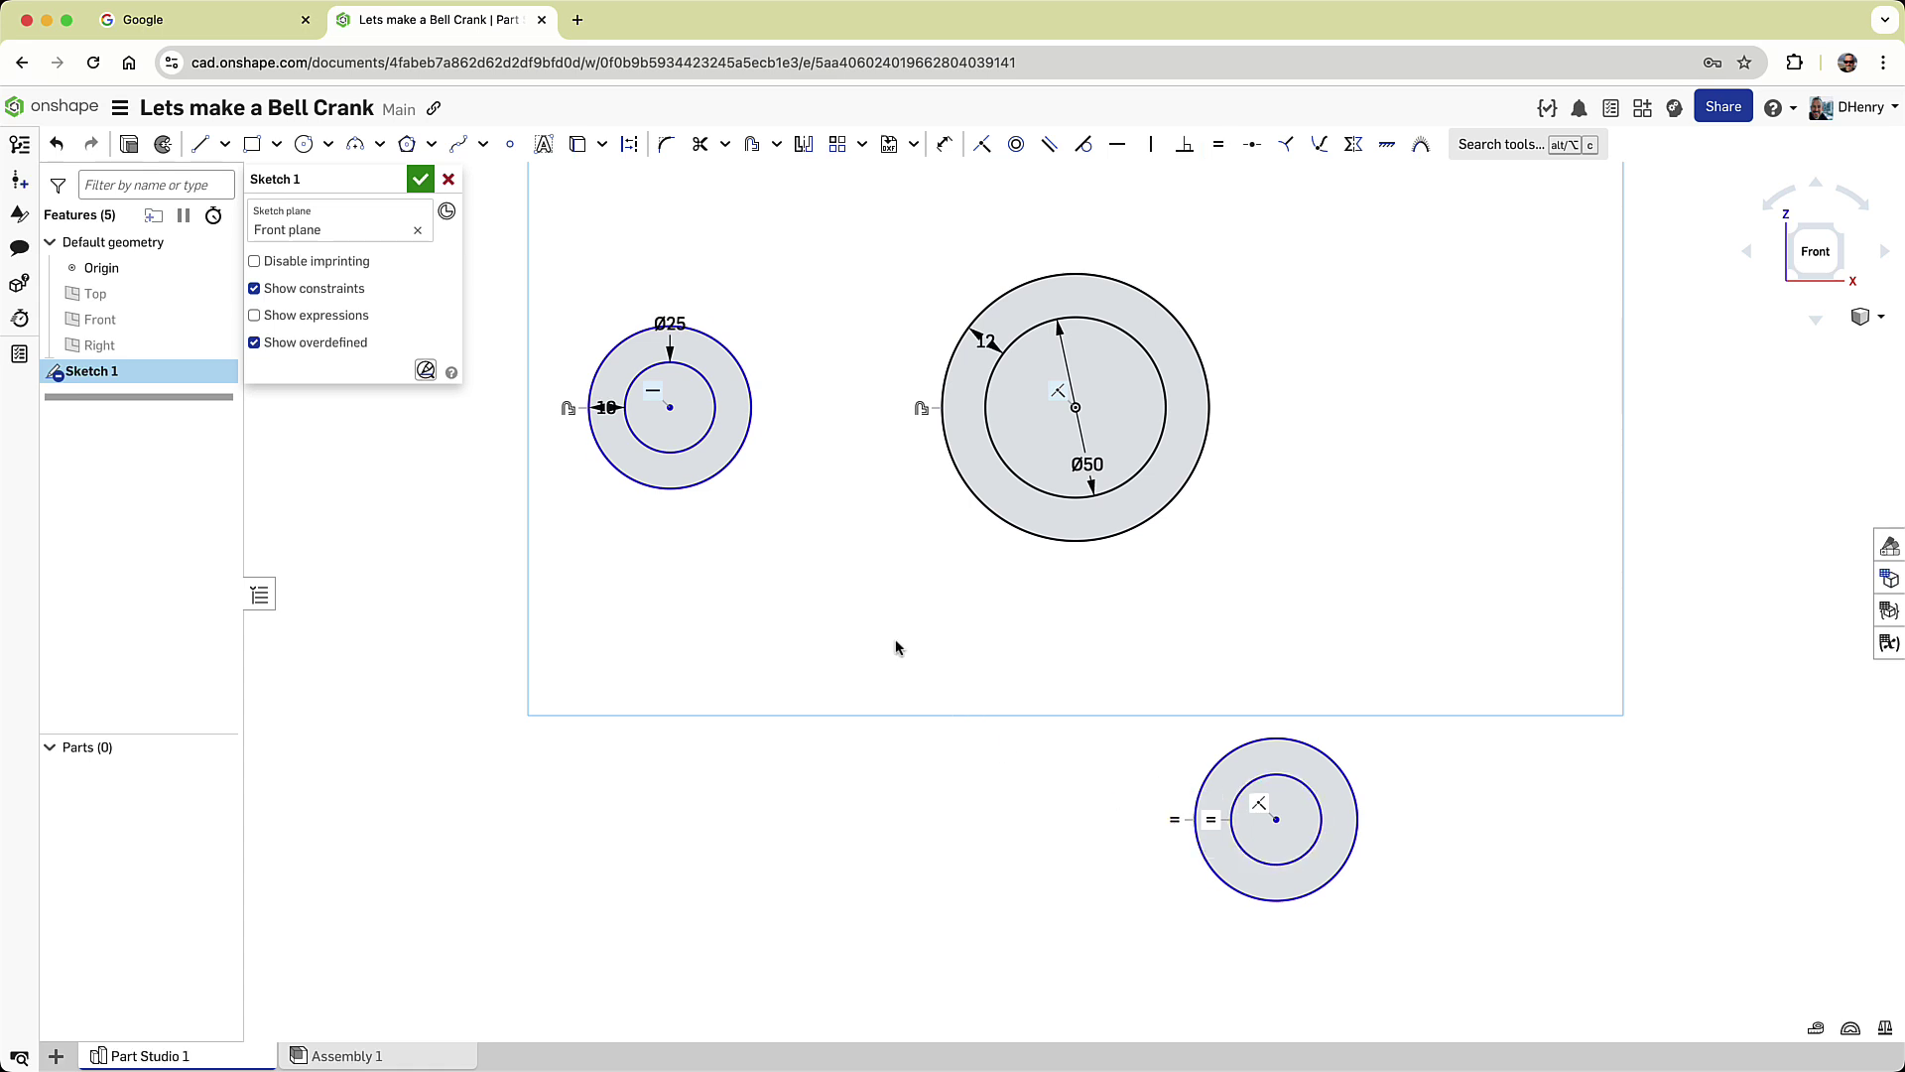
Draw construction lines from the left hub centre to the large hub and on to the bottom hub.
left_click(200, 149)
left_click(628, 147)
left_click(669, 408)
left_click(1074, 407)
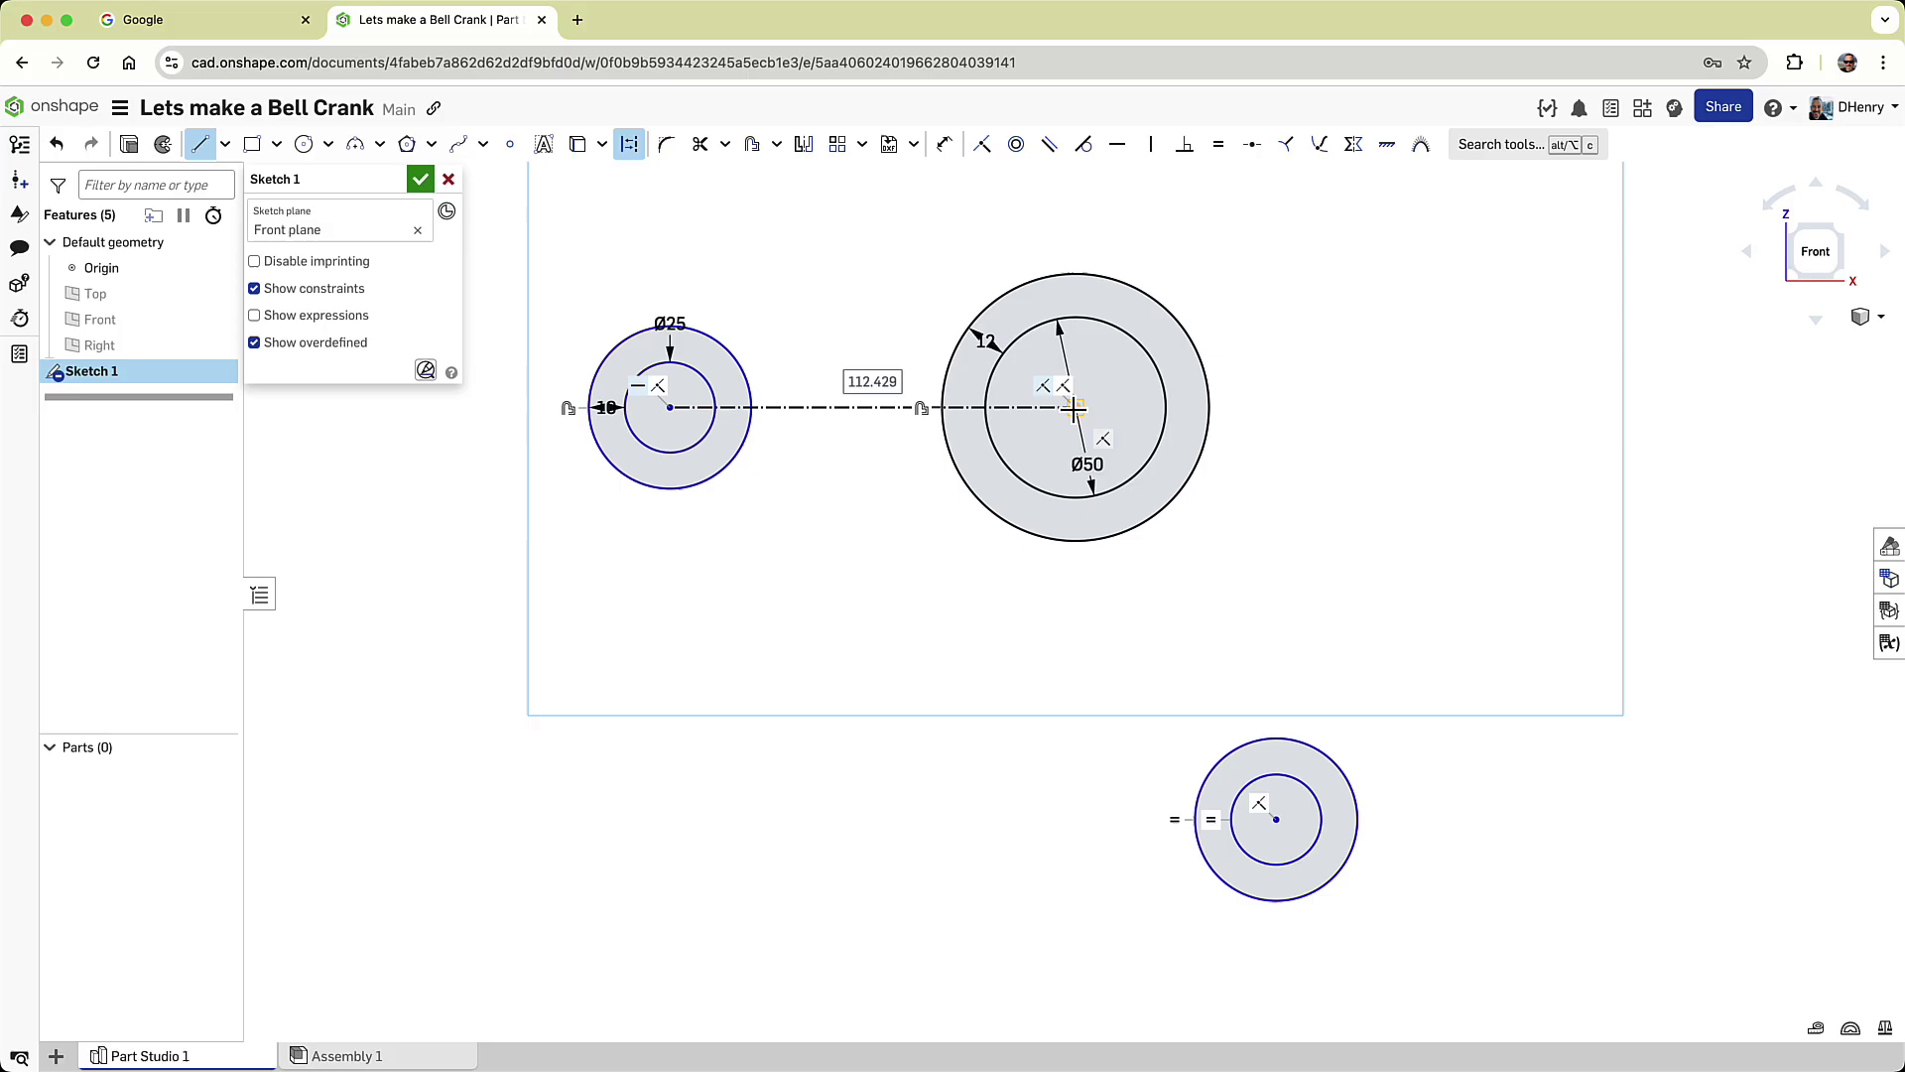
left_click(1278, 822)
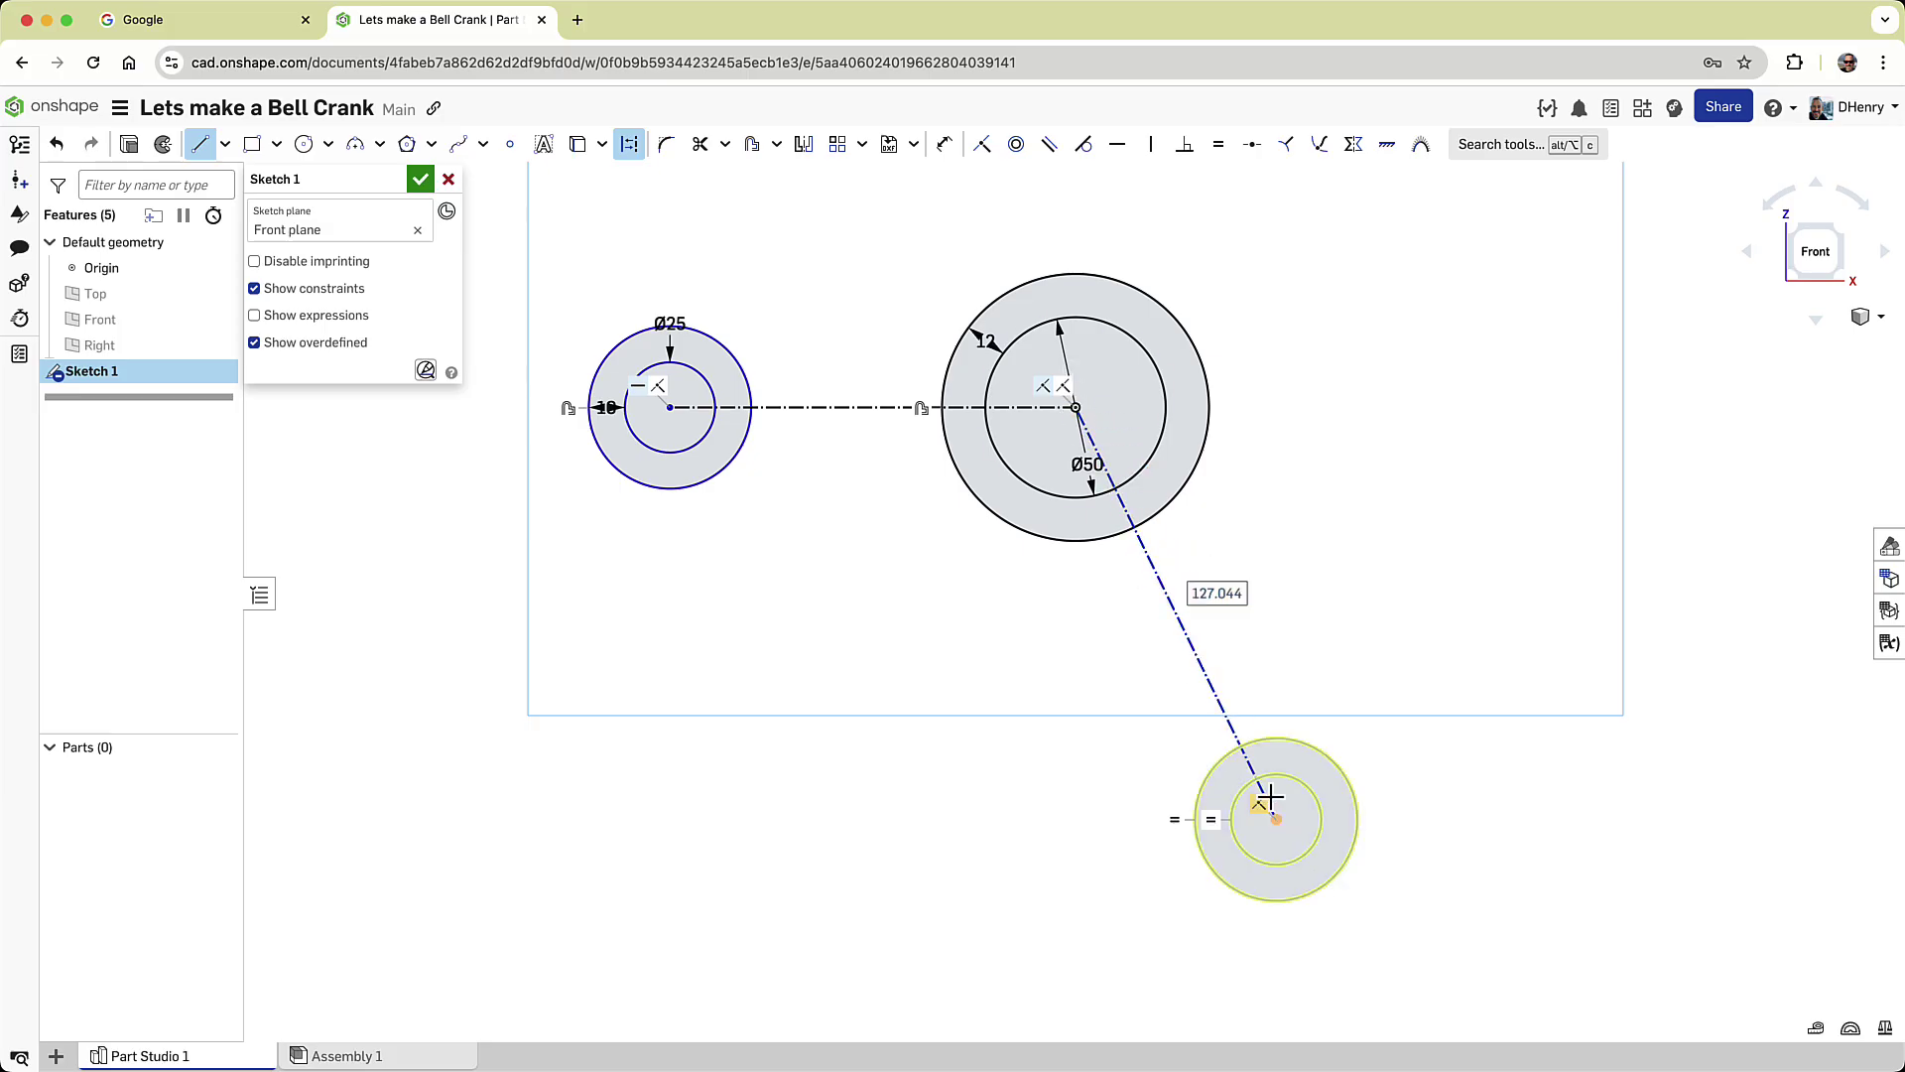
Dimension both construction lines to 120 long.
left_click(943, 144)
left_click(813, 408)
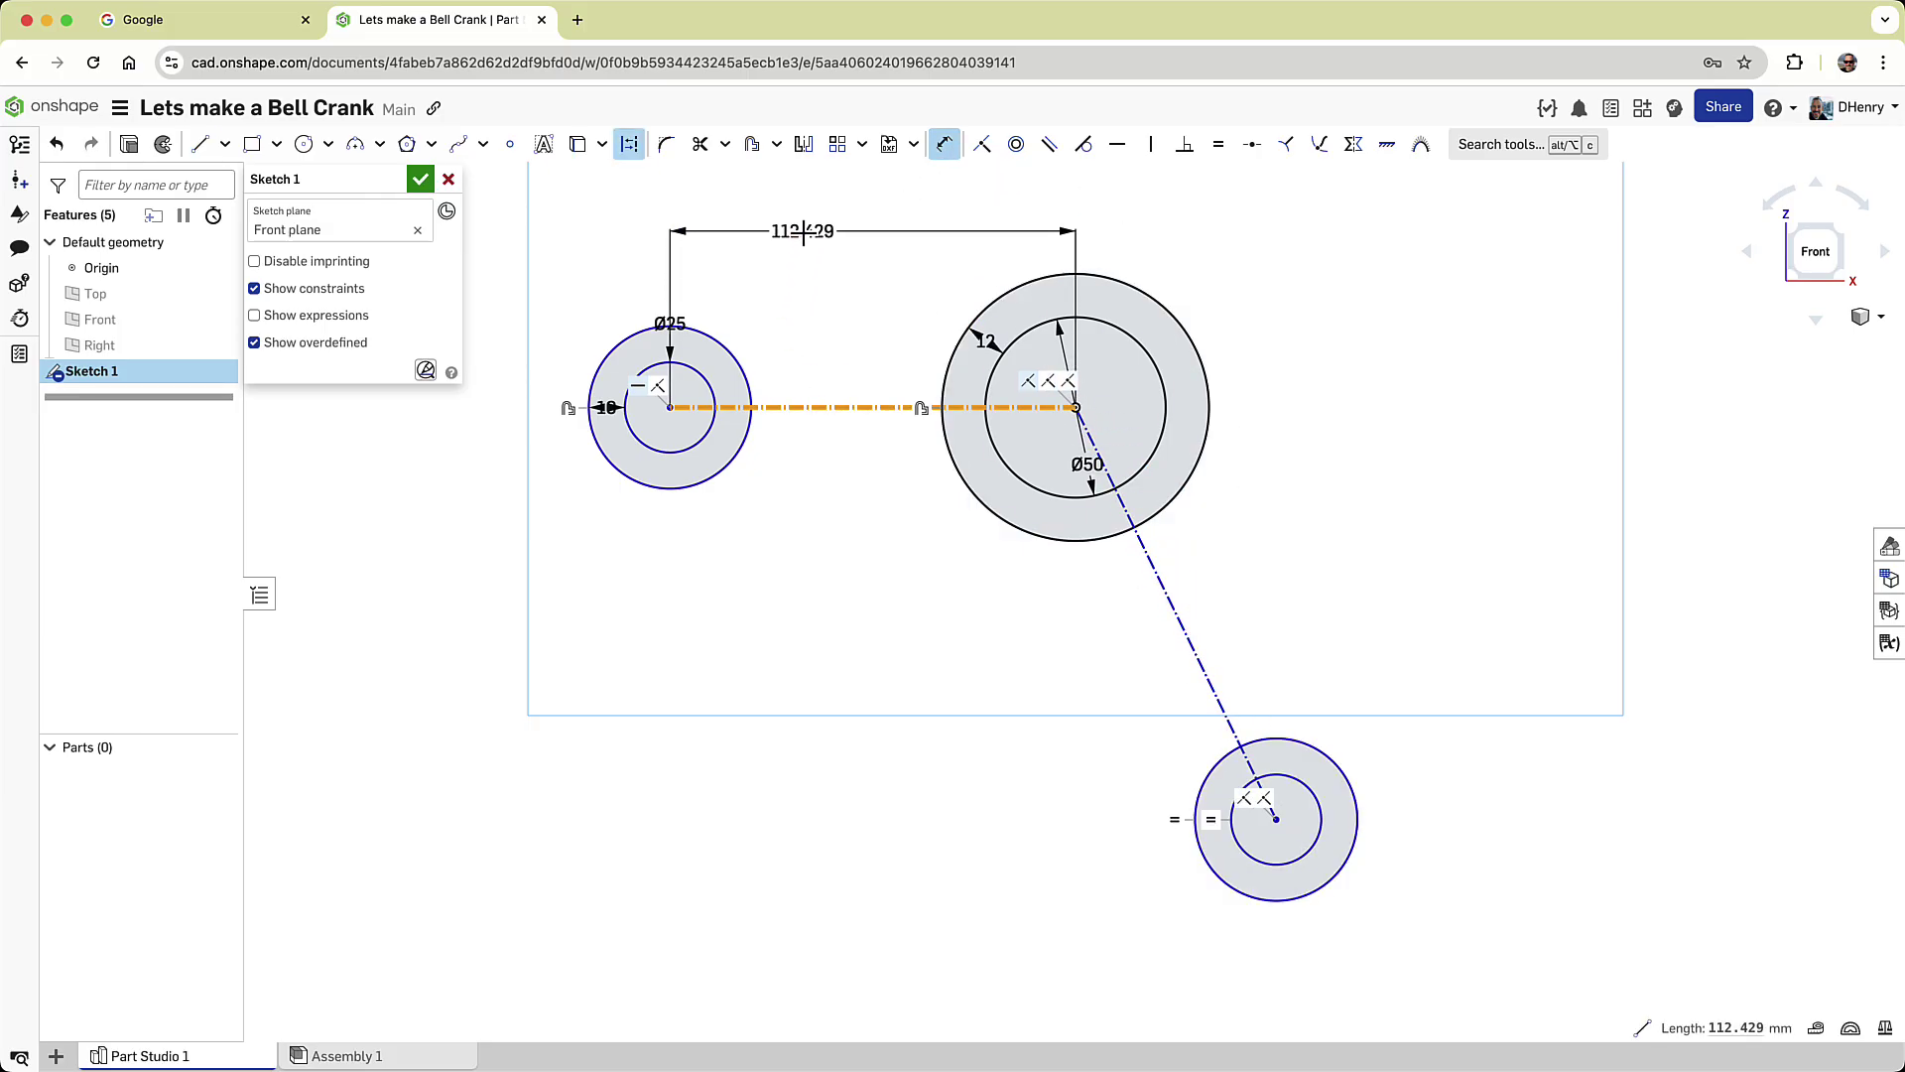
left_click(782, 234)
type("120")
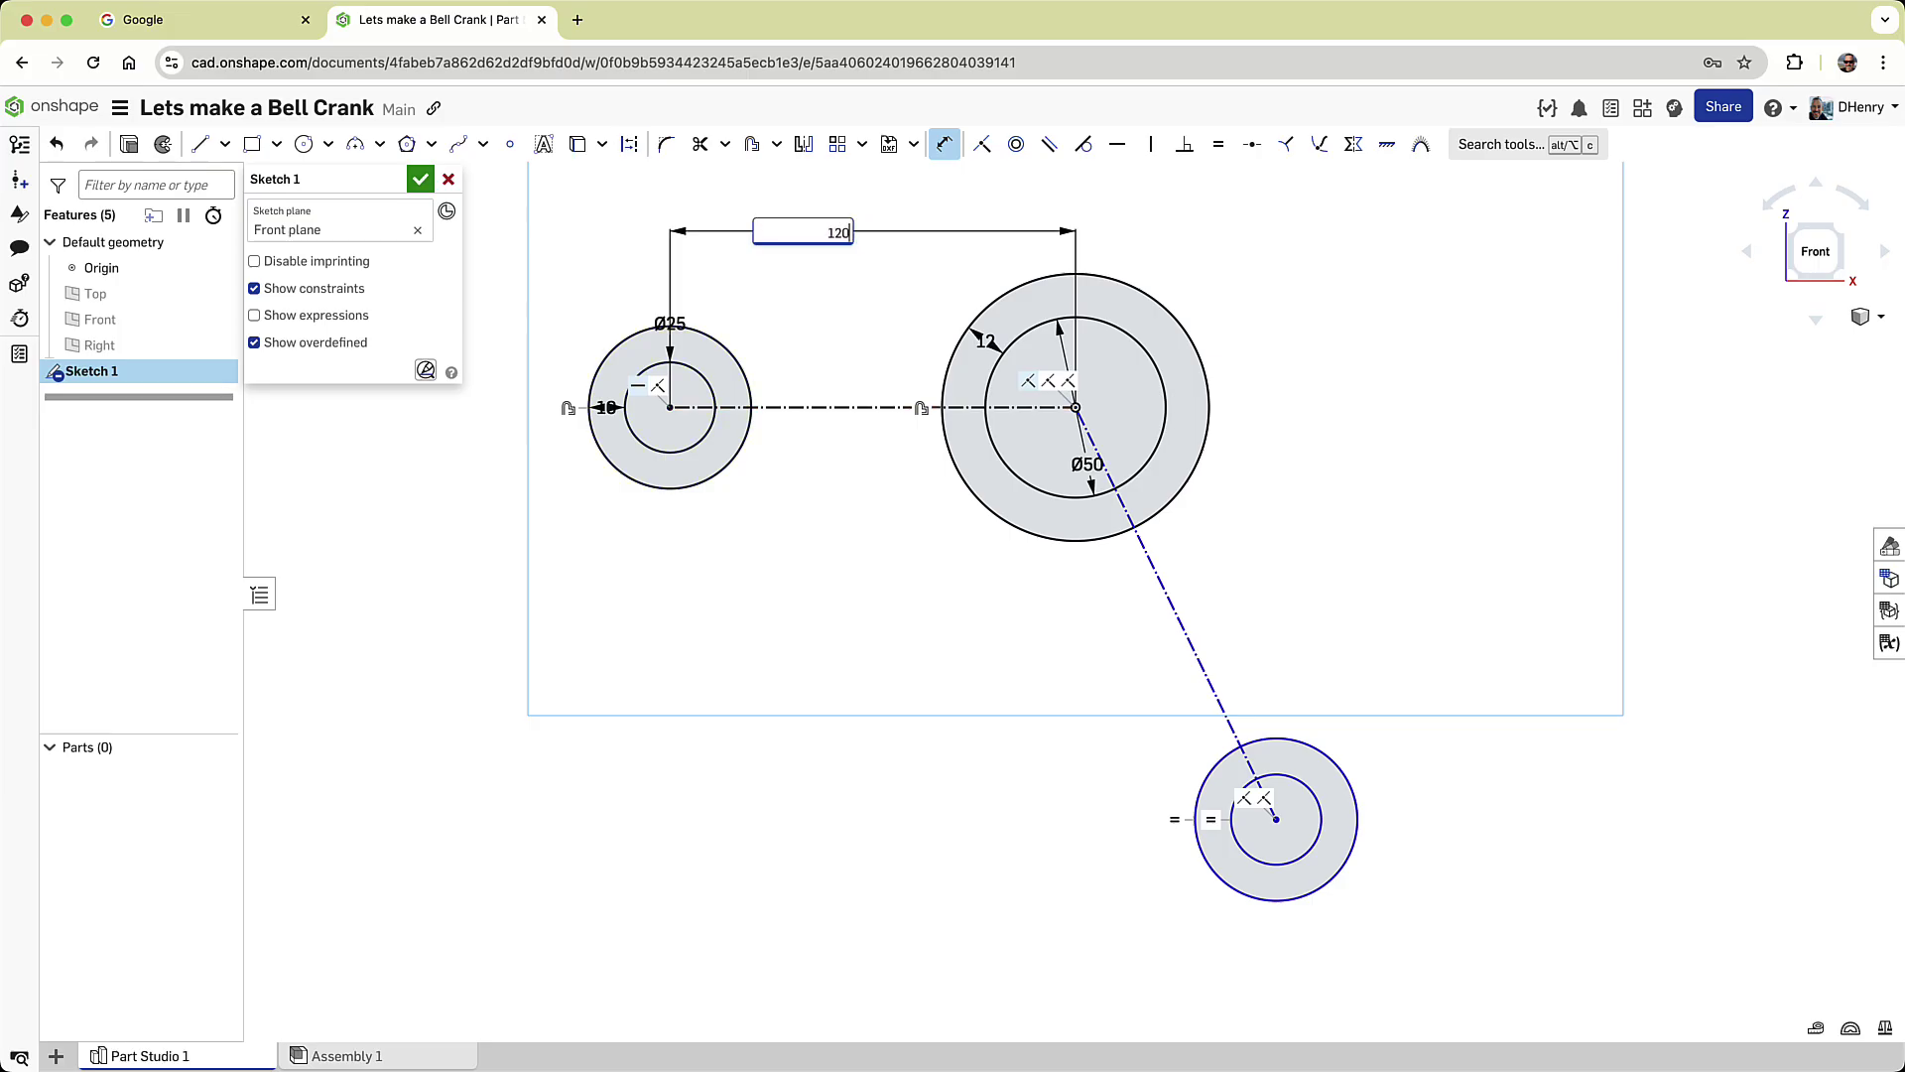
key("Return")
left_click(1159, 574)
left_click(1354, 543)
type("1")
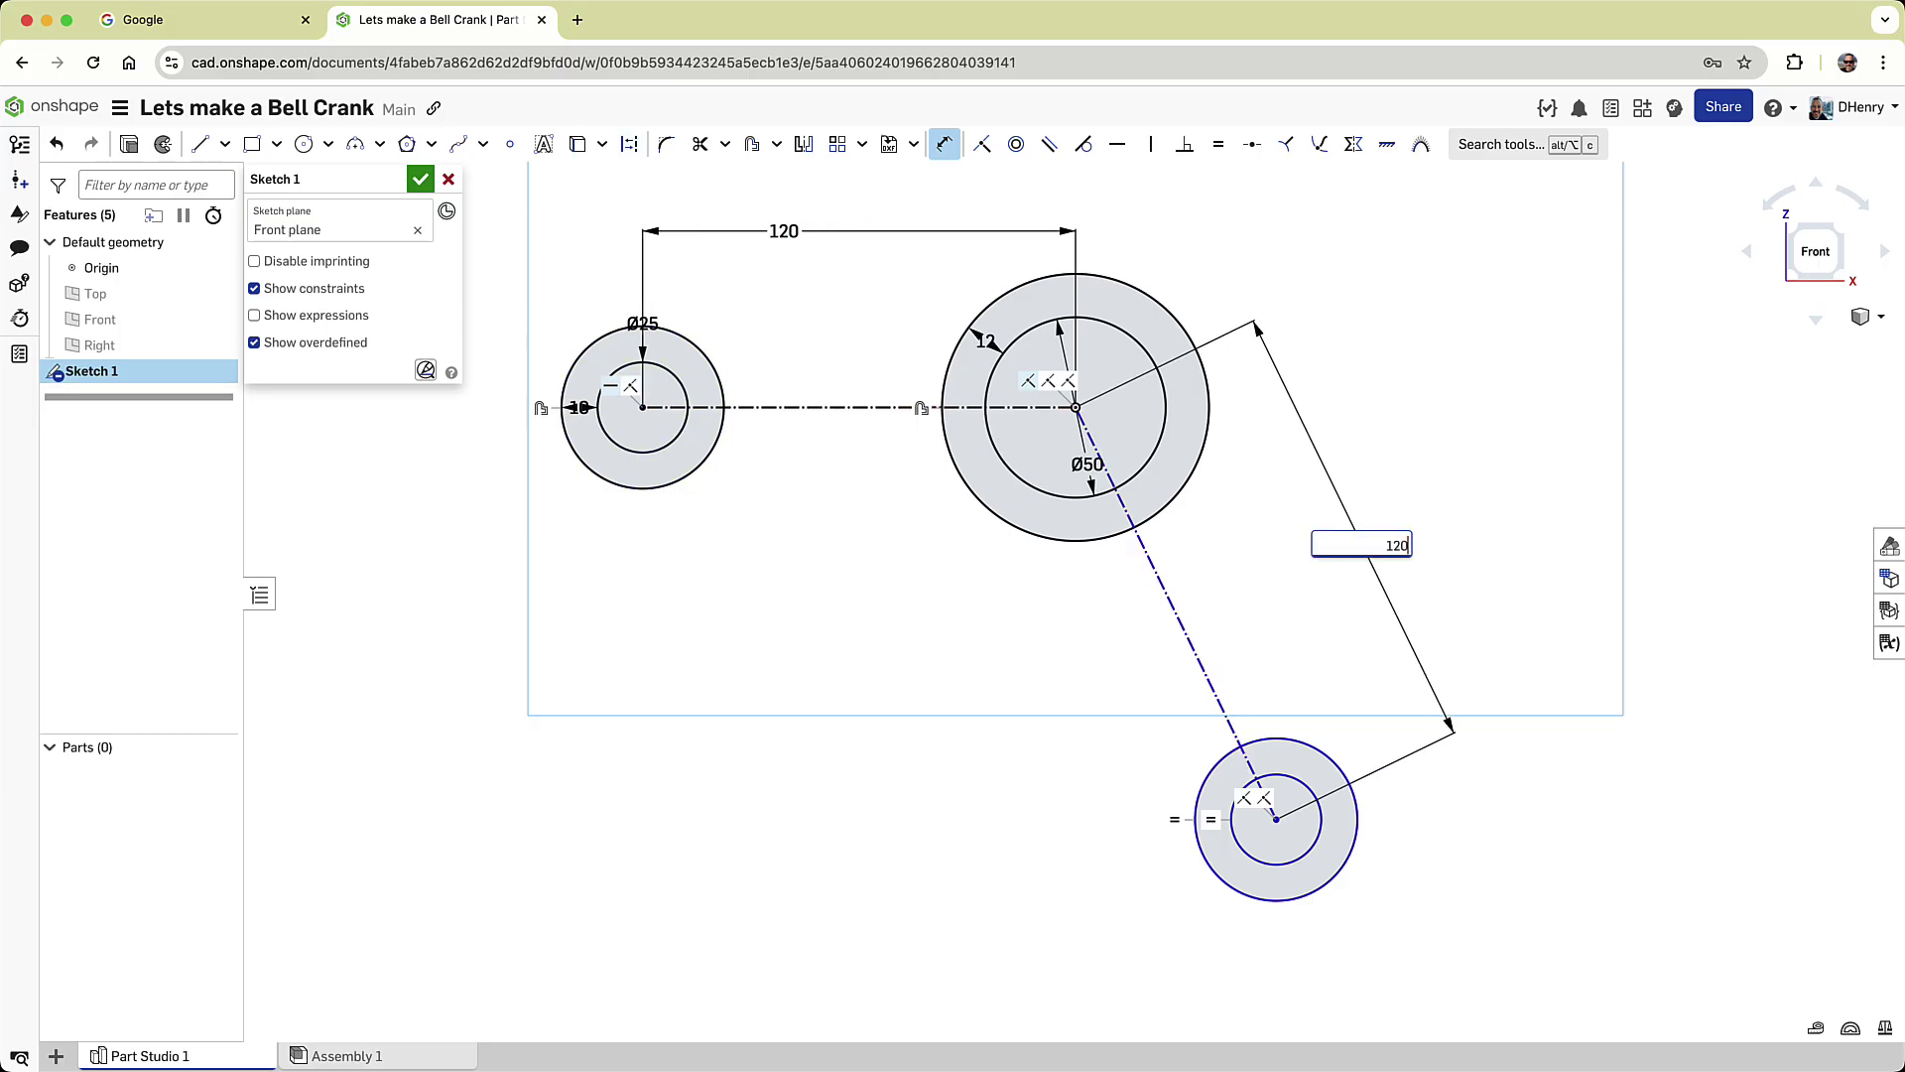
type("20")
key("Return")
Set a 60° angle between the lower and horizontal construction lines.
left_click(1199, 647)
left_click(971, 407)
left_click(1263, 548)
type("60")
key("Return")
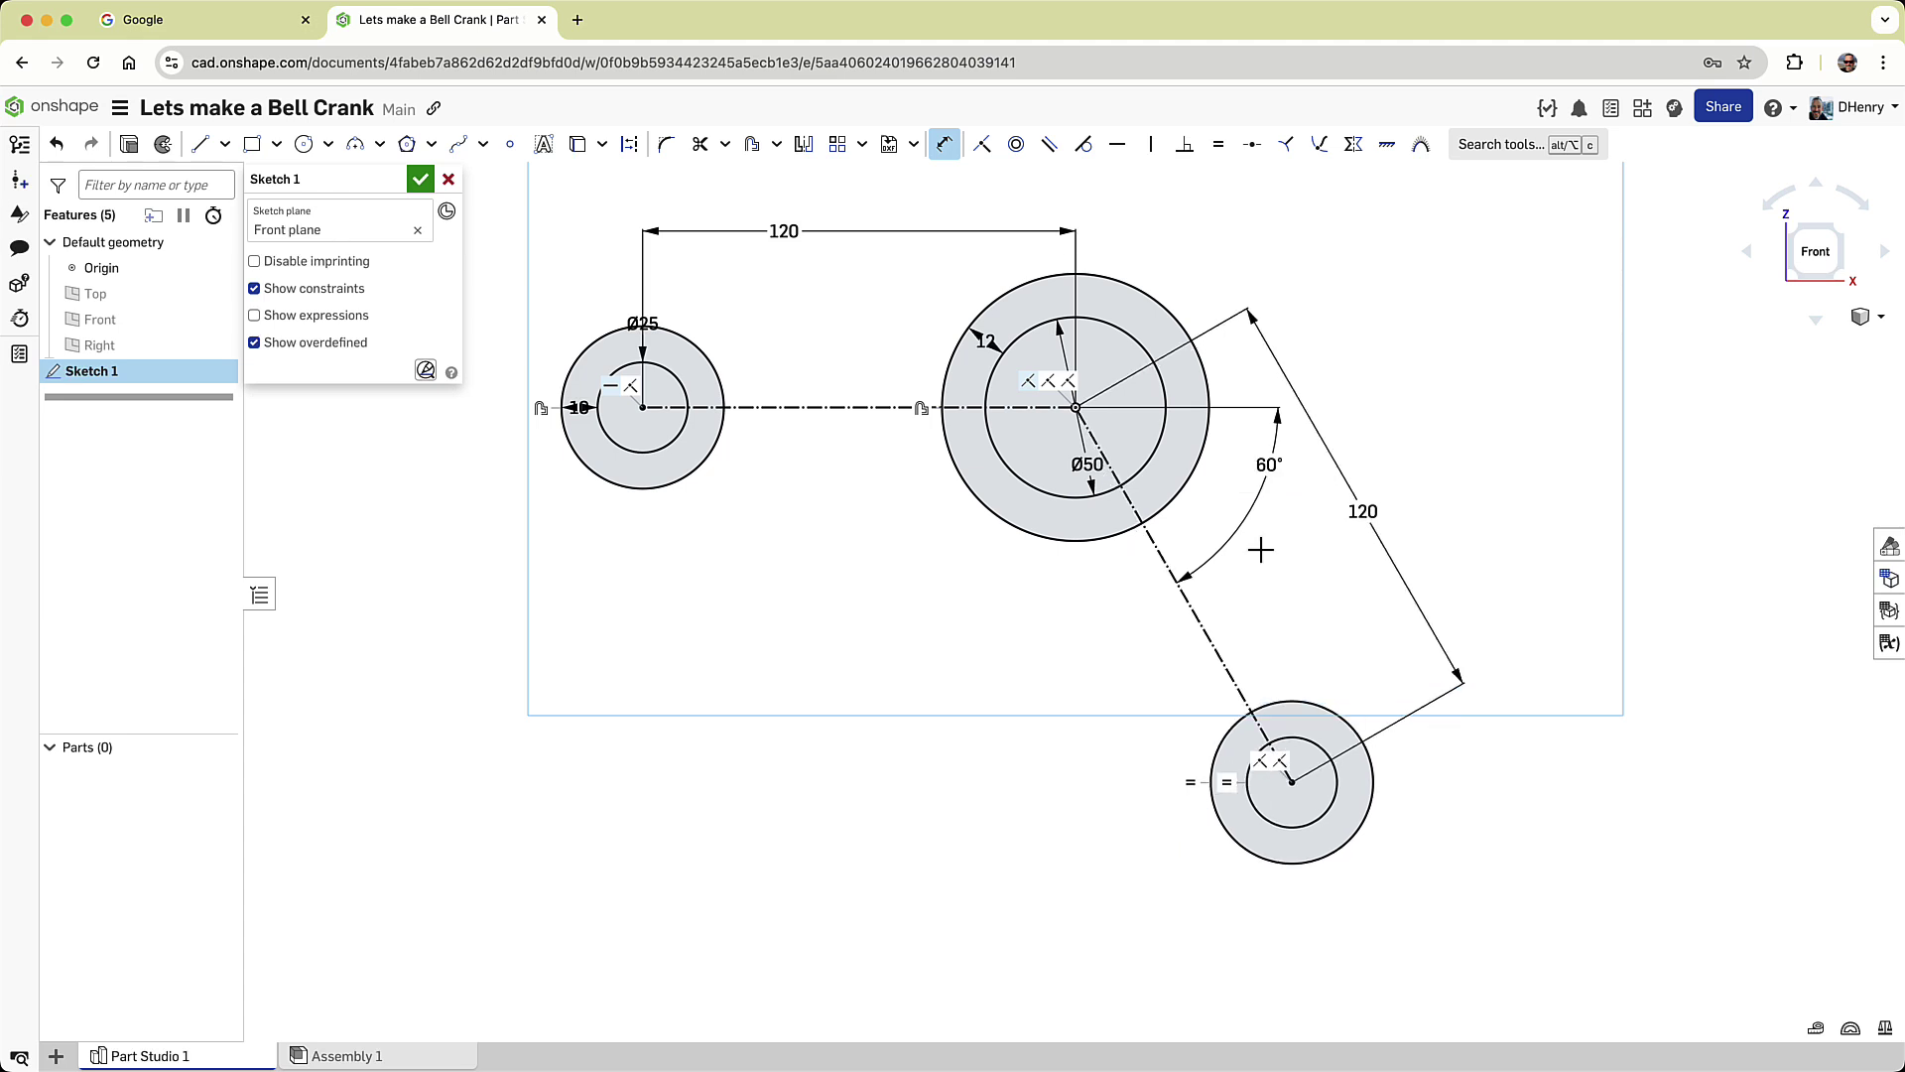
Draw tangent outline lines from the left hub and the bottom hub to the large hub.
left_click(200, 144)
left_click(665, 327)
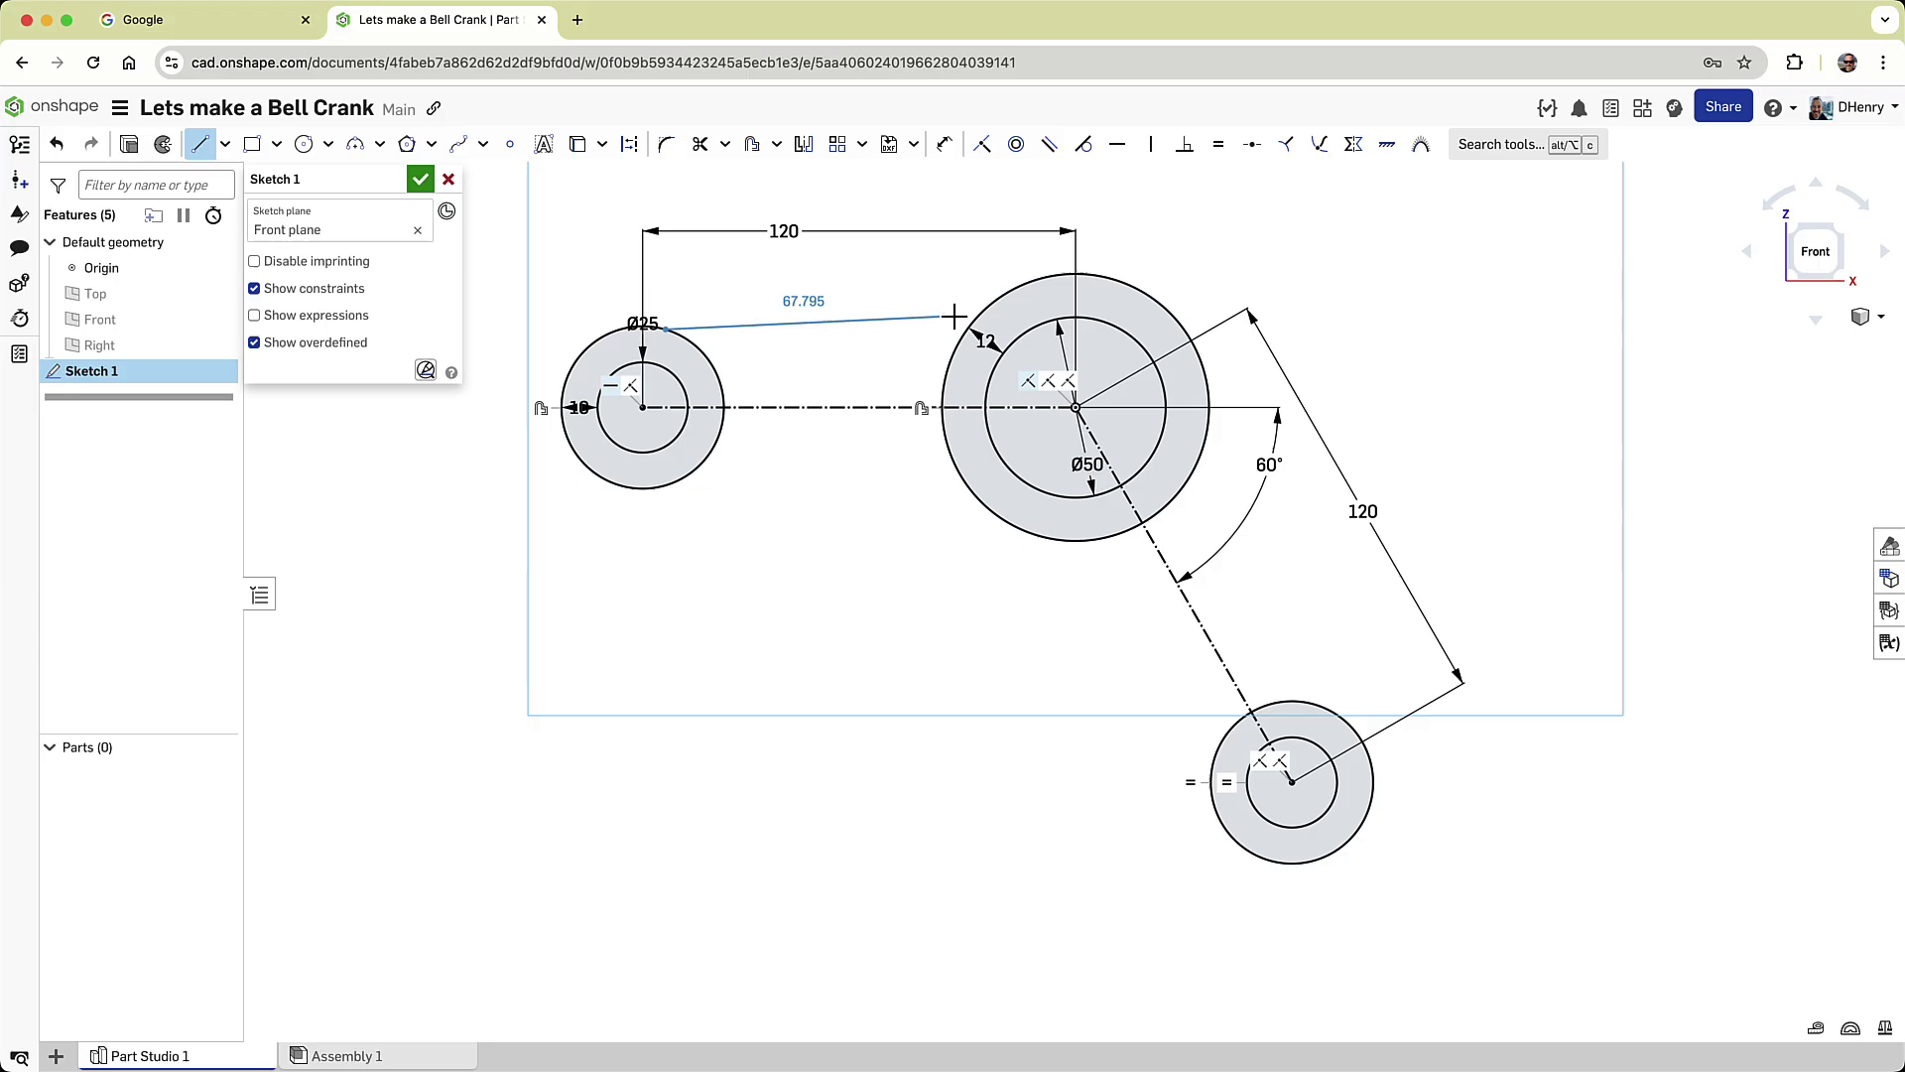
left_click(1054, 275)
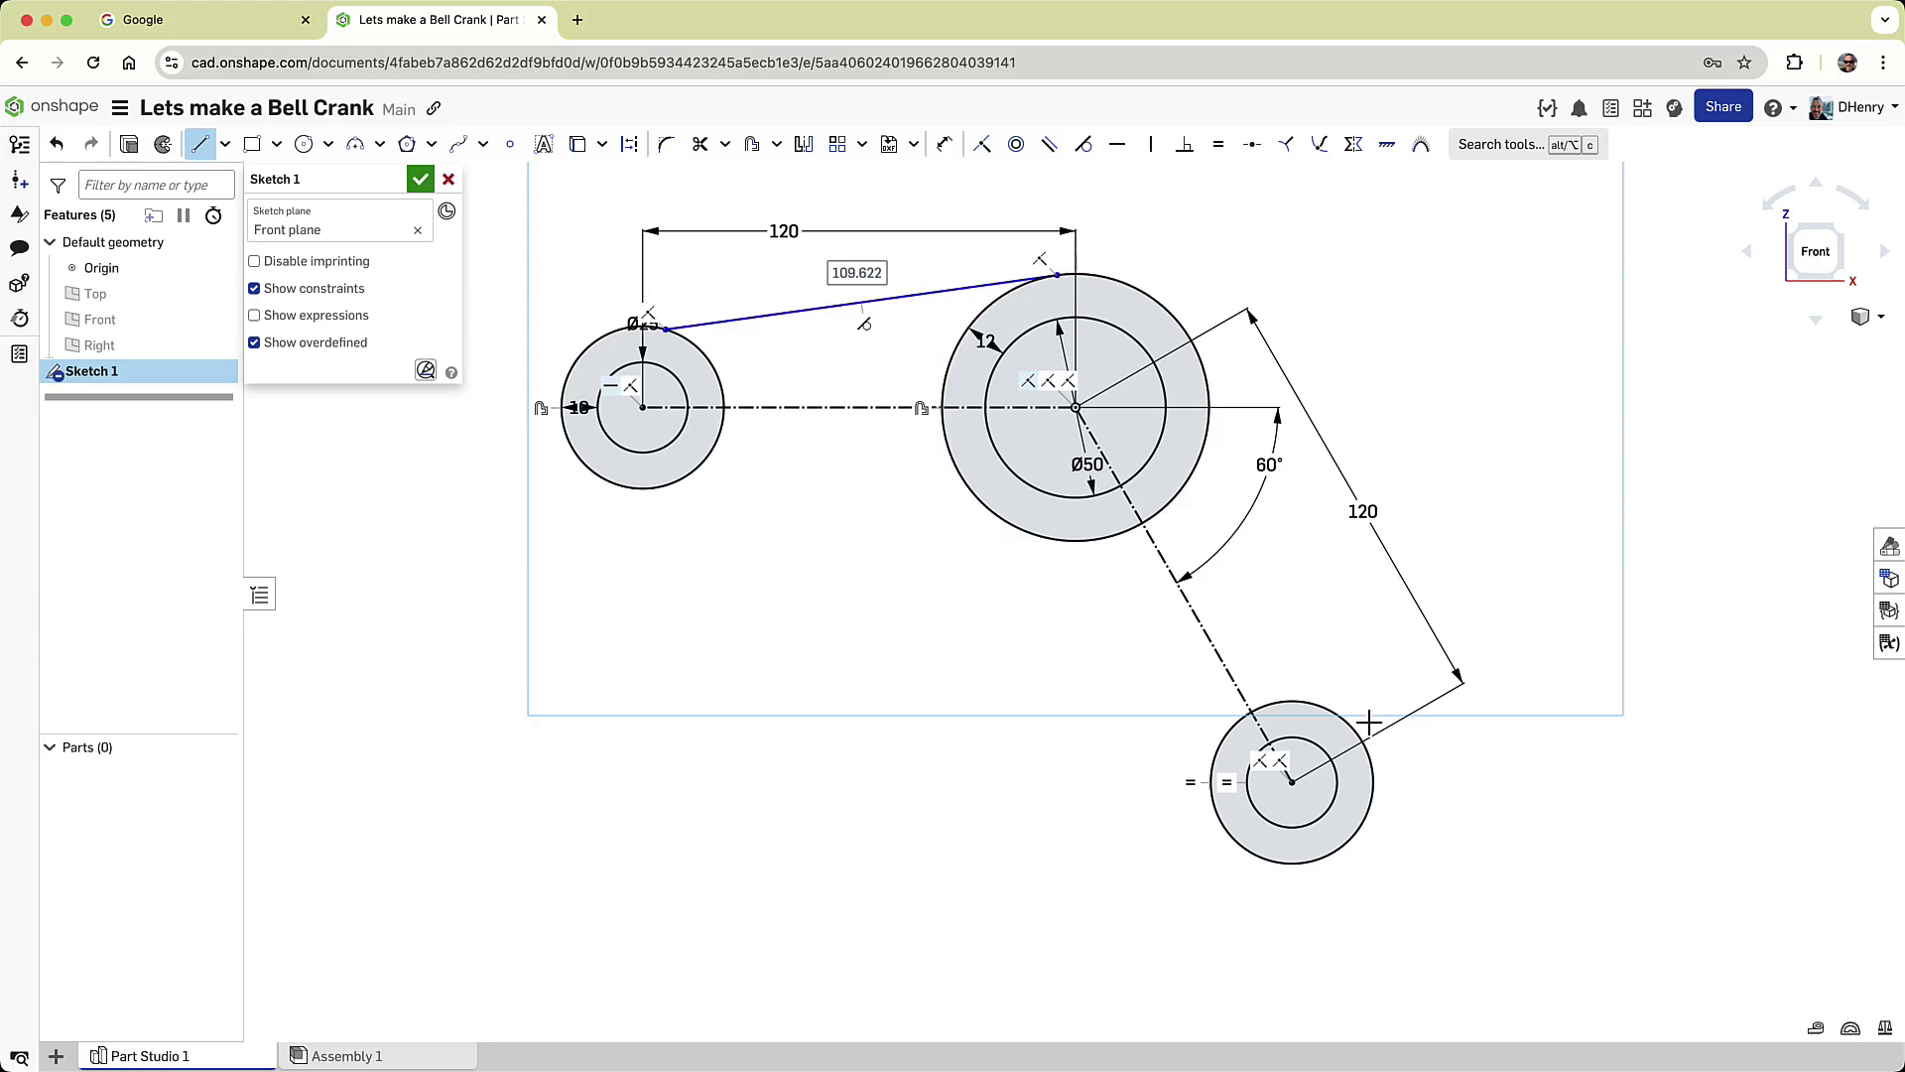
left_click(1352, 727)
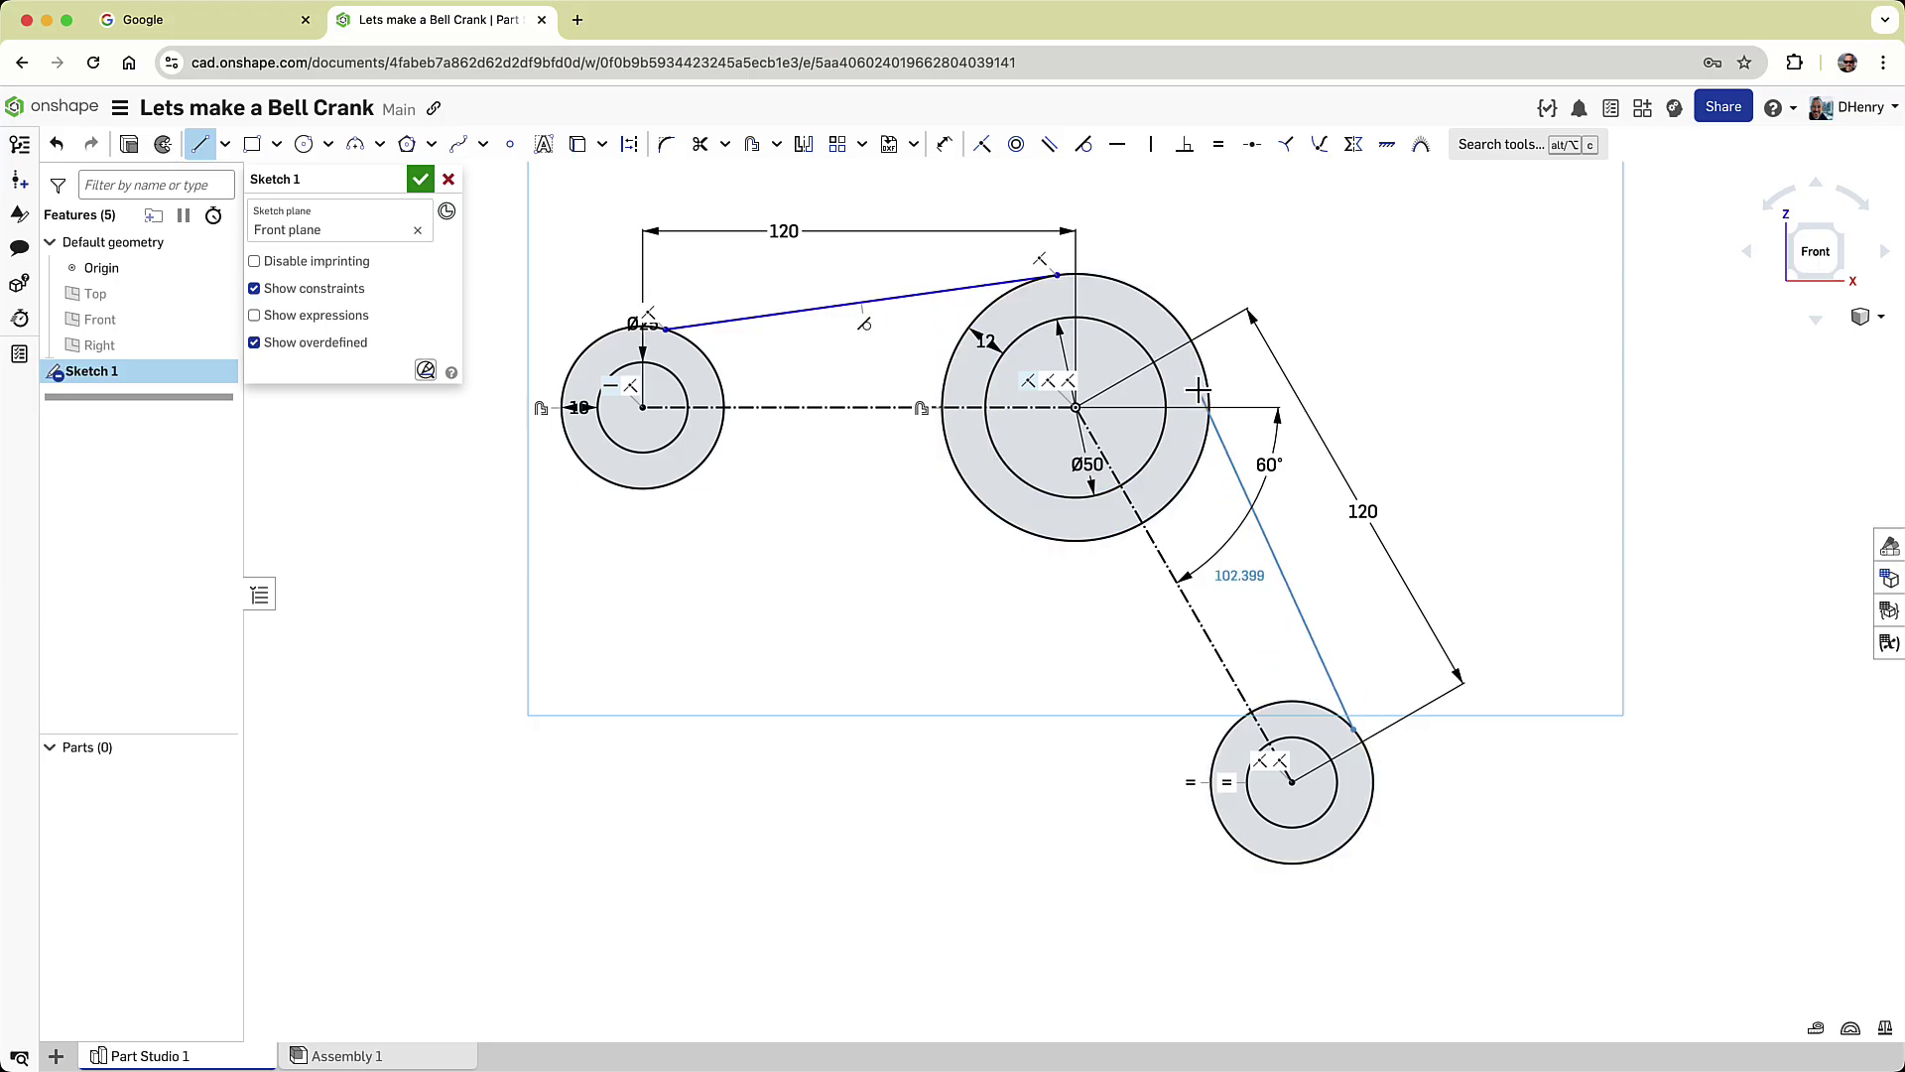
left_click(1201, 360)
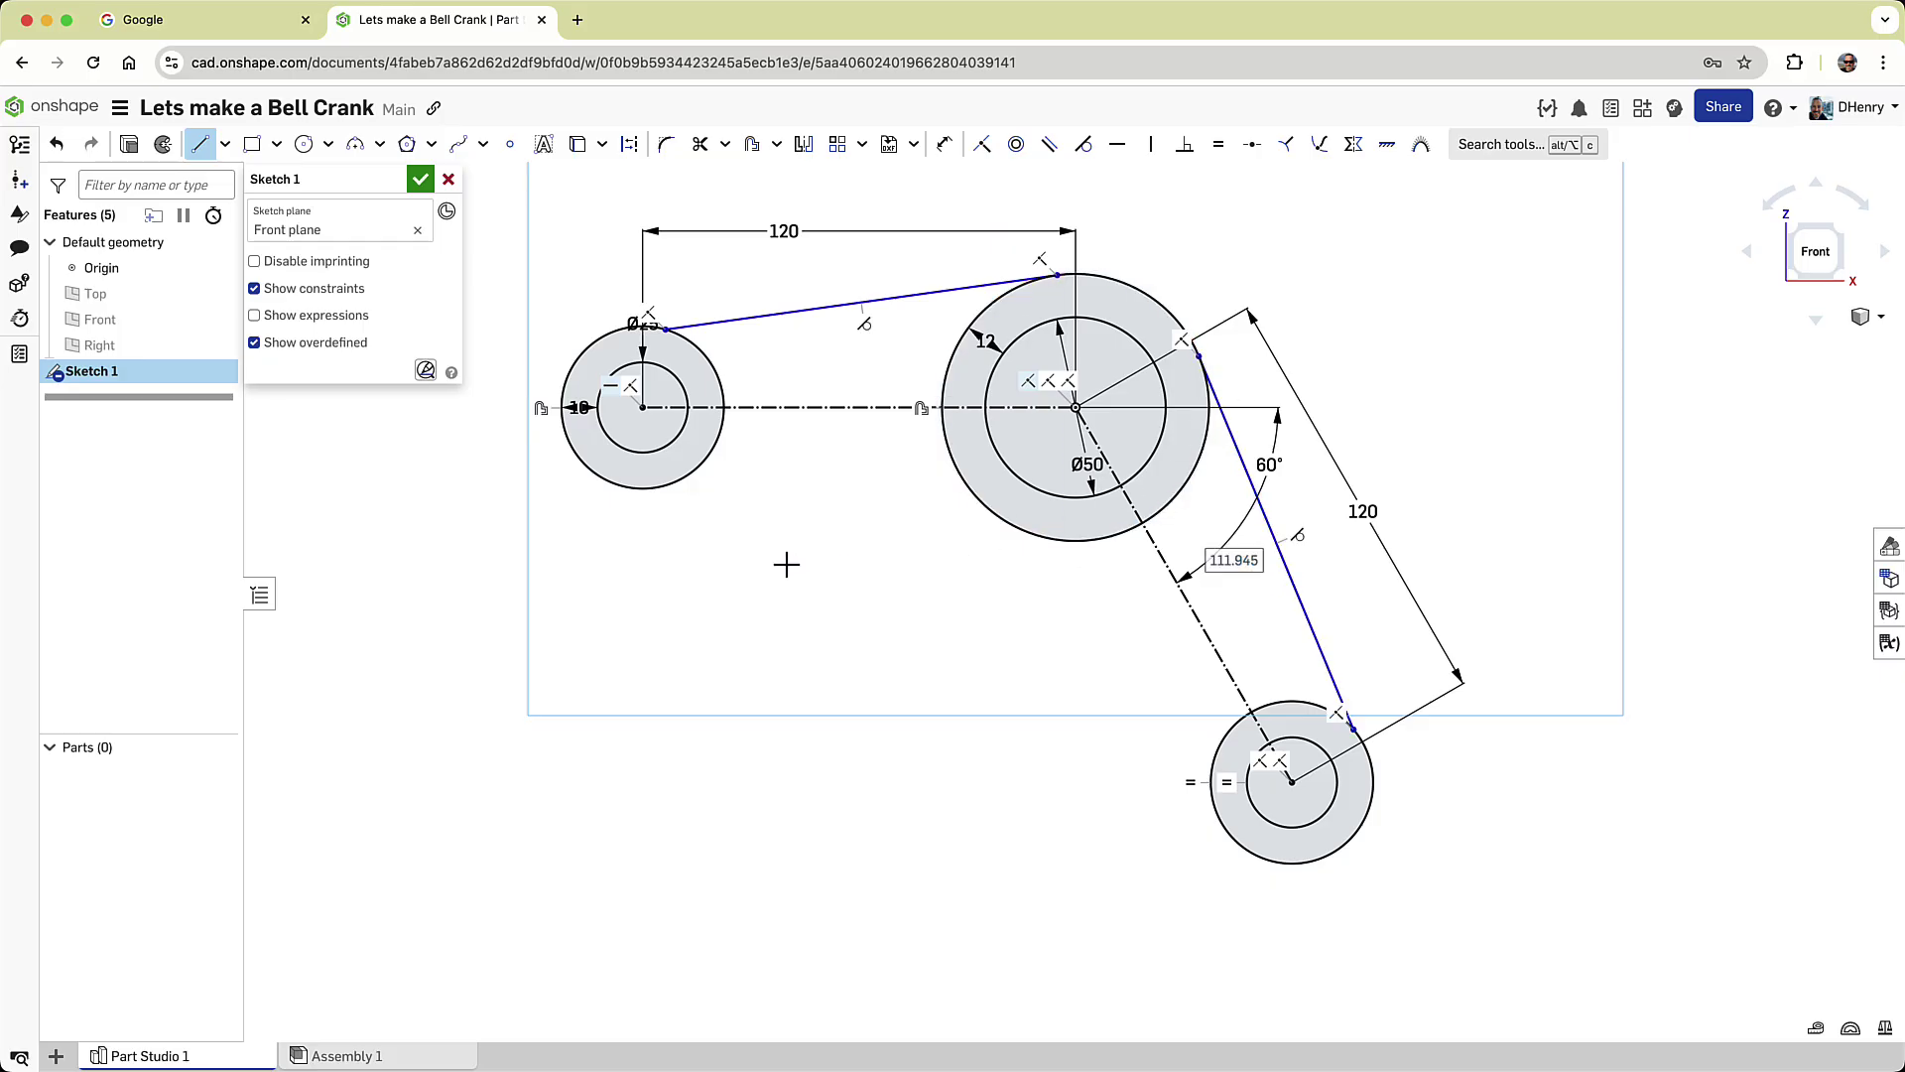
key("s")
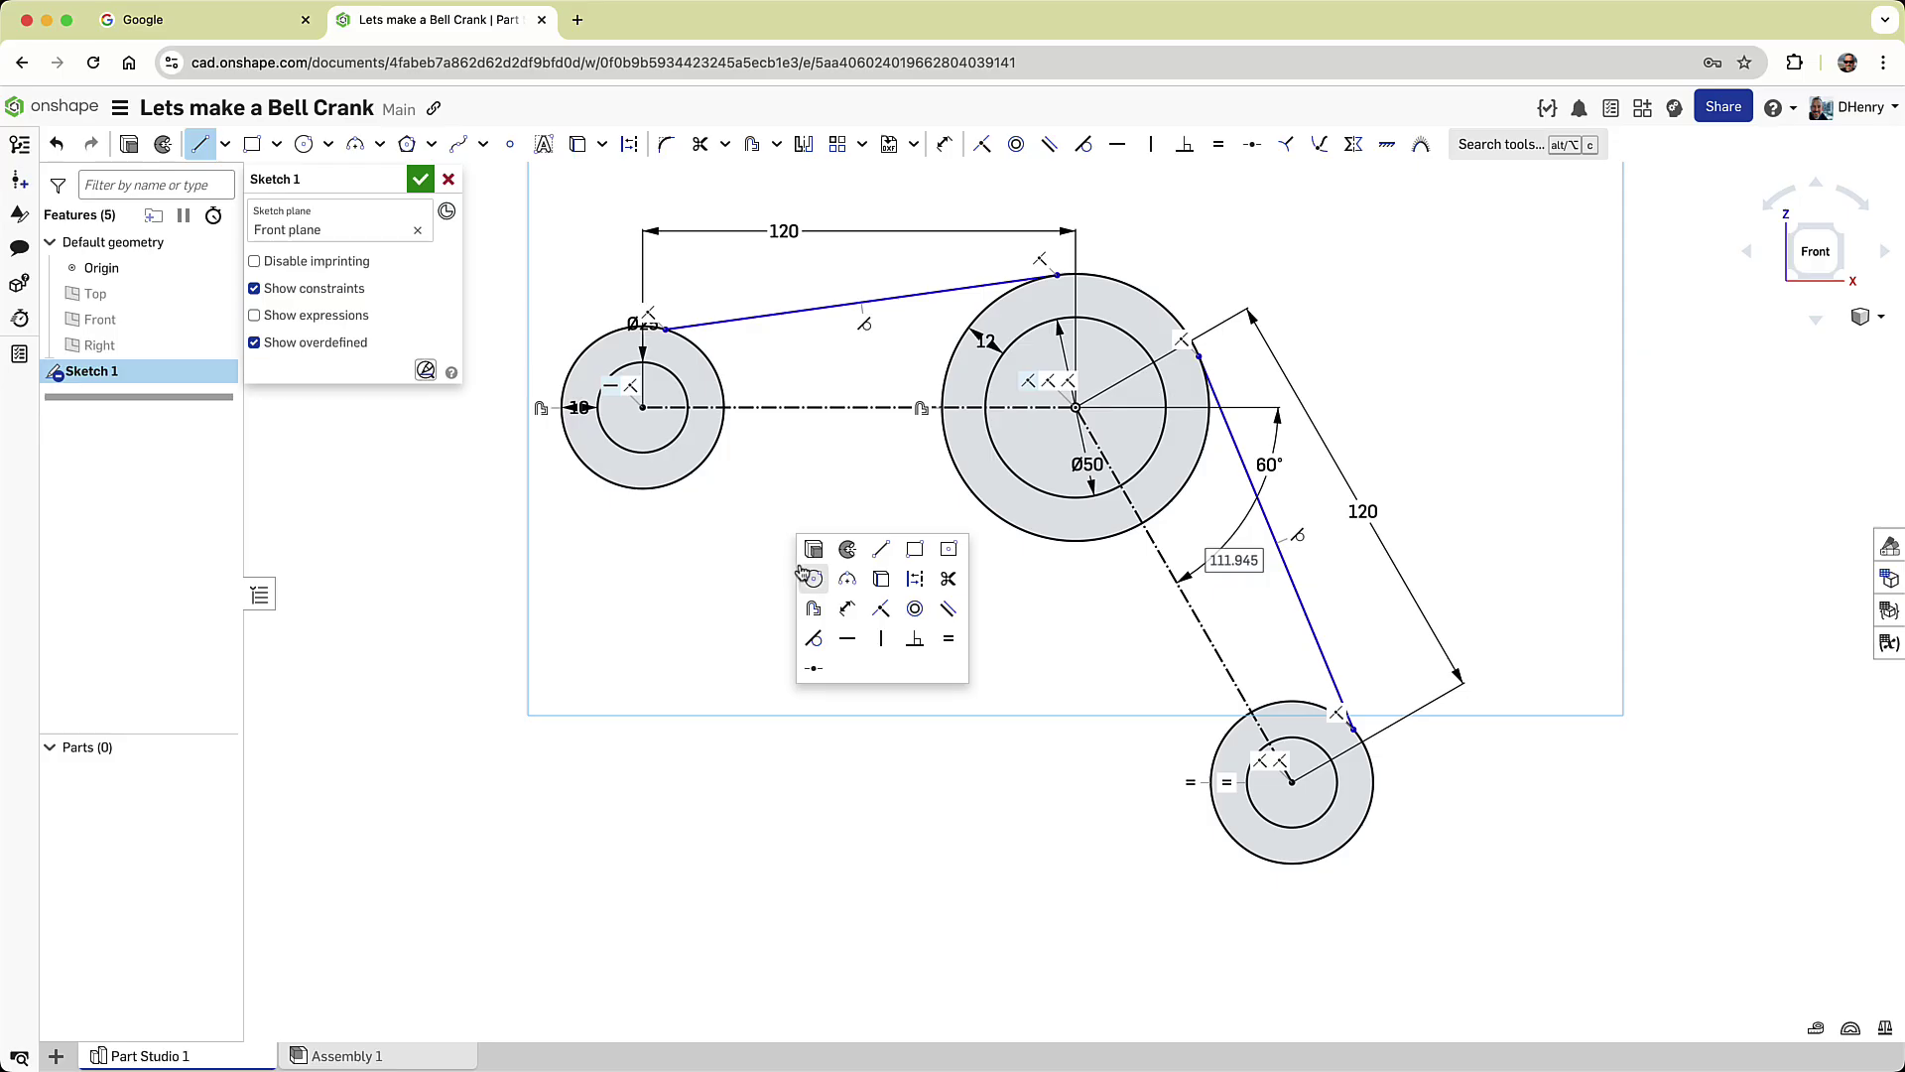
Draw a tangent arc from the left hub's bottom to the bottom hub, closing the profile.
left_click(847, 578)
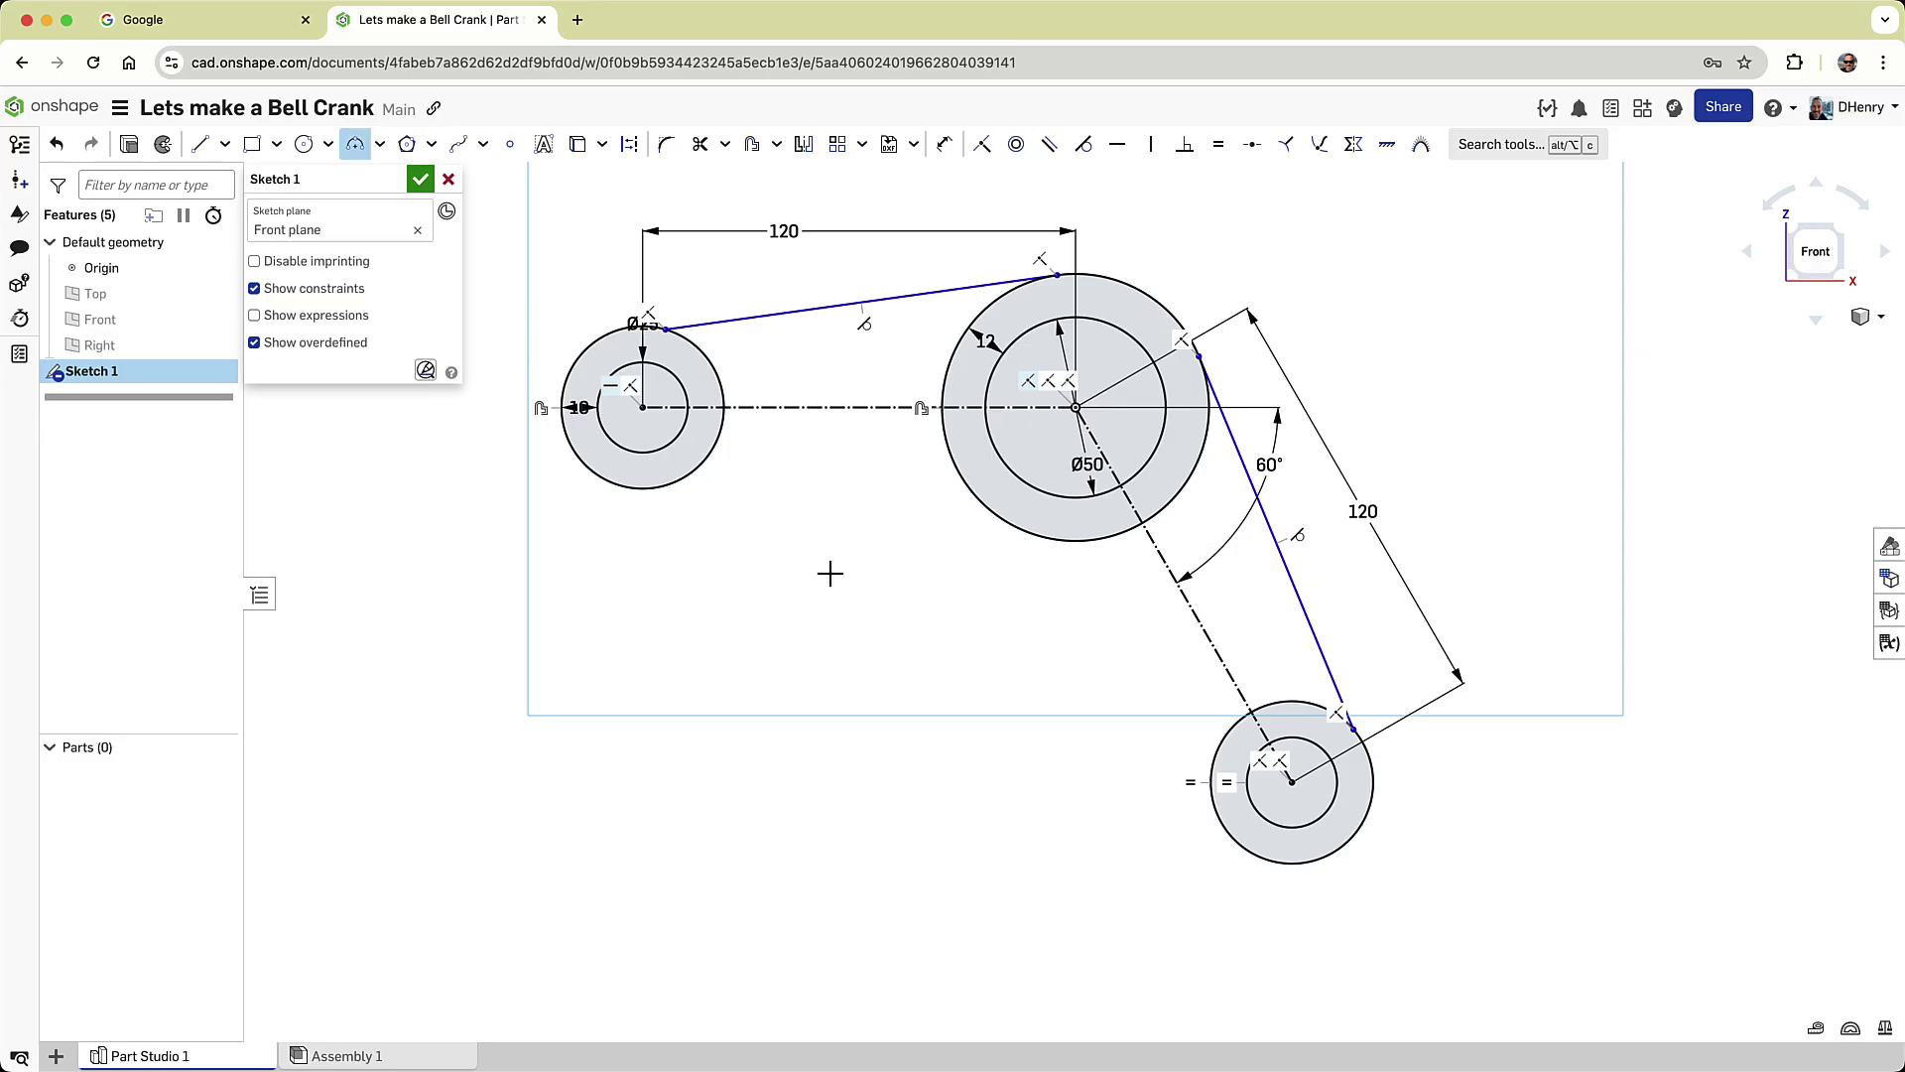
left_click(665, 489)
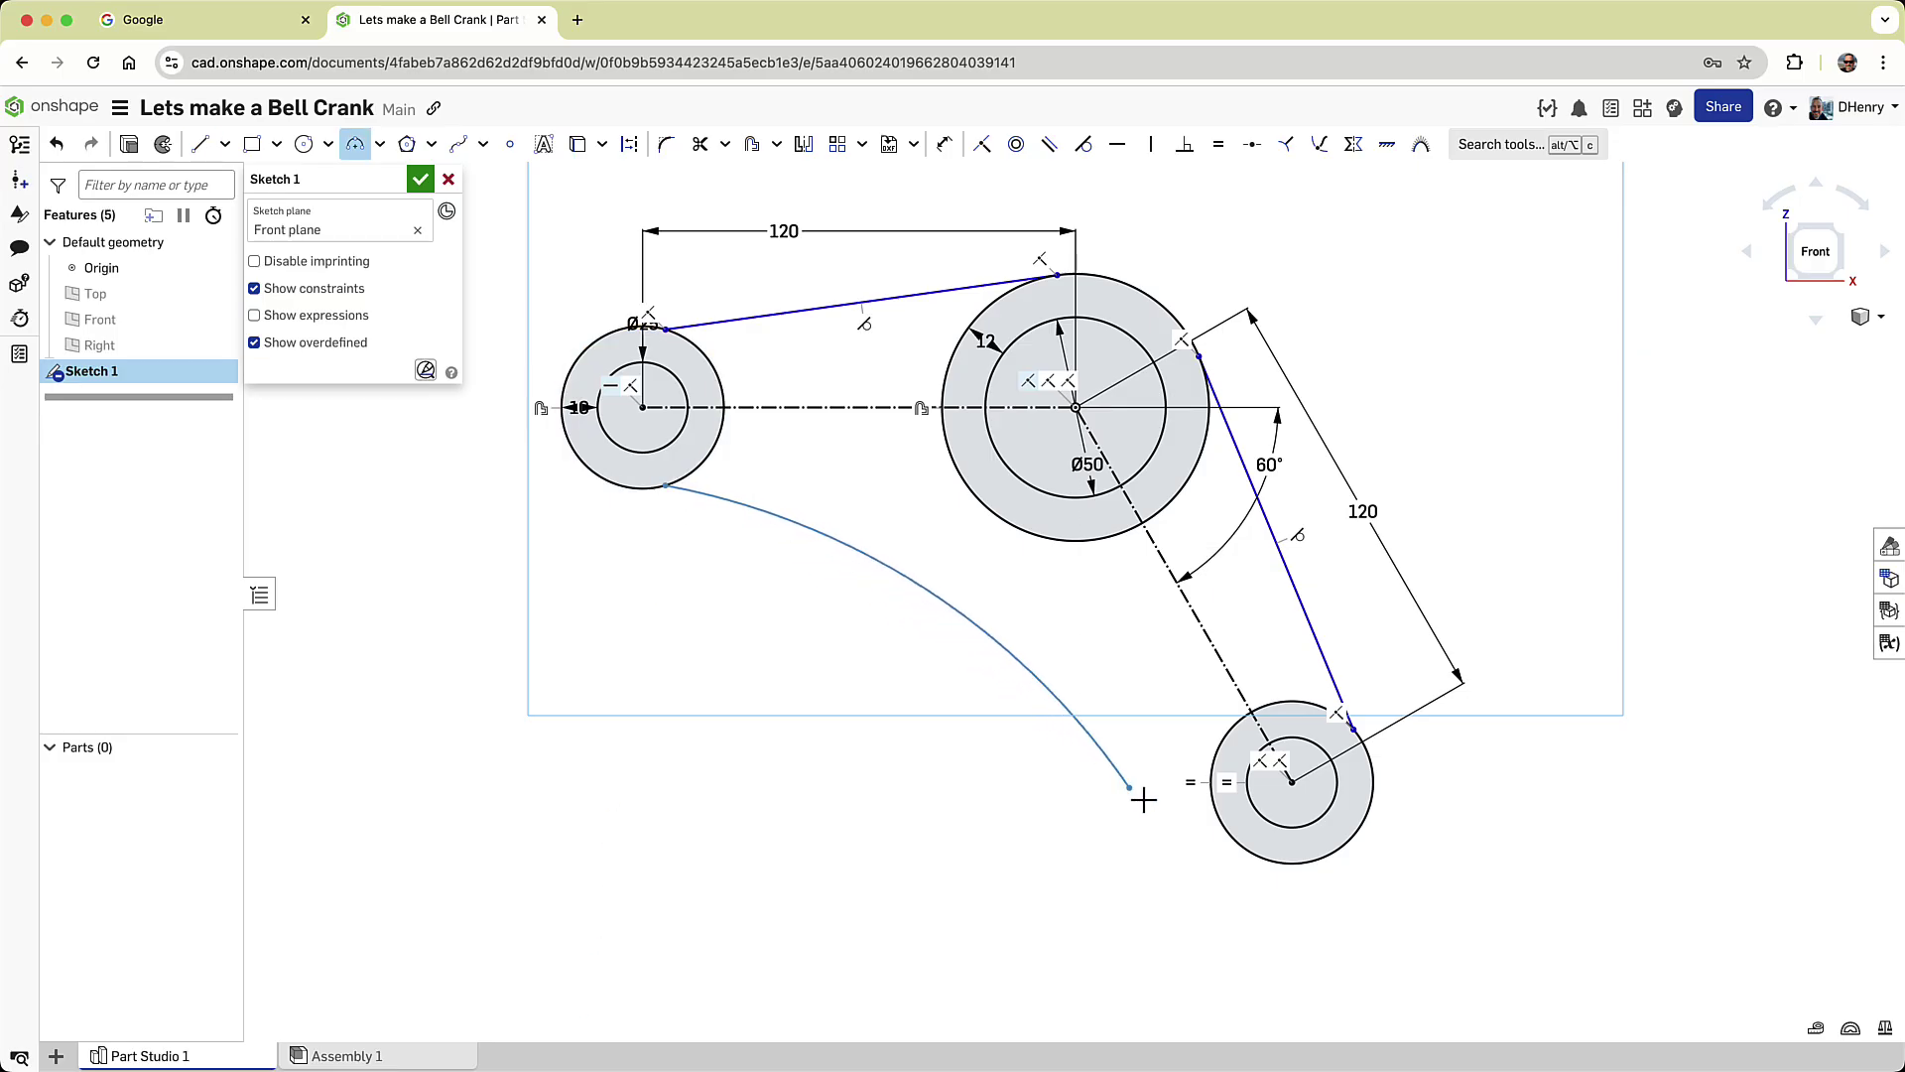
left_click(1208, 819)
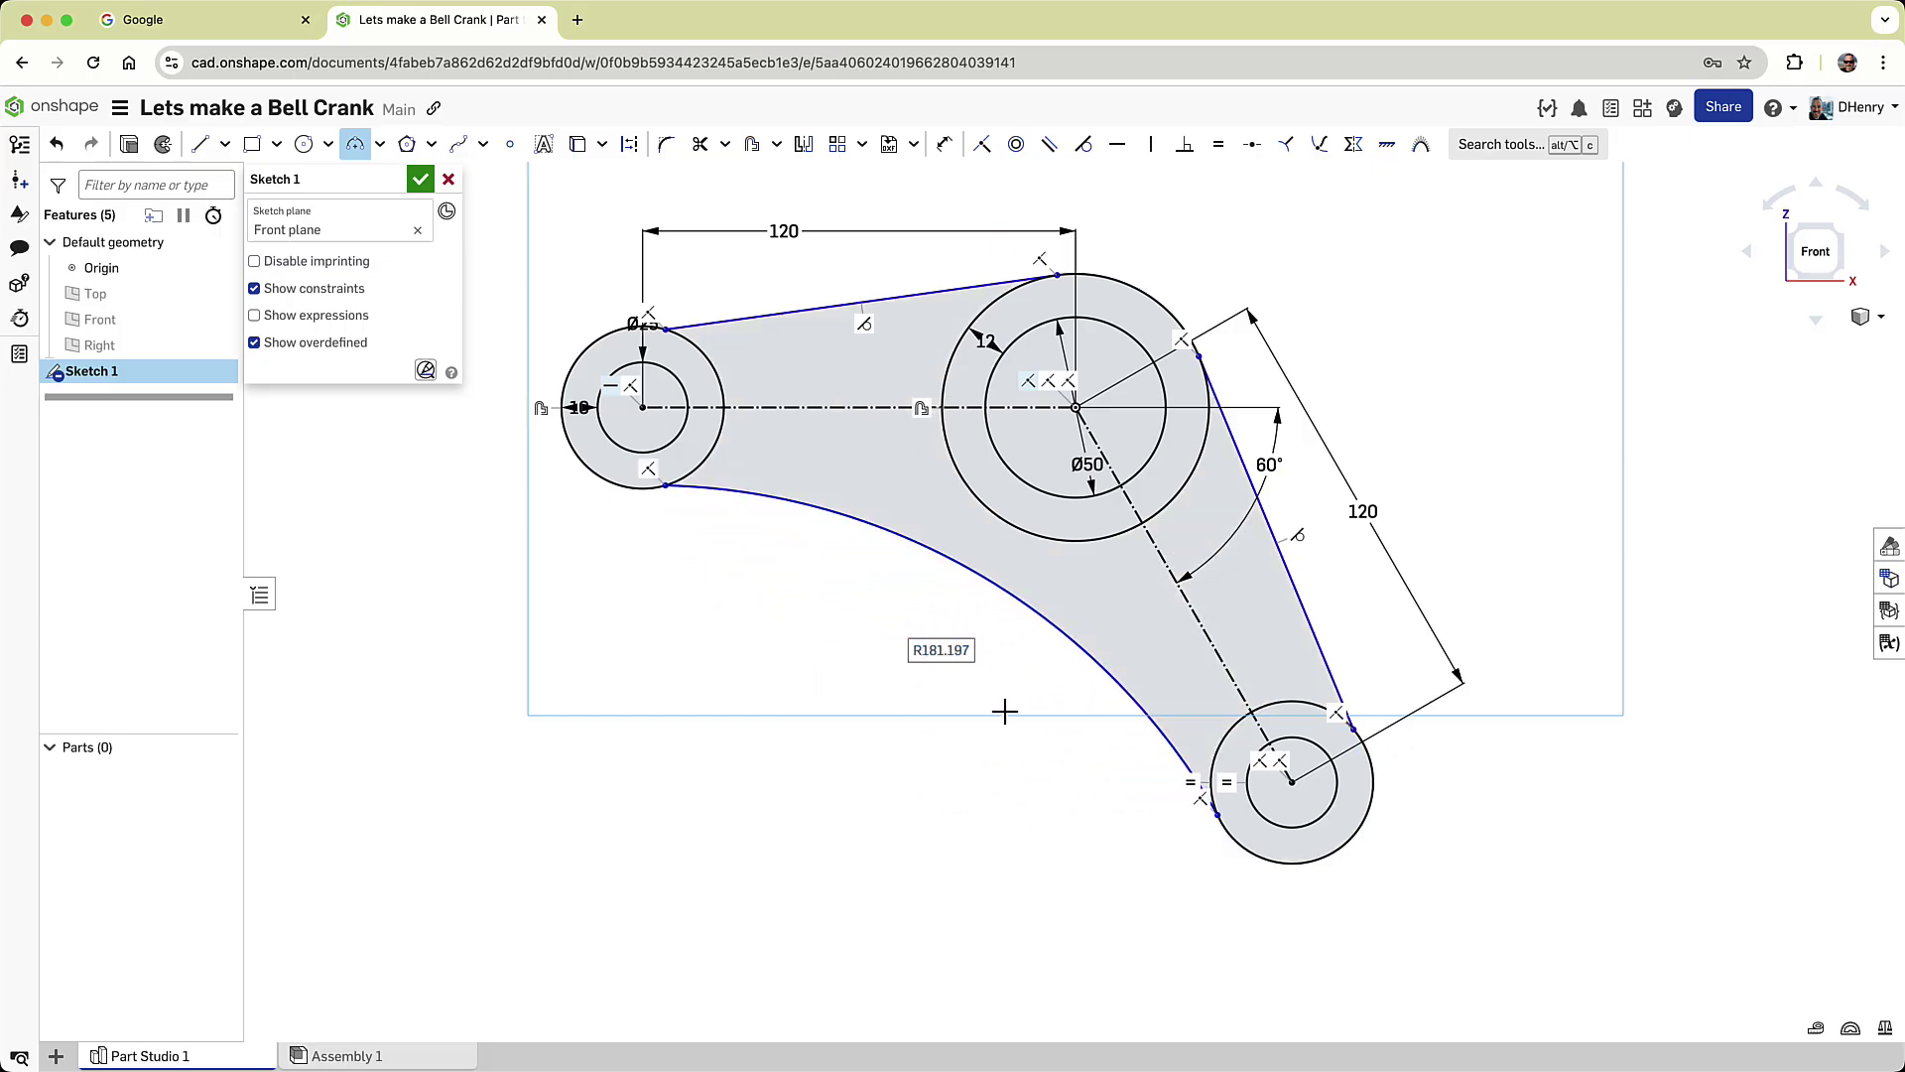
key("Escape")
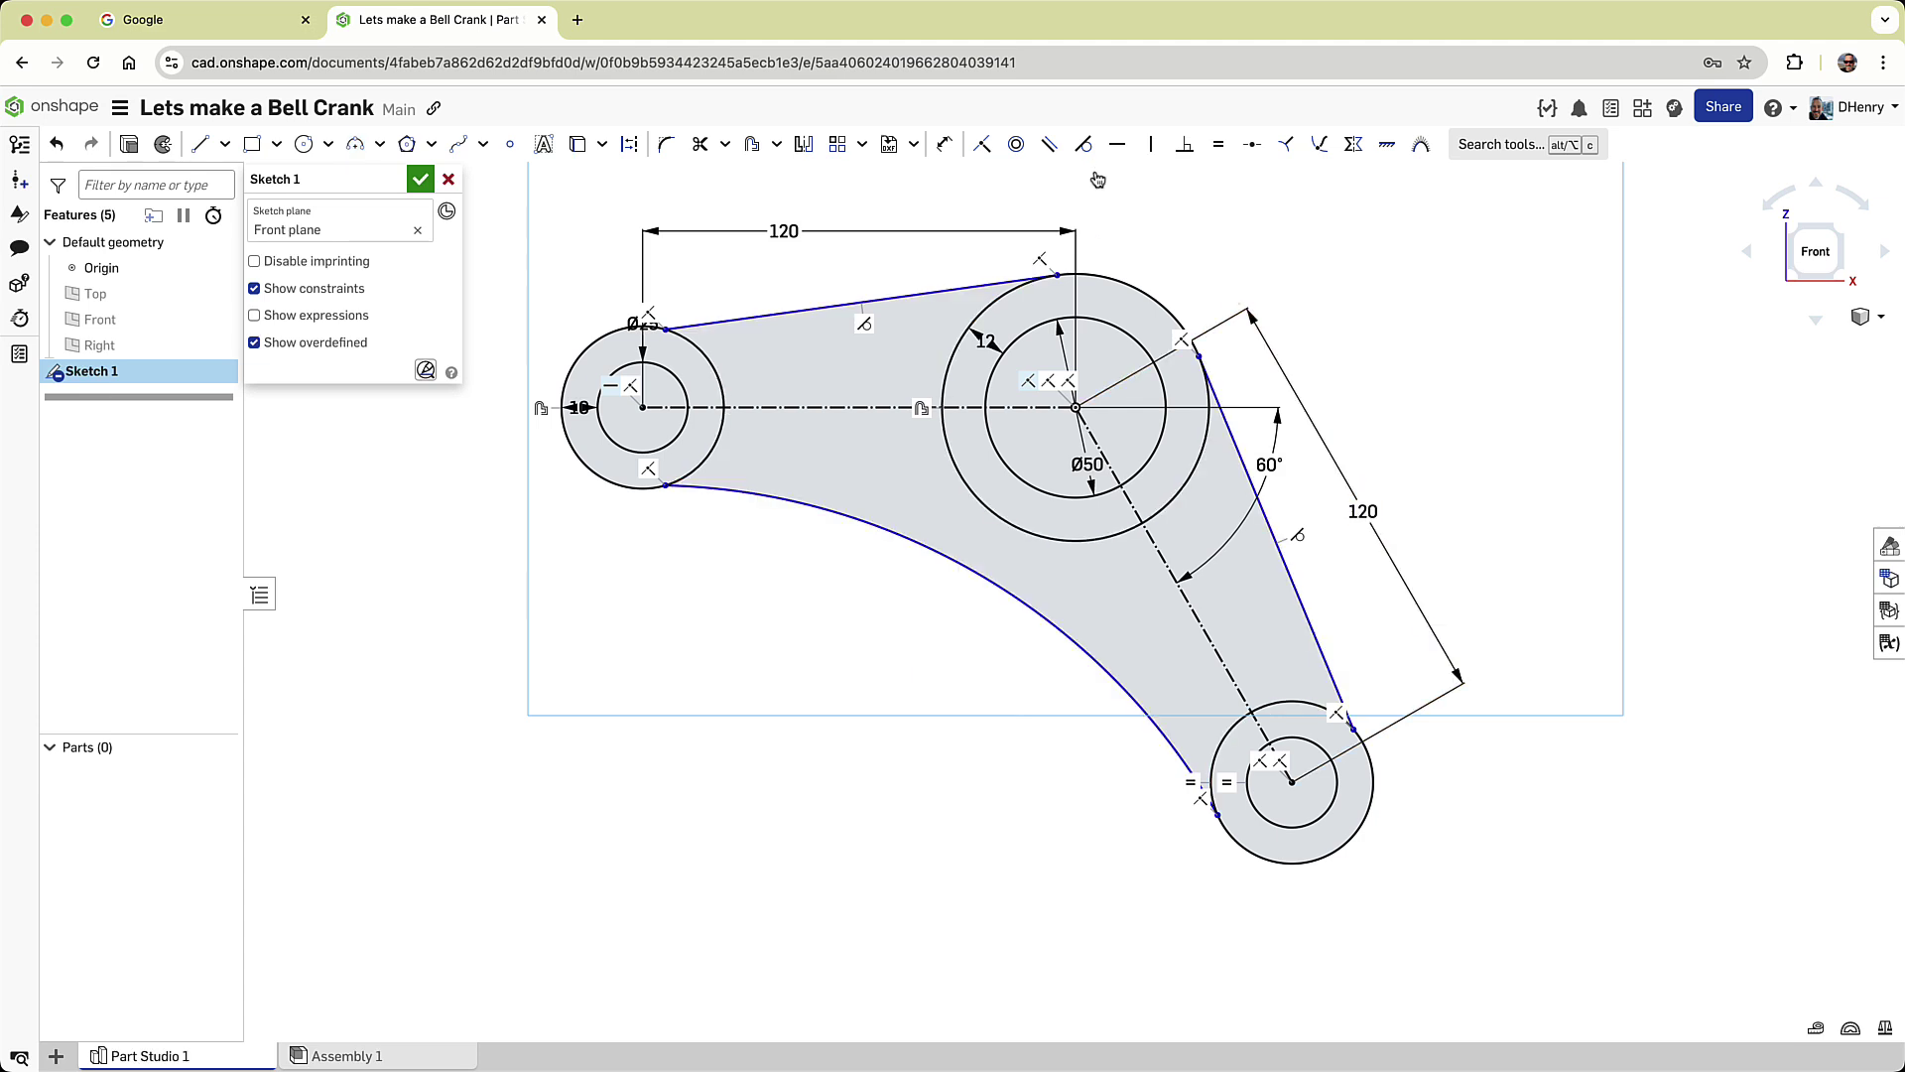
Make the top line, lower arc and right line tangent to the left and bottom hubs.
left_click(1084, 145)
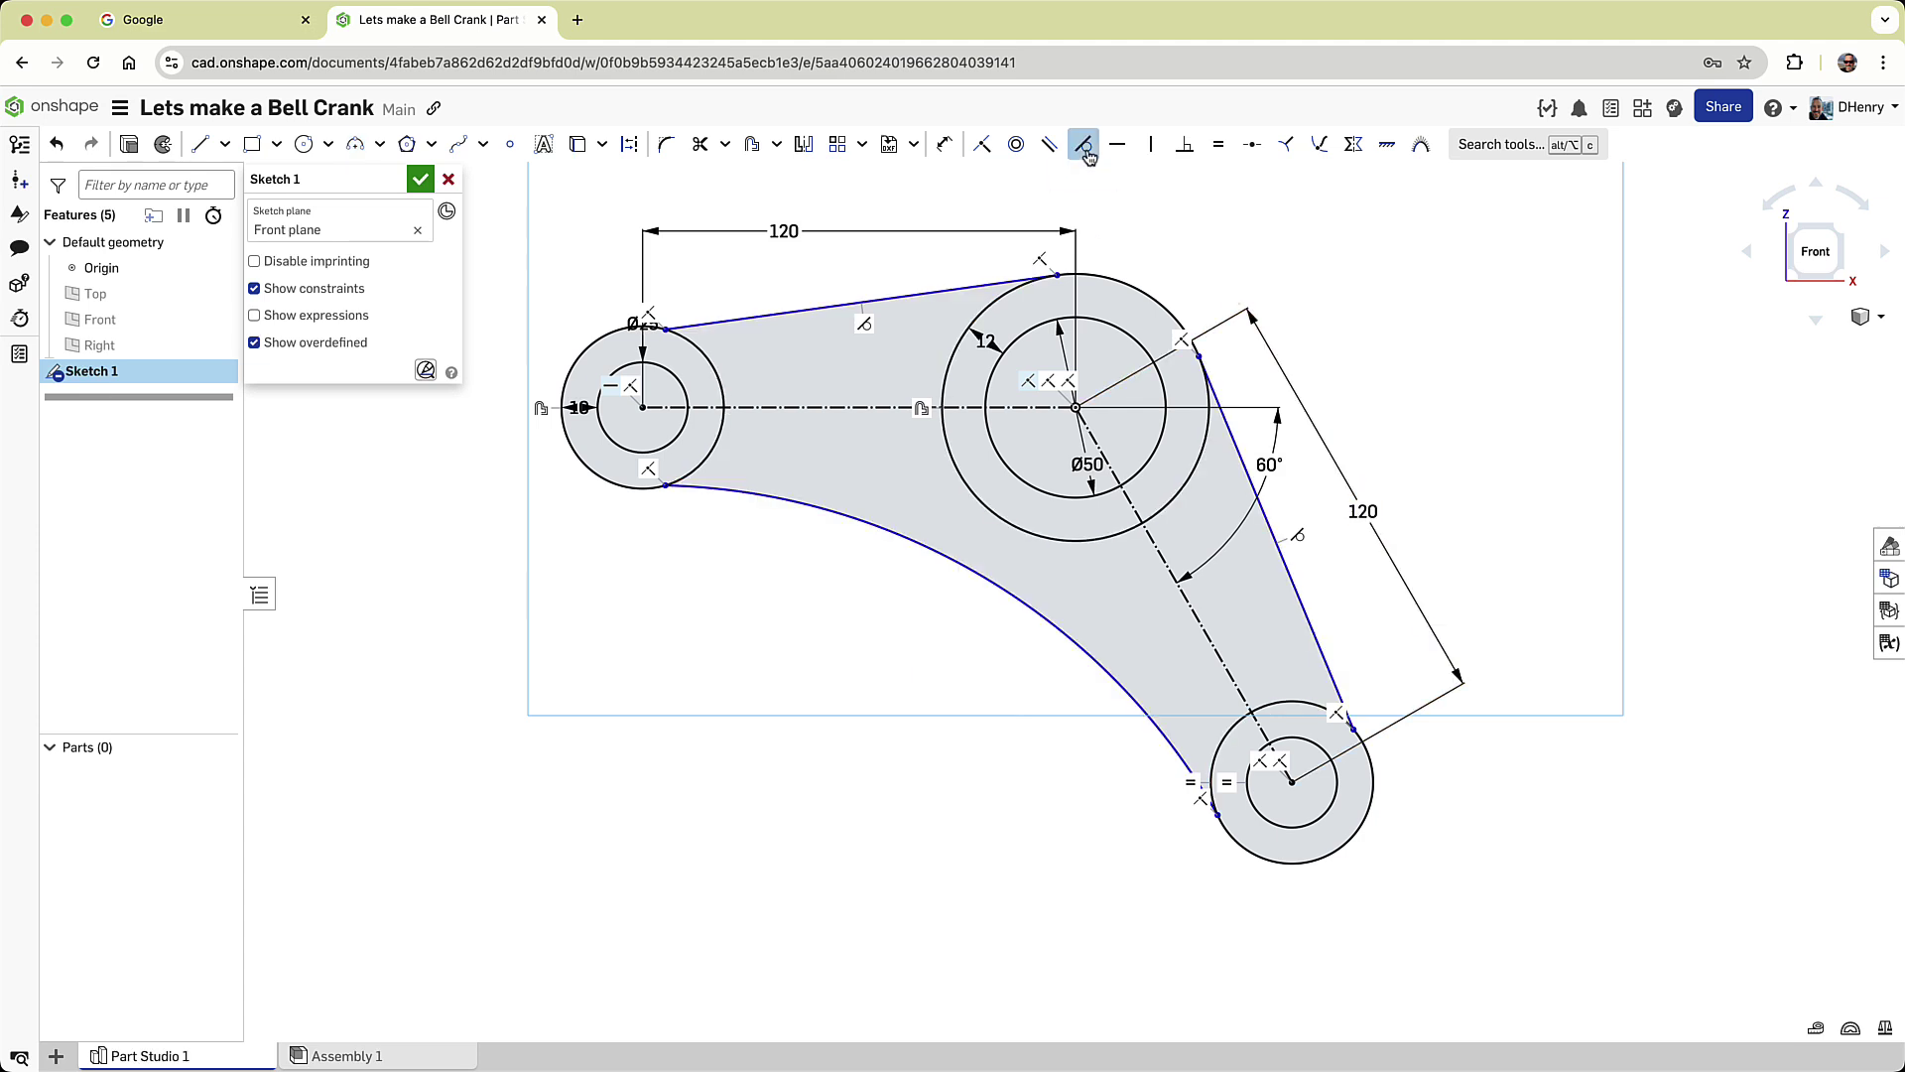
left_click(715, 323)
left_click(697, 346)
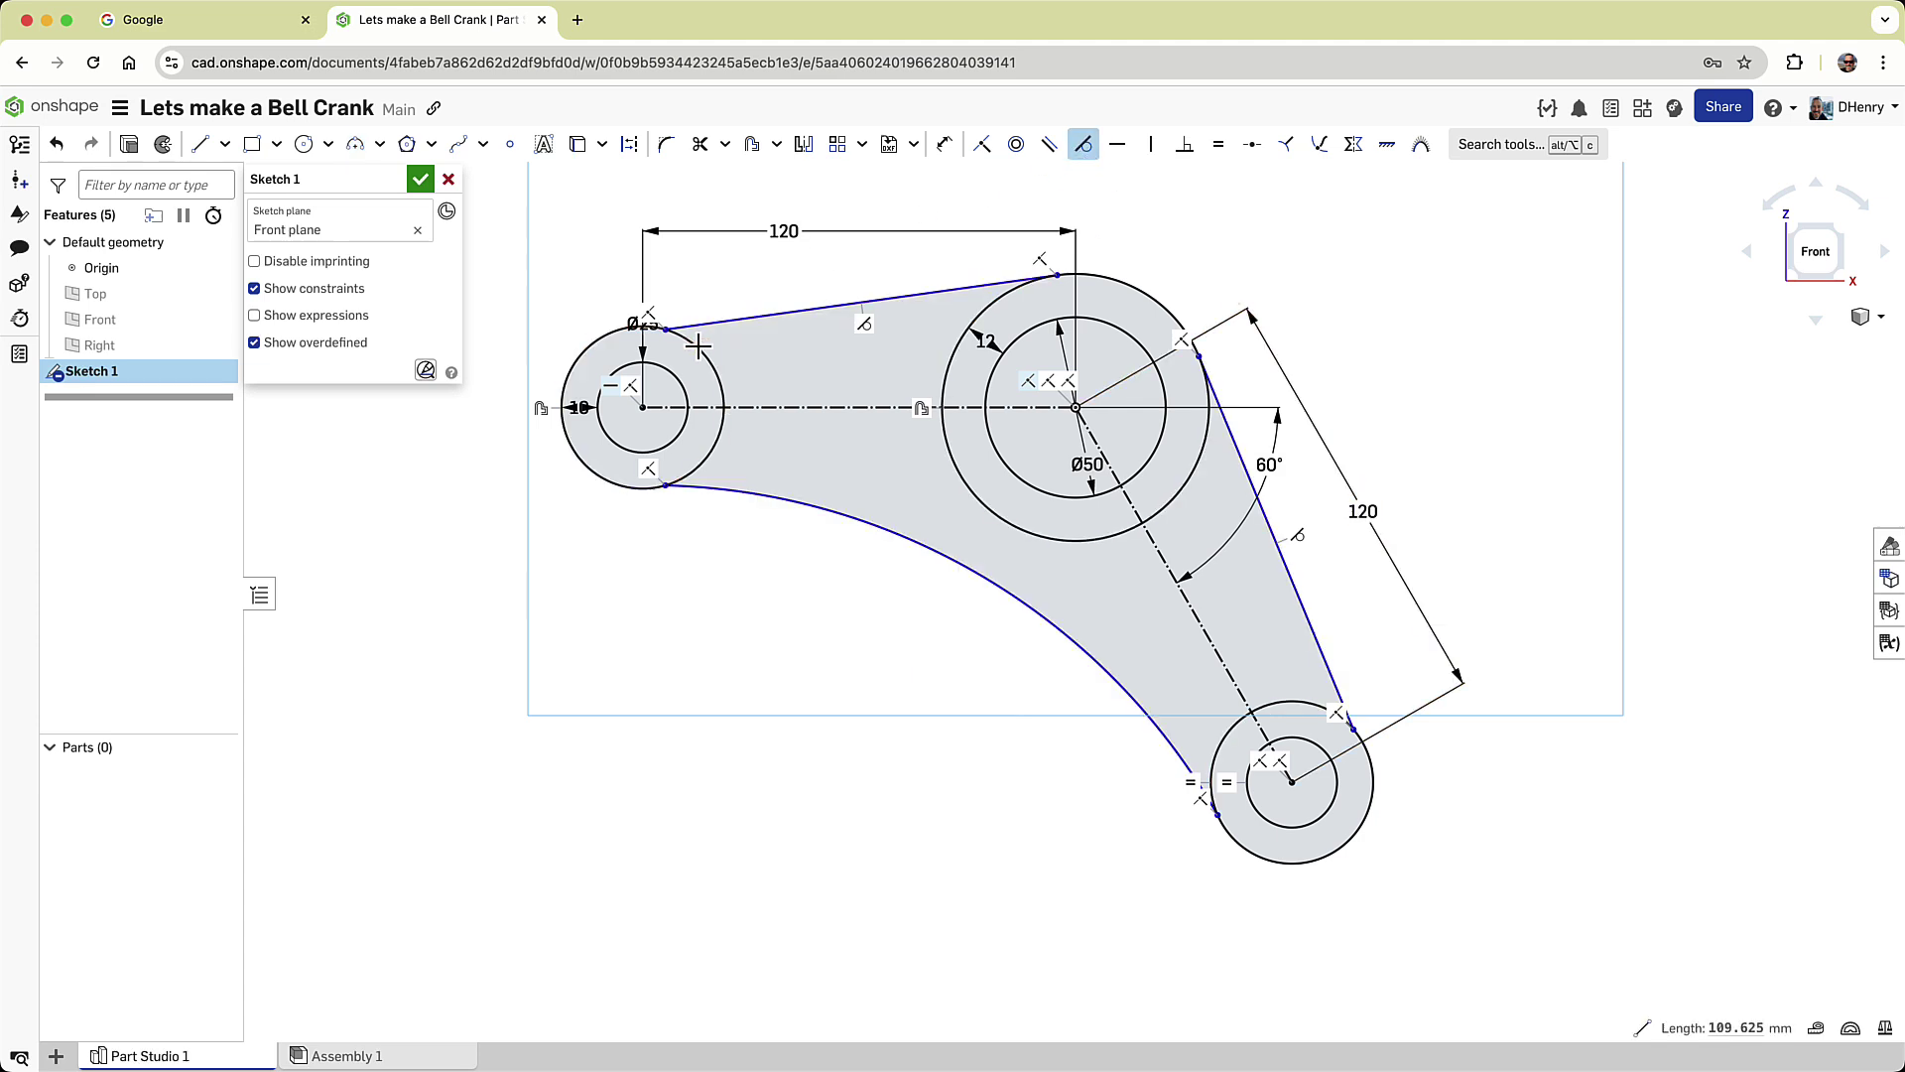
left_click(723, 492)
left_click(702, 464)
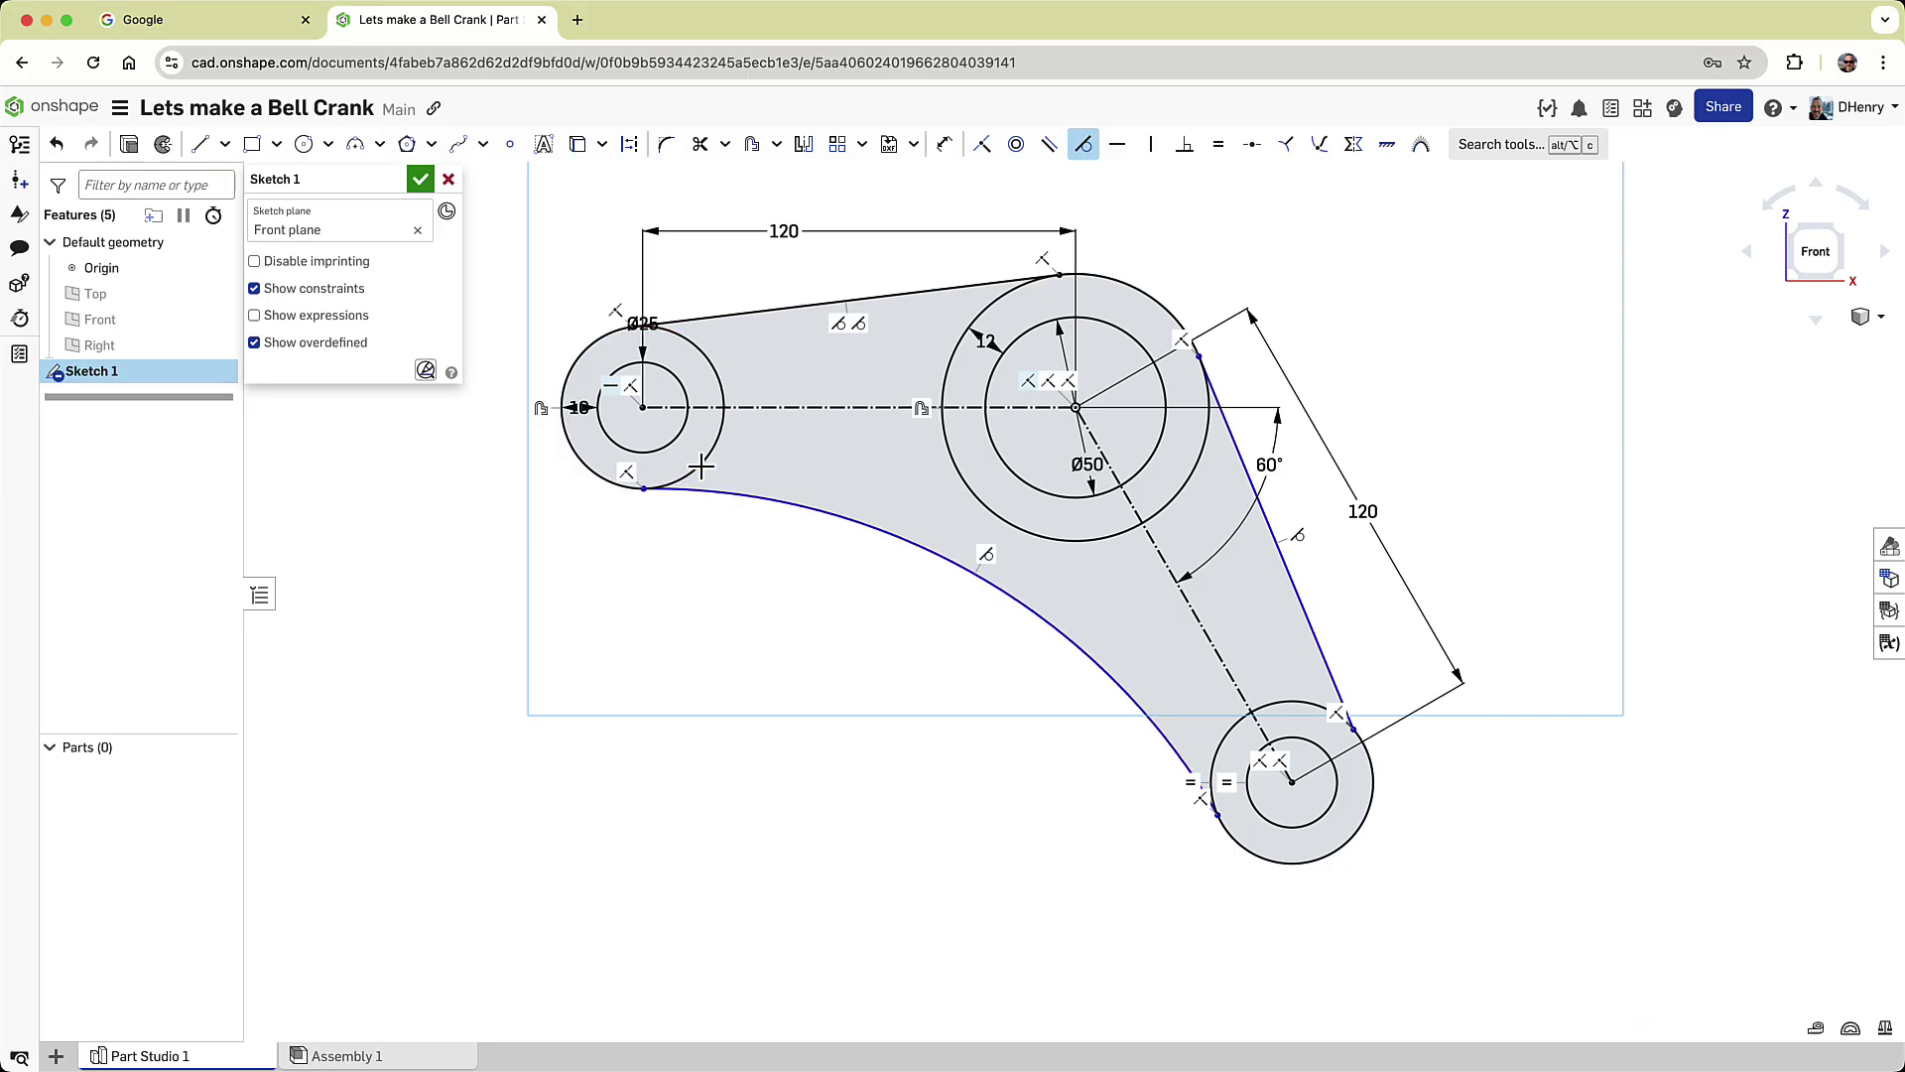
left_click(1174, 756)
left_click(1211, 766)
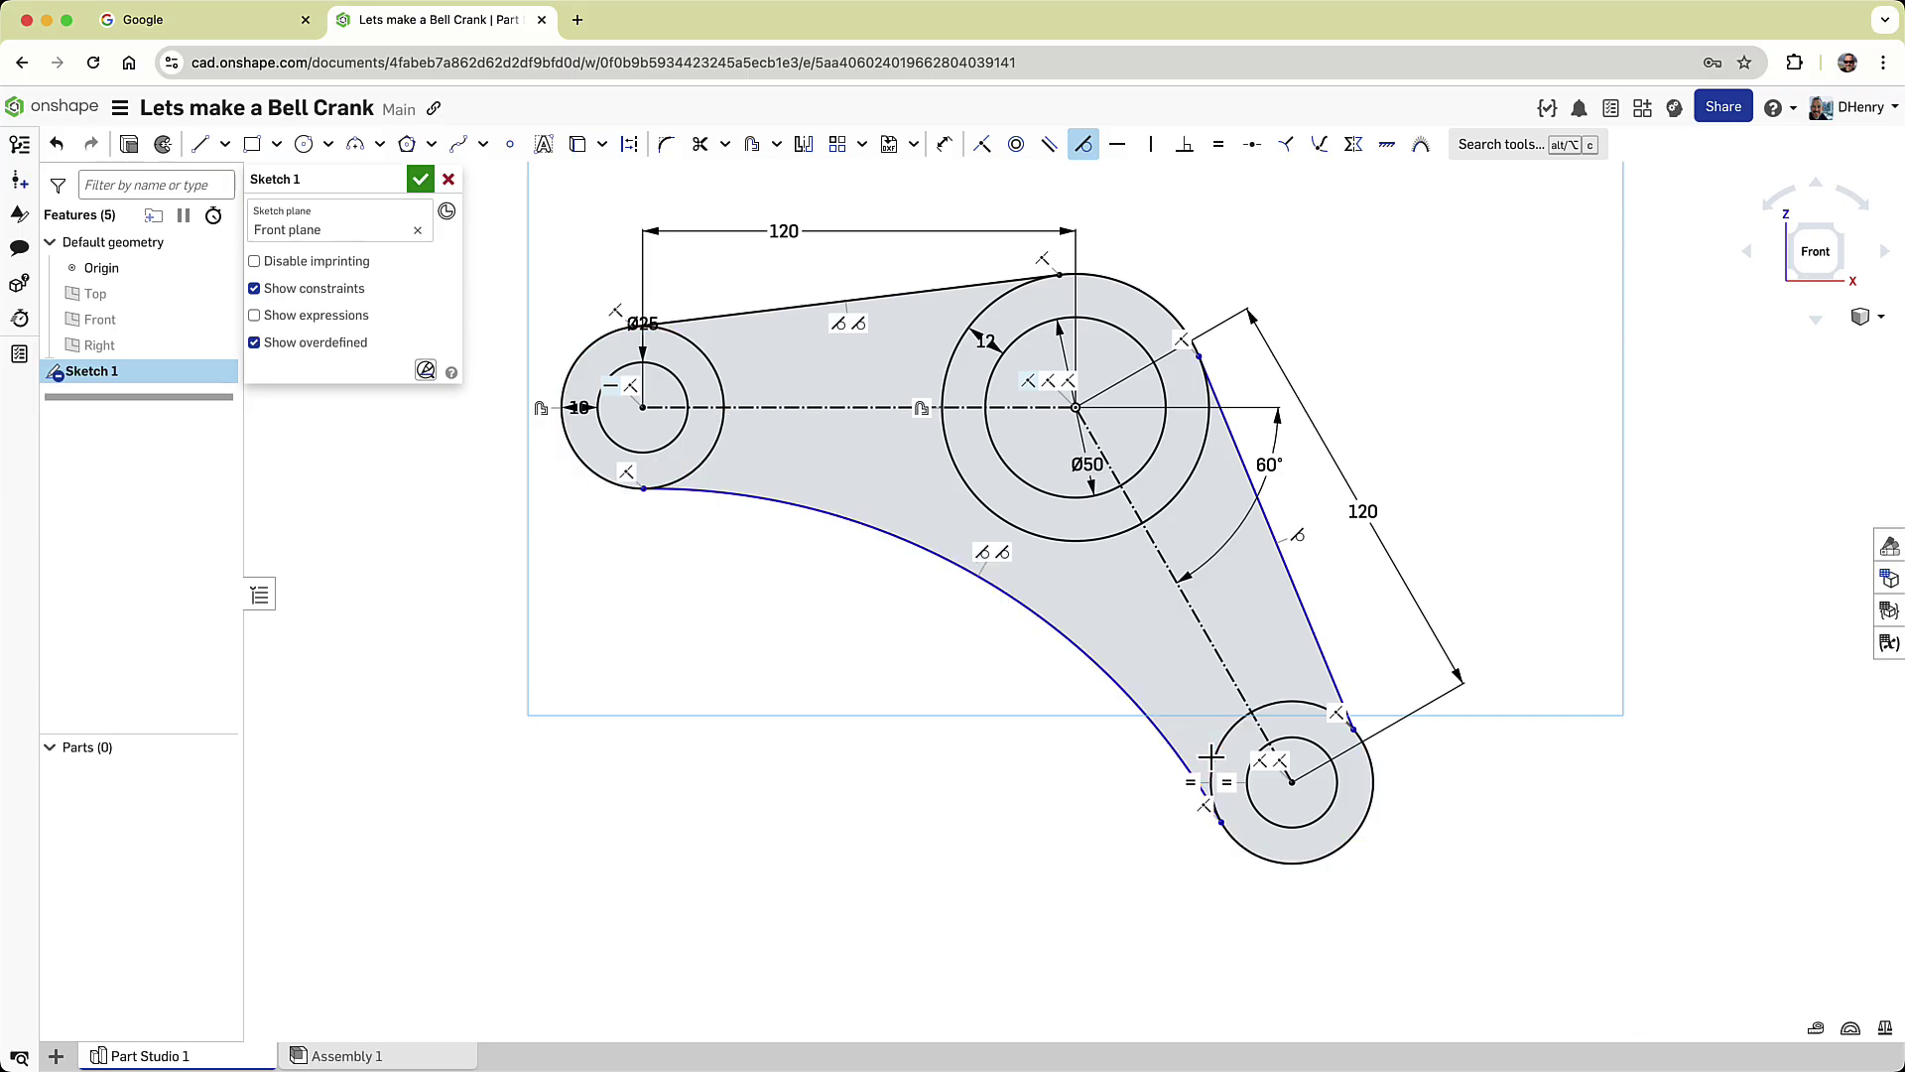
left_click(1332, 685)
left_click(1374, 769)
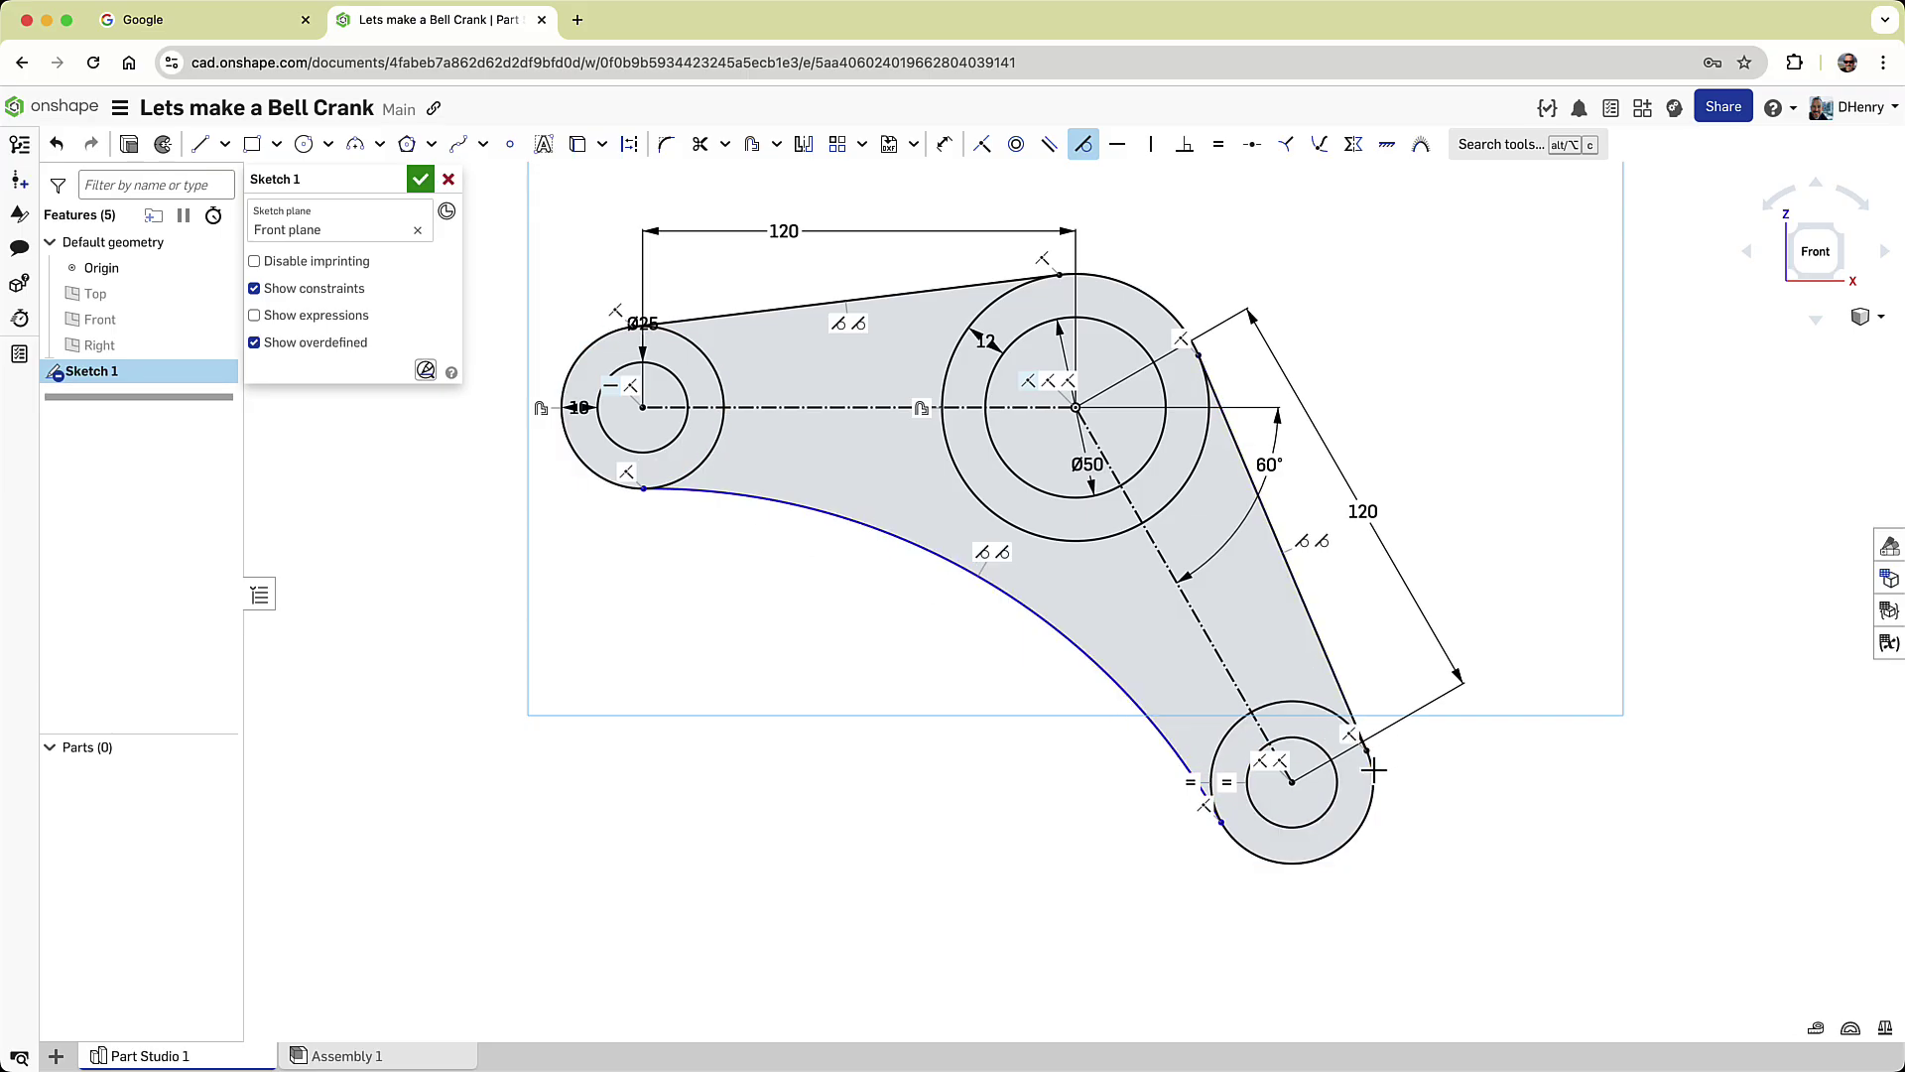
Dimension the lower curved arc with a 200 mm radius.
left_click(941, 146)
left_click(863, 527)
left_click(898, 636)
type("200")
key("Return")
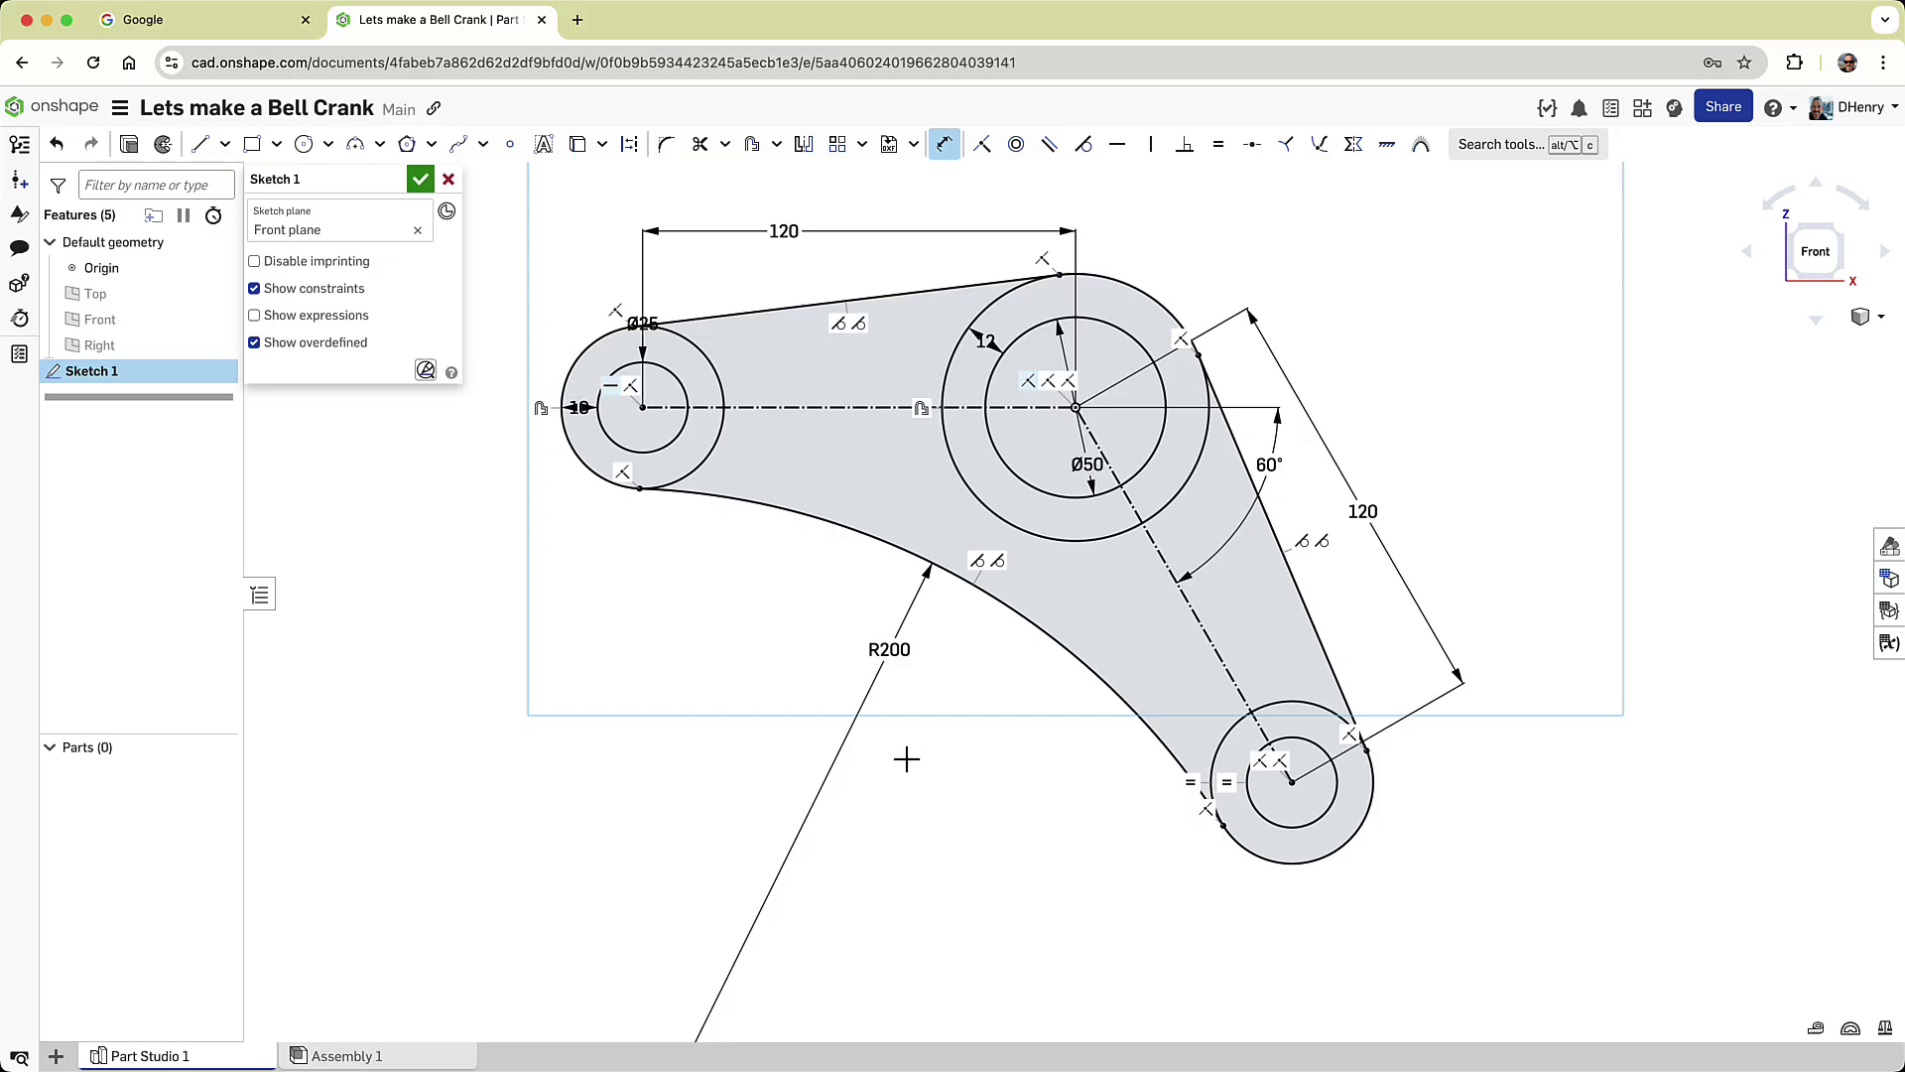
Tilt the view, return to a normal view of Sketch 1, and exit the dimension tool.
mouse_move(903, 772)
right_mouse_down()
mouse_move(914, 728)
mouse_move(1016, 685)
mouse_move(902, 668)
mouse_move(900, 732)
right_mouse_up()
key("n")
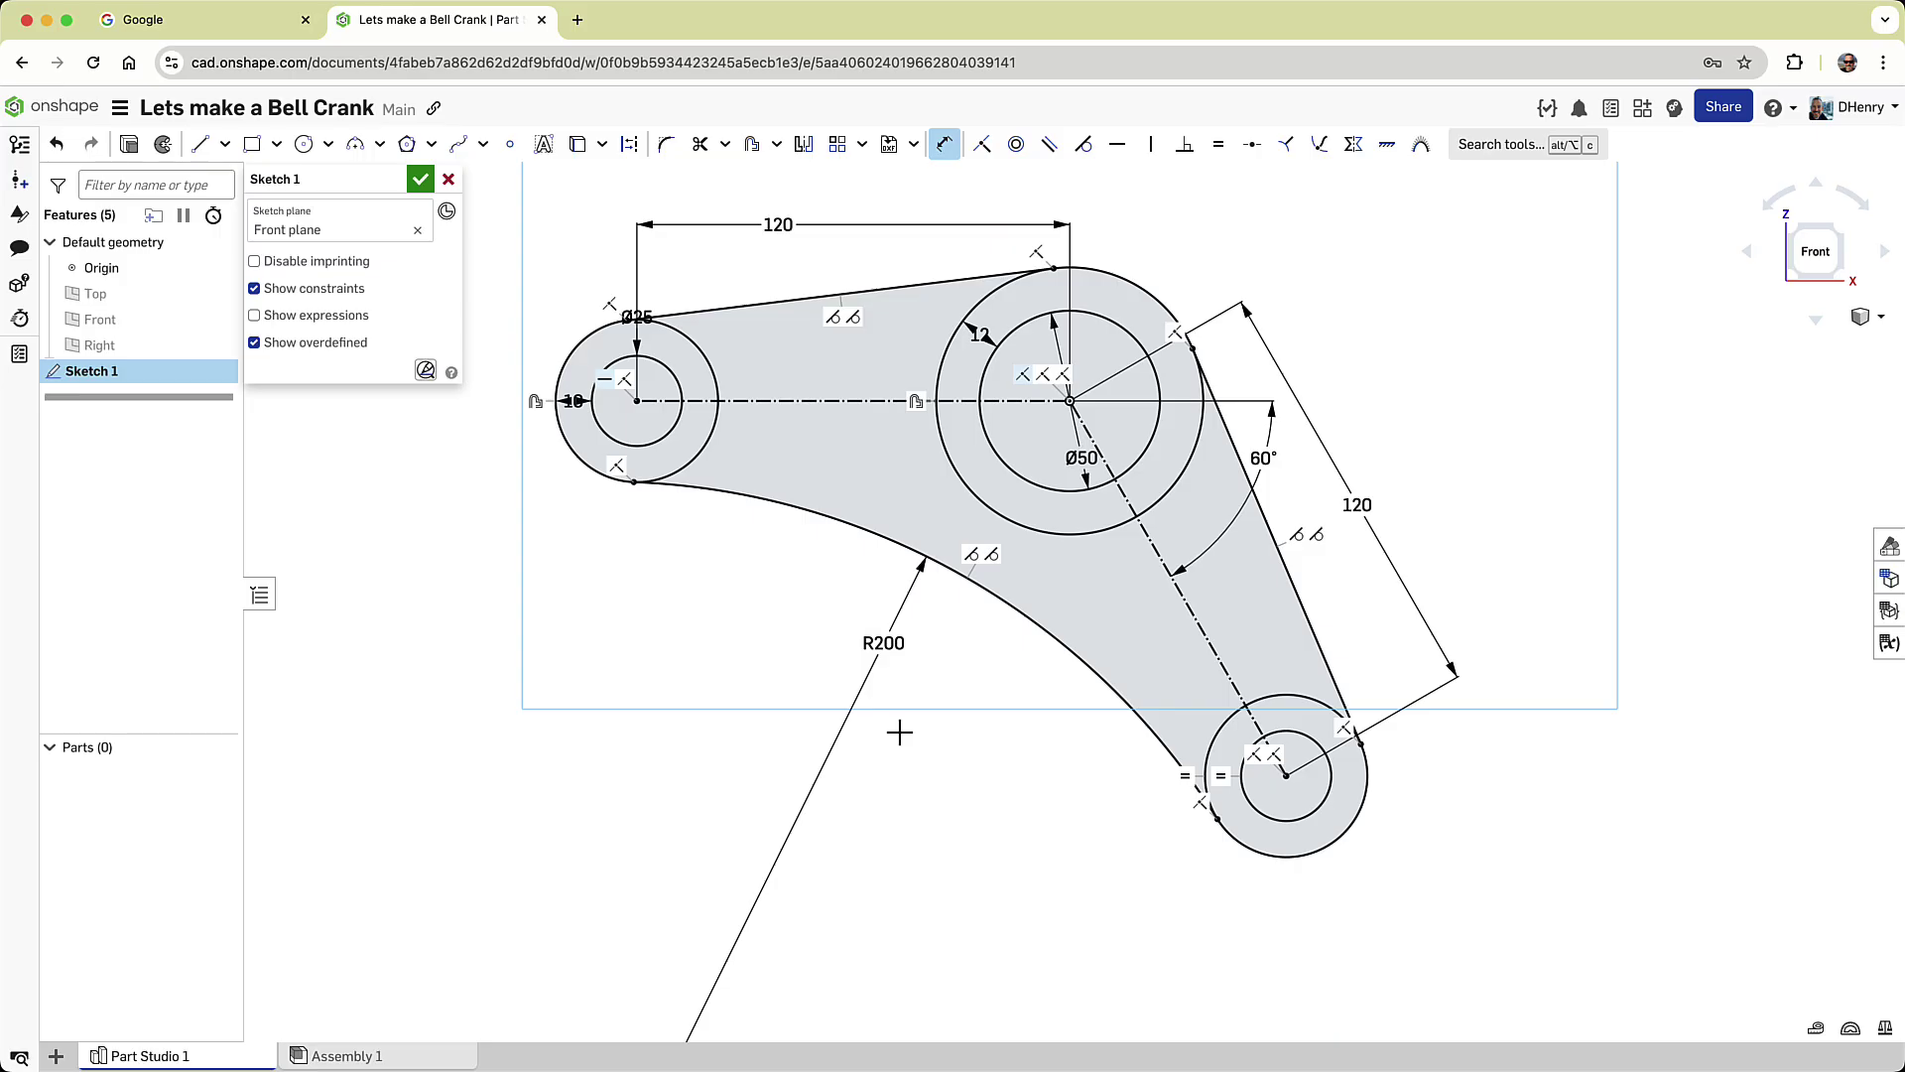
key("Escape")
Close Sketch 1 and extrude the left and lower boss rings 25 mm as parts.
left_click(421, 179)
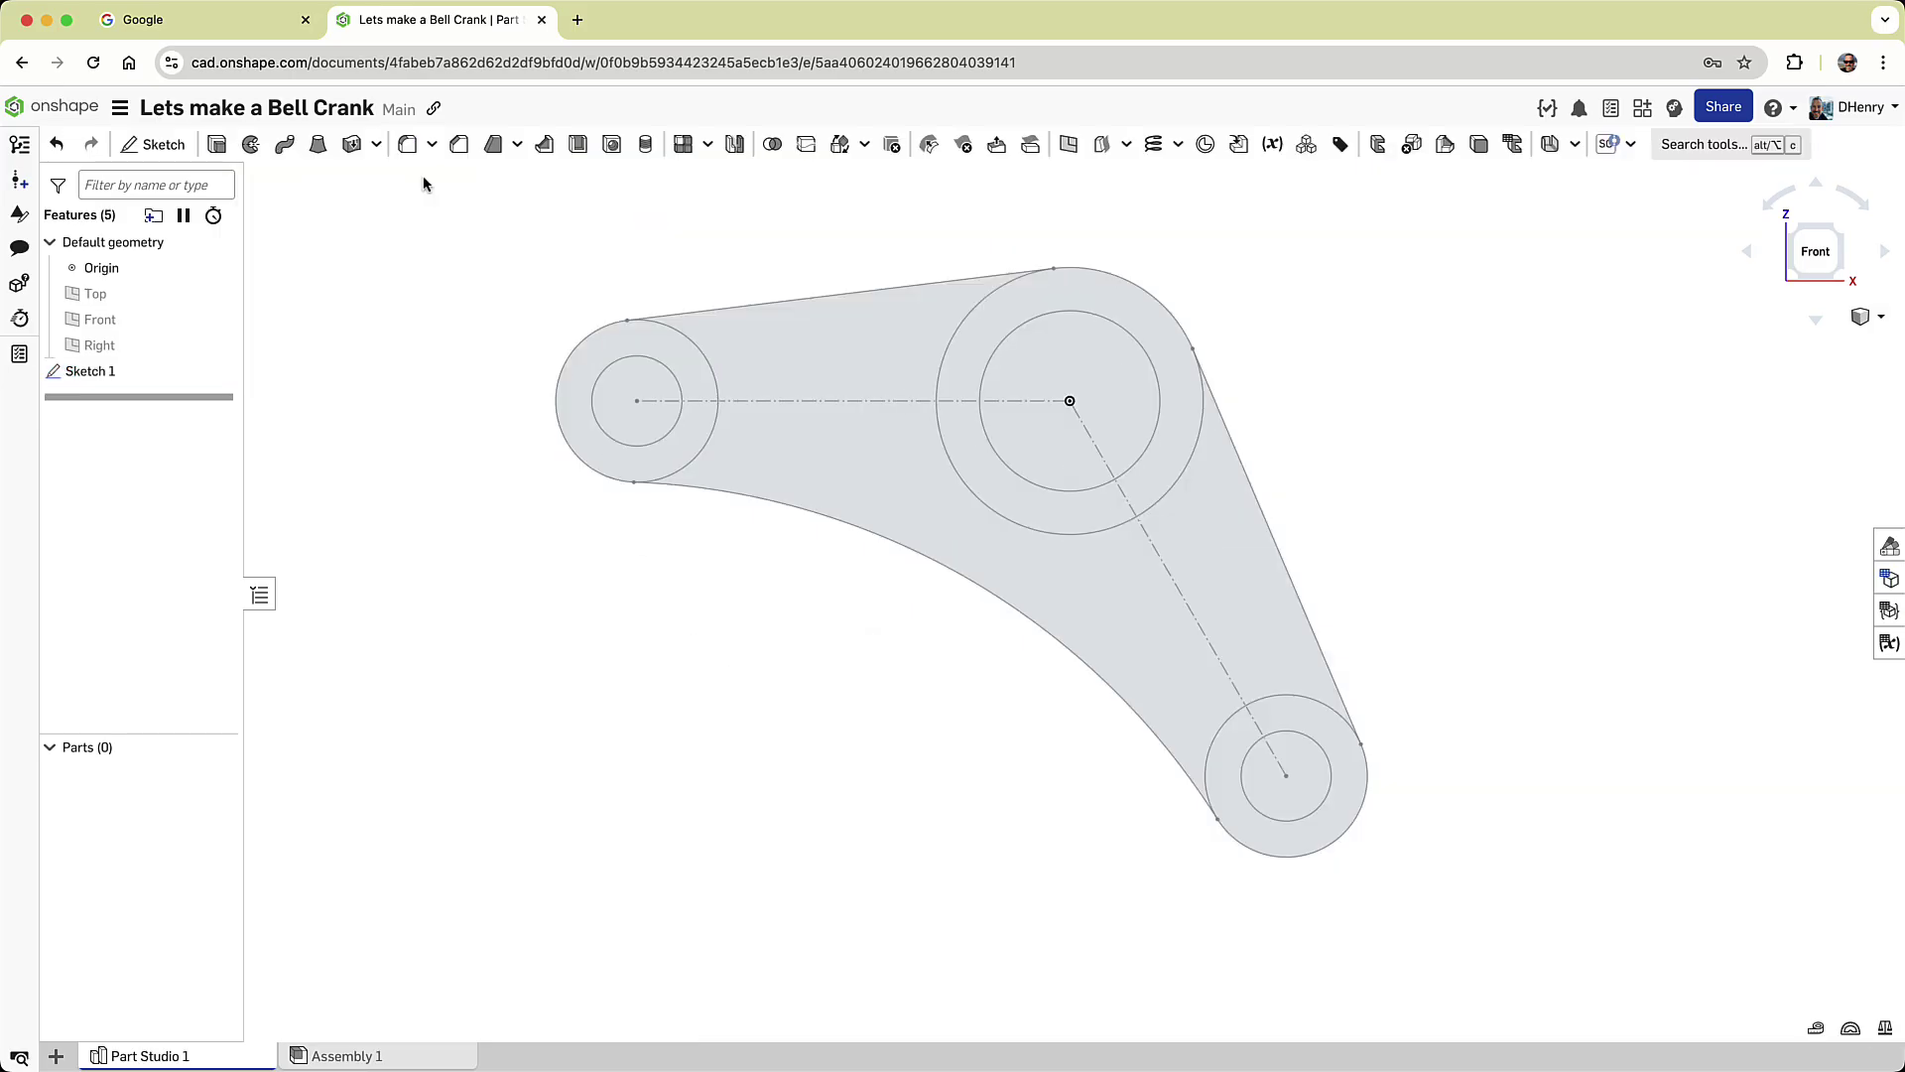
left_click(217, 145)
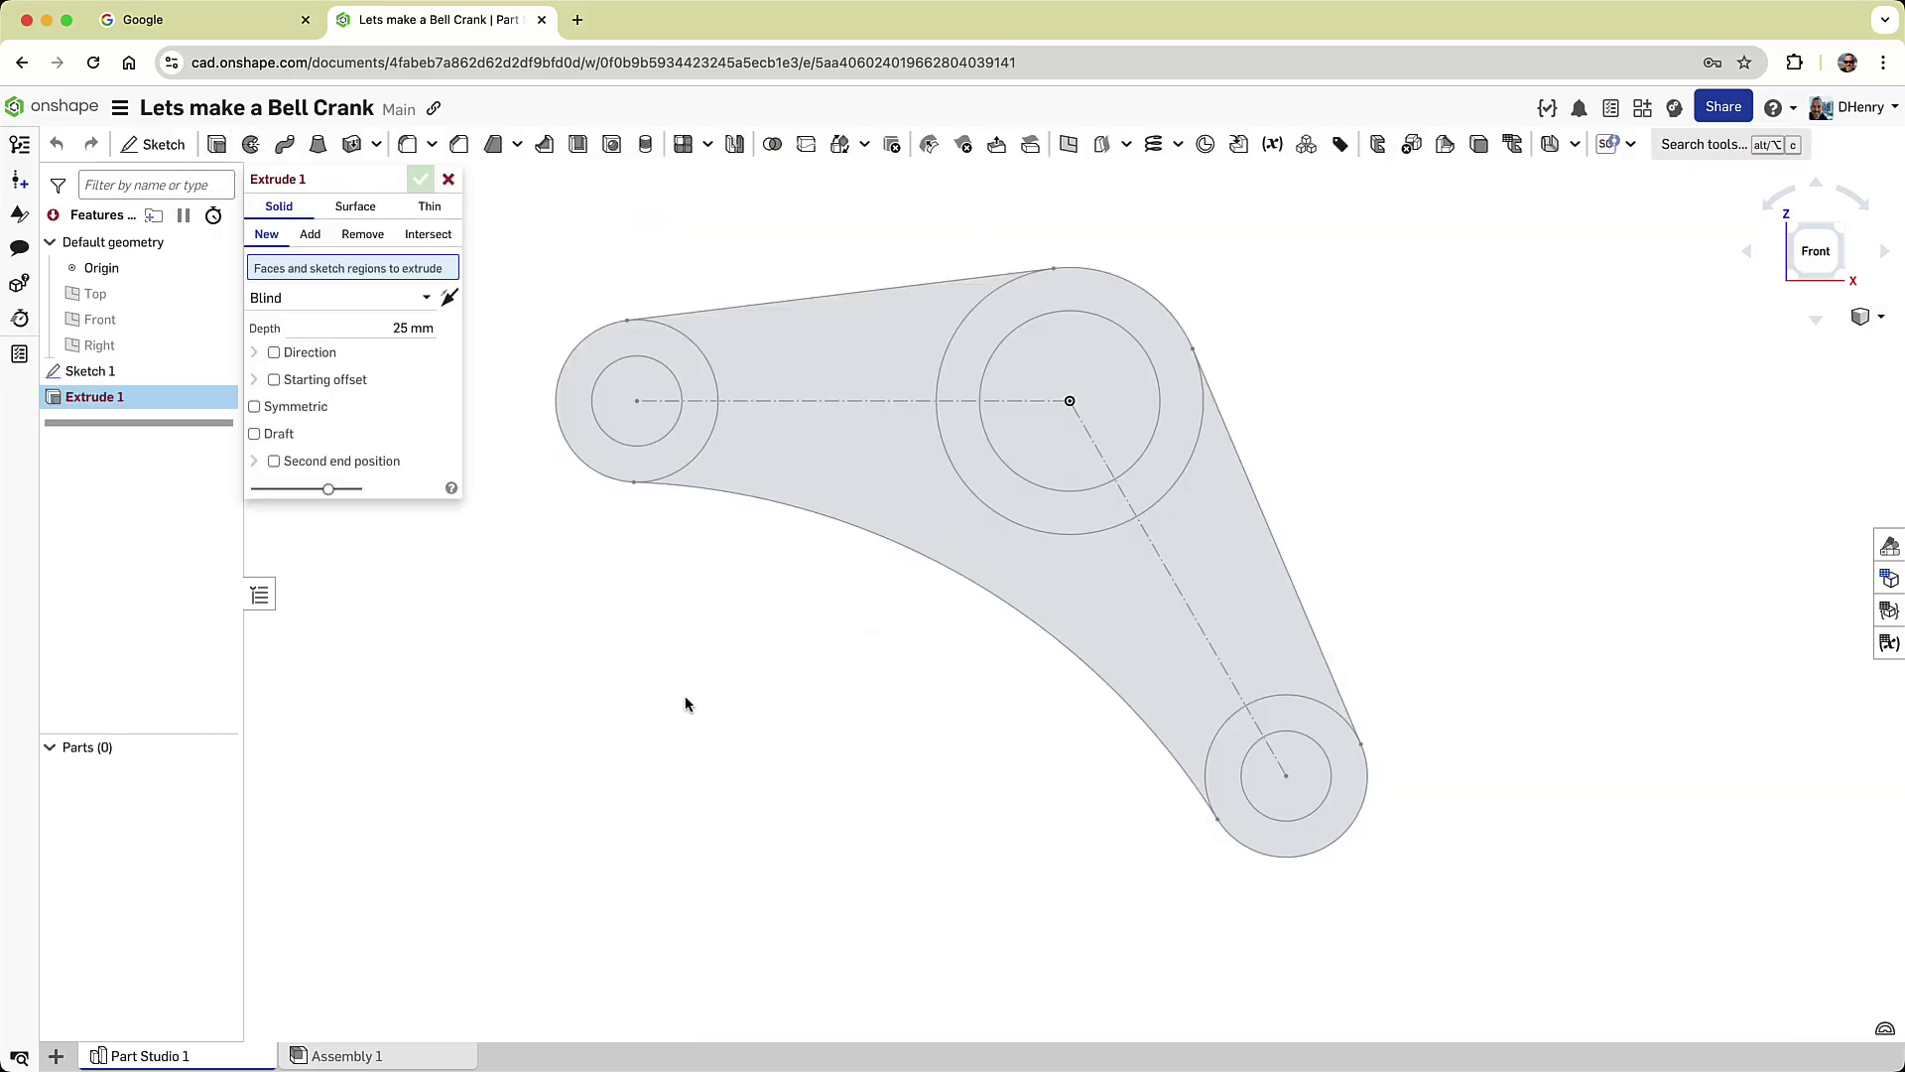
right_click_drag(684, 702, 679, 597)
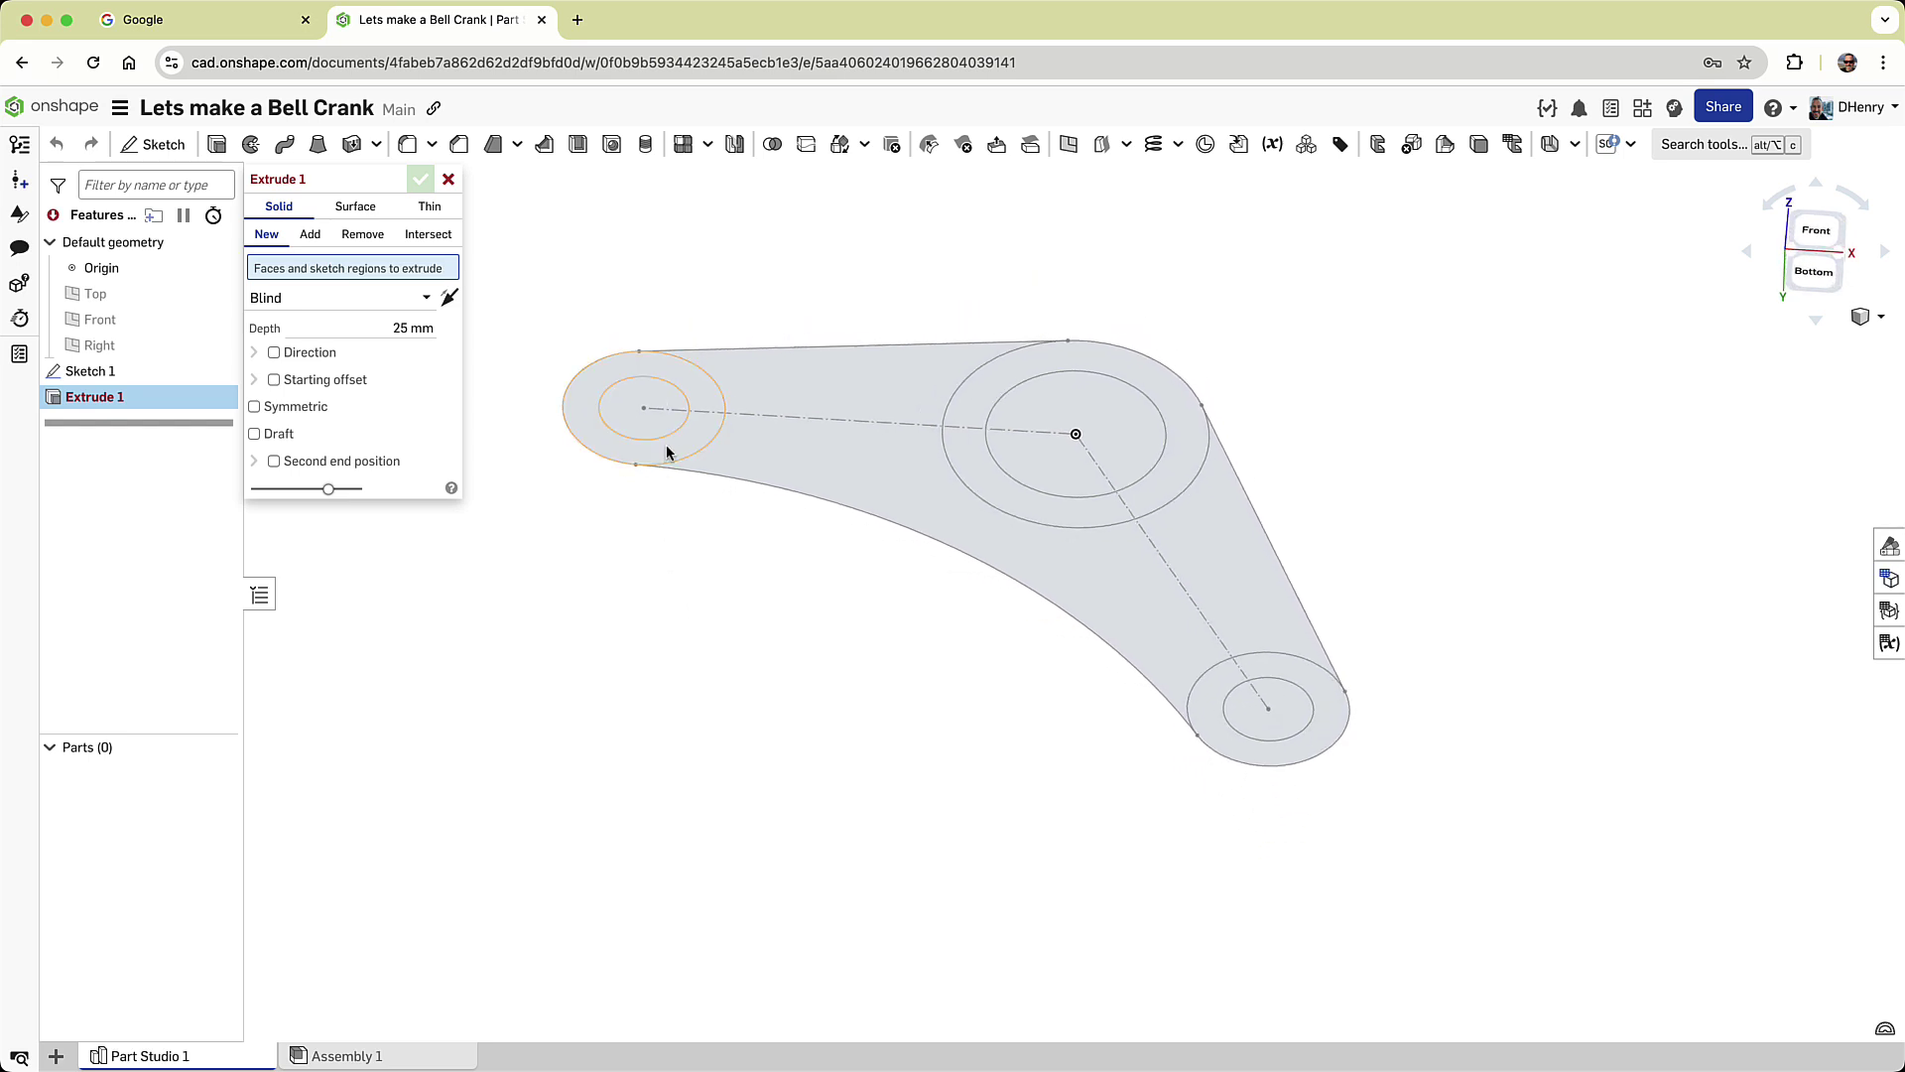
left_click(665, 443)
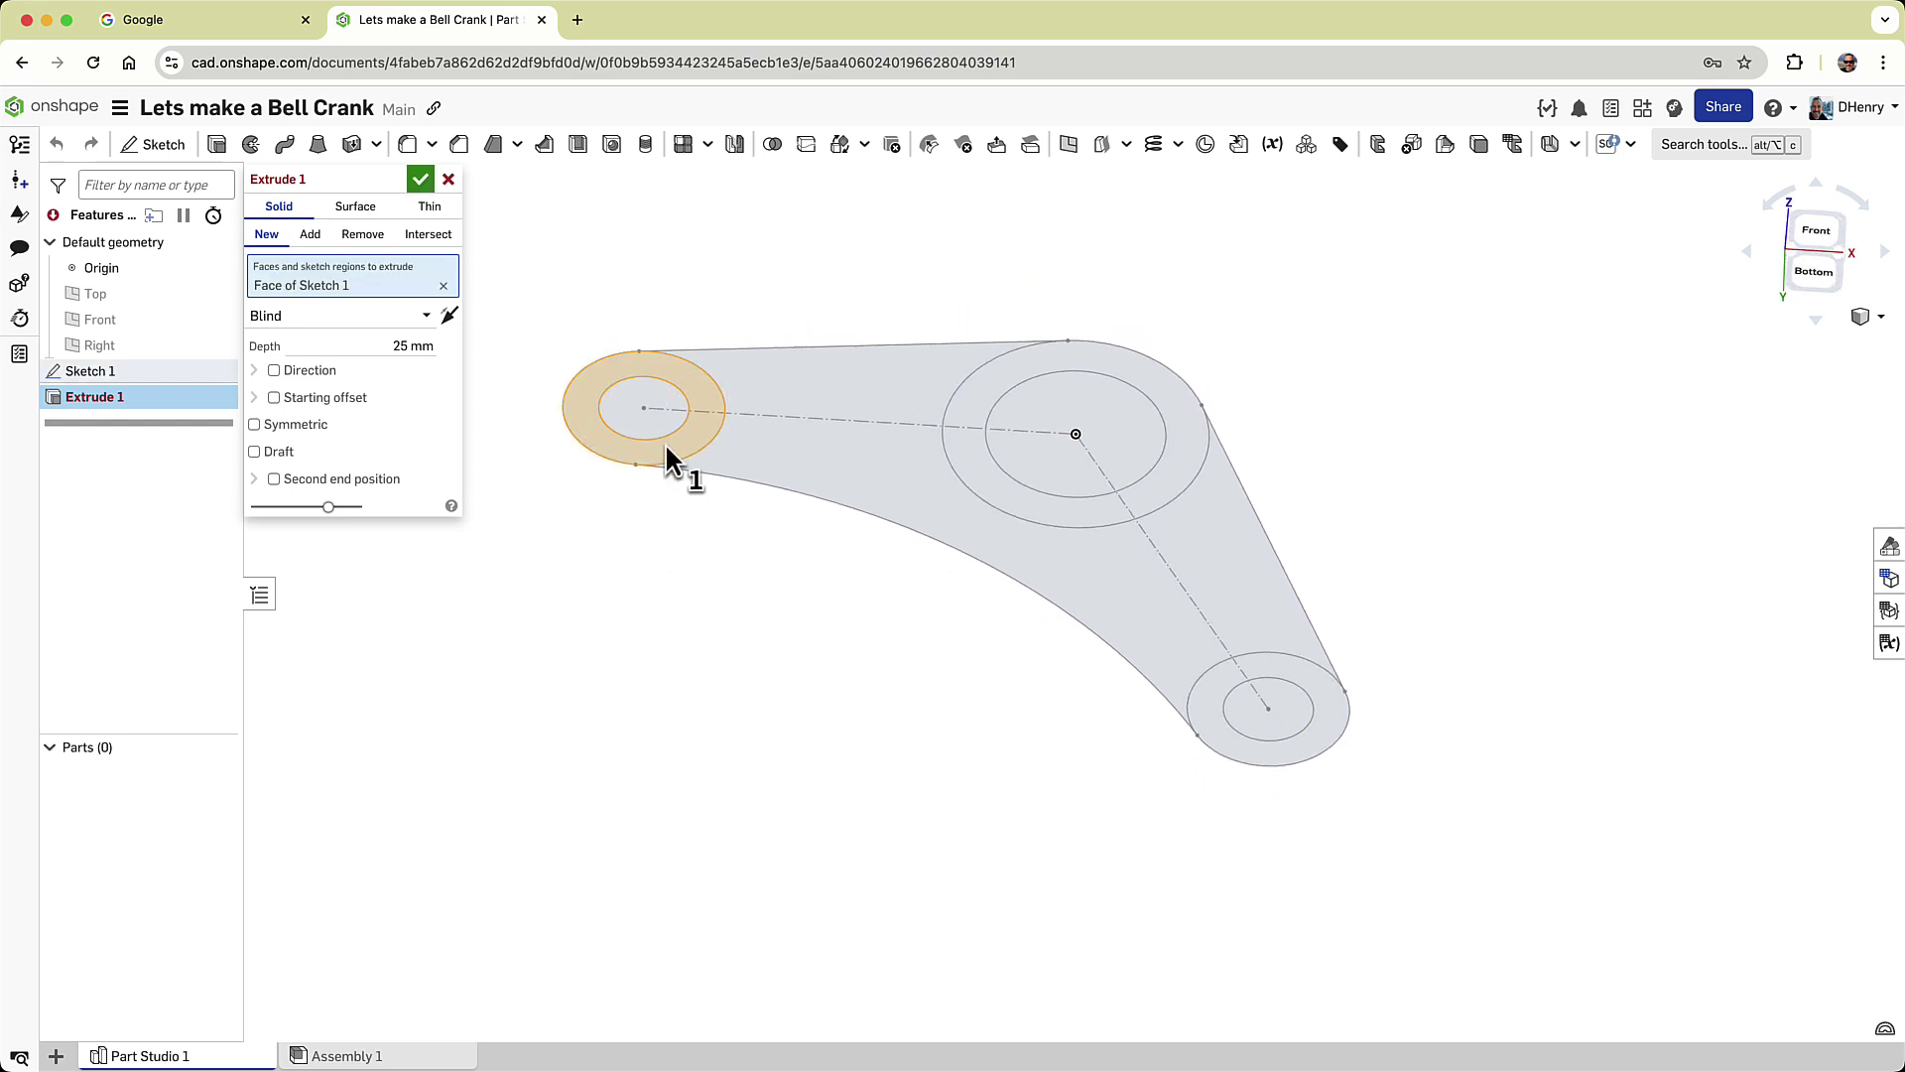
left_click(1214, 710)
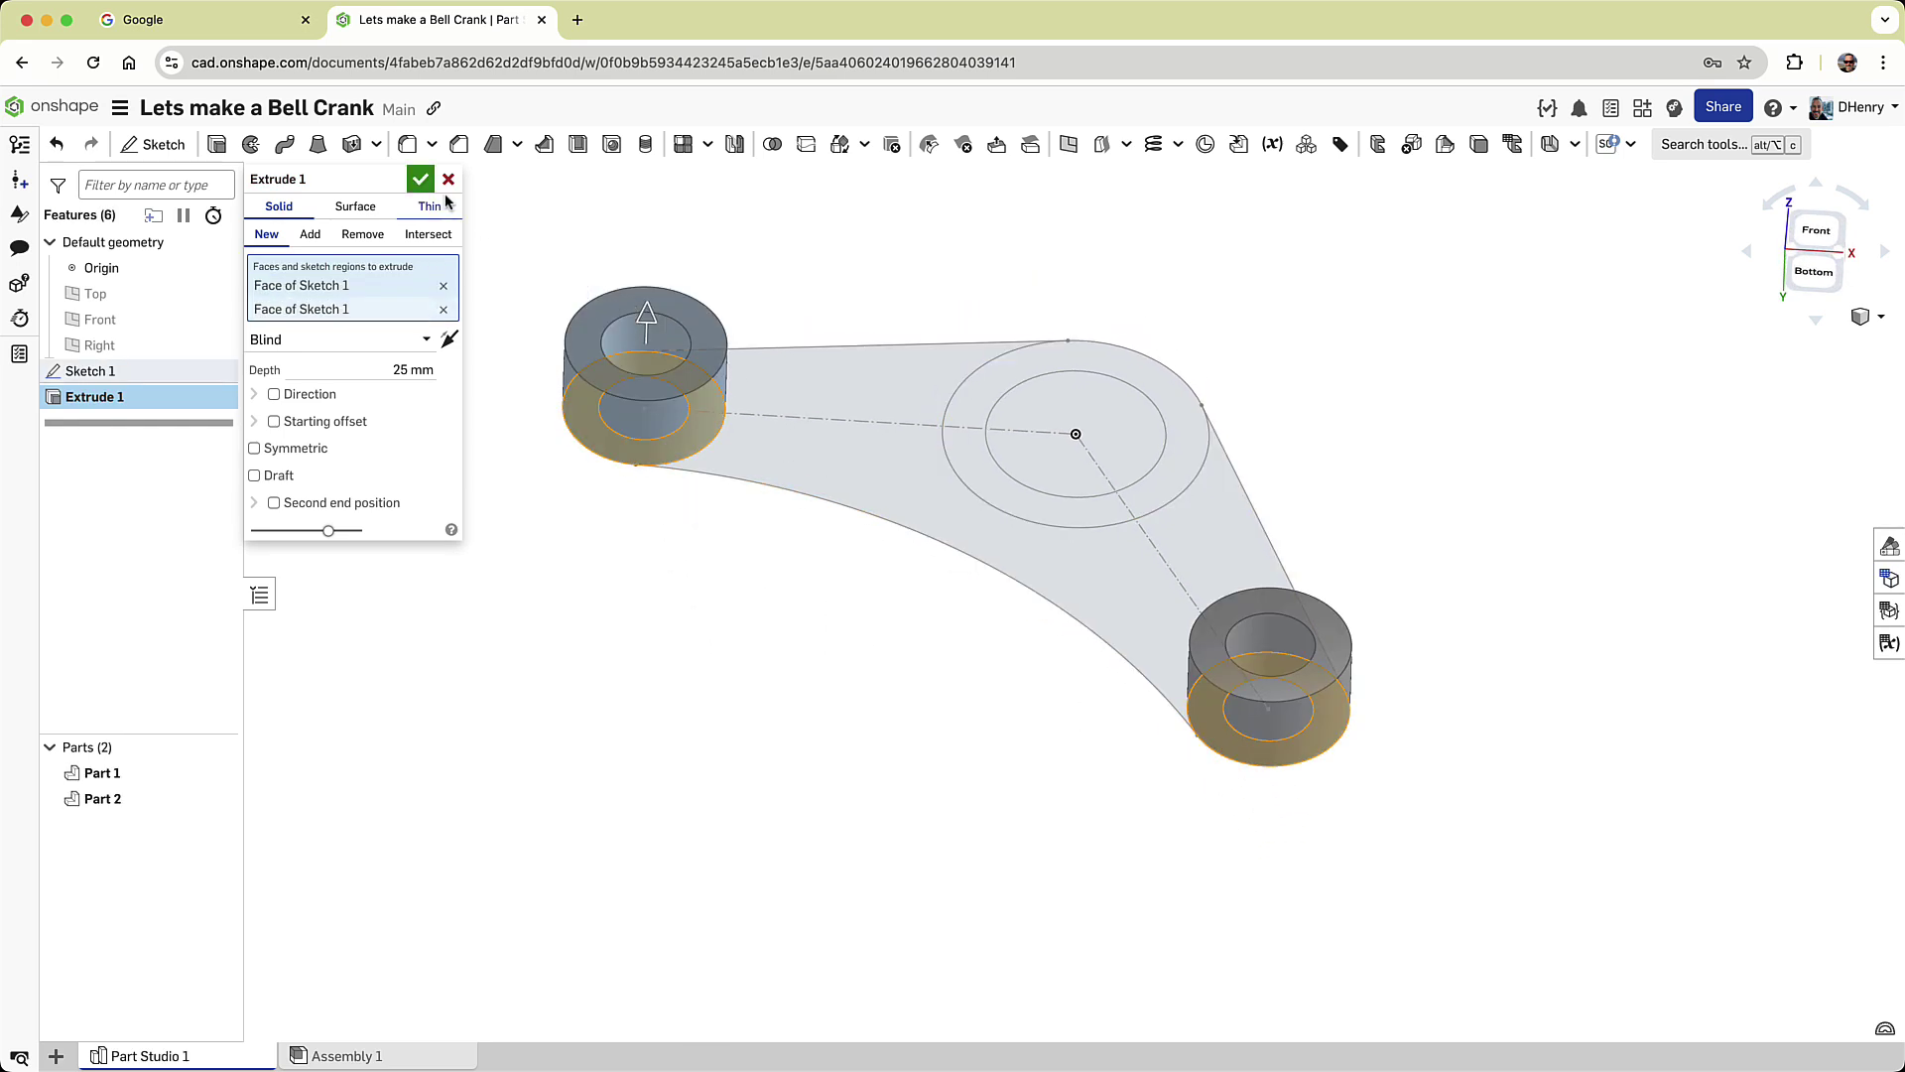
left_click(416, 180)
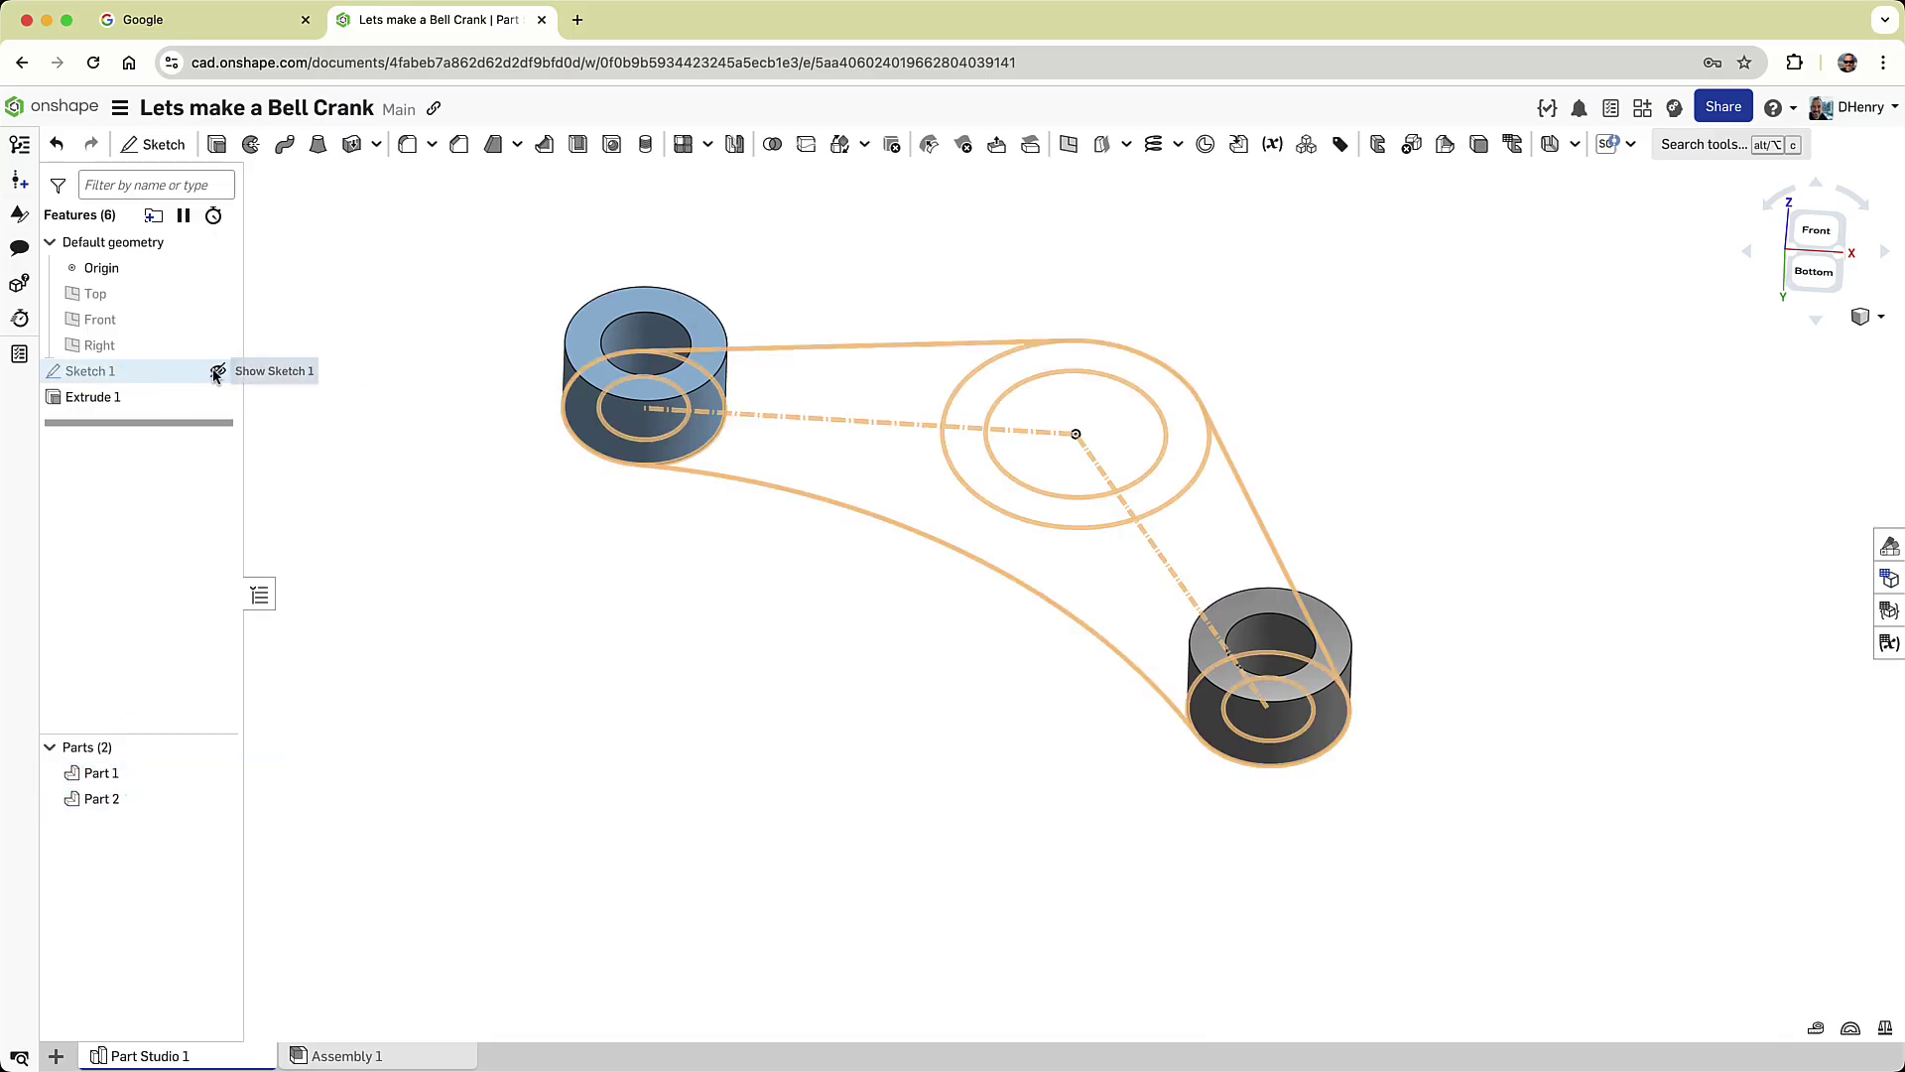
Show Sketch 1 again and extrude the central boss ring 40 mm.
left_click(217, 370)
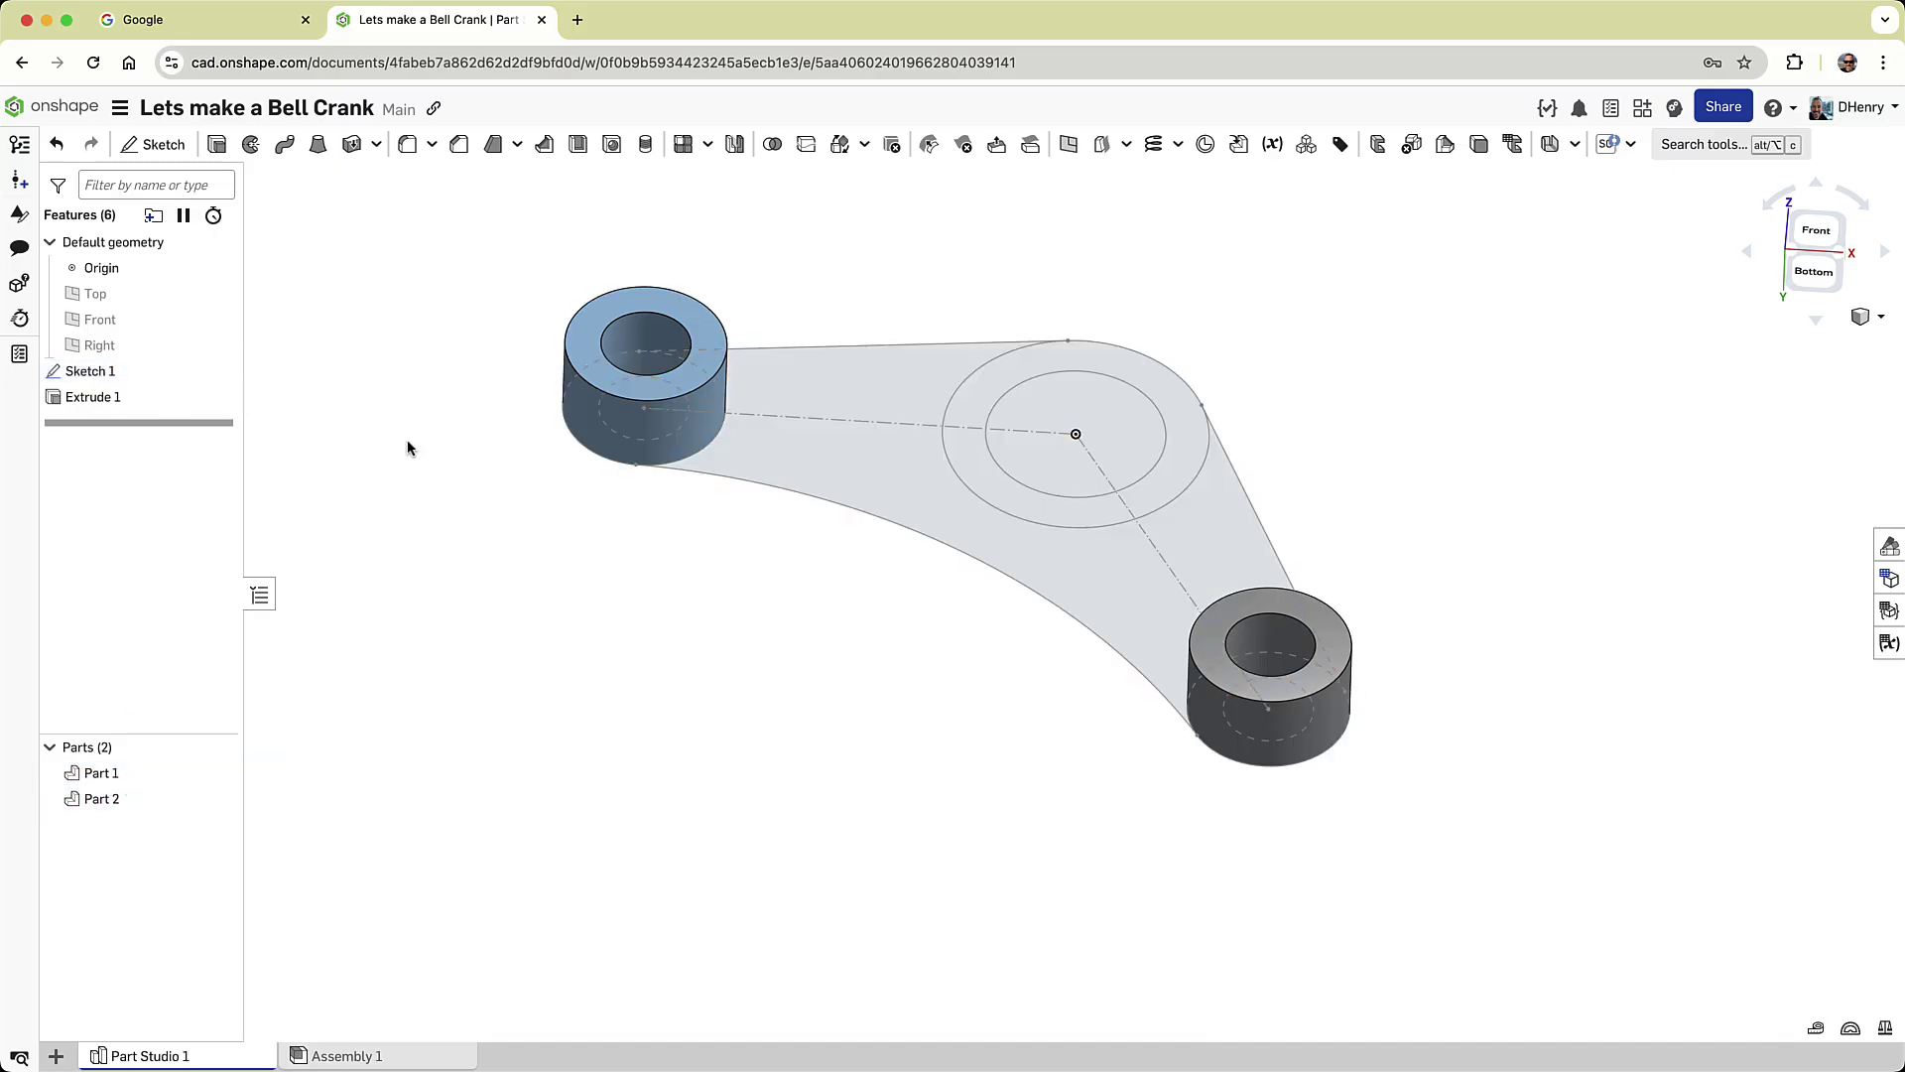
left_click(216, 144)
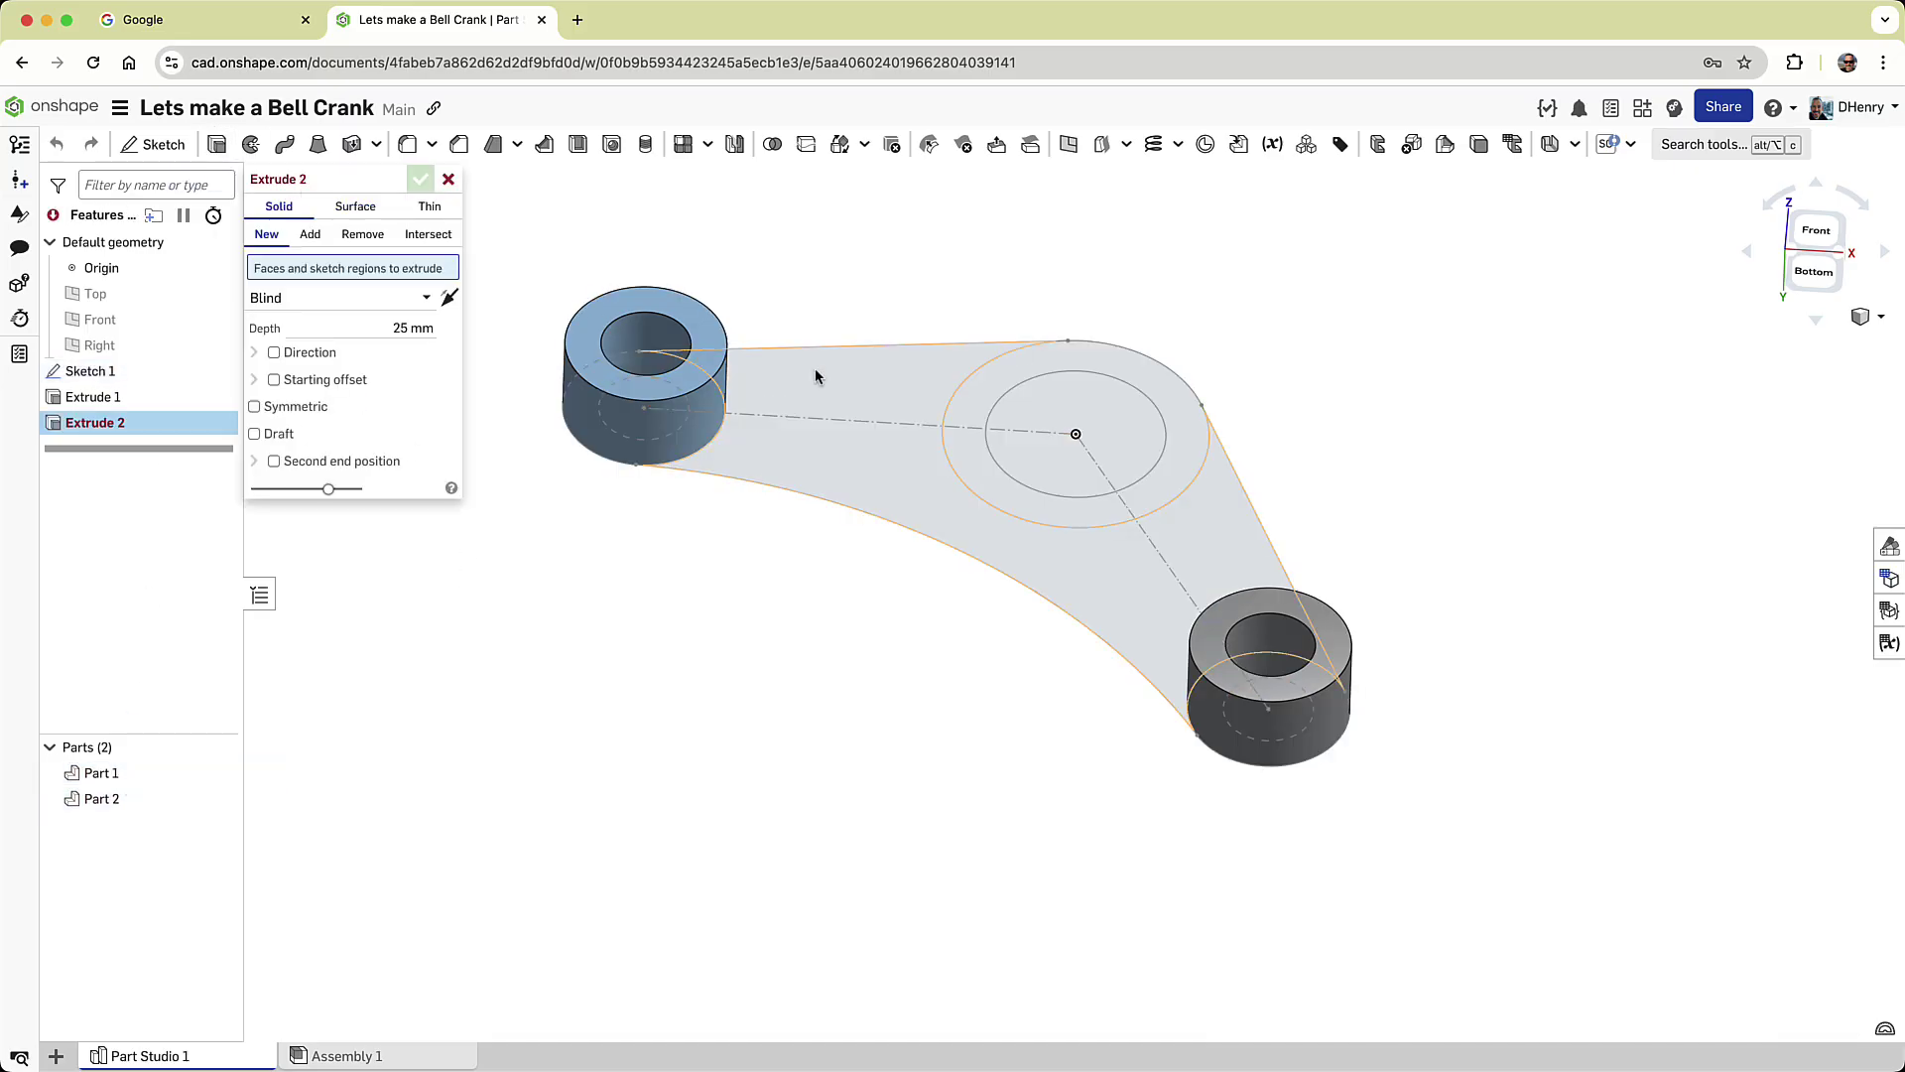
left_click(955, 393)
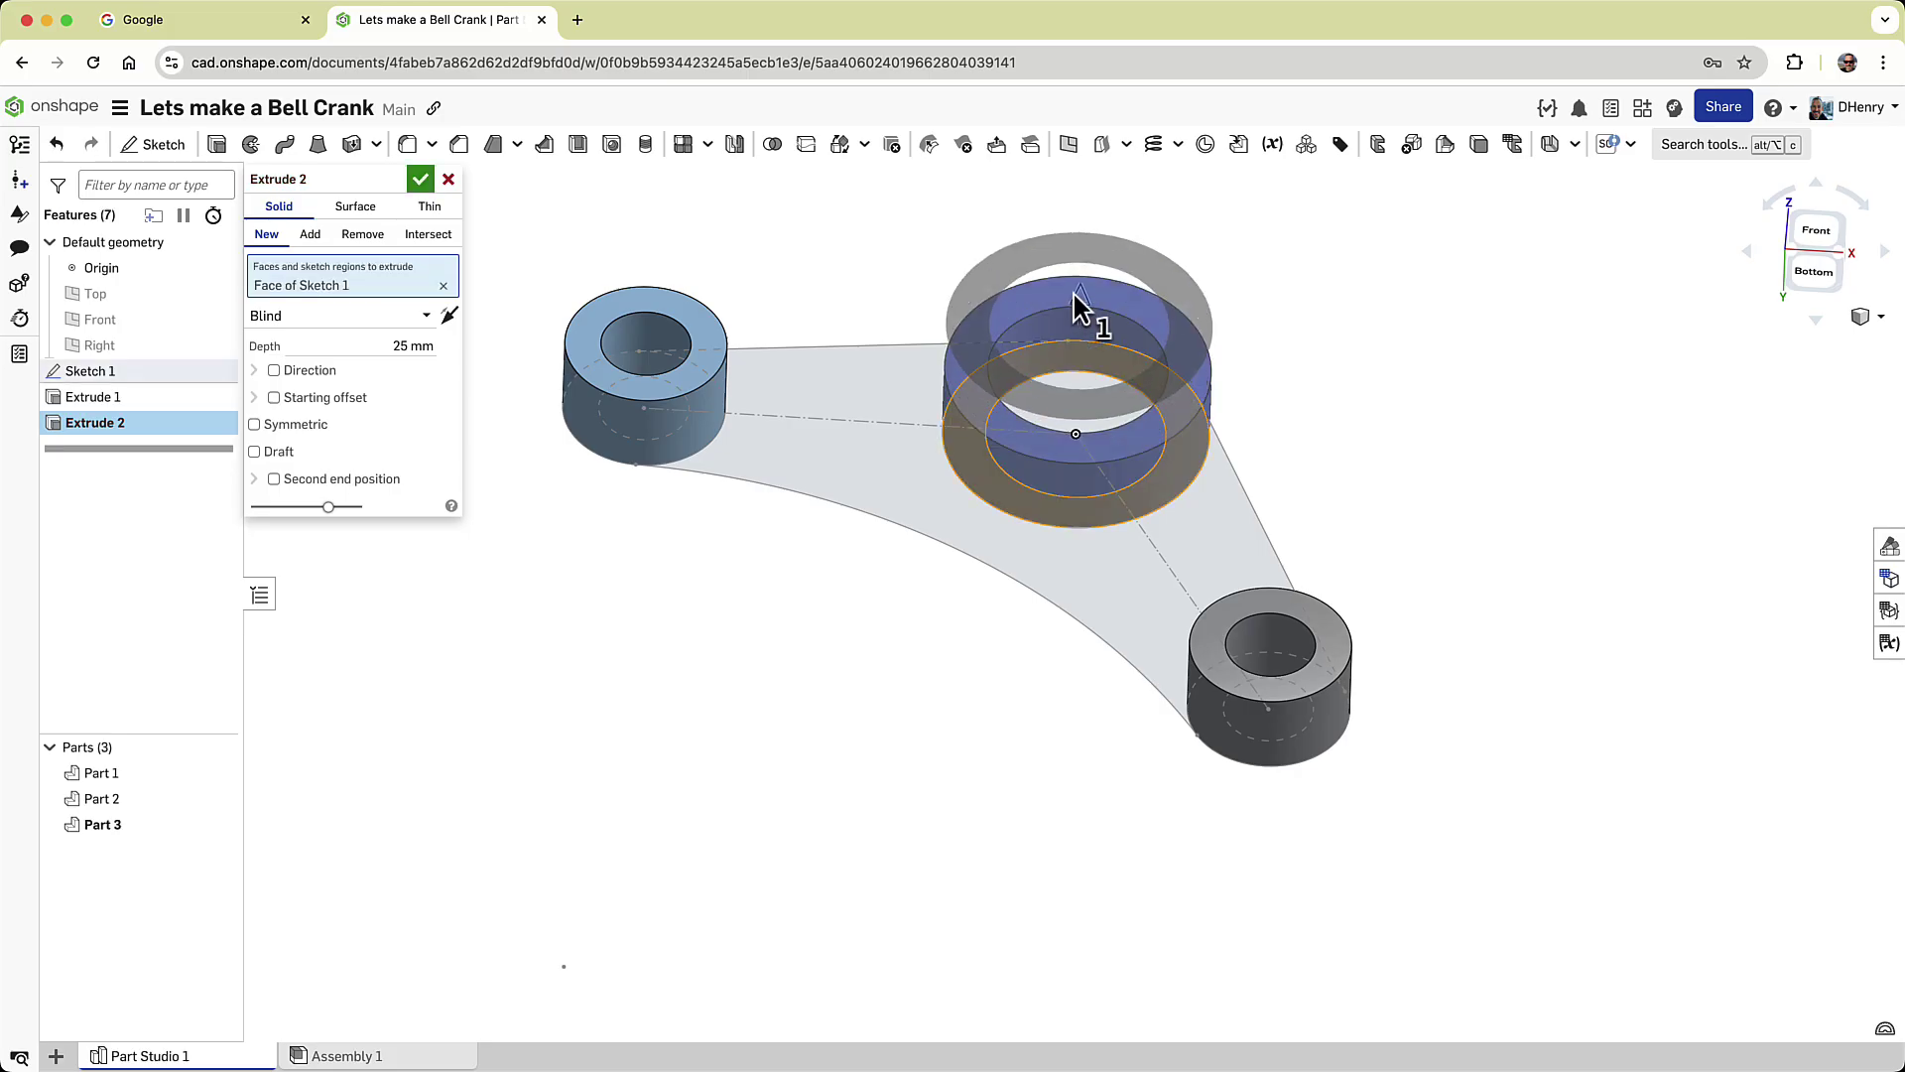
left_click_drag(1074, 295, 1069, 278)
type("40")
key("Return")
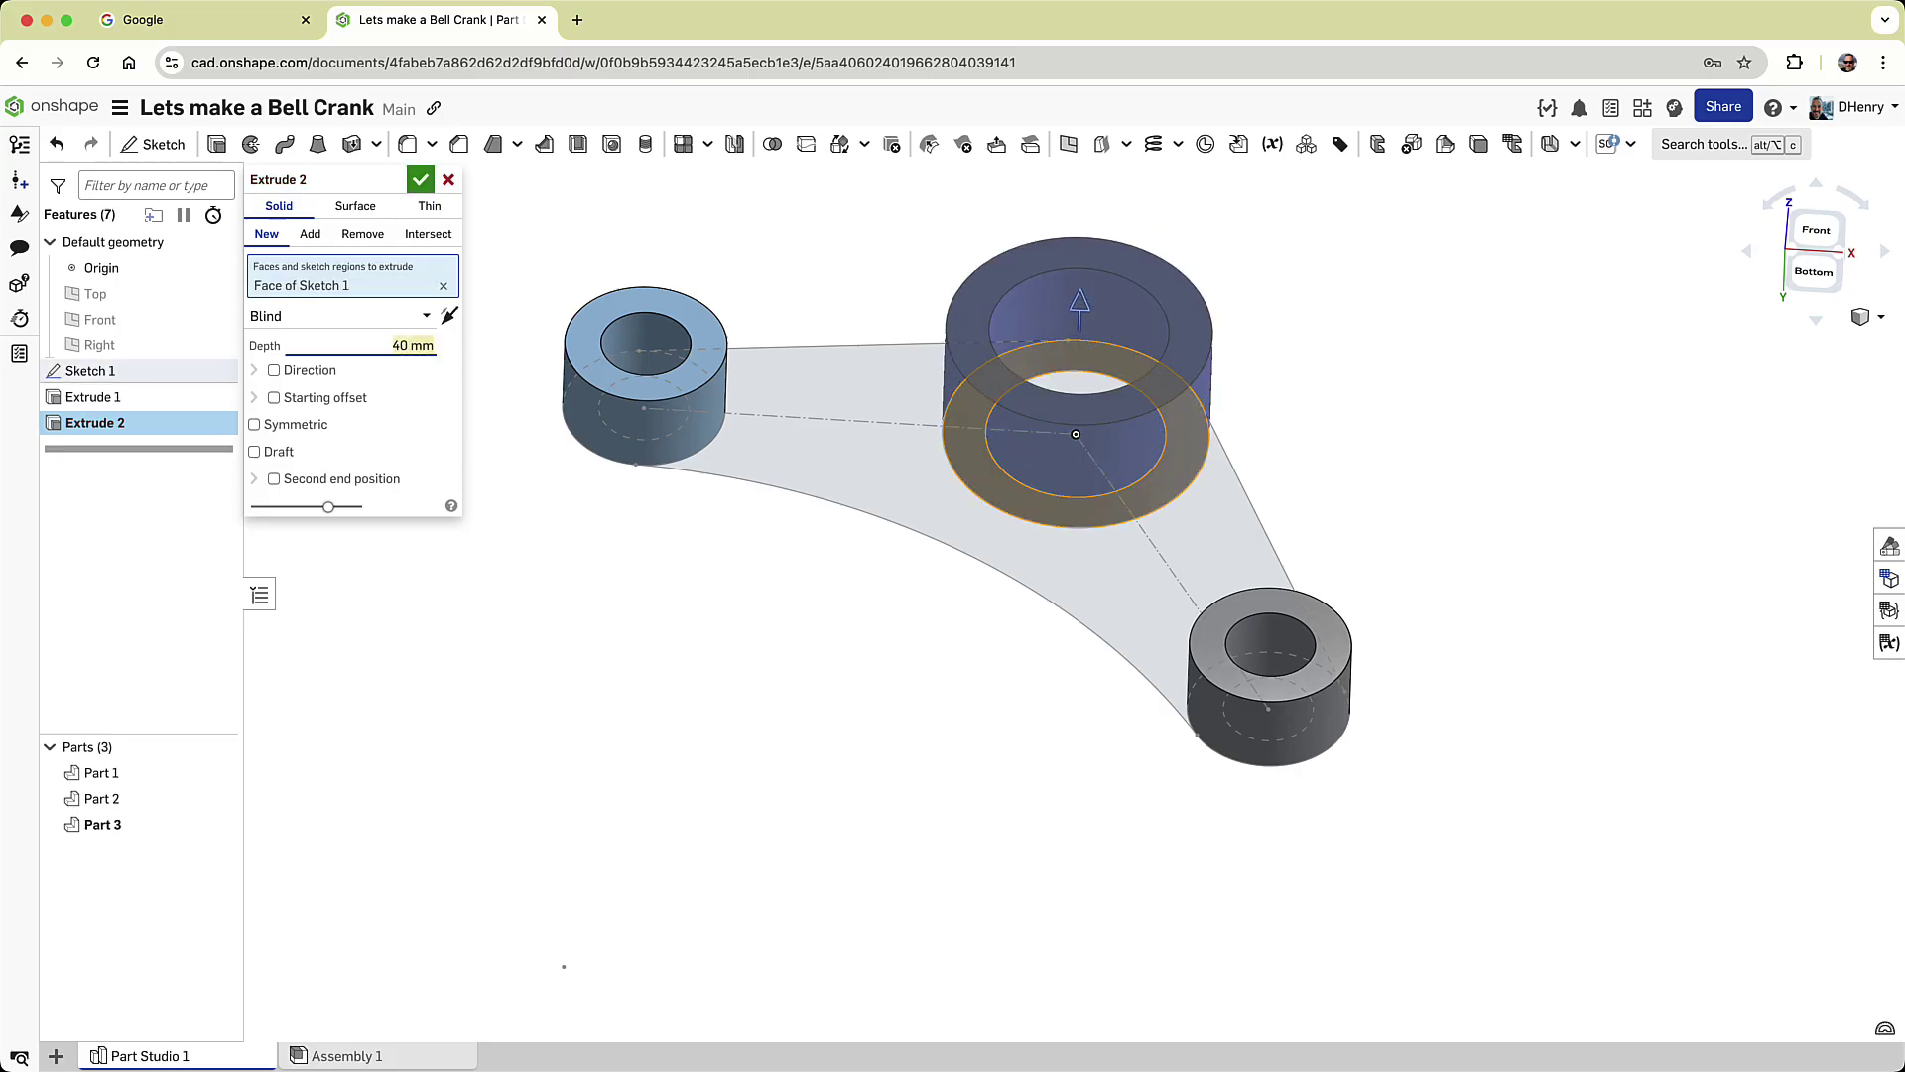
left_click(419, 180)
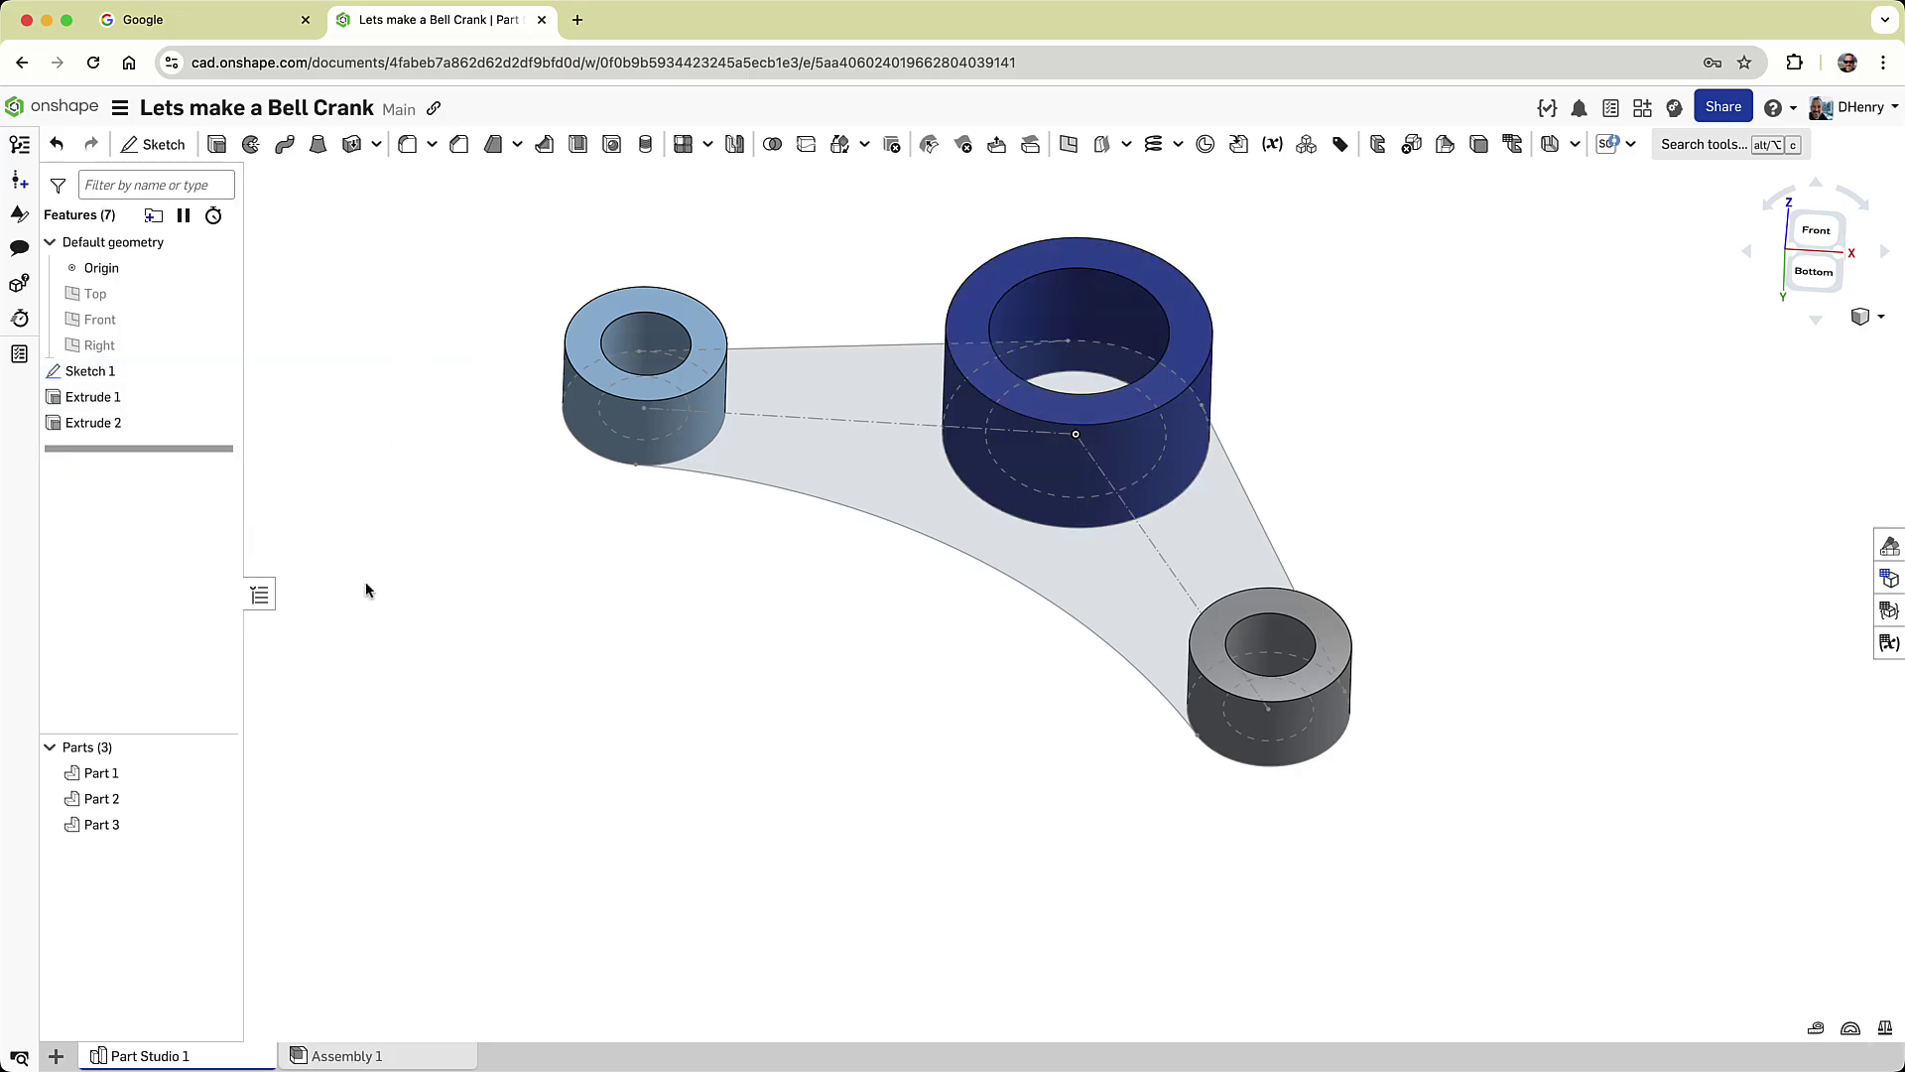
Chamfer the top edges of the left, large and lower bore holes by 2 mm.
left_click(458, 144)
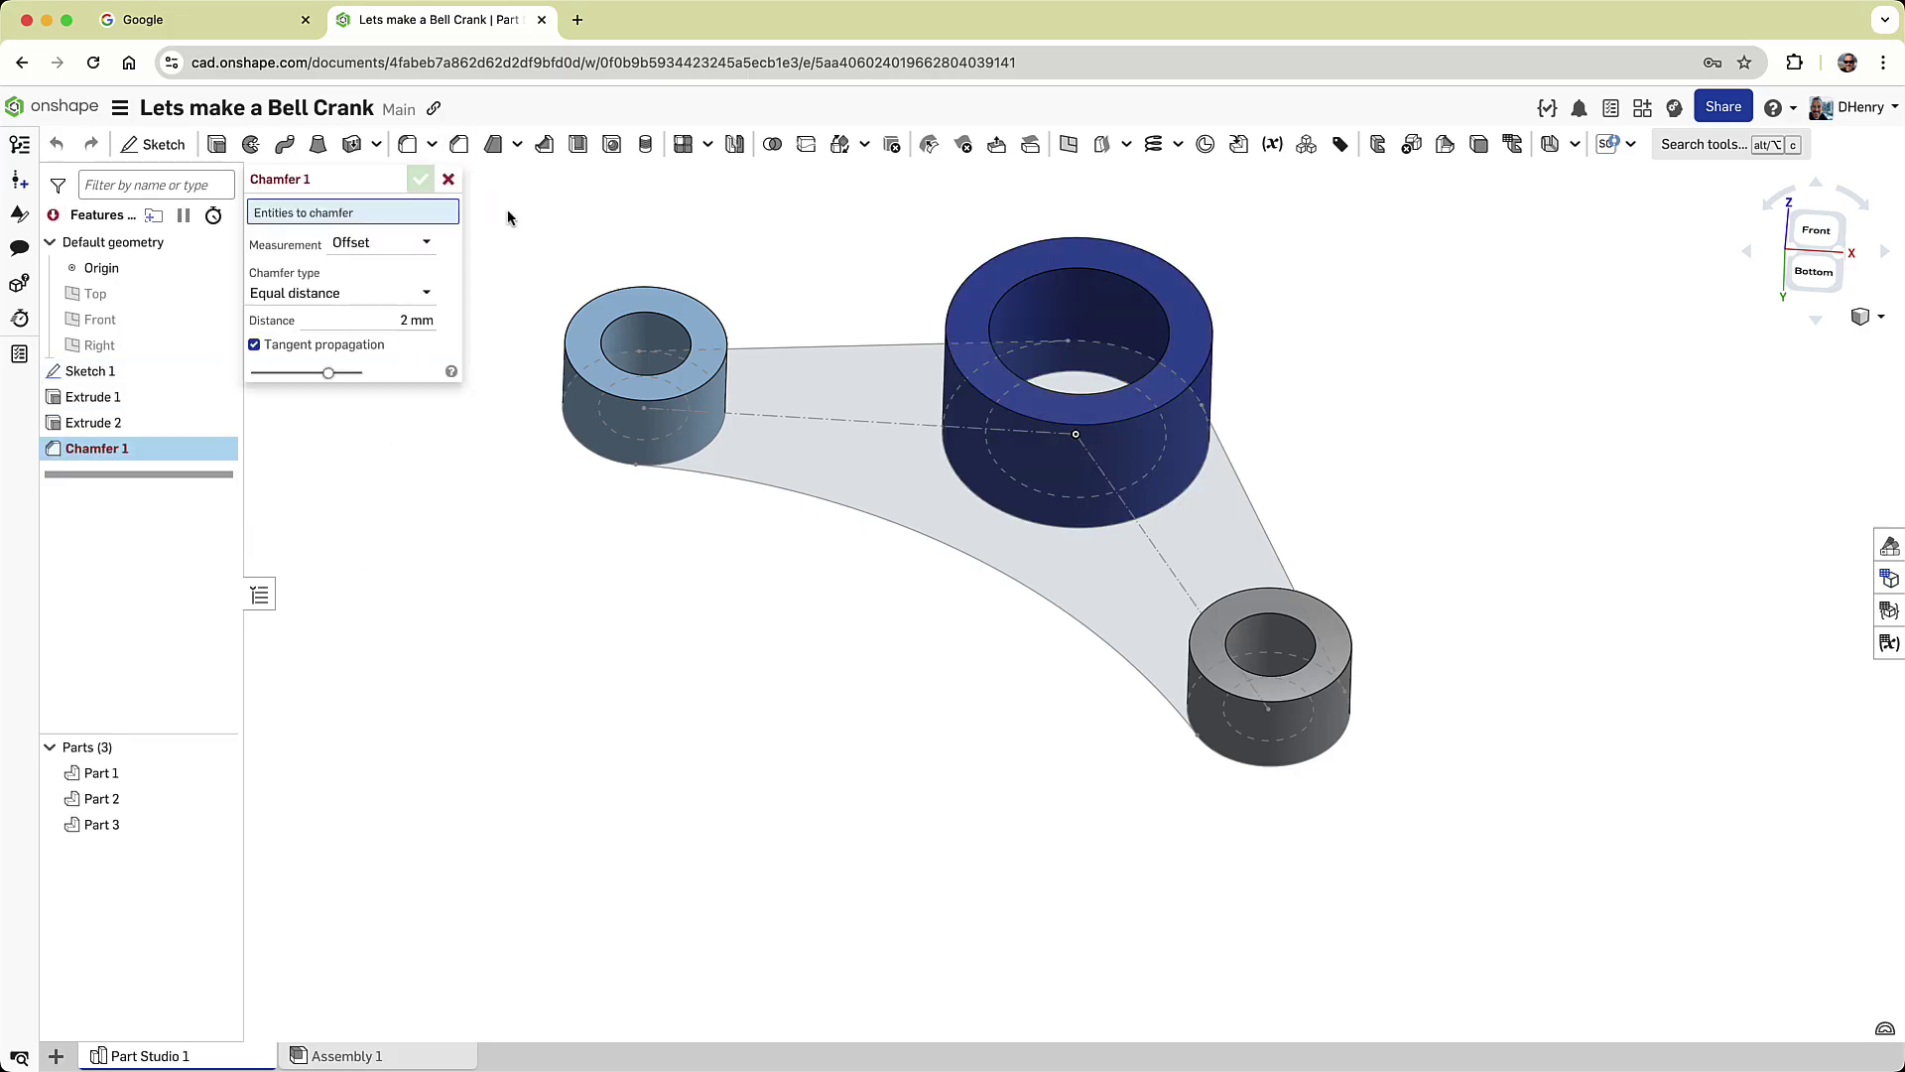
left_click(640, 315)
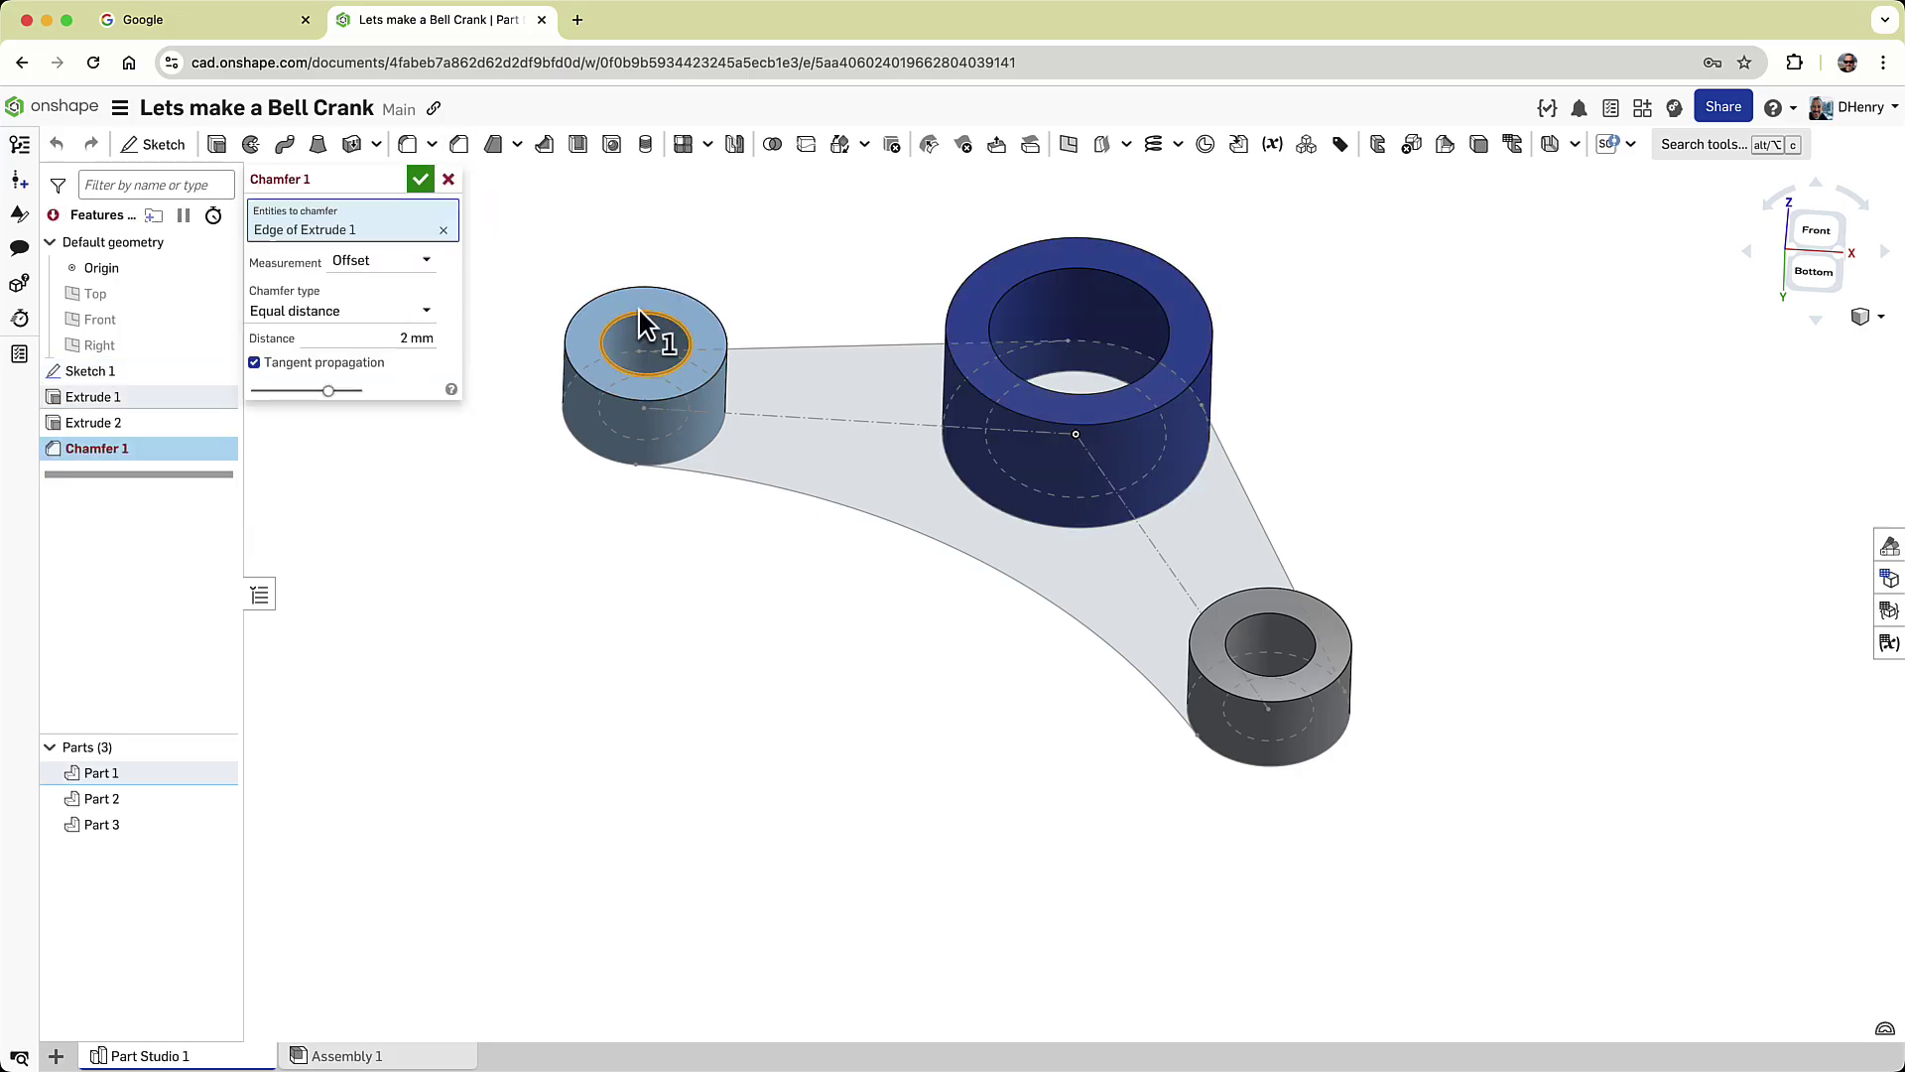
left_click(1026, 290)
left_click(1286, 635)
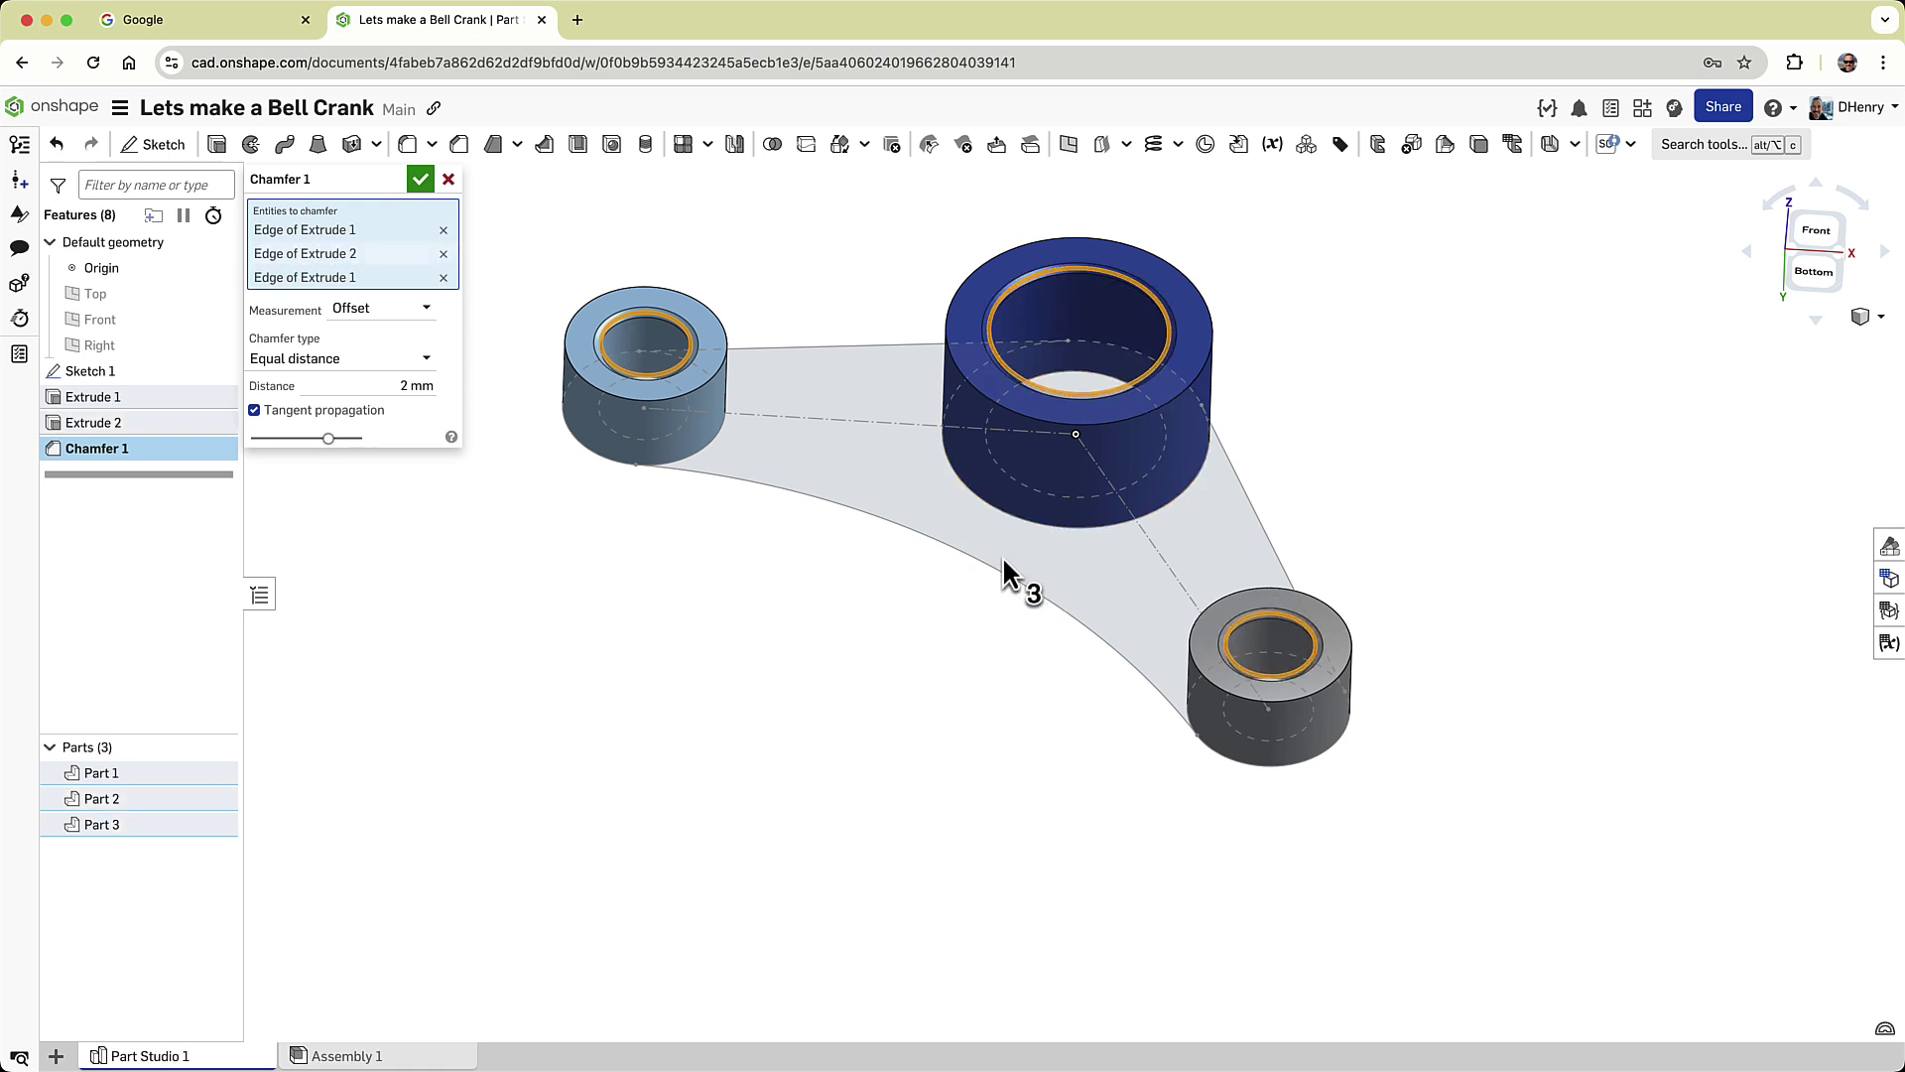
left_click(421, 179)
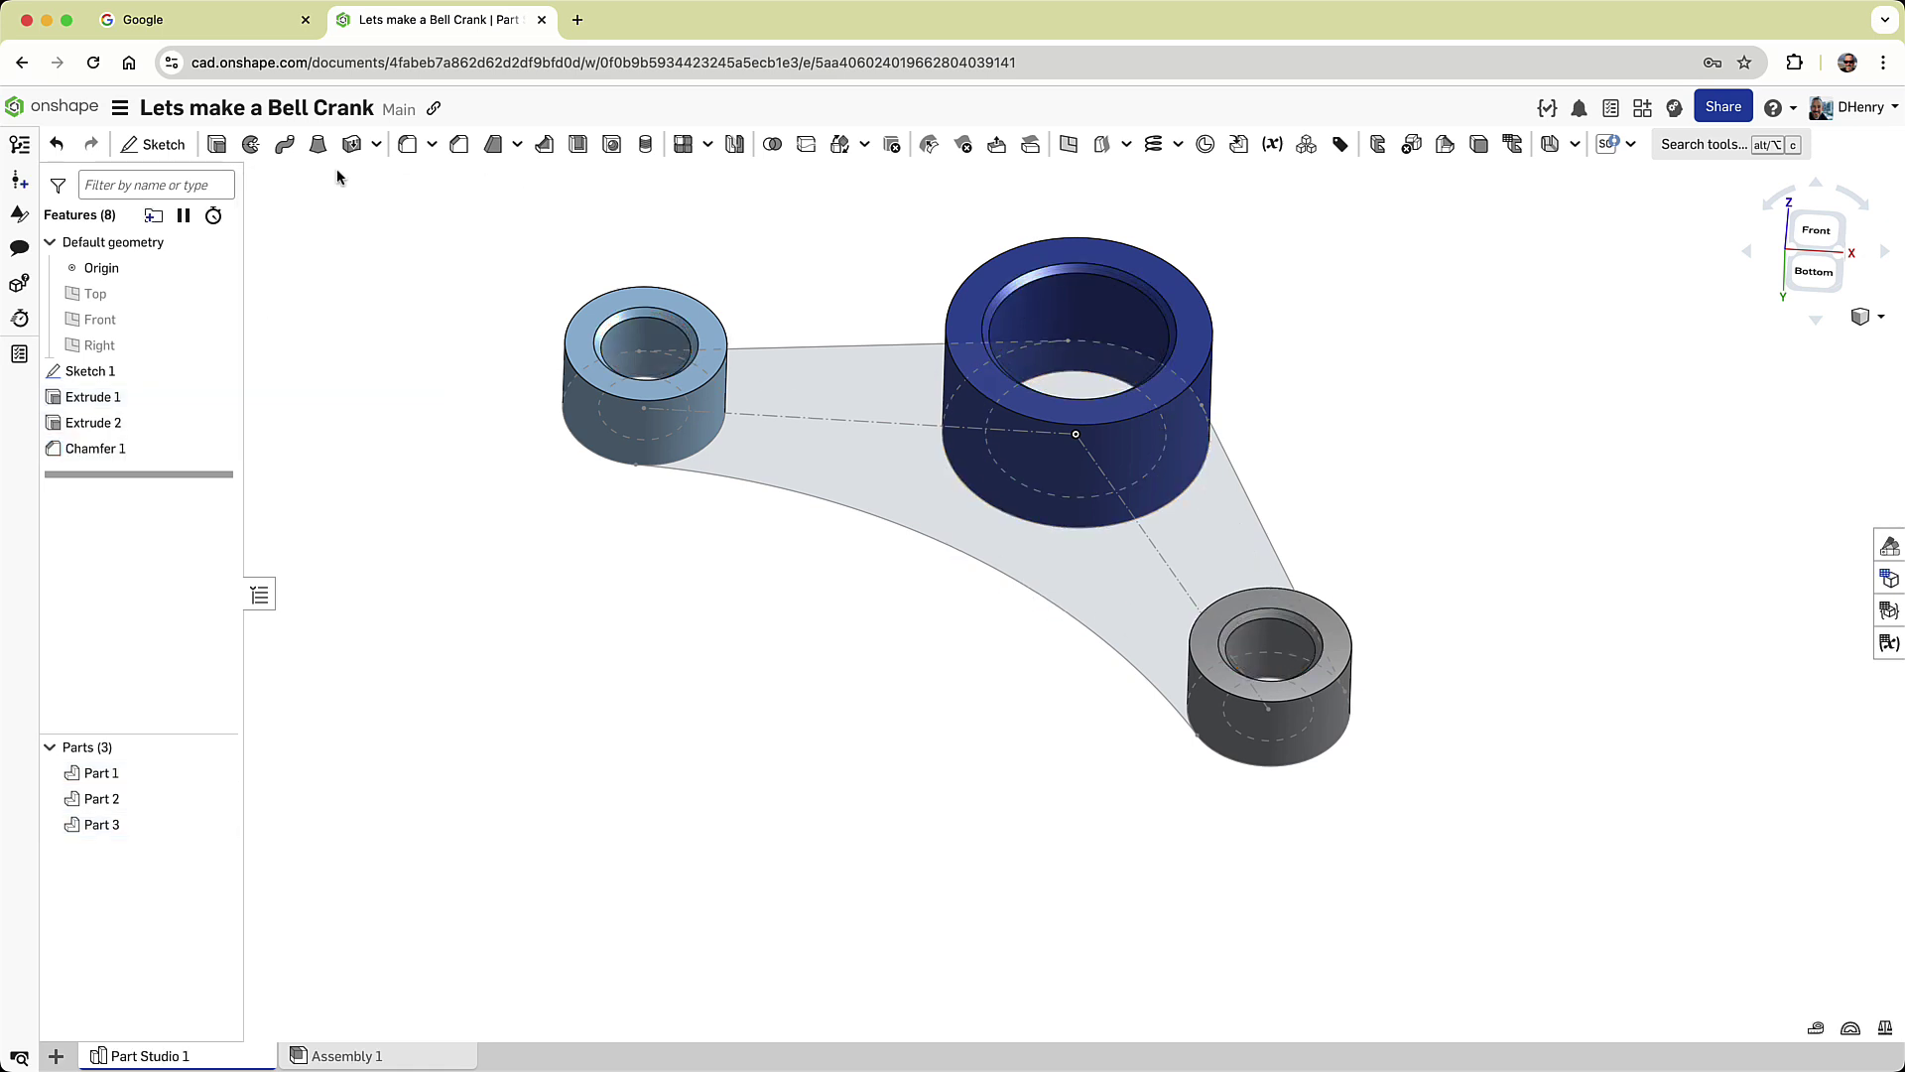
Extrude the web region 15 mm as Add, merging with all parts.
left_click(216, 143)
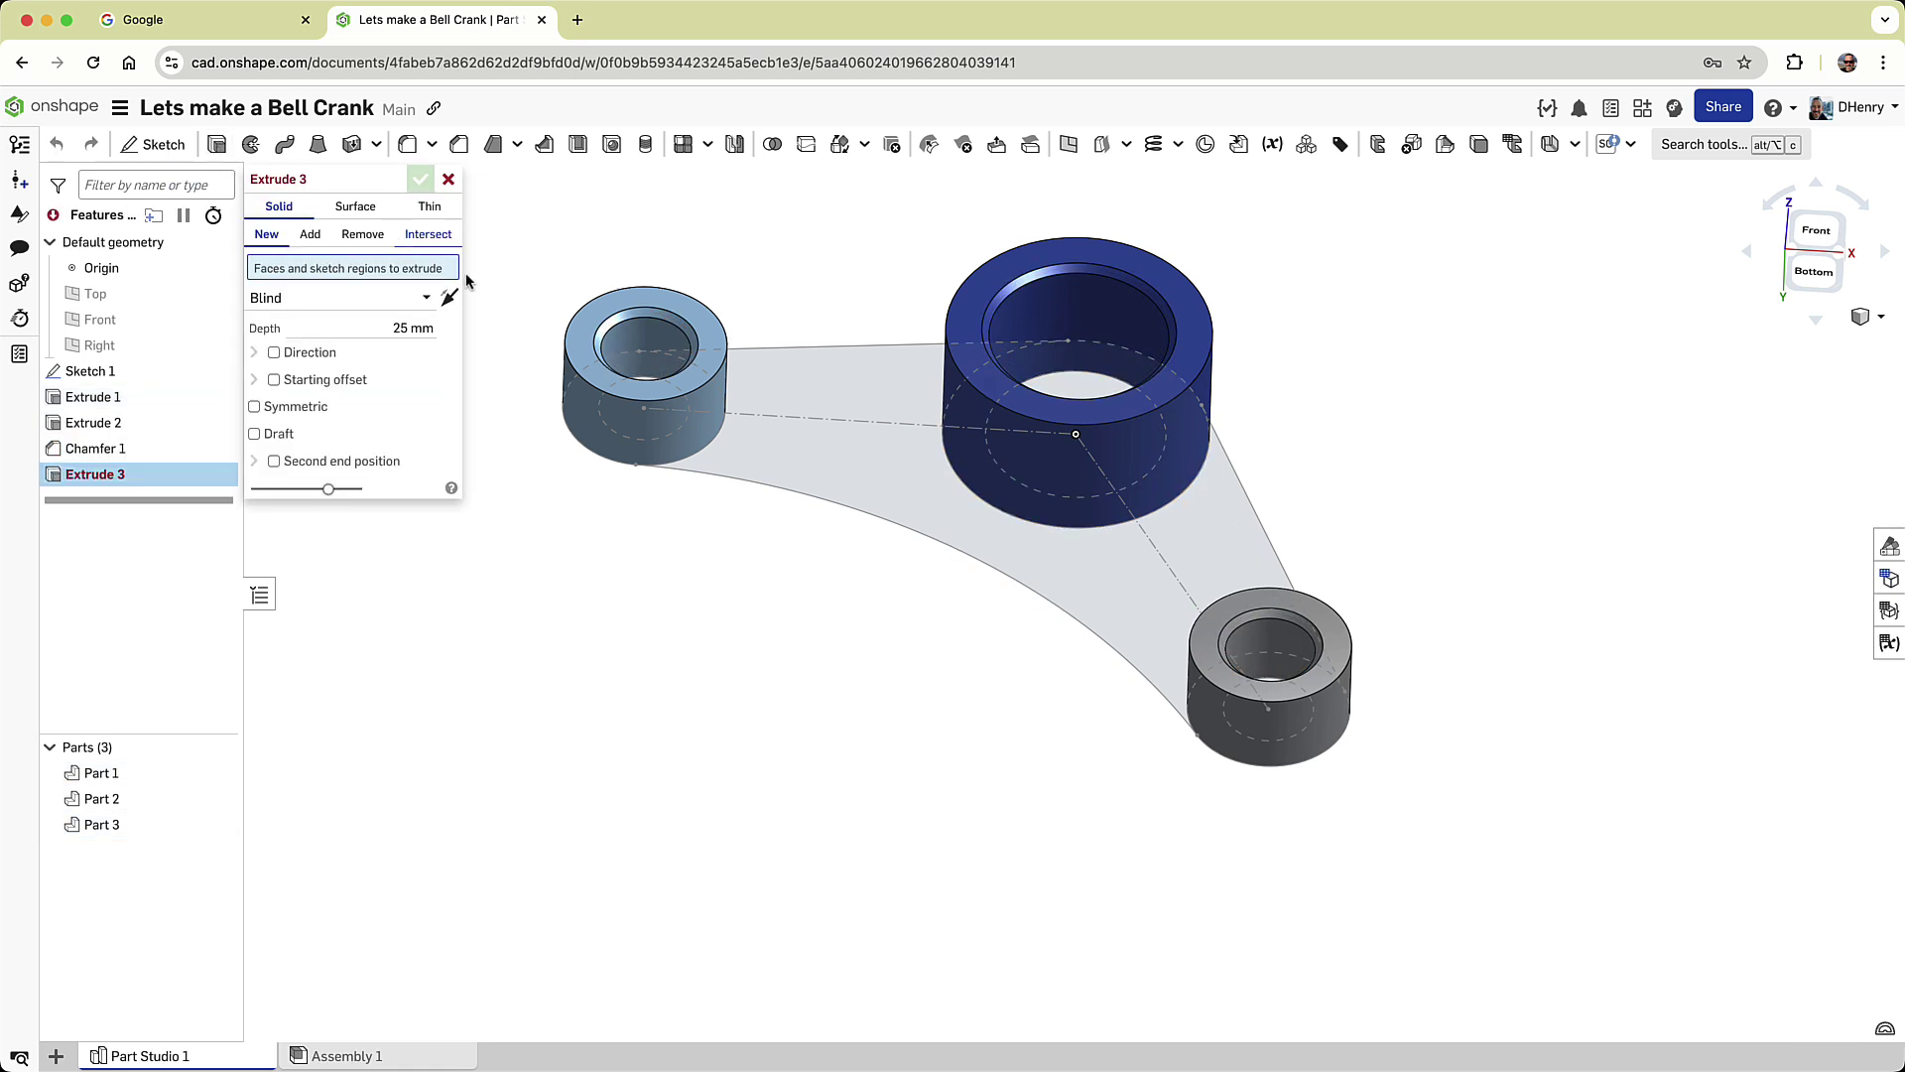
left_click(824, 382)
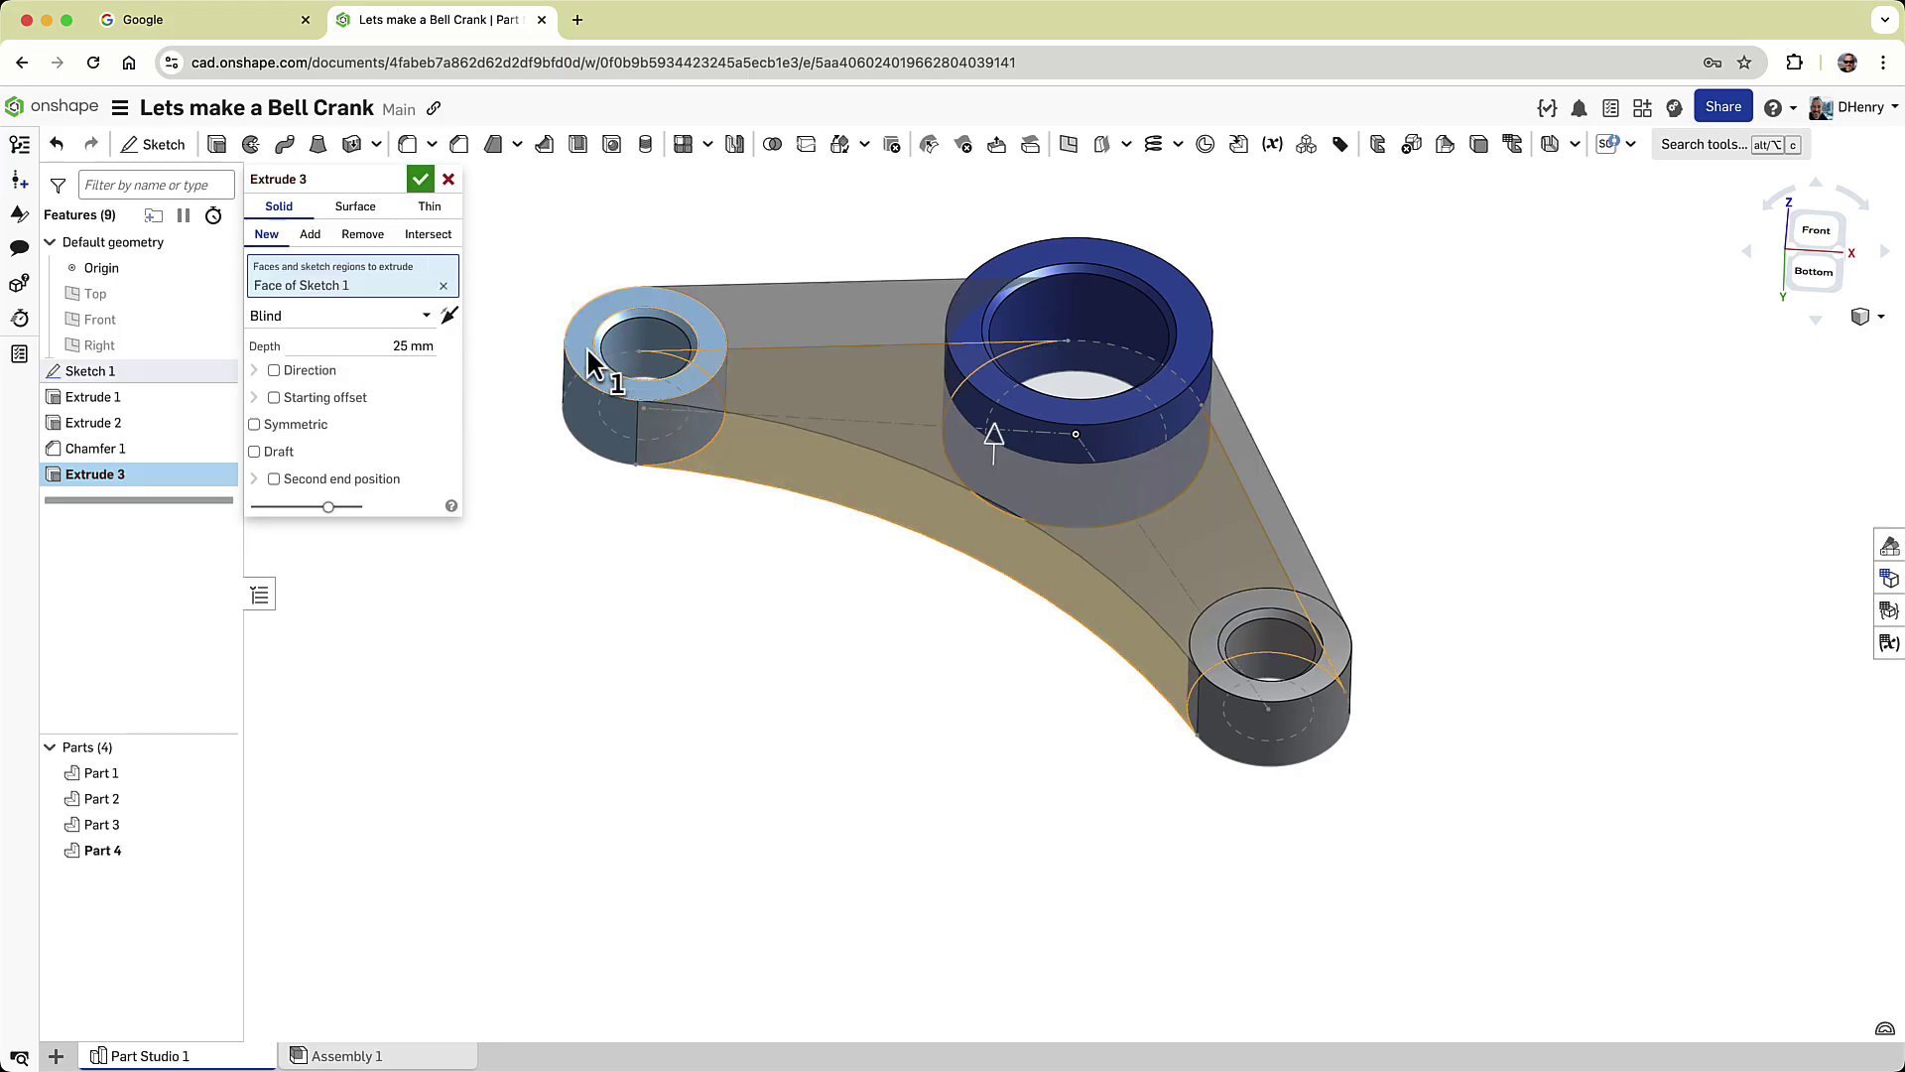
left_click(308, 235)
left_click(254, 505)
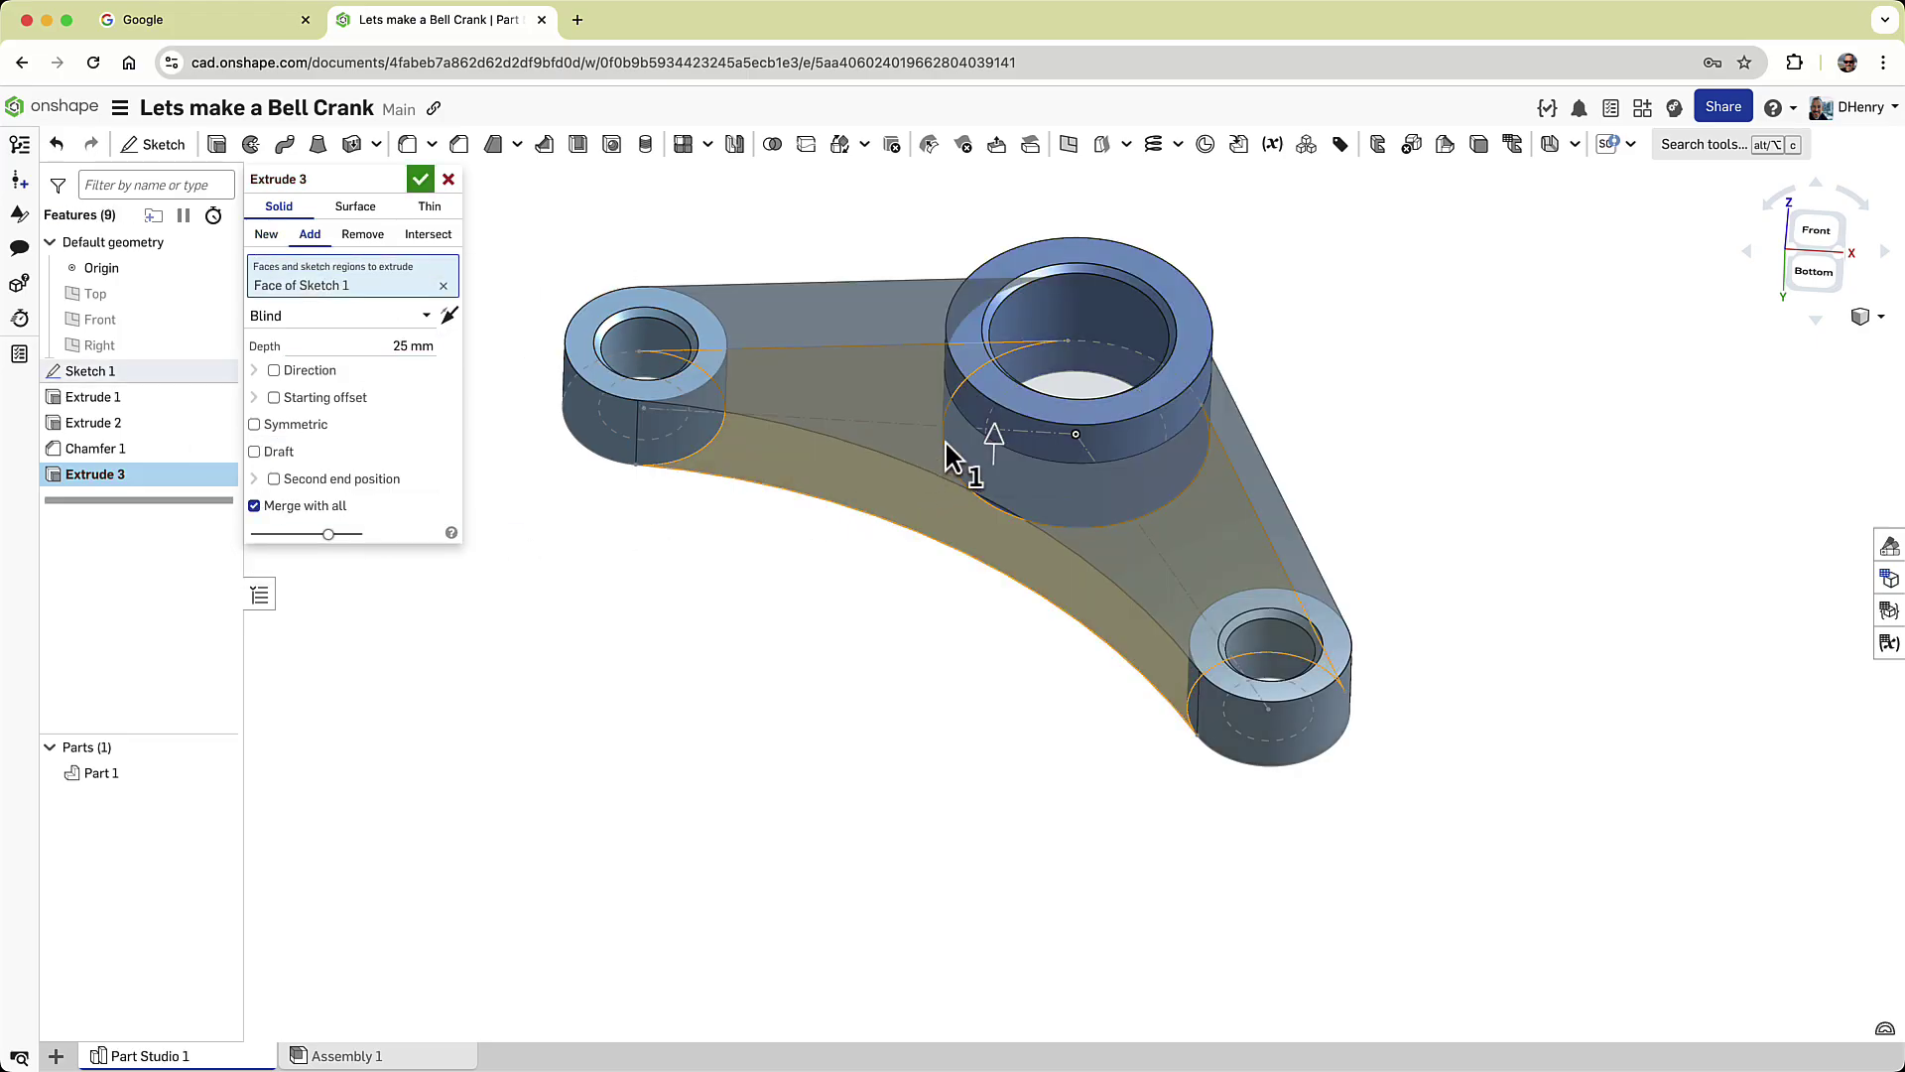
left_click(379, 346)
type("15")
left_click(420, 181)
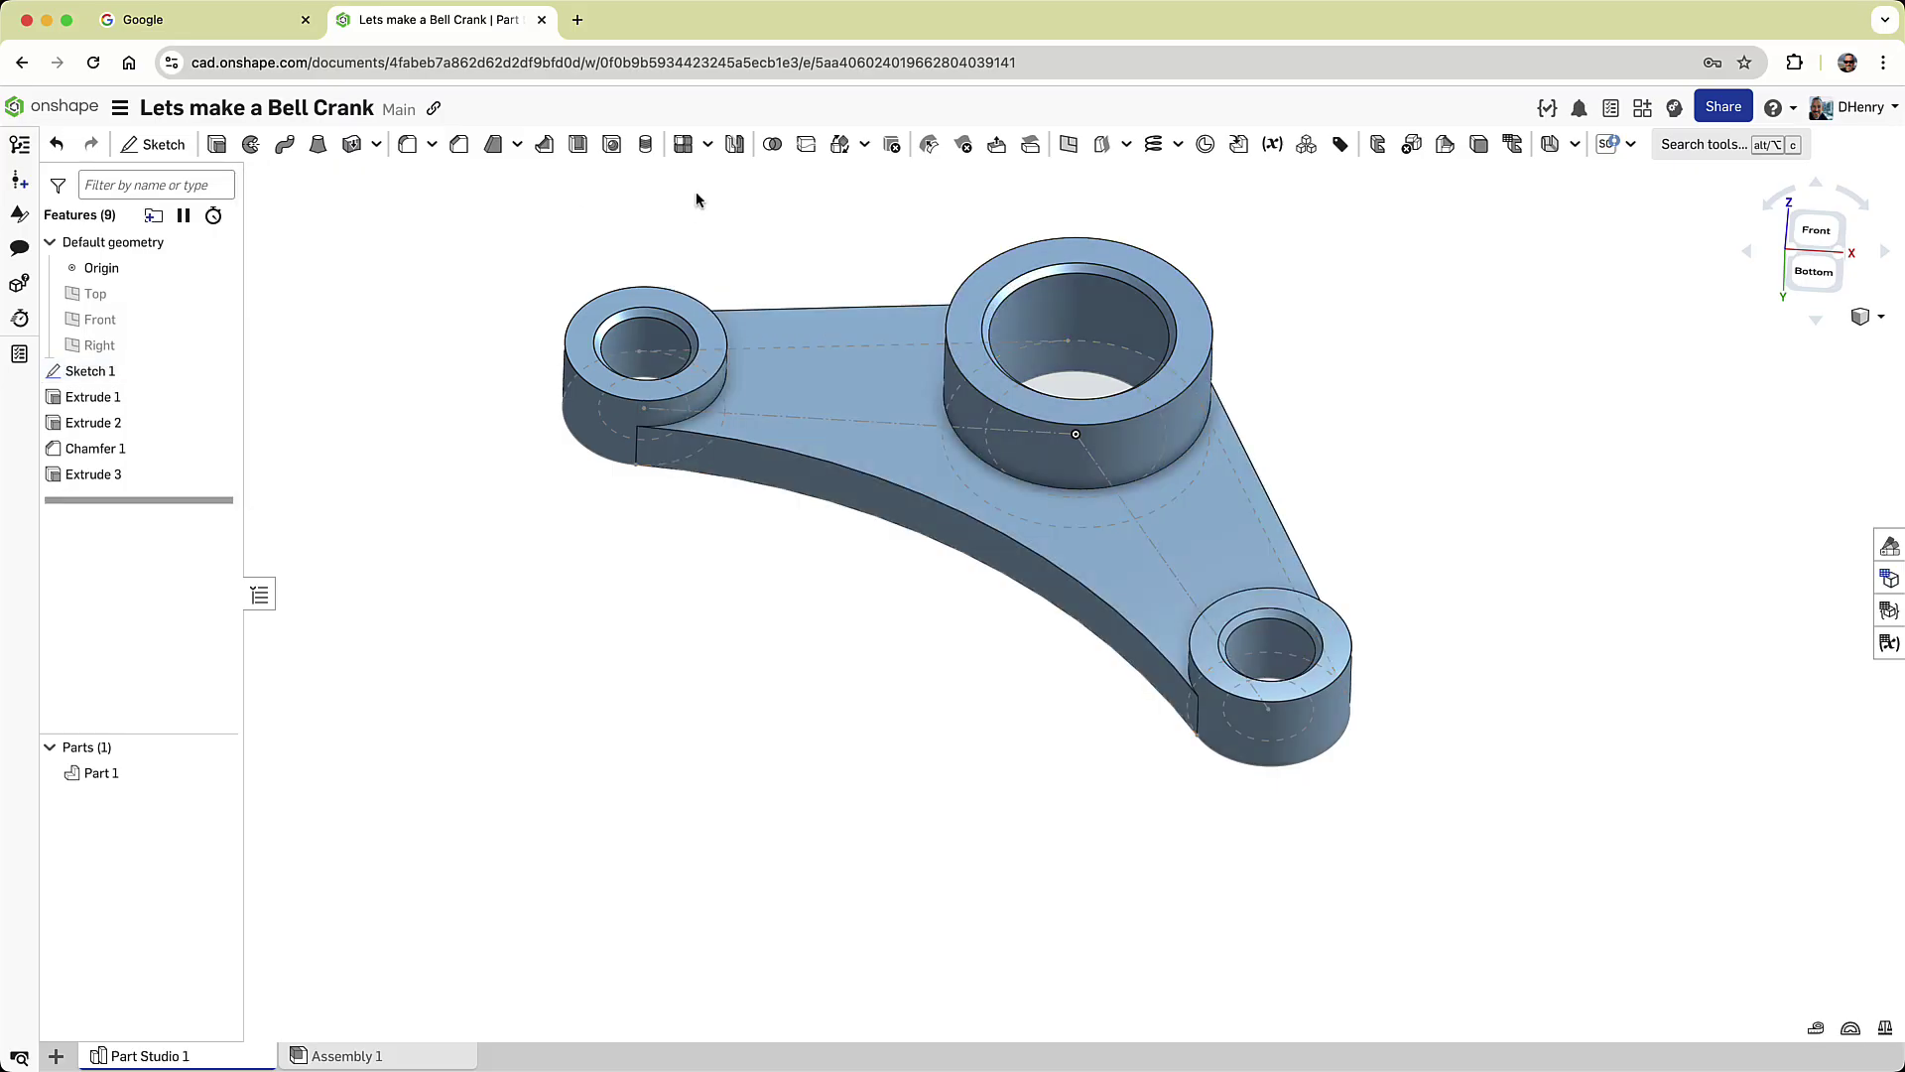
scroll(852, 306, "up", 2)
scroll(855, 302, "up", 1)
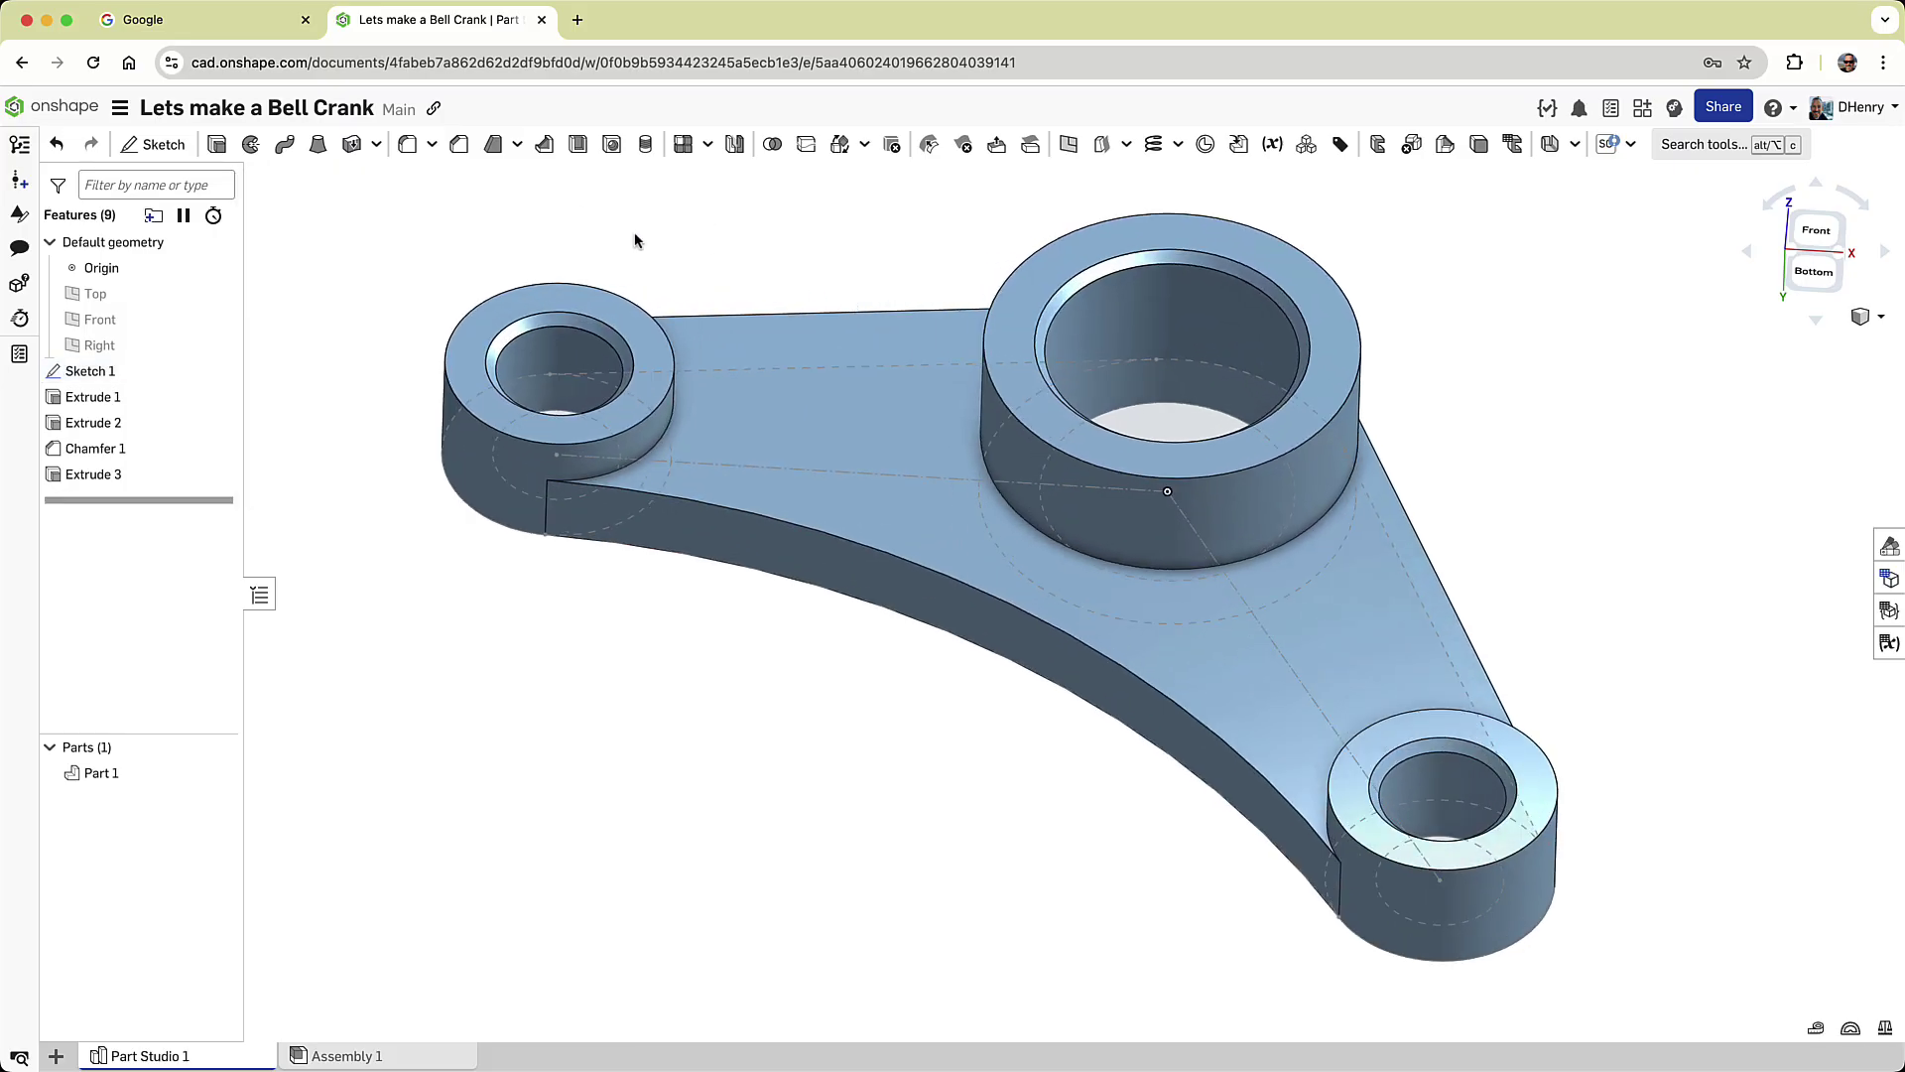
Hide Sketch 1 and fillet the base edges of the three bosses at 5 mm.
left_click(213, 372)
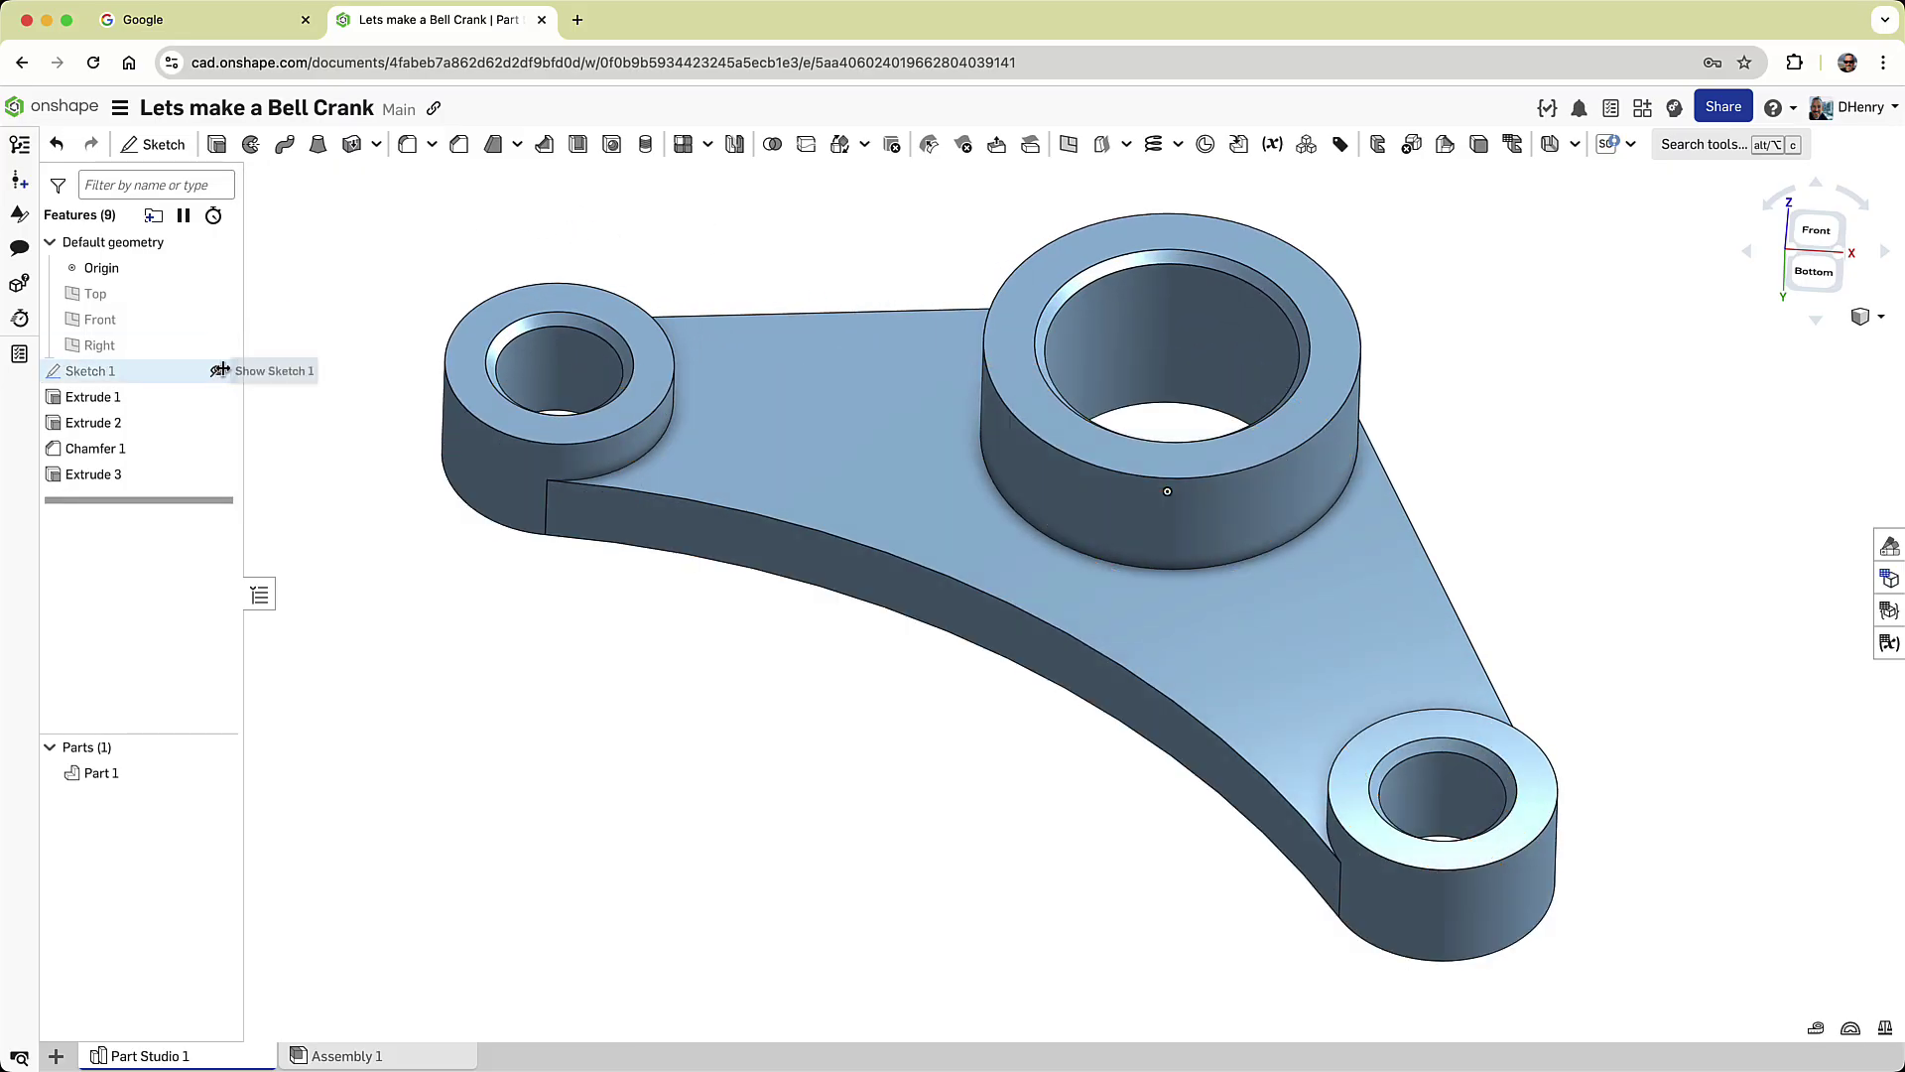
left_click(407, 159)
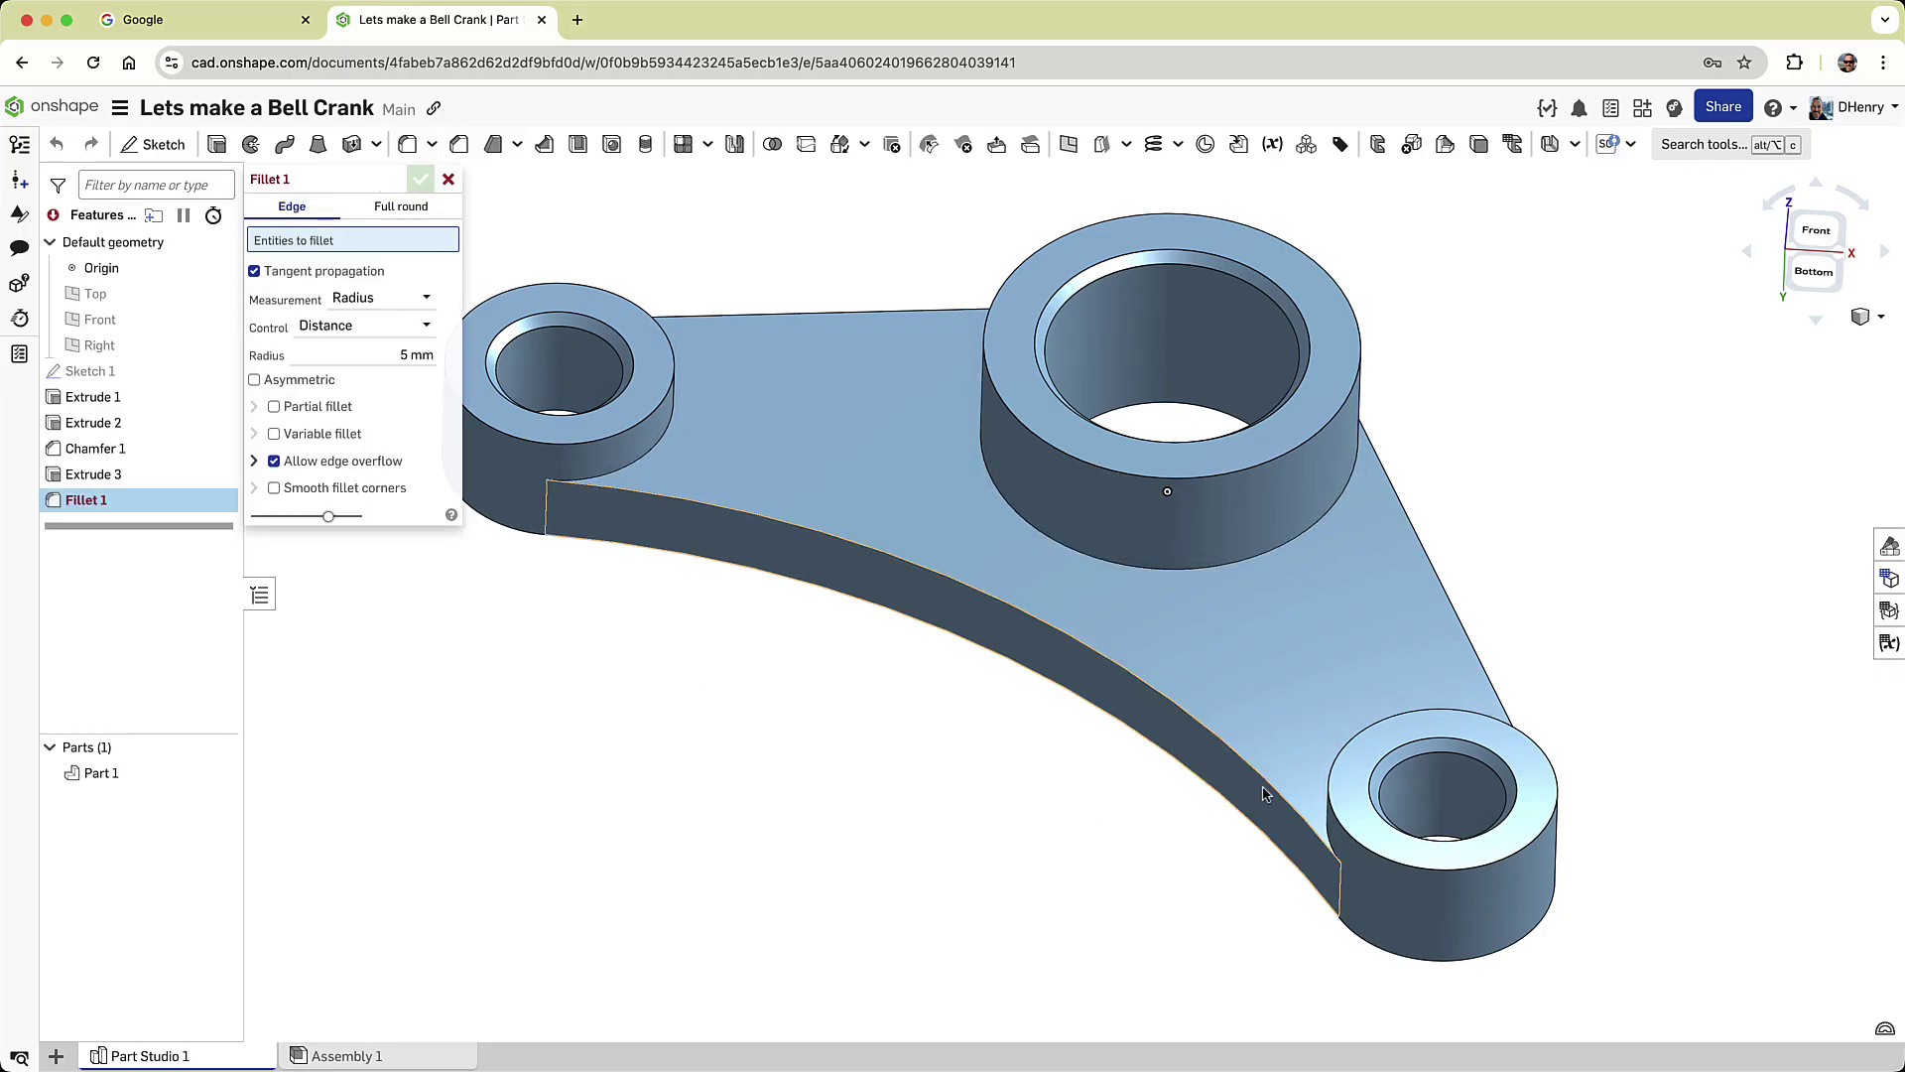
left_click(1325, 807)
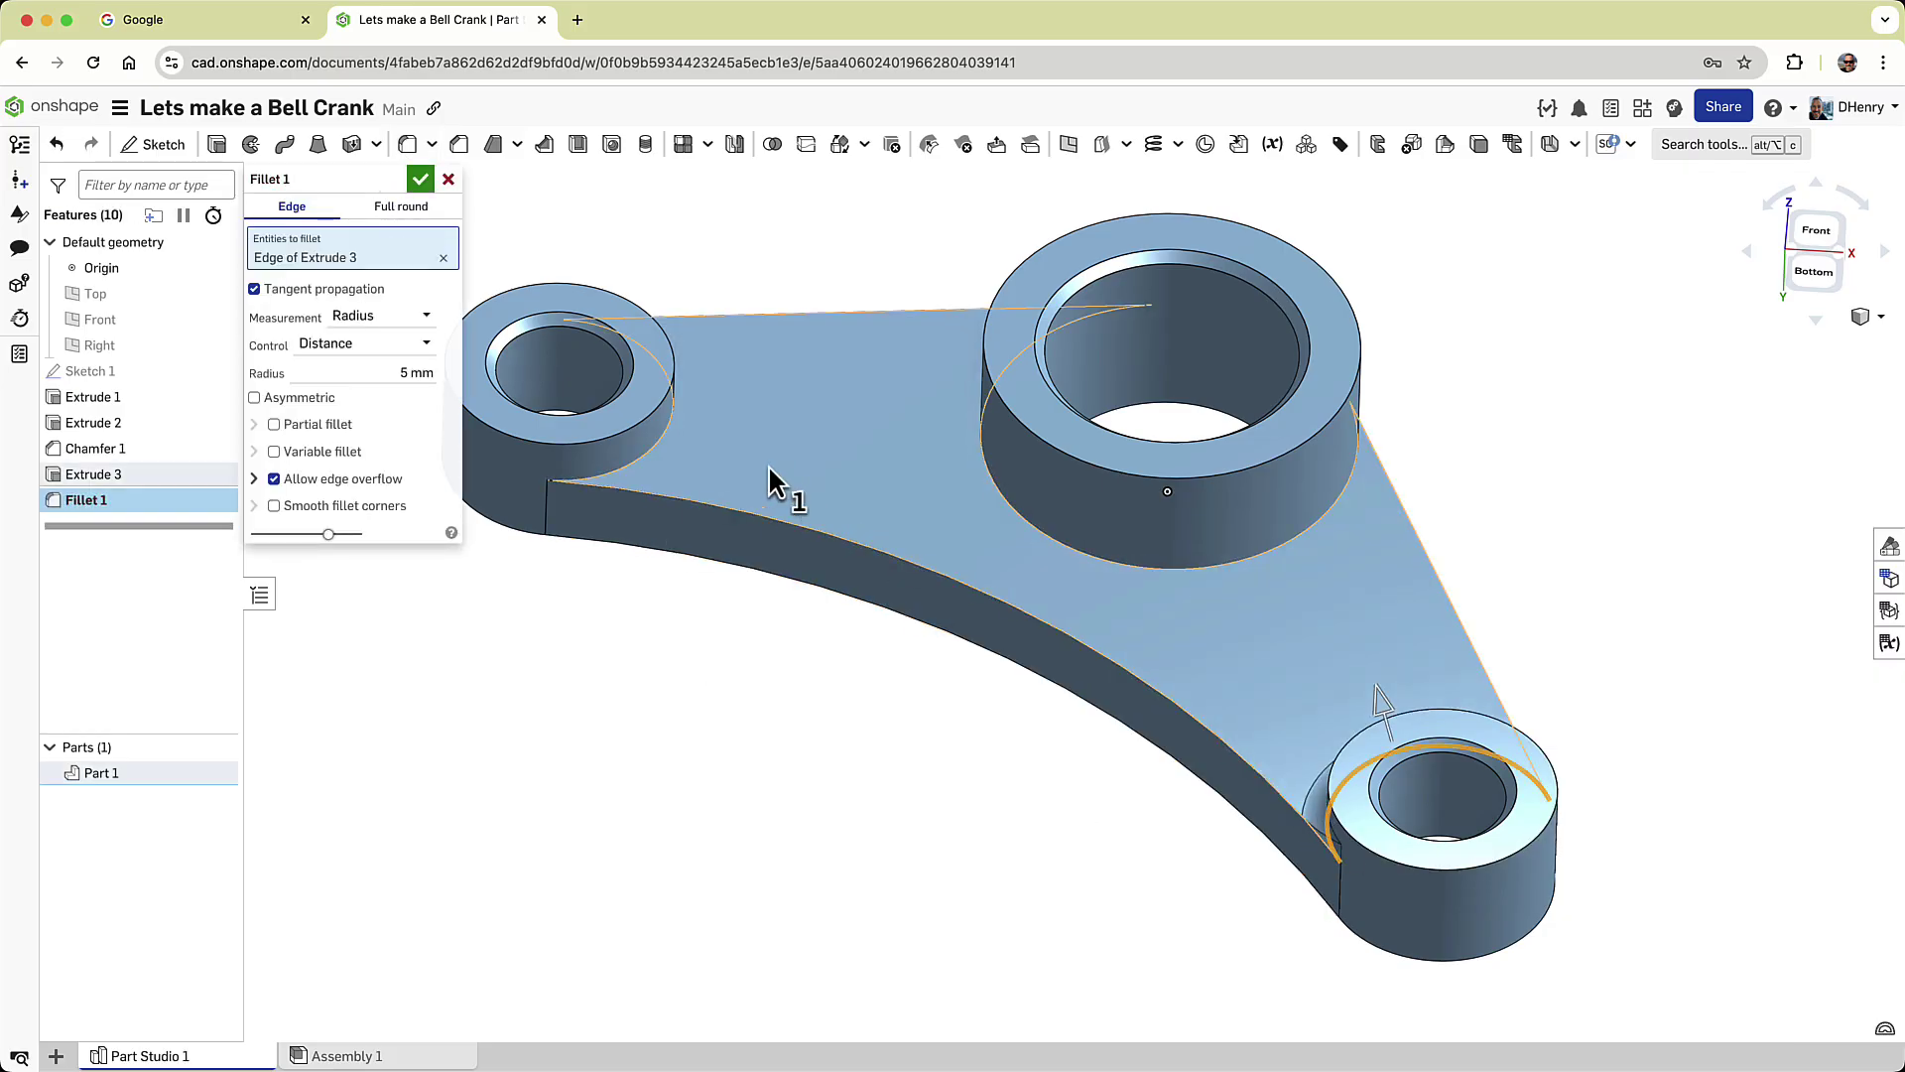
left_click(665, 432)
left_click(1032, 531)
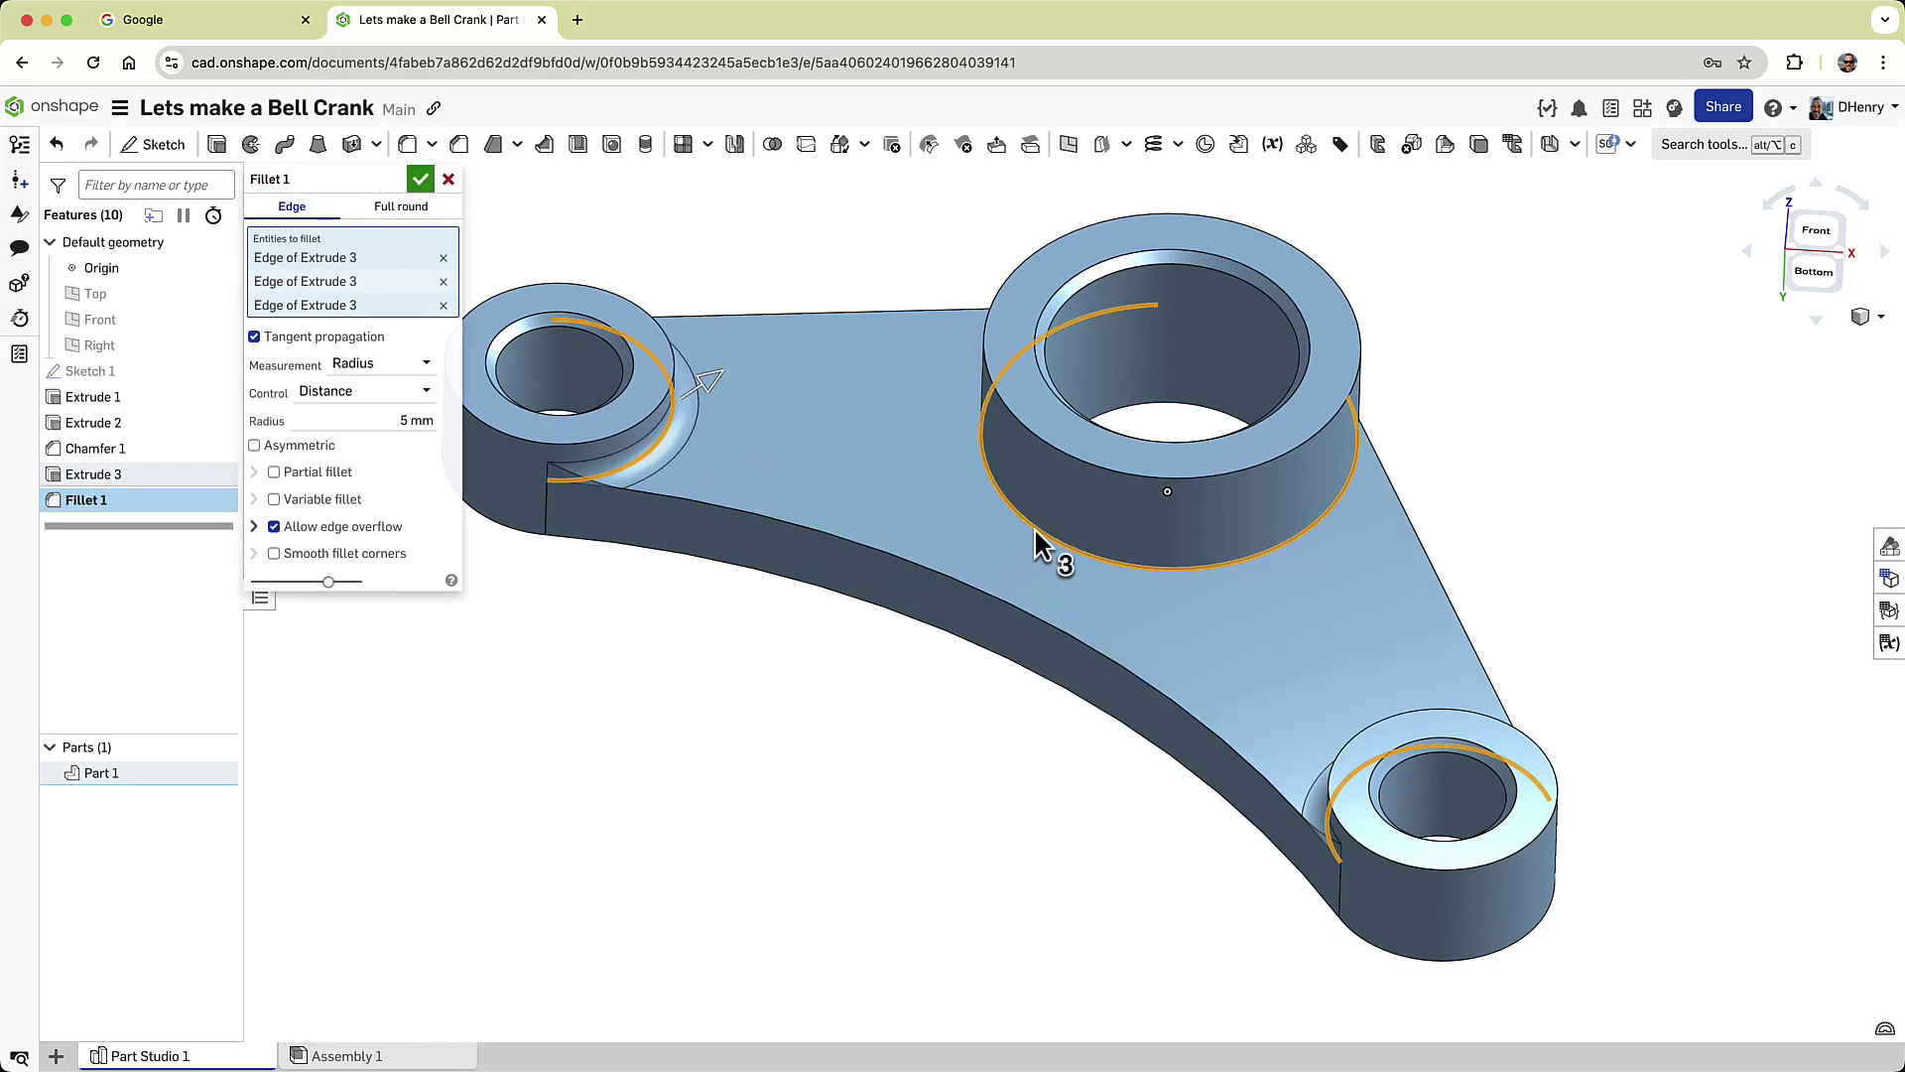
left_click_drag(1050, 546, 1057, 553)
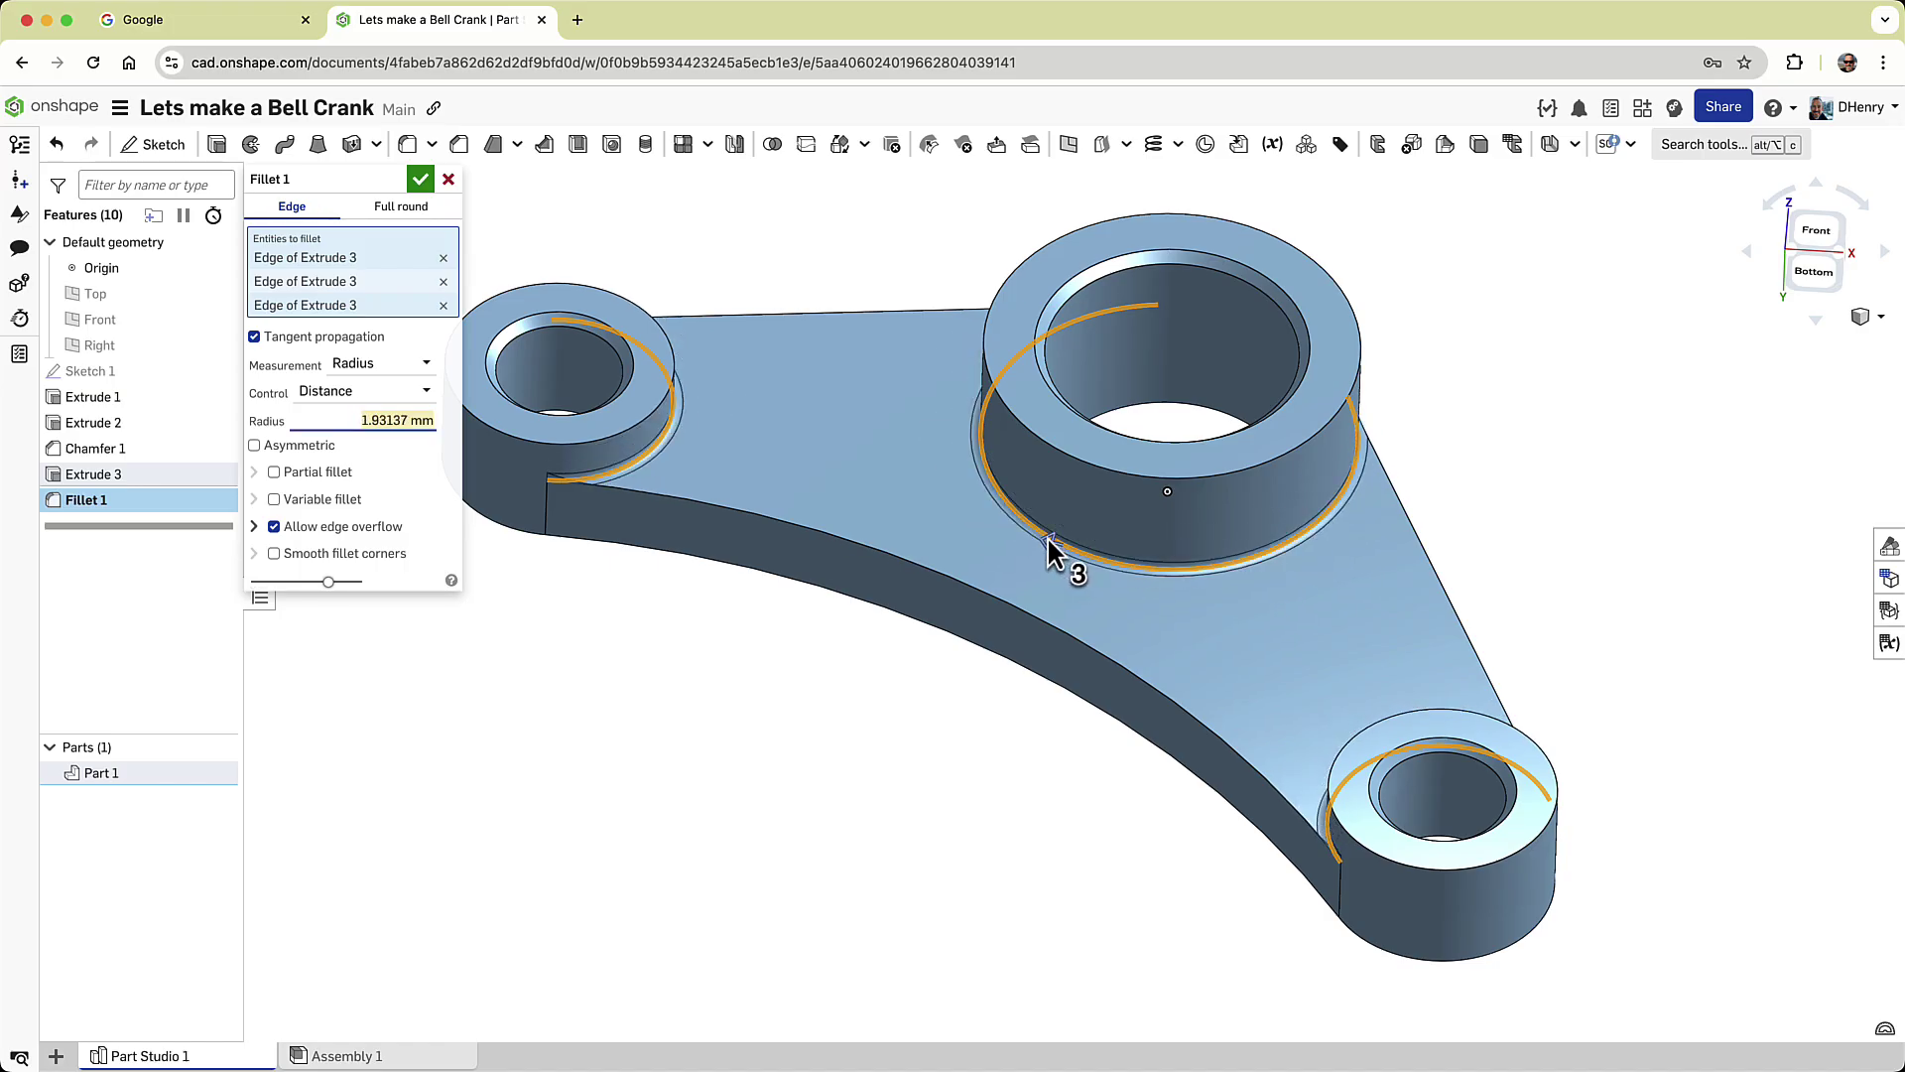
type("5")
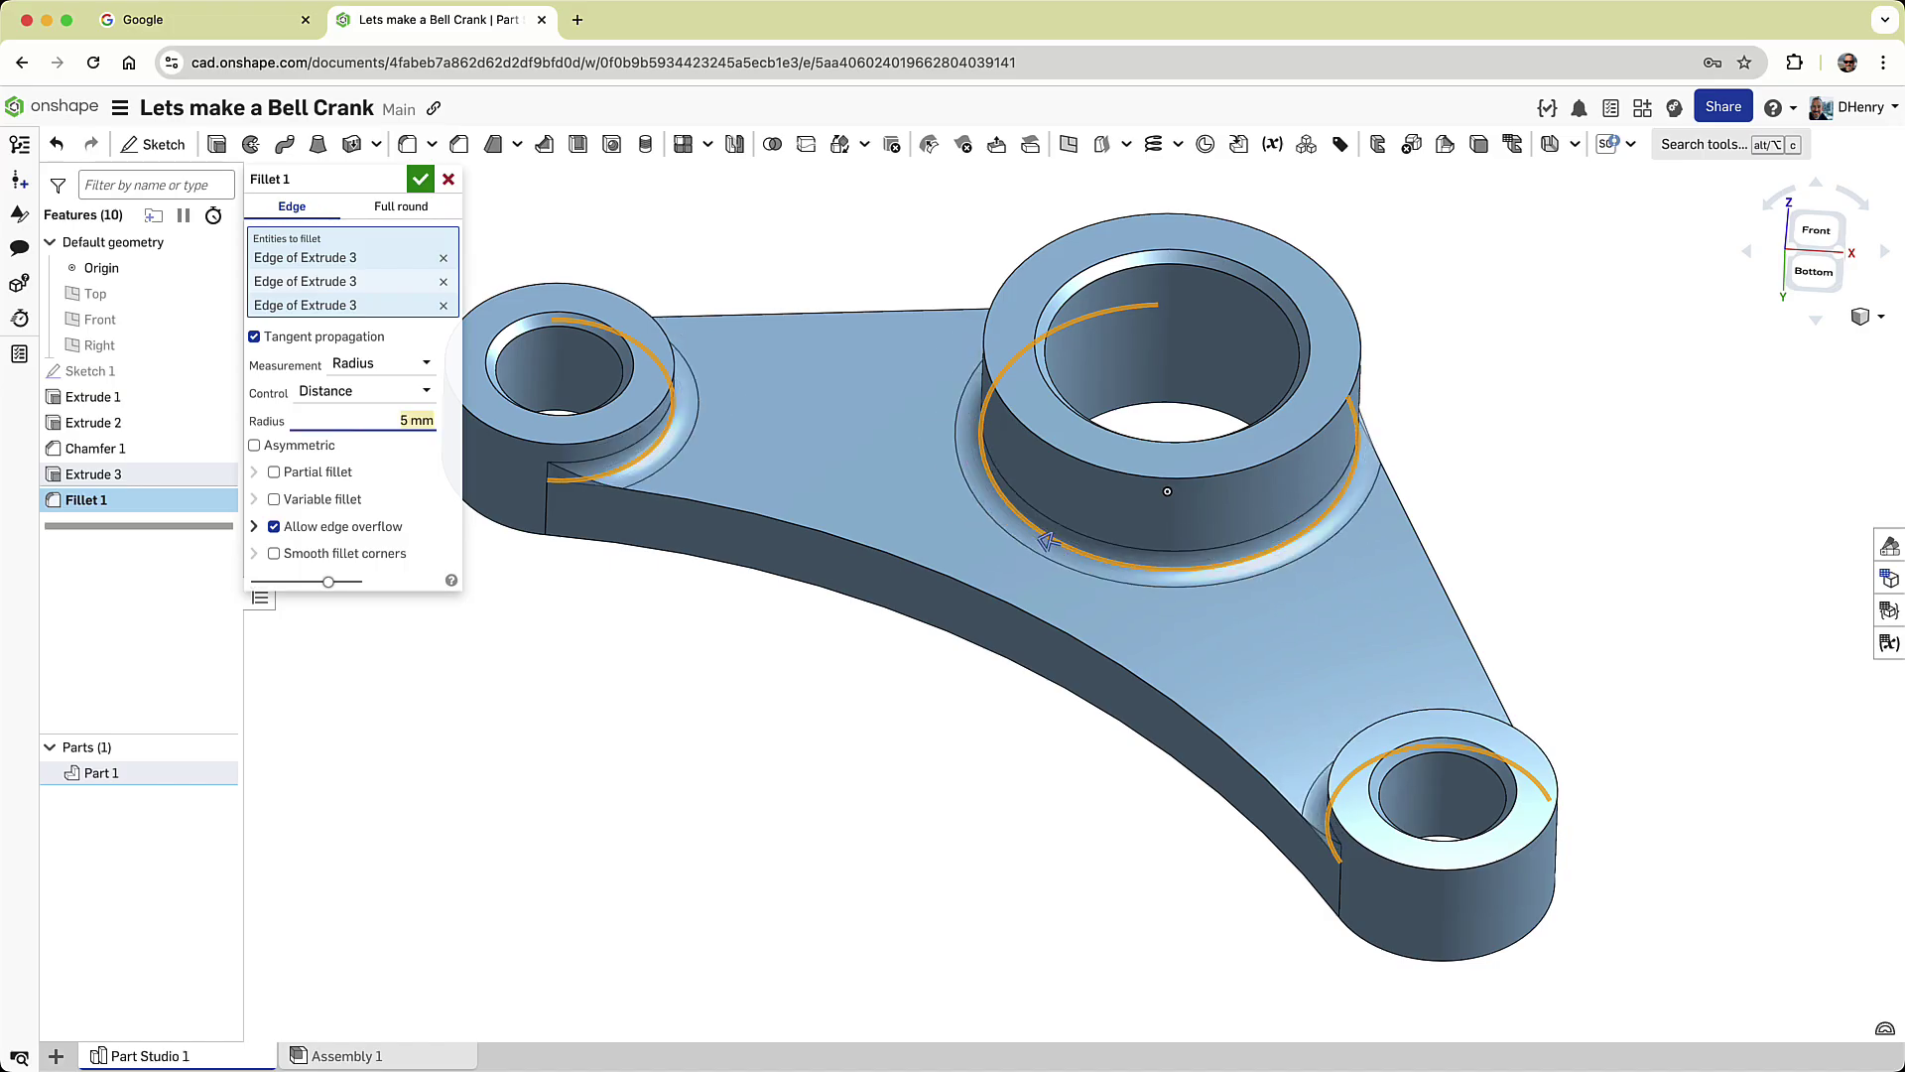
left_click(421, 179)
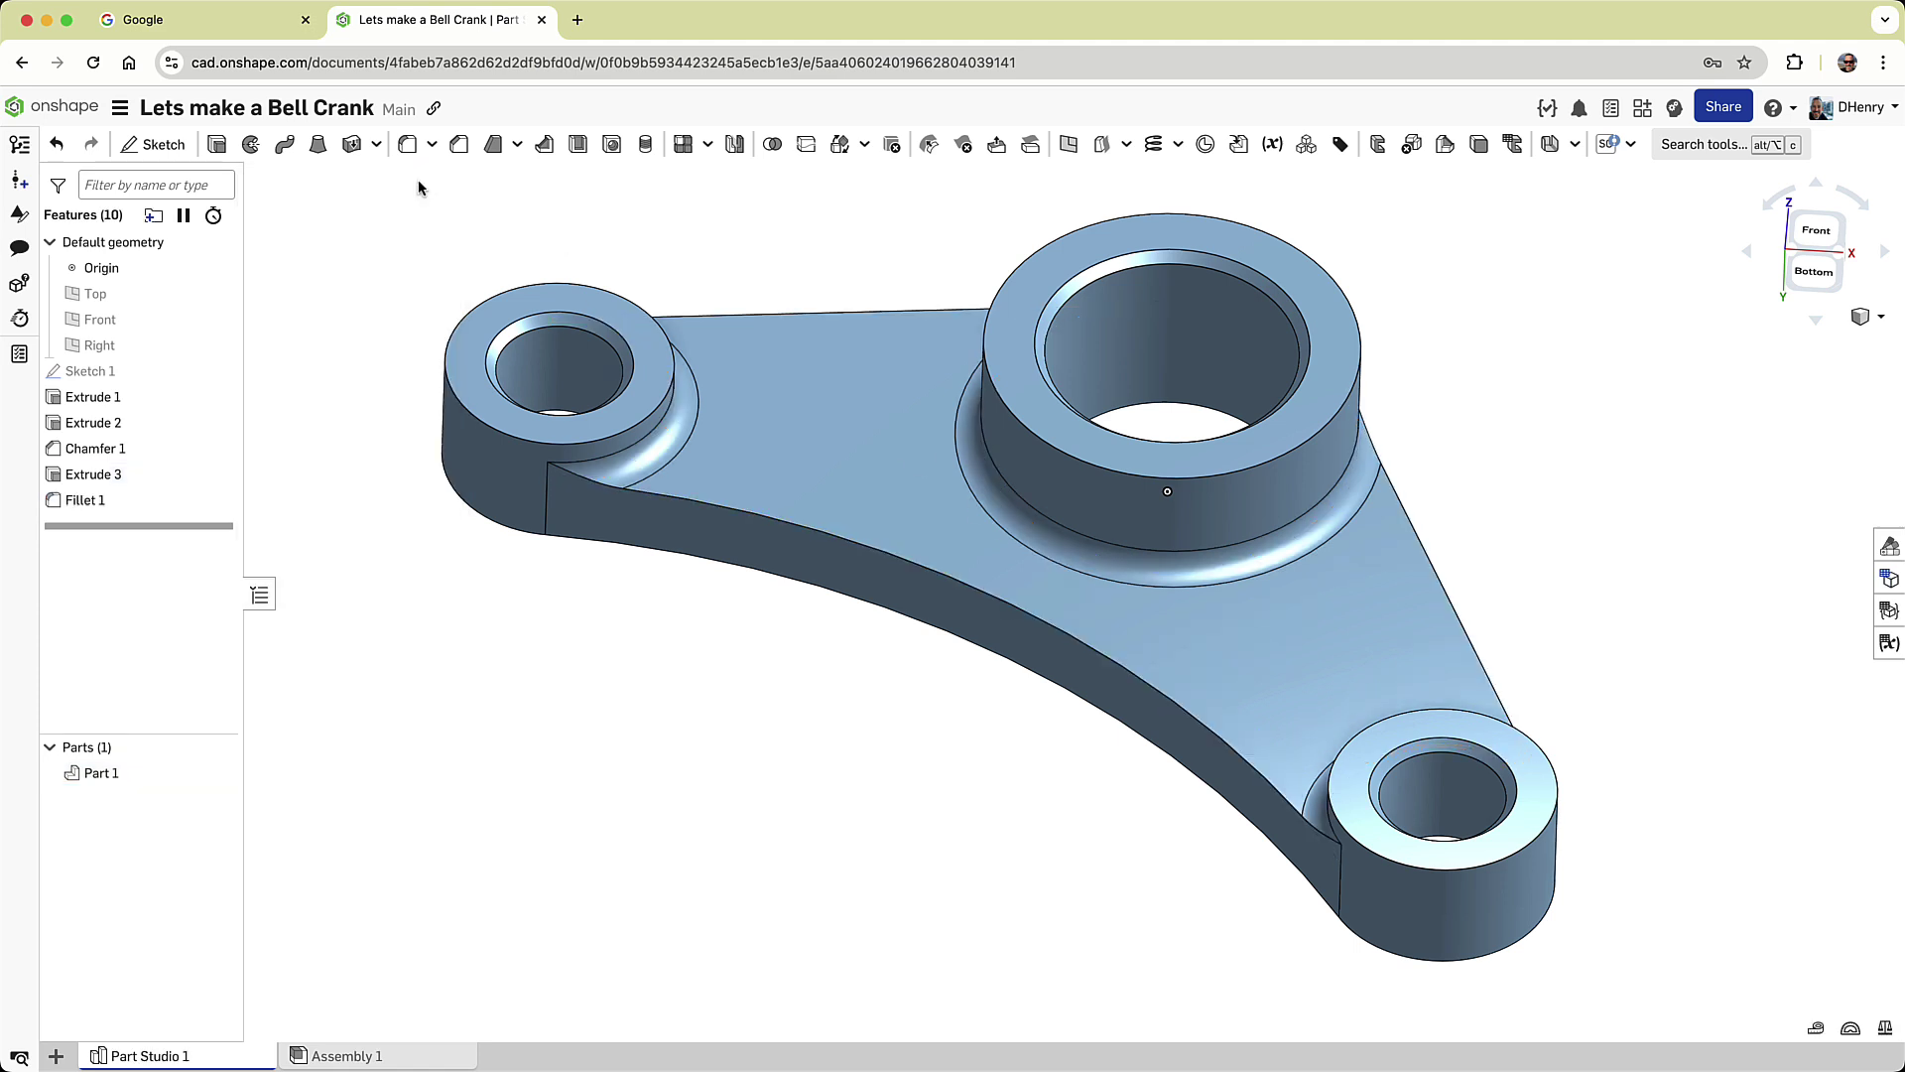
Fillet the web's upper back, curved front and right edges at 1.5 mm.
left_click(407, 144)
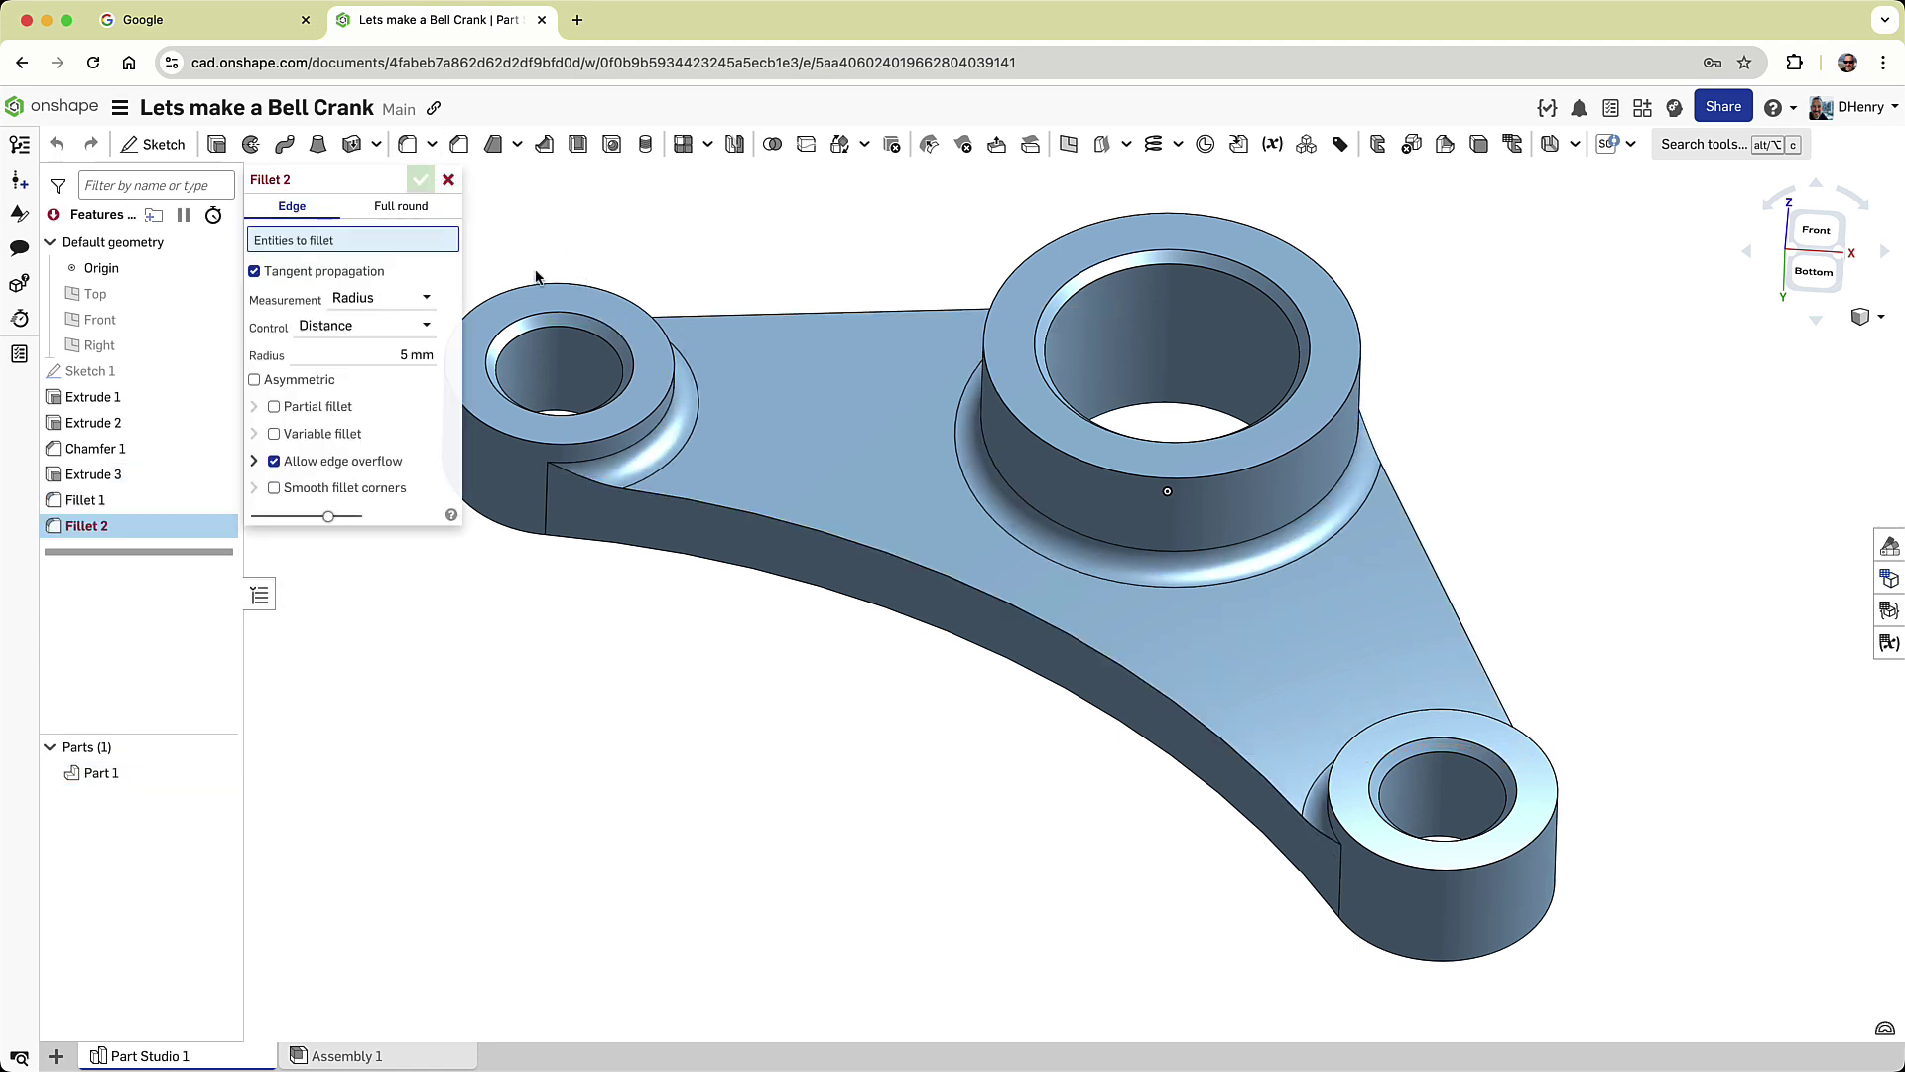
left_click(379, 362)
type("1")
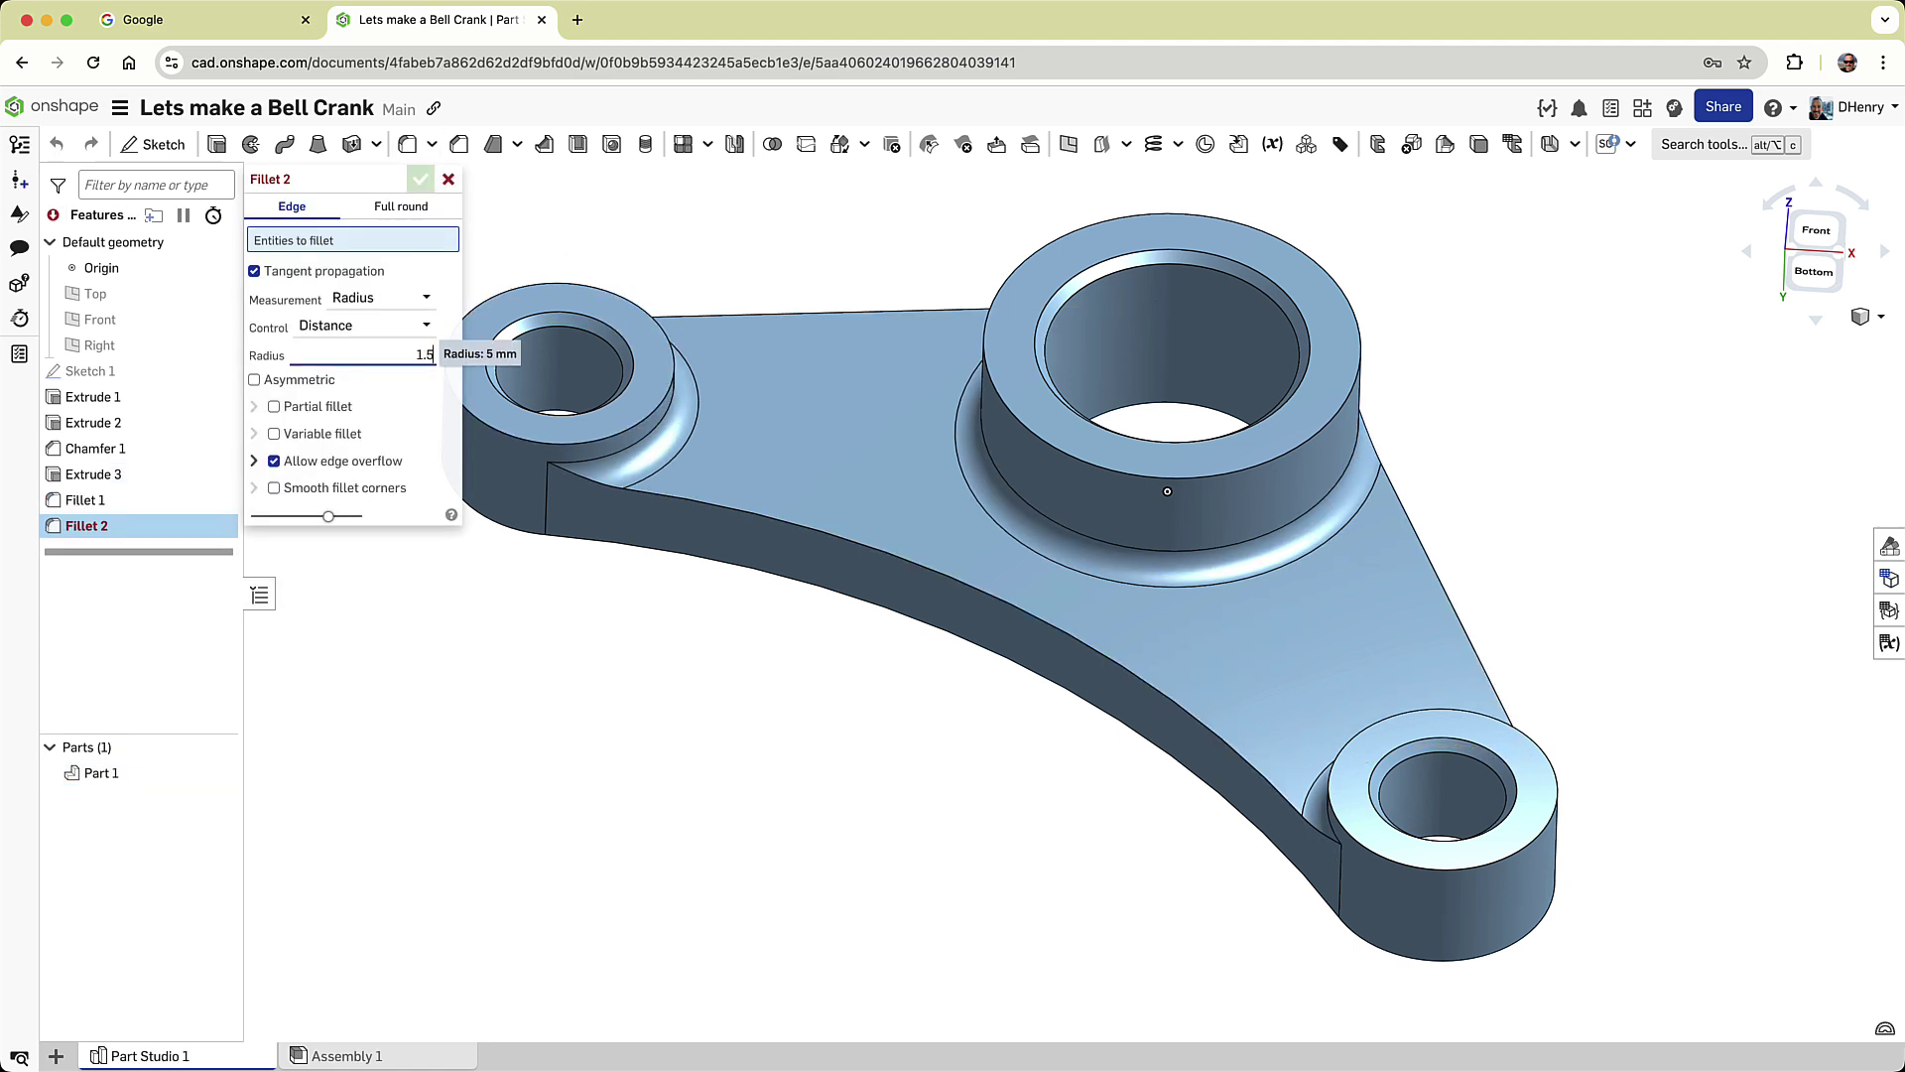
type(".5")
left_click(754, 313)
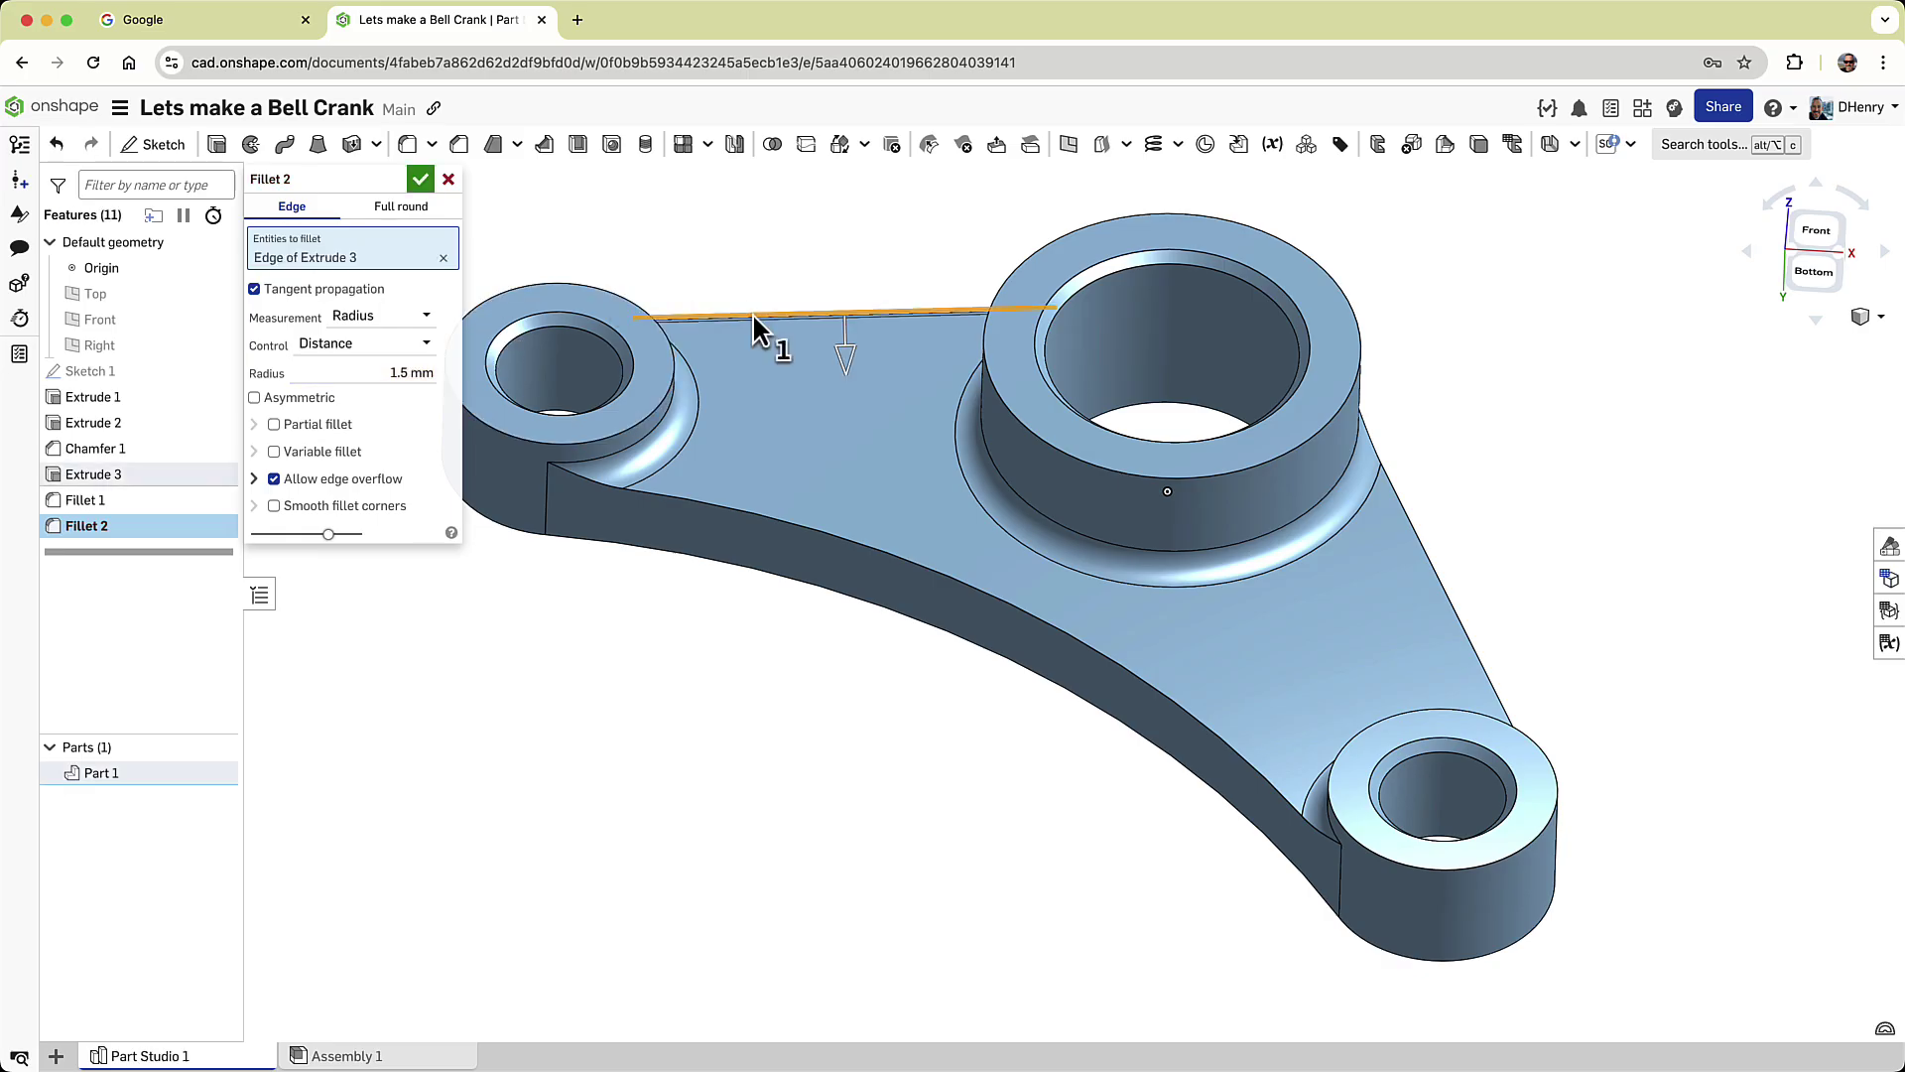
left_click(759, 529)
left_click(1440, 587)
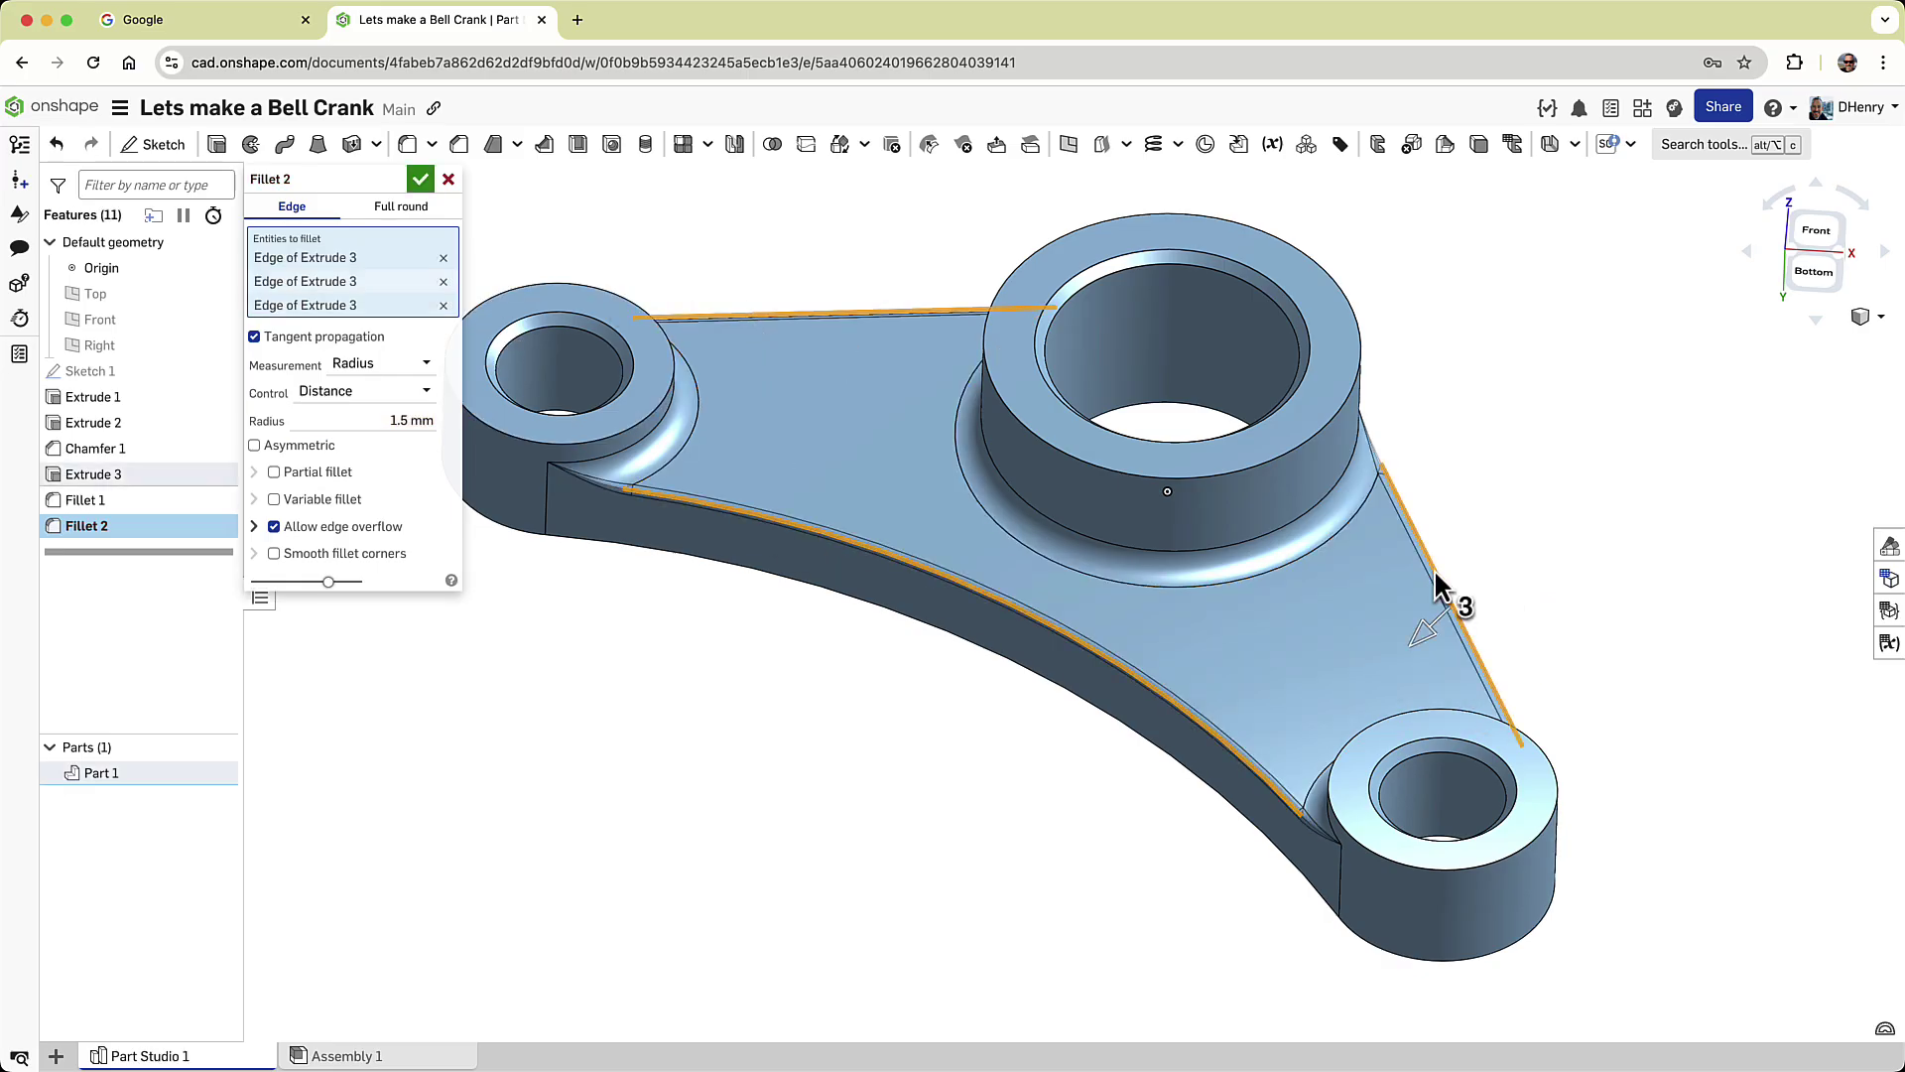
left_click(421, 179)
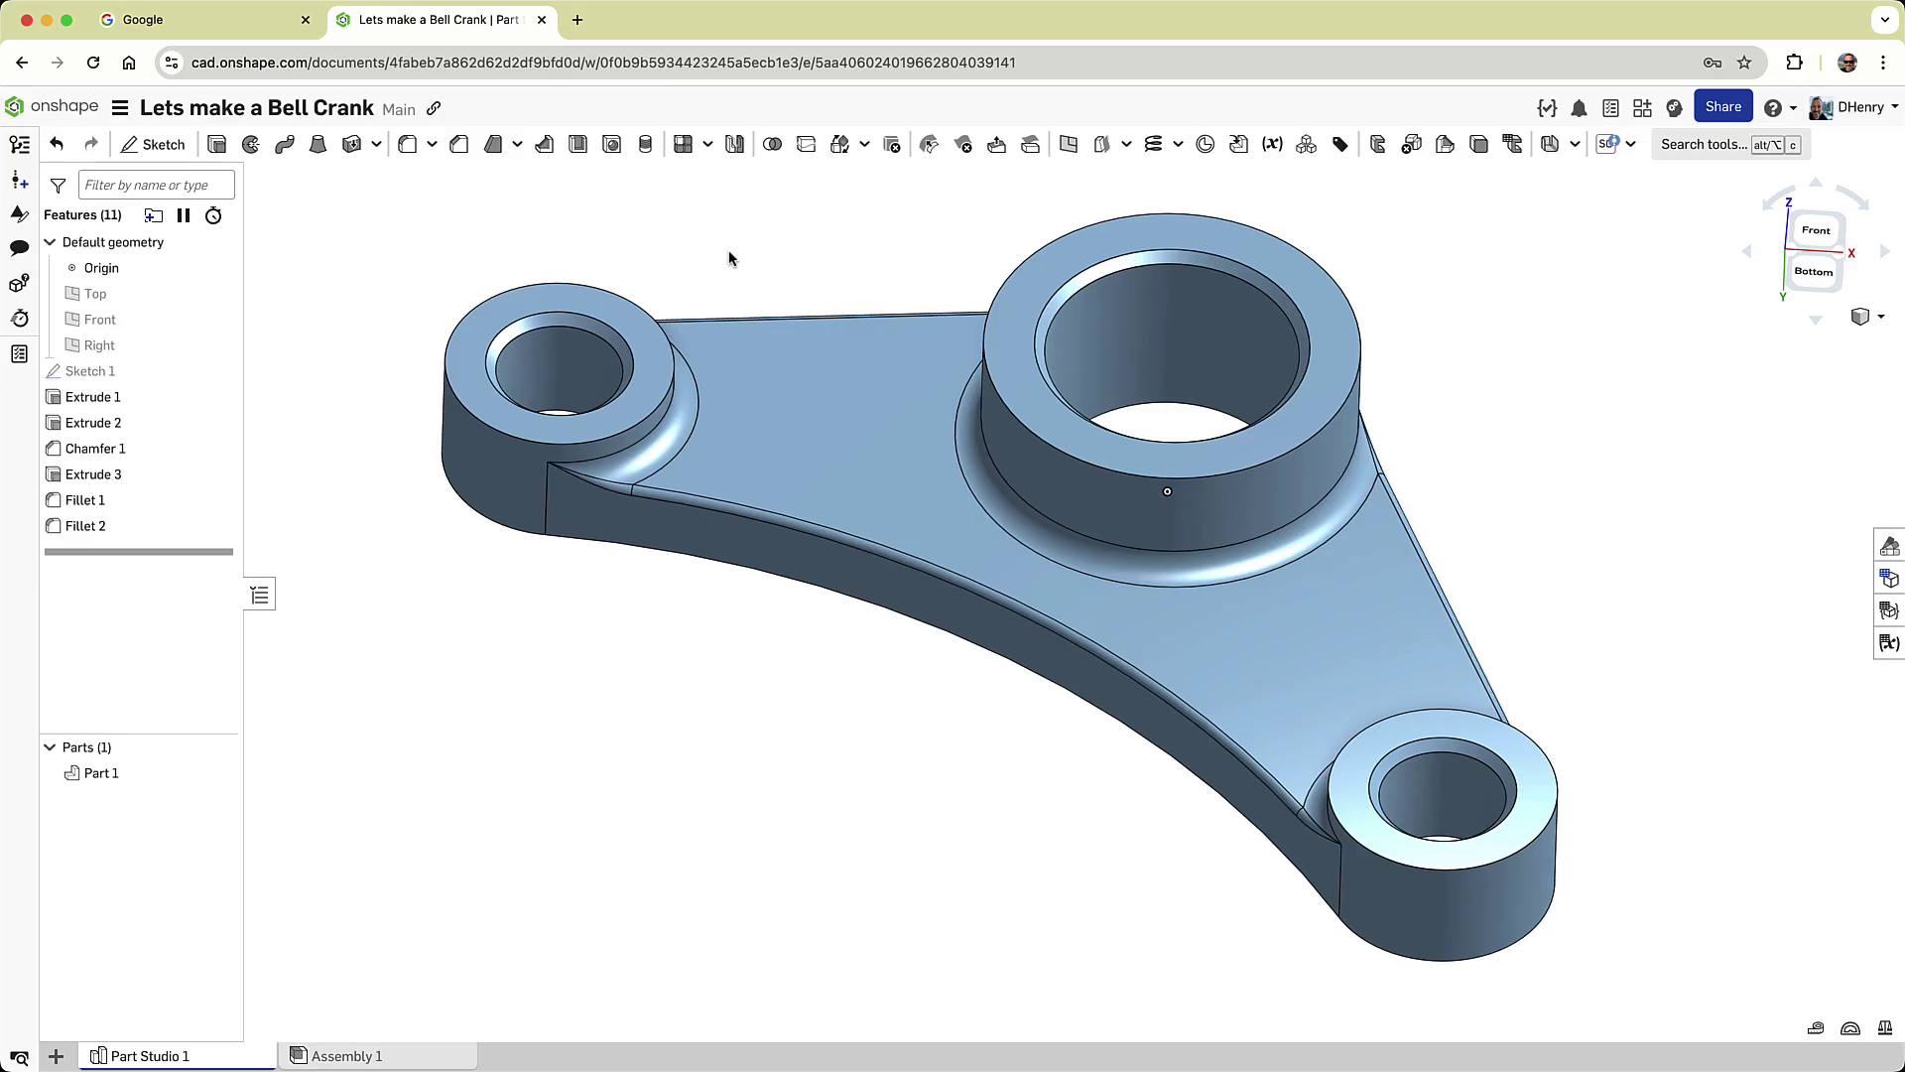
Mirror Part 1 about its bottom face, merging into one symmetric part.
left_click(734, 144)
left_click(777, 393)
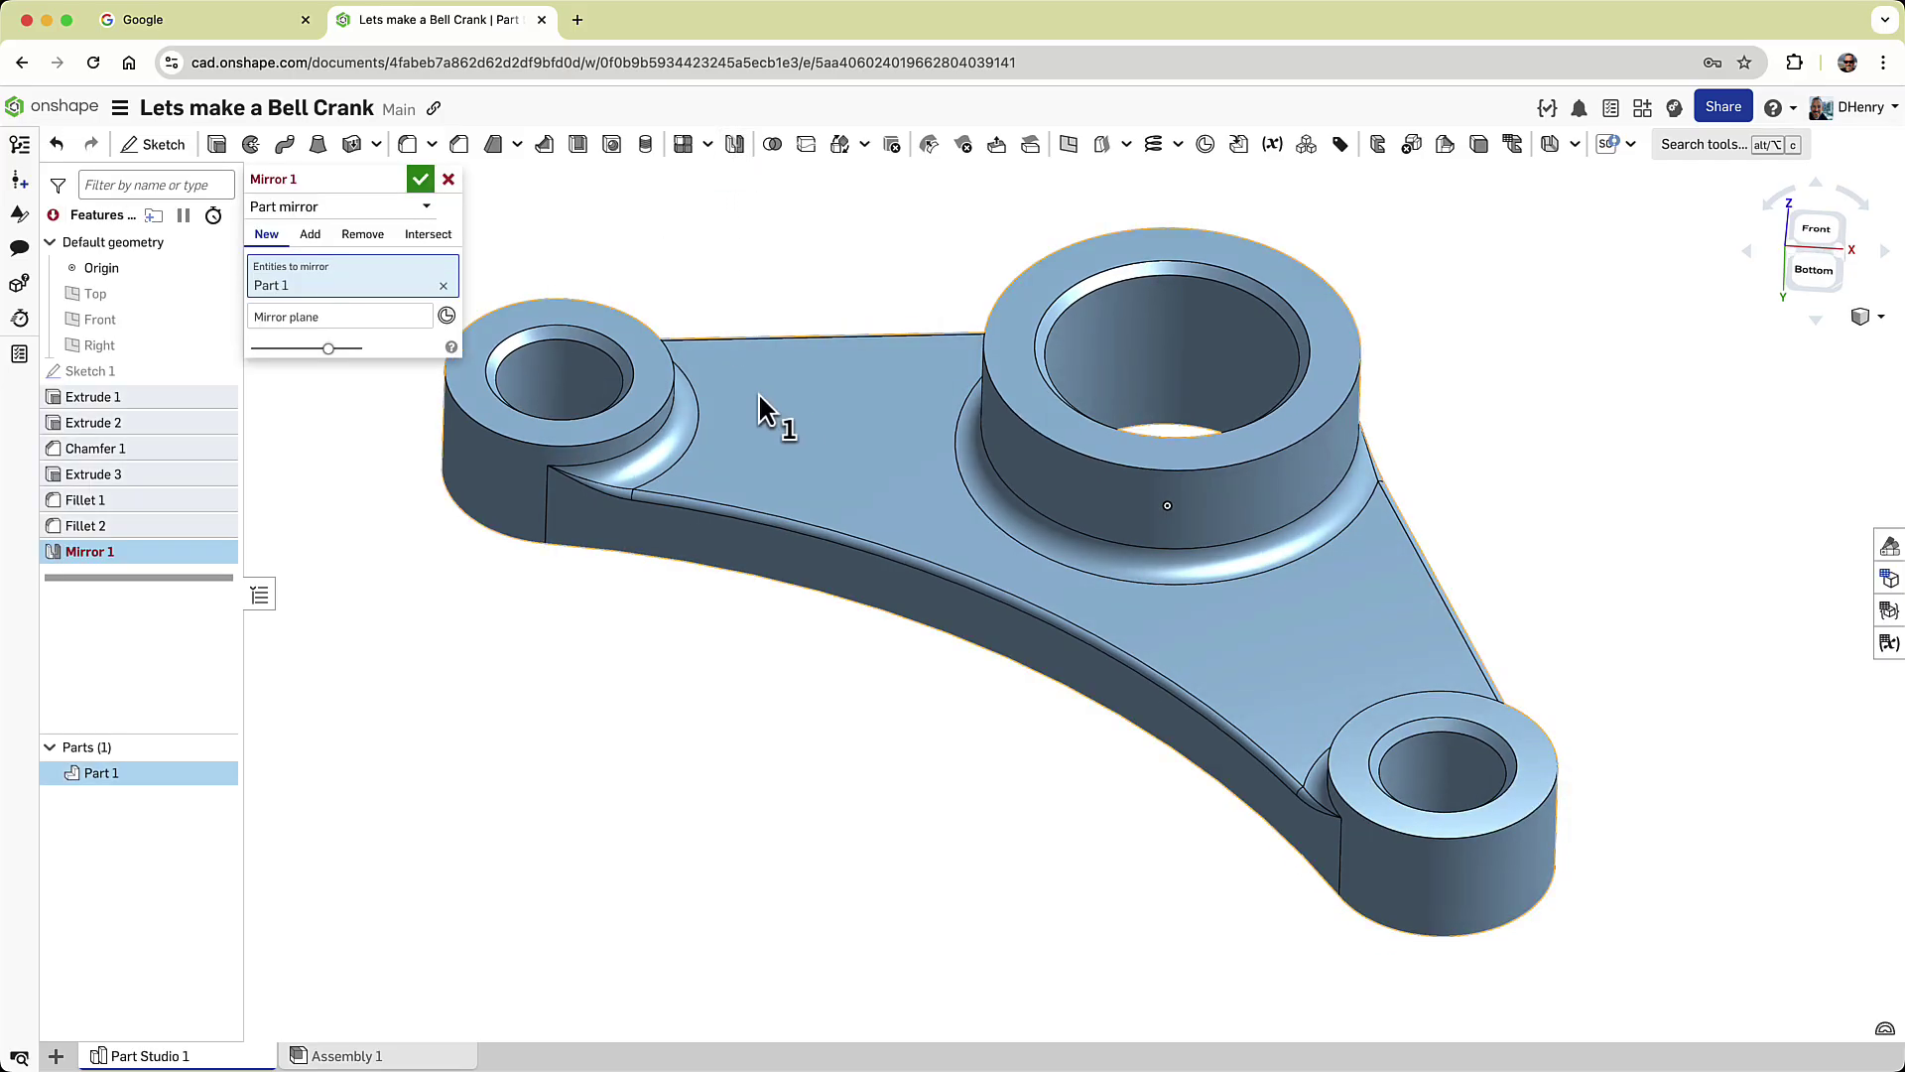
right_click_drag(685, 288, 714, 178)
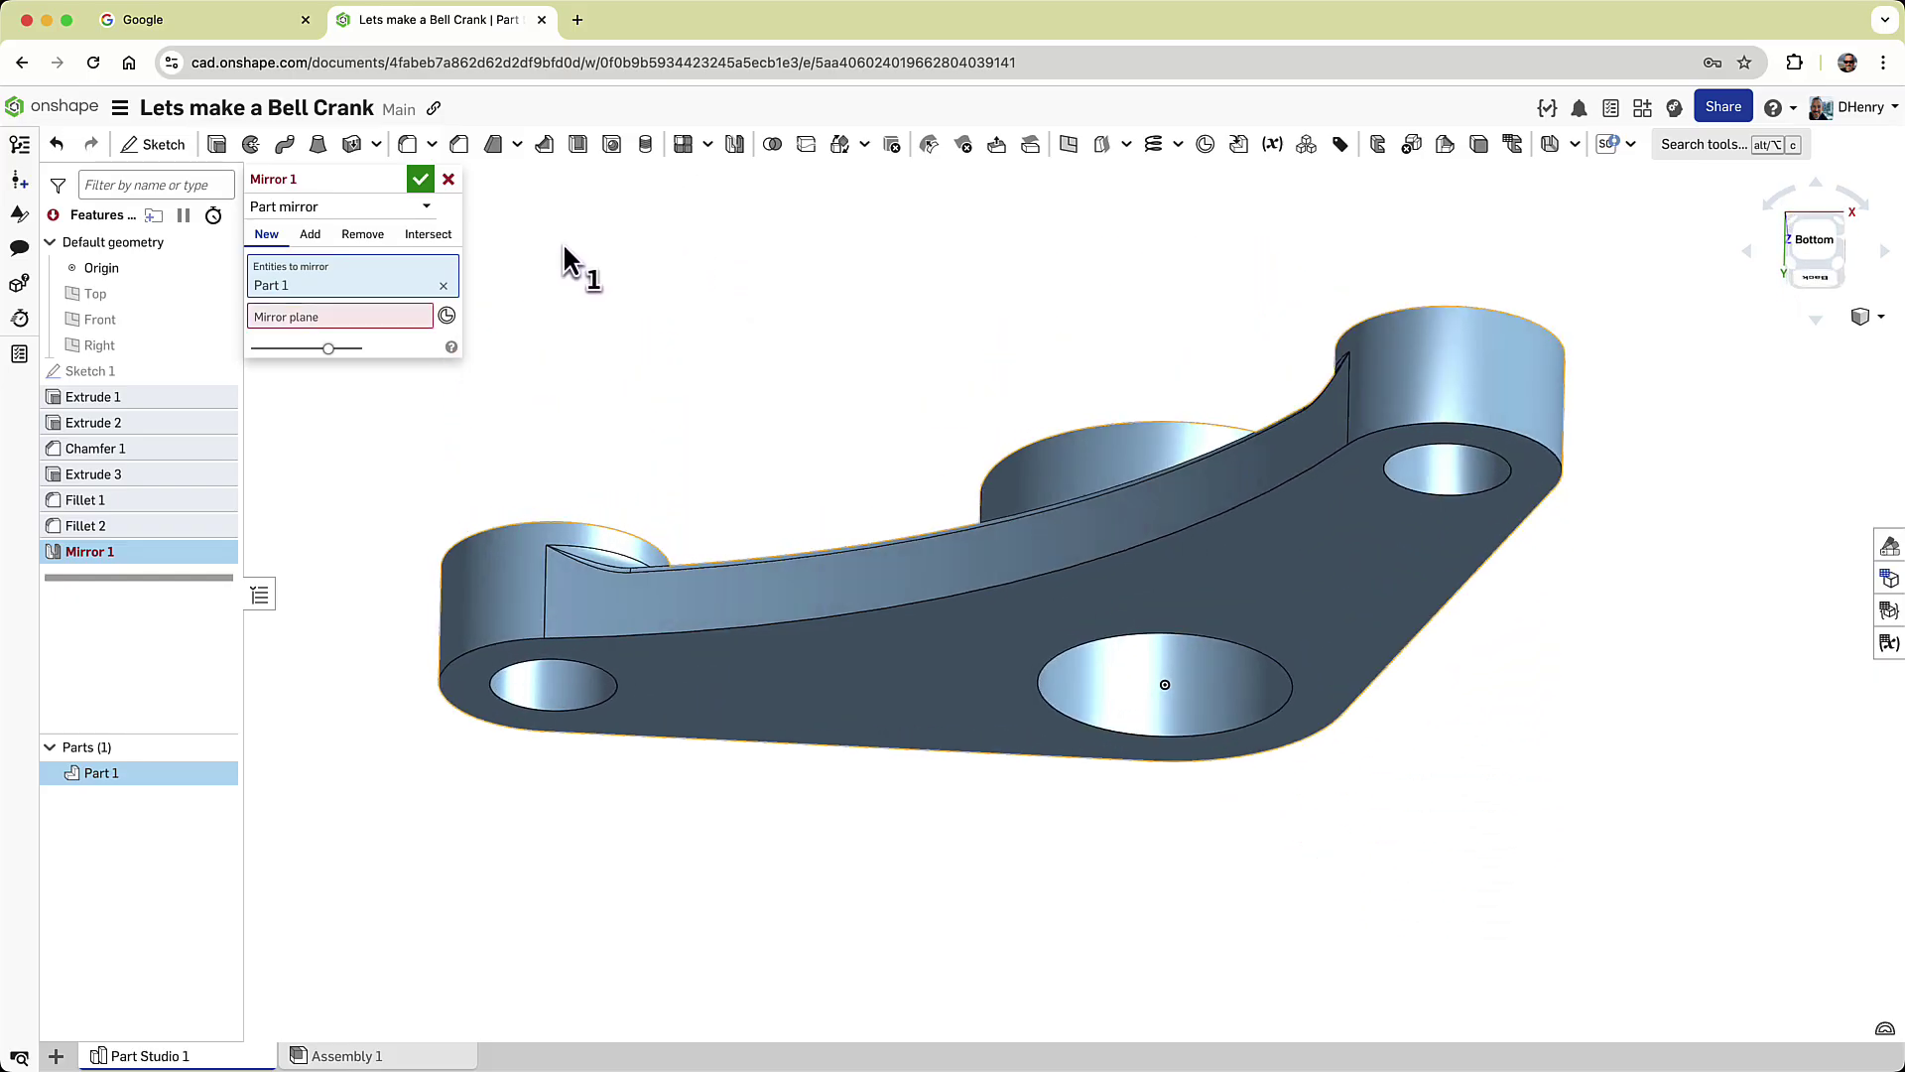
left_click(386, 316)
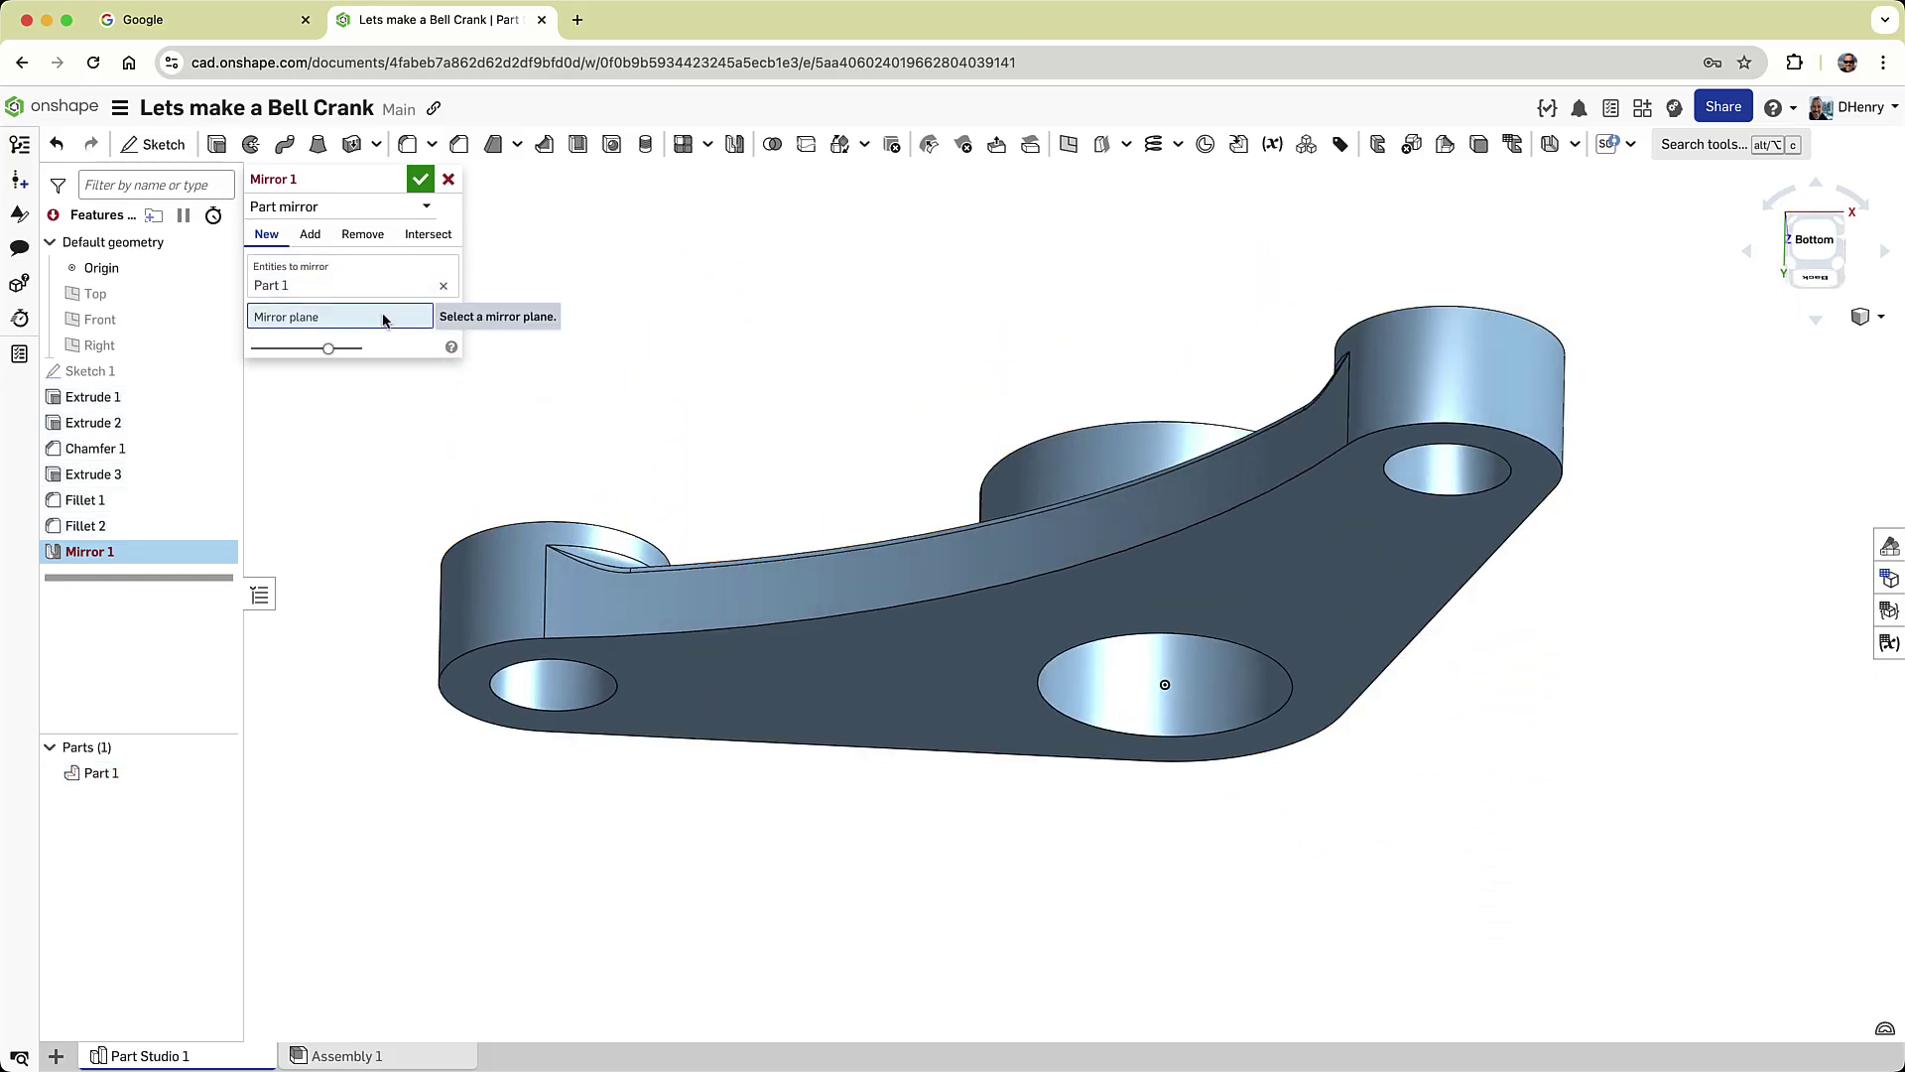
left_click(846, 676)
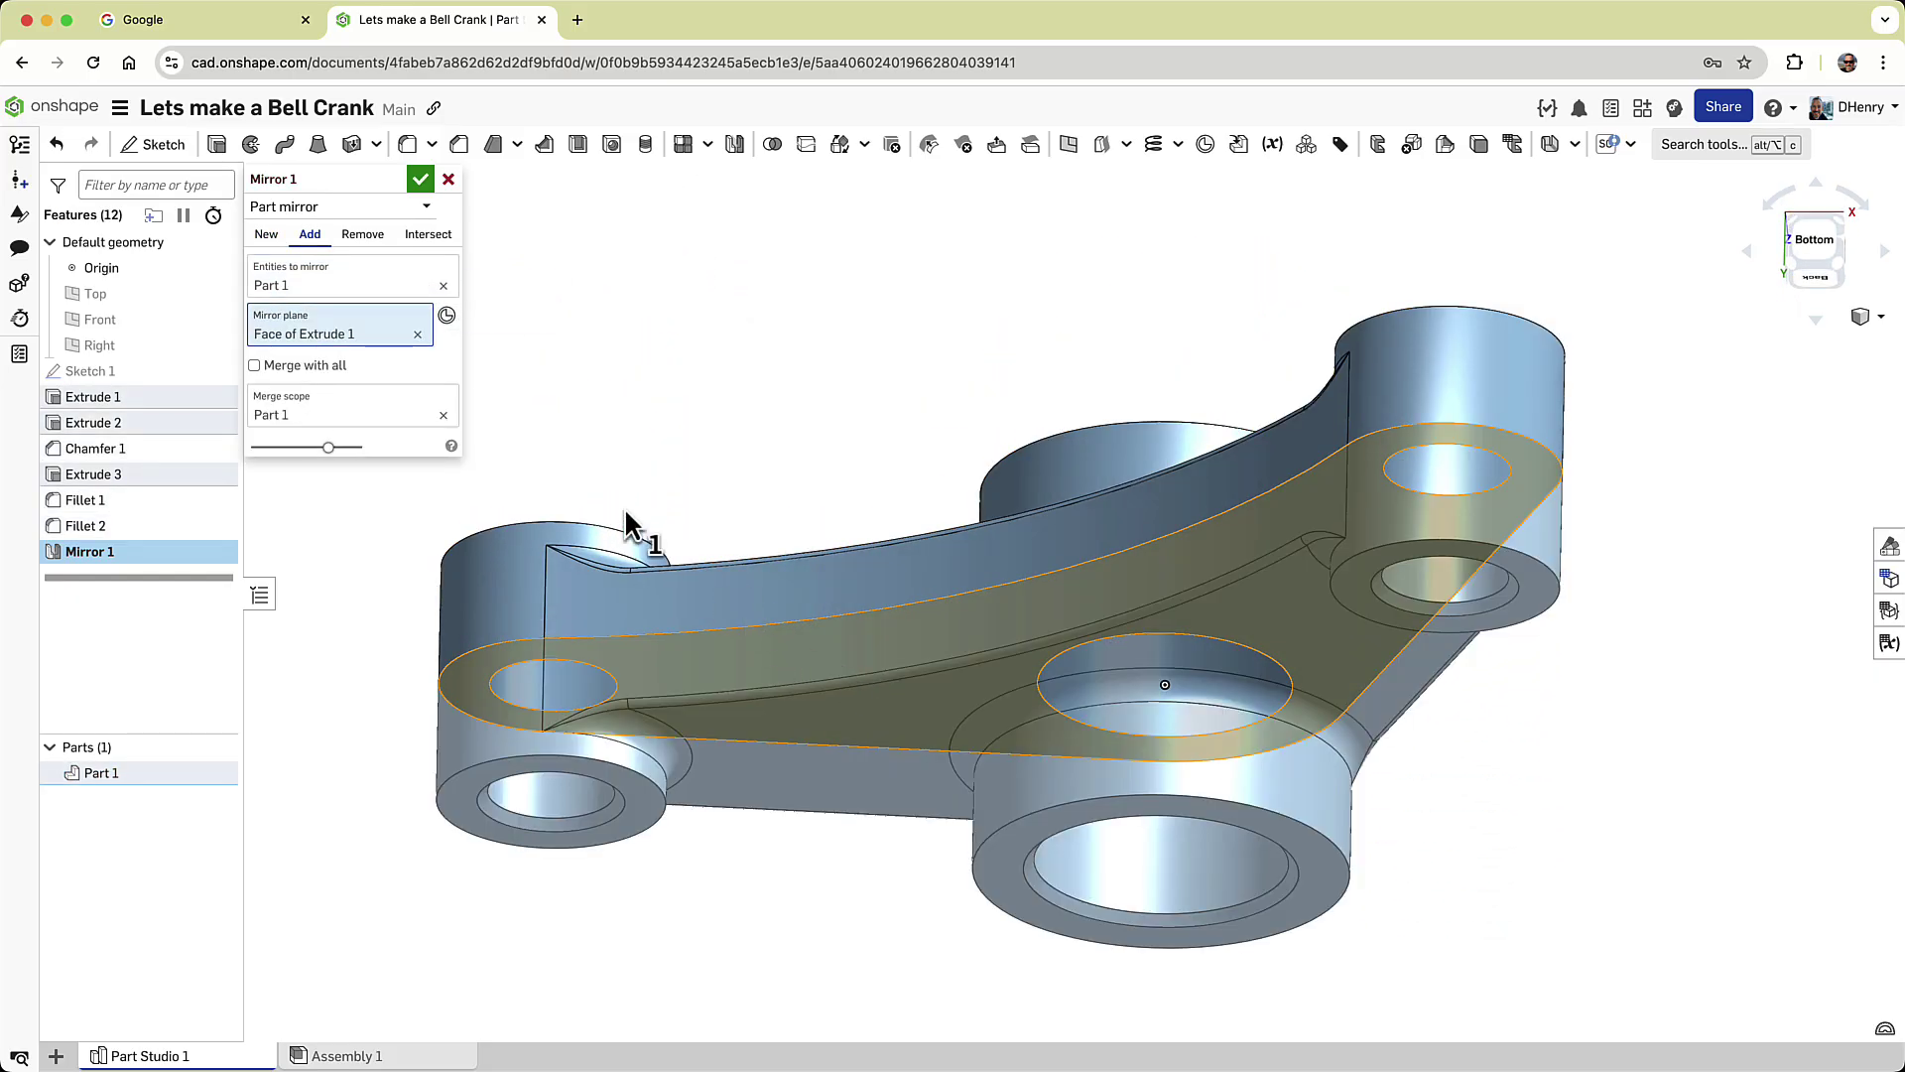
left_click(421, 178)
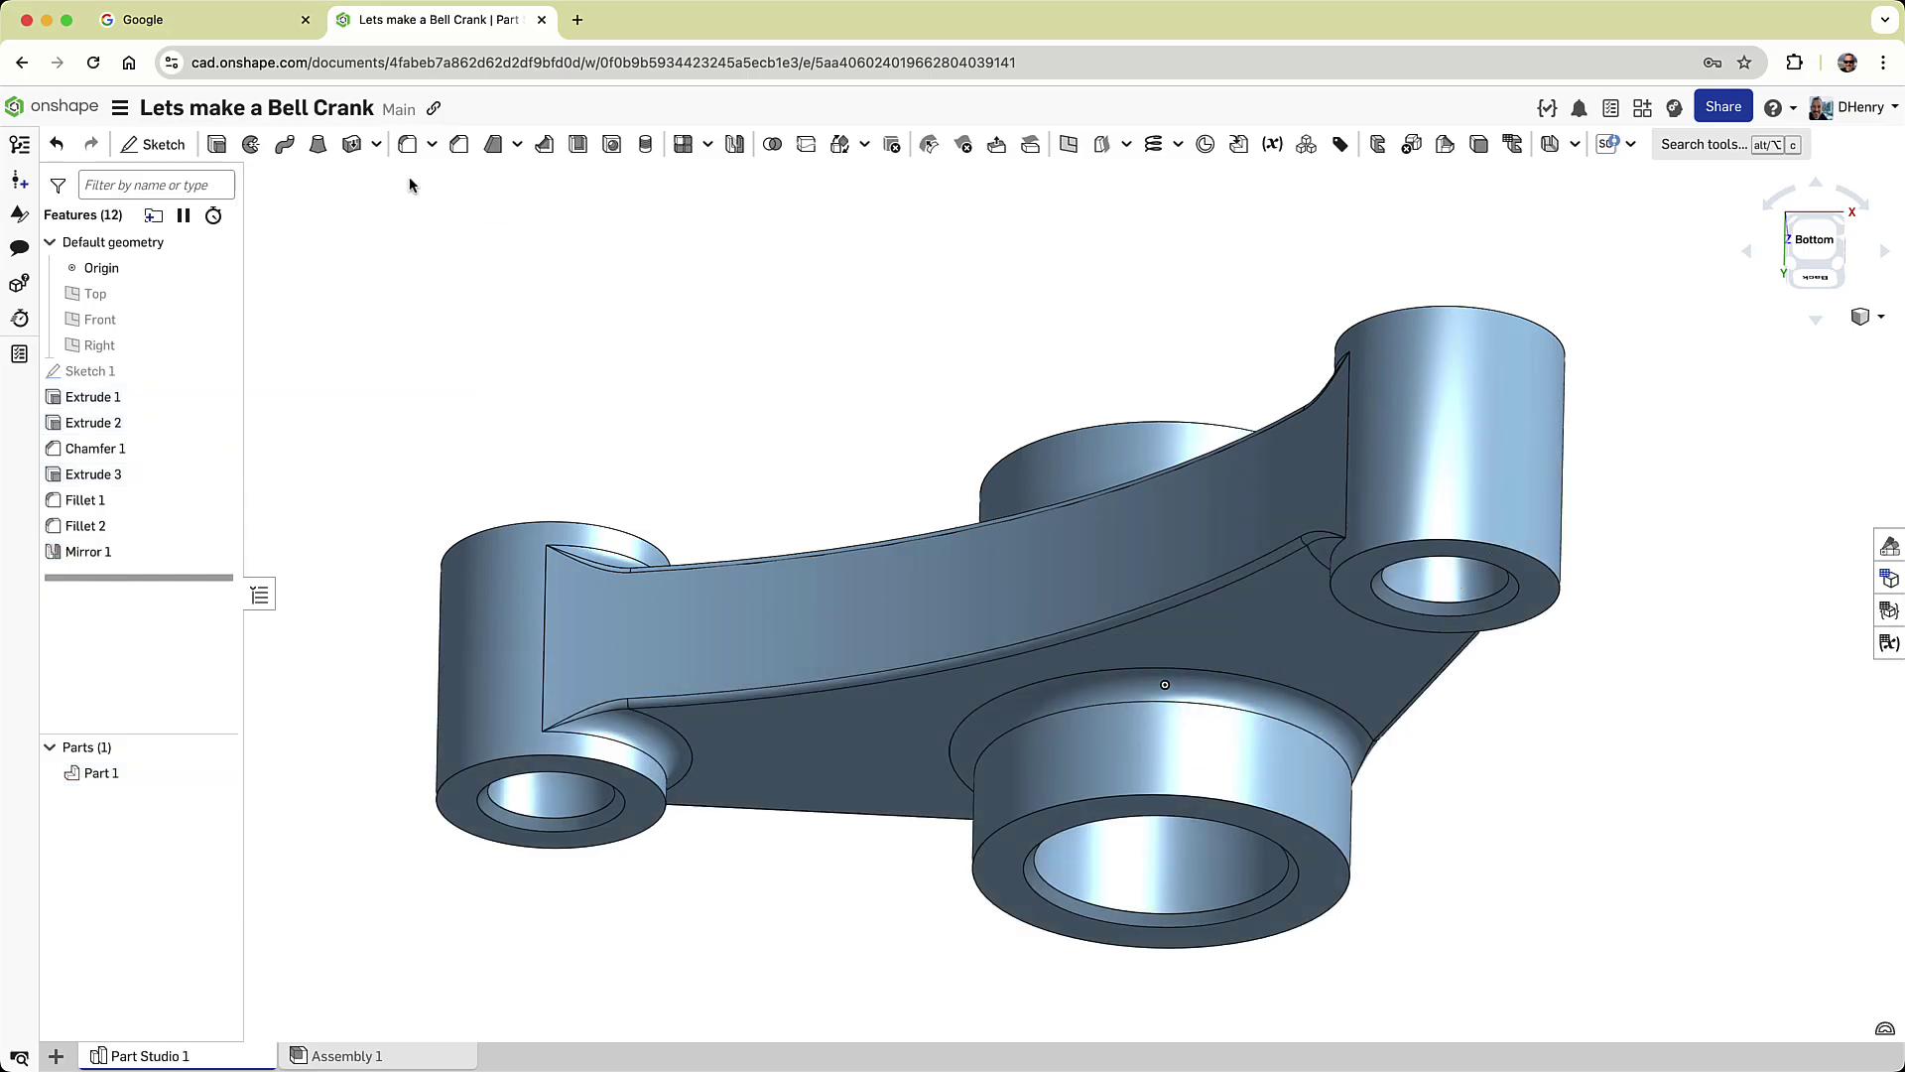
Move Fillet 2 above Fillet 1 in the feature list.
right_click_drag(712, 289, 732, 351)
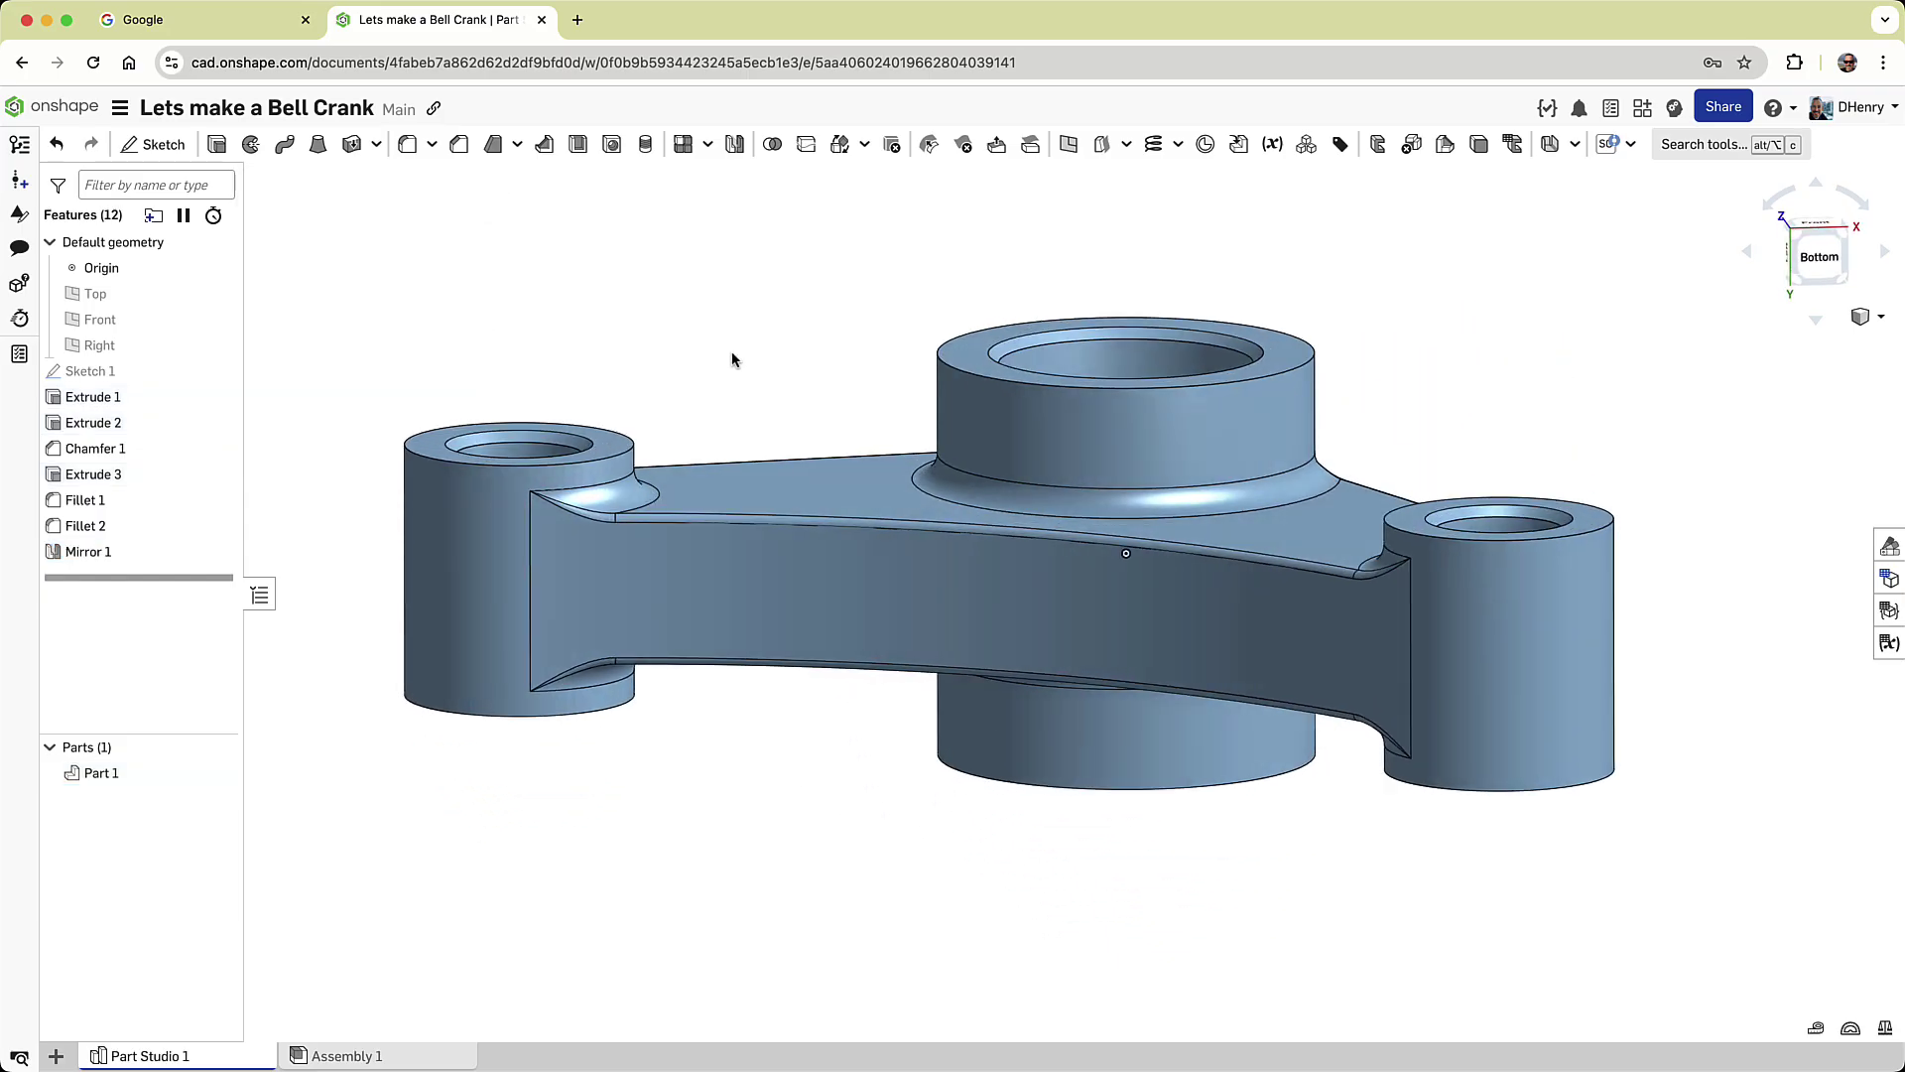
scroll(335, 437, "up", 5)
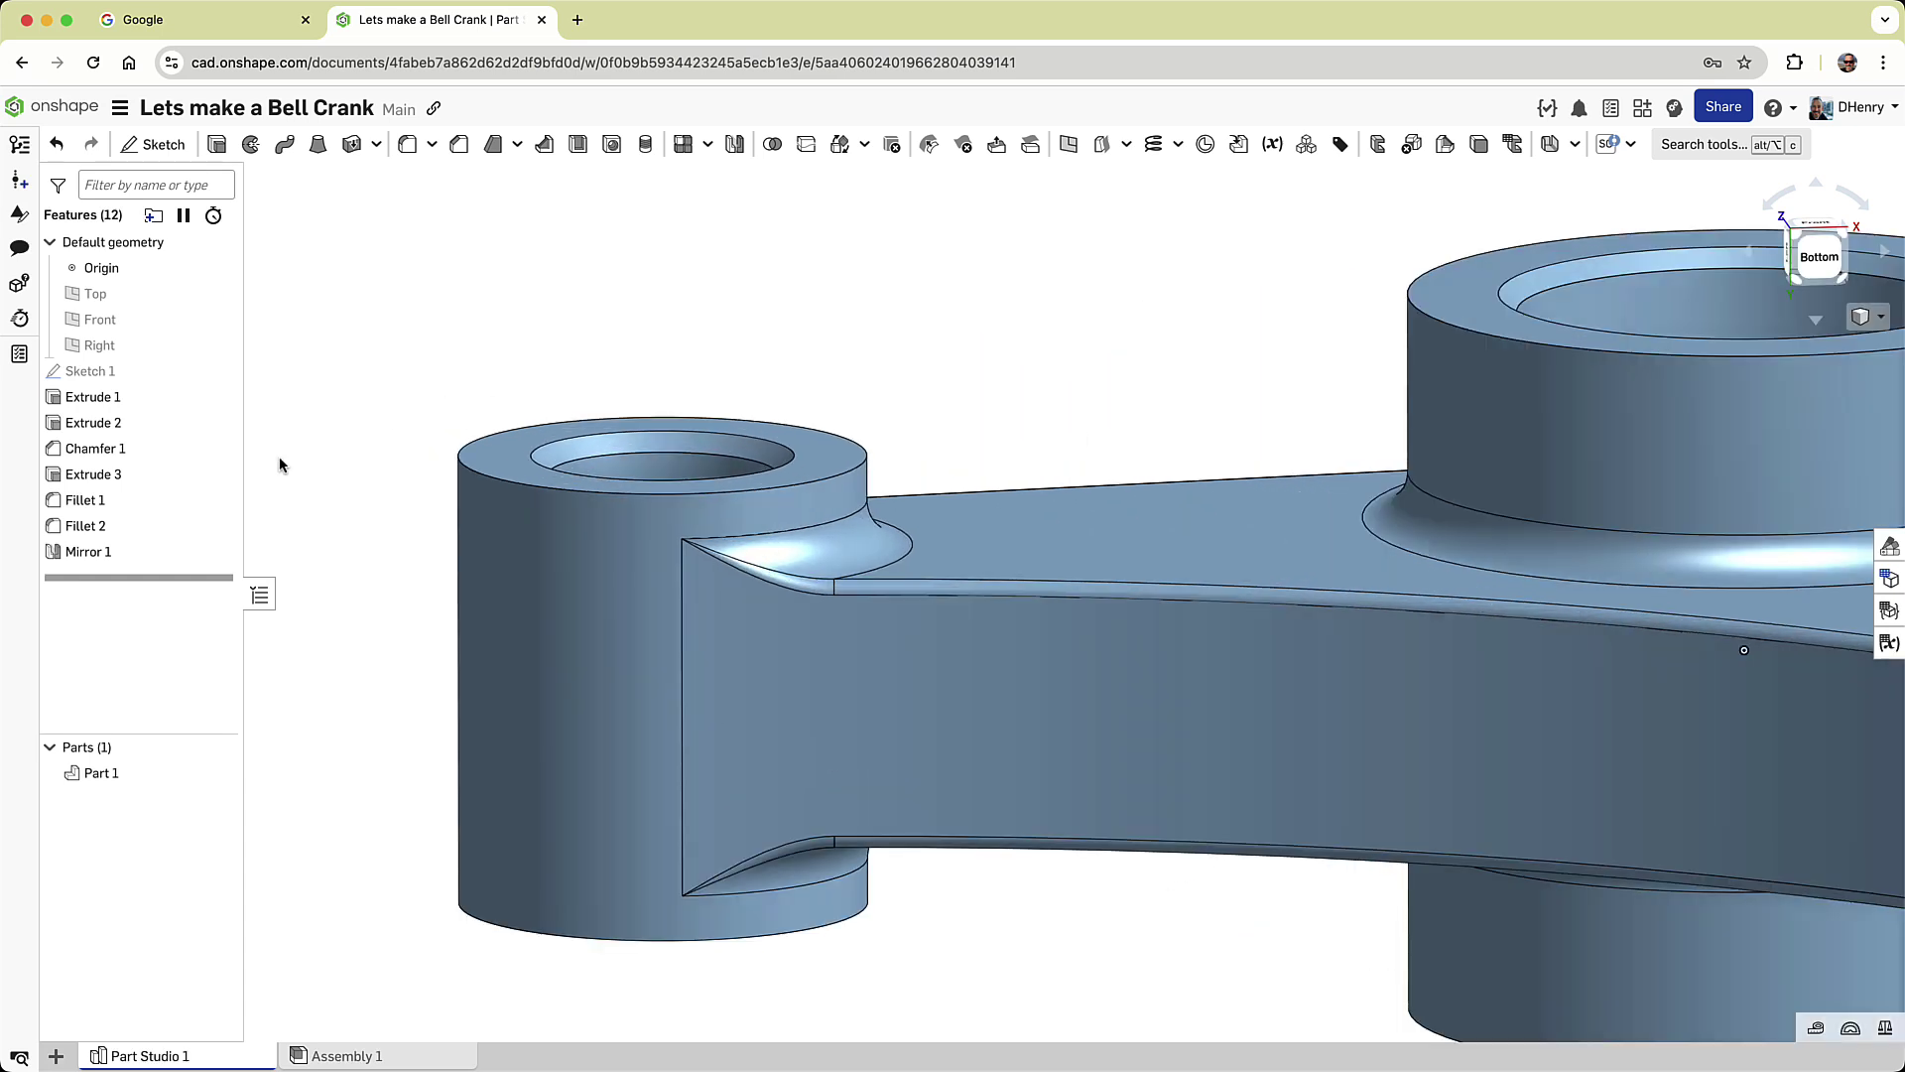
left_click_drag(89, 533, 111, 498)
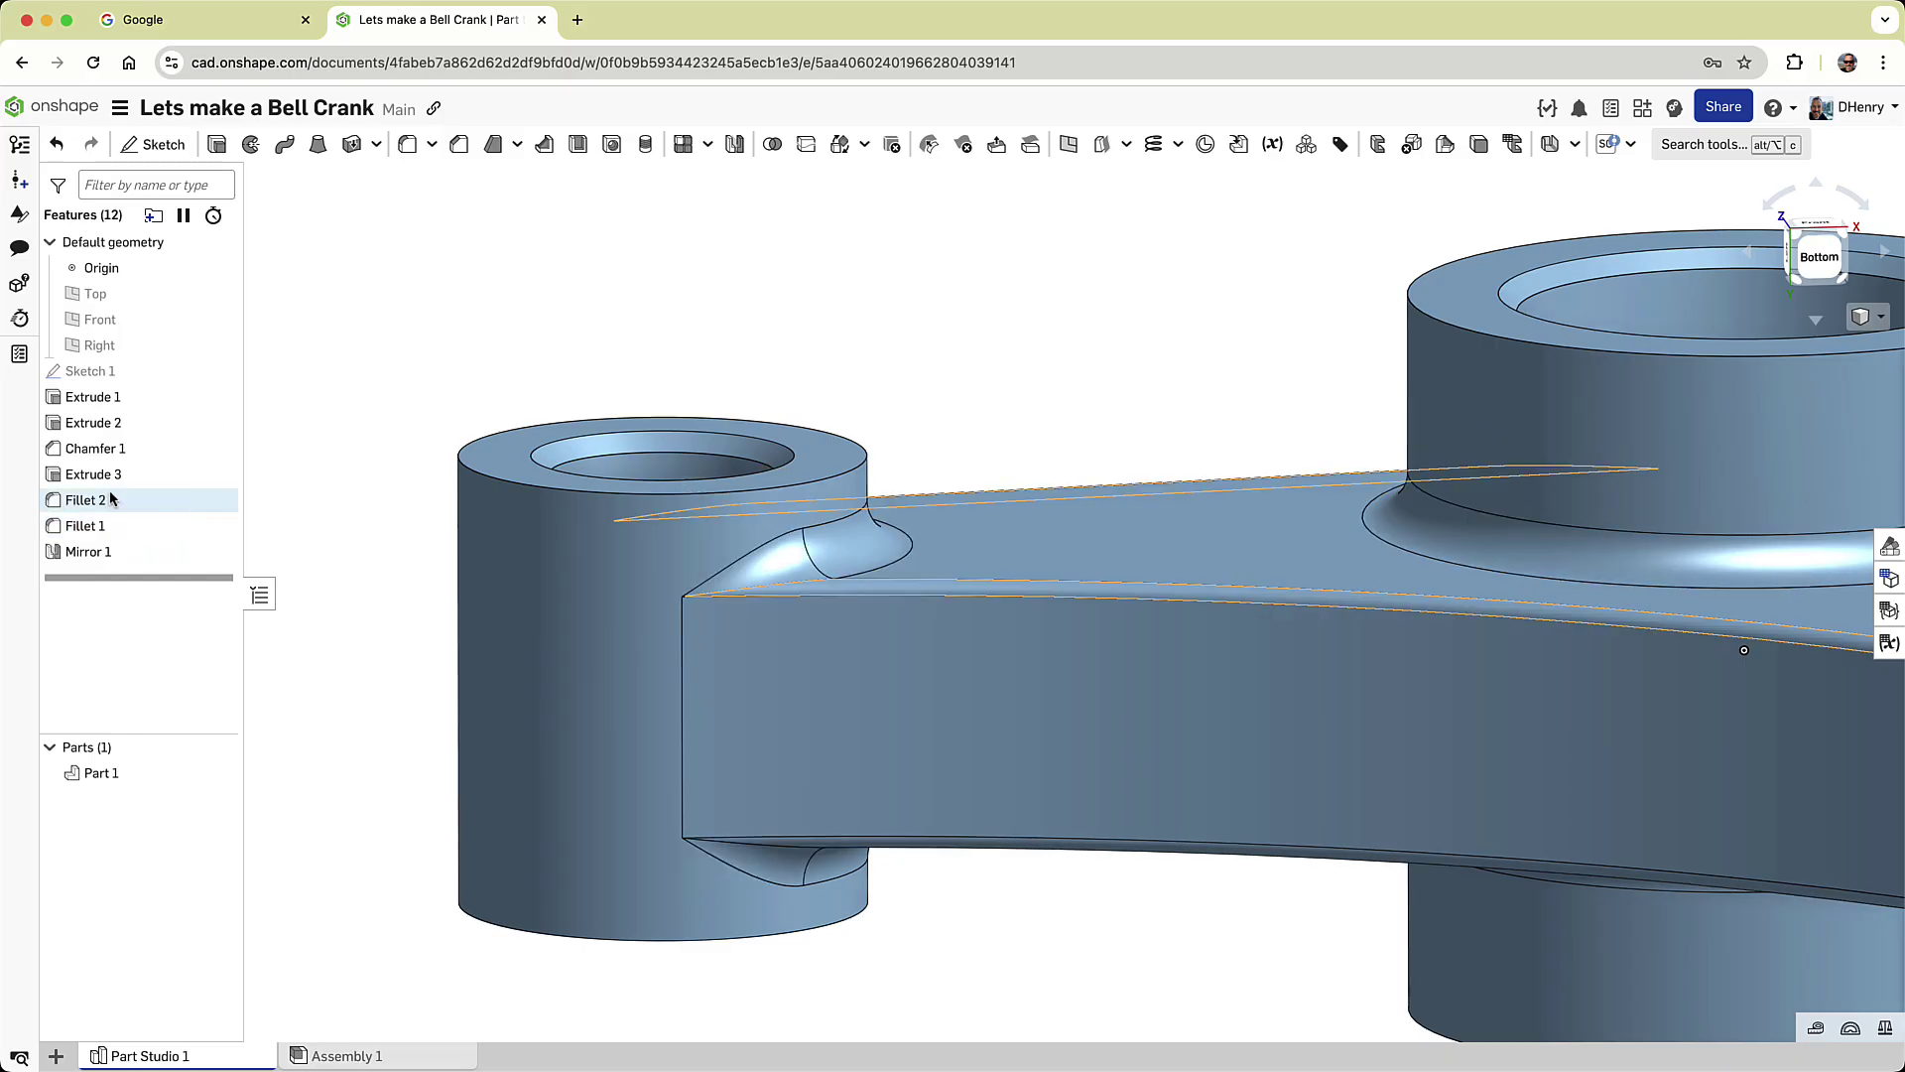
Edit Fillet 2 to also round the top edges of the left, big and right bosses.
right_click(113, 499)
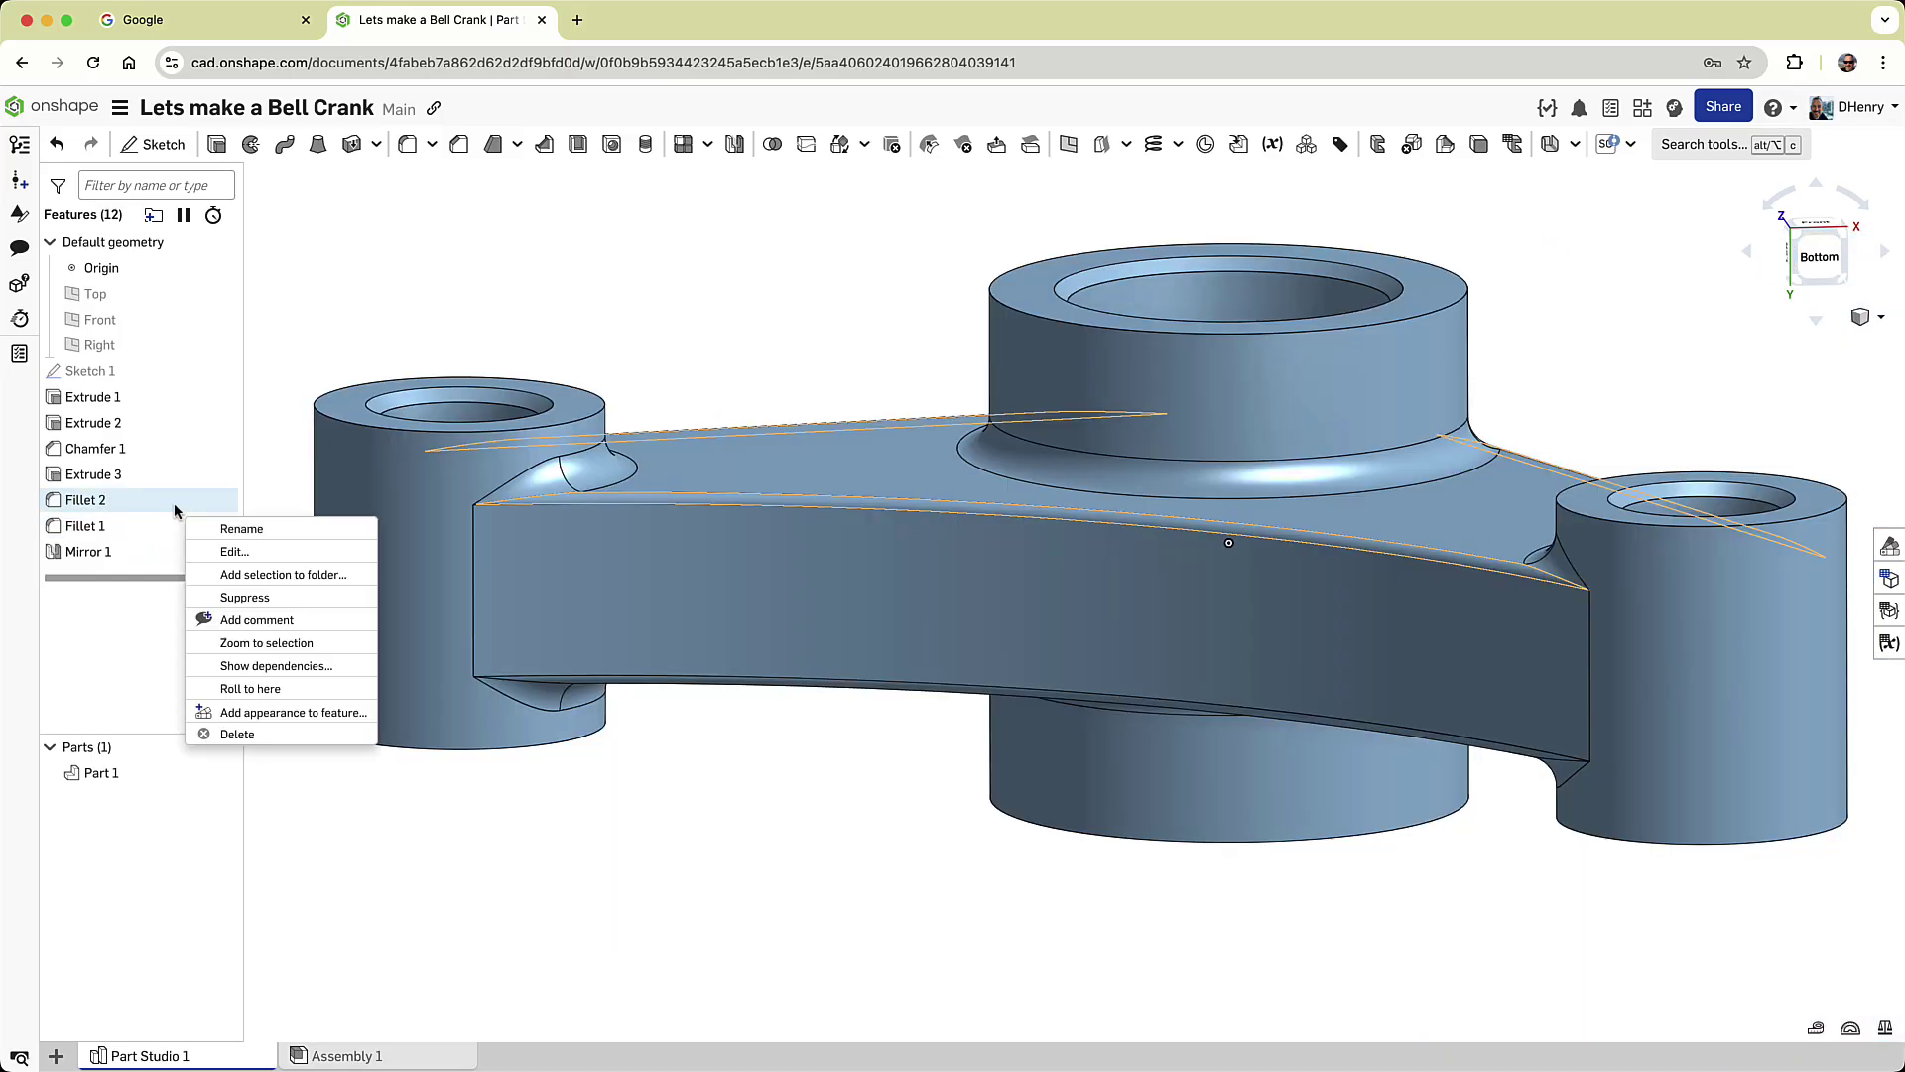
left_click(222, 553)
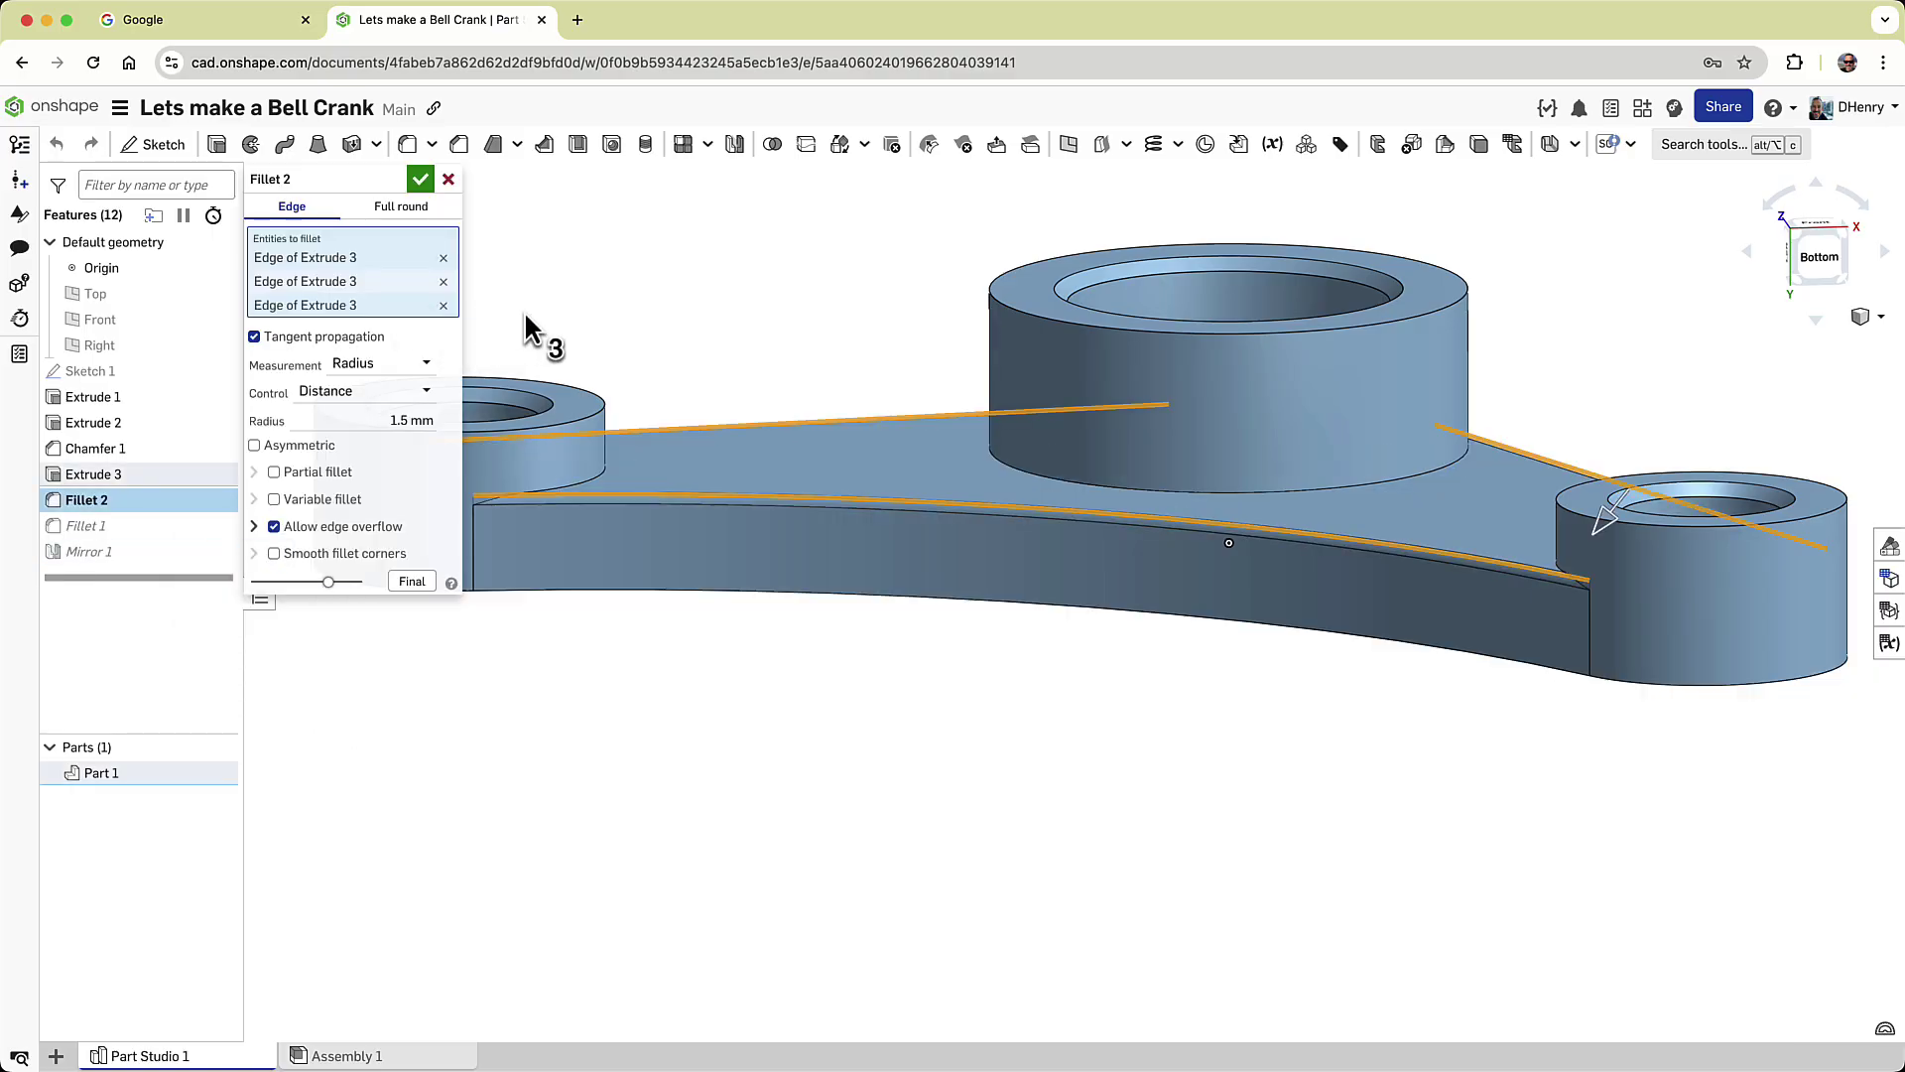
left_click(568, 379)
left_click(996, 316)
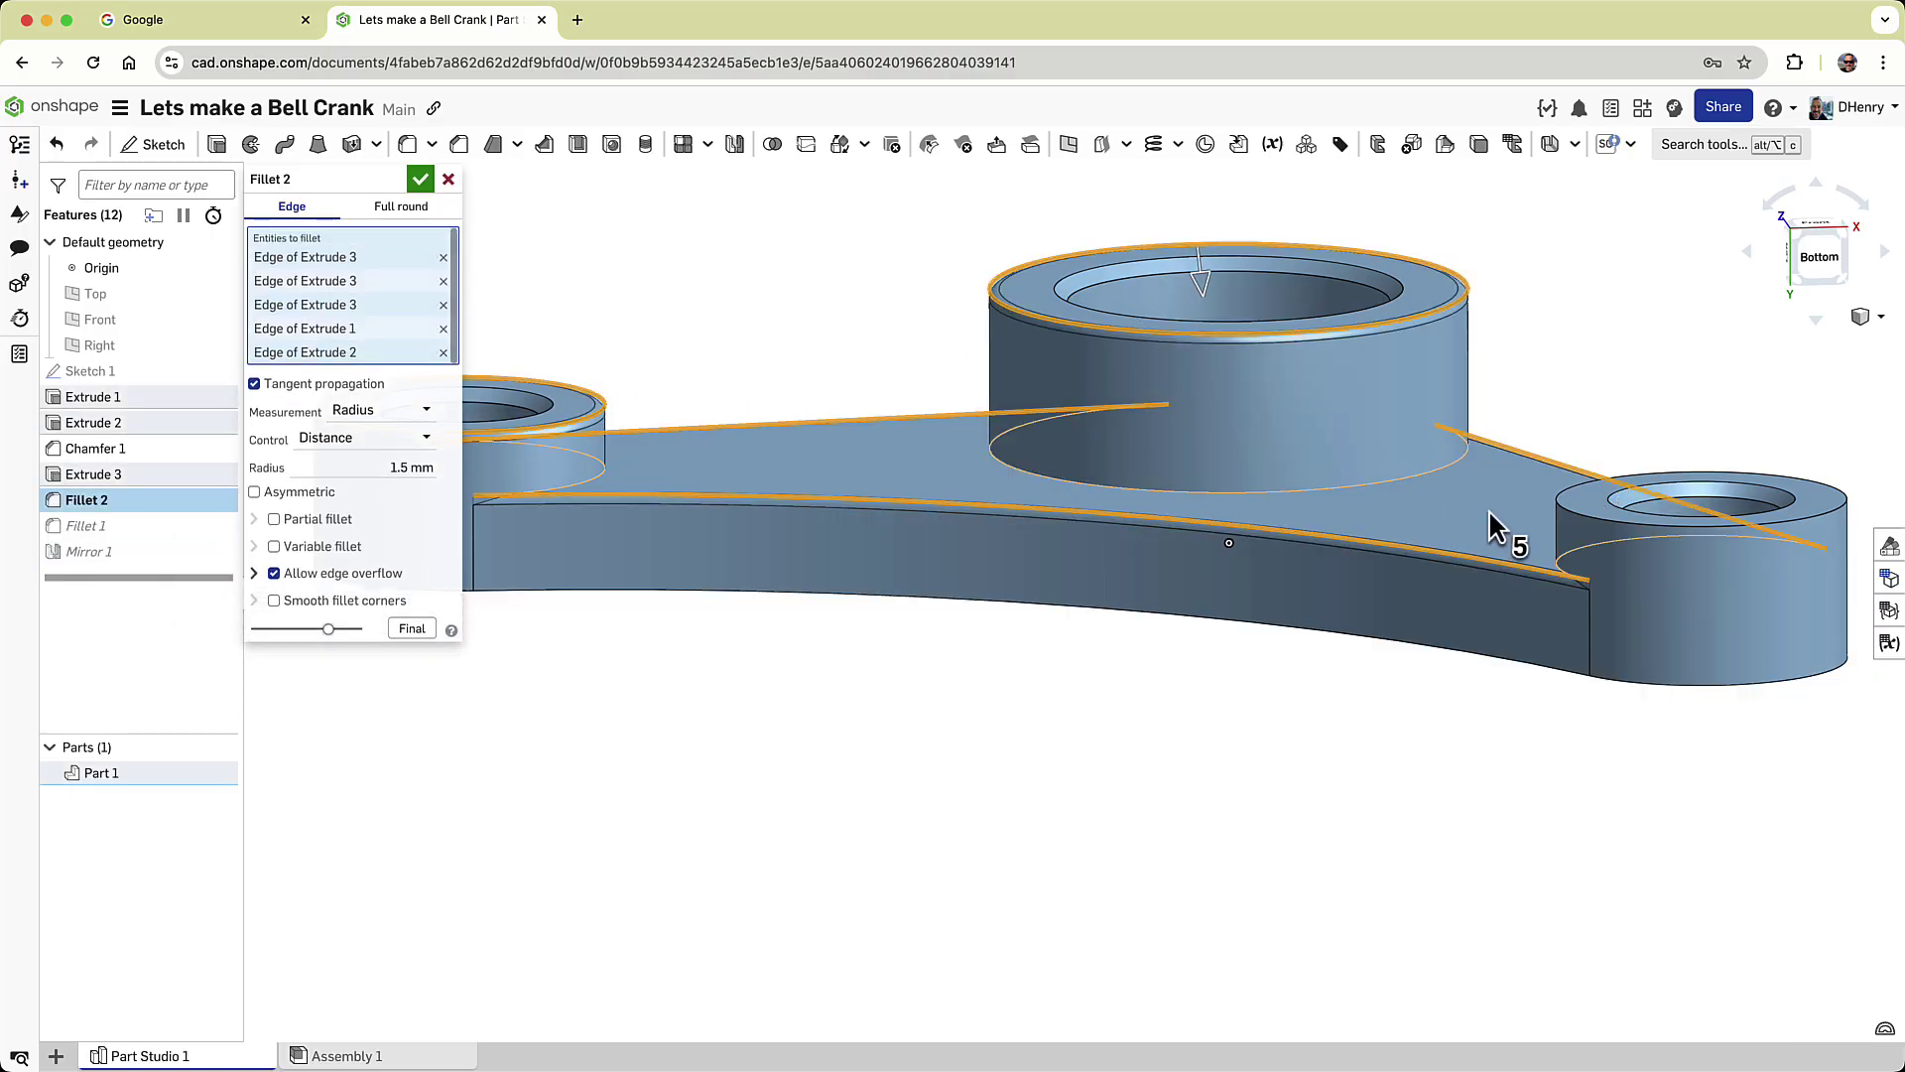
left_click(1572, 522)
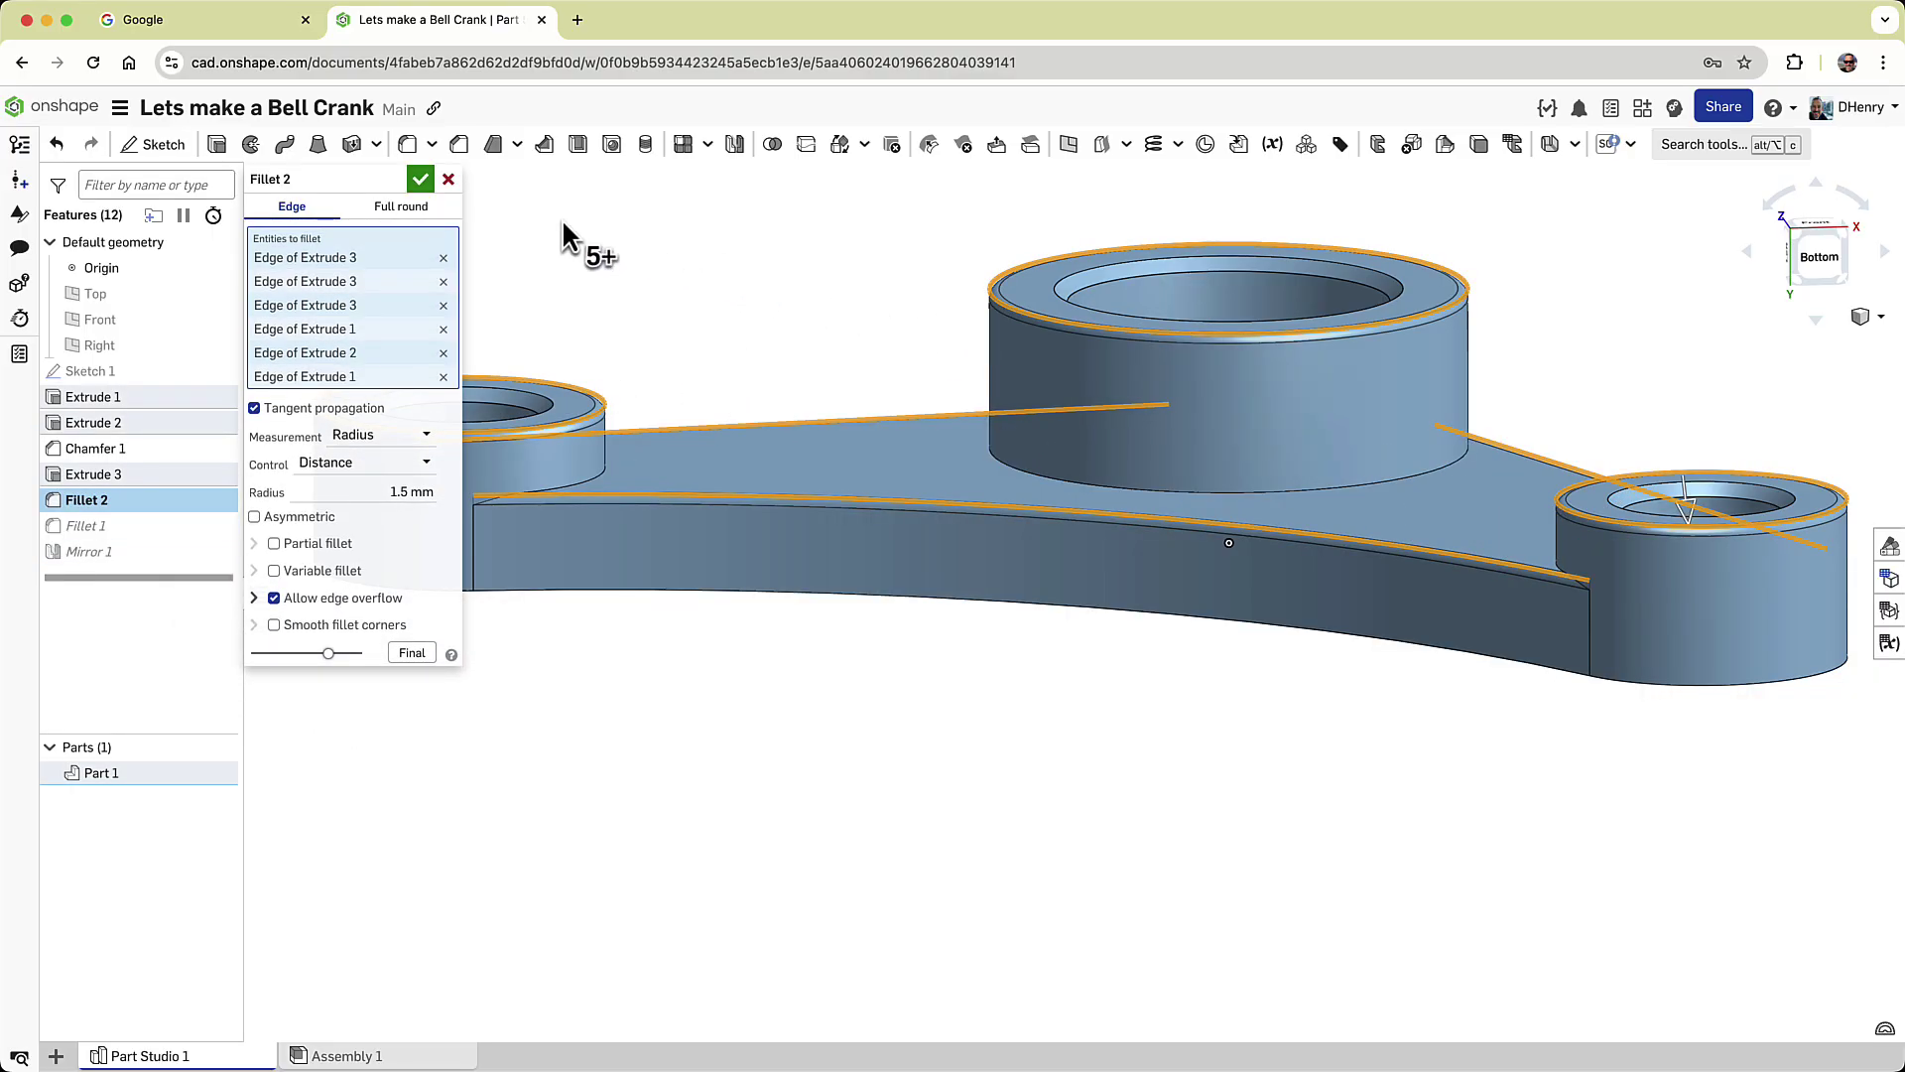
left_click(419, 180)
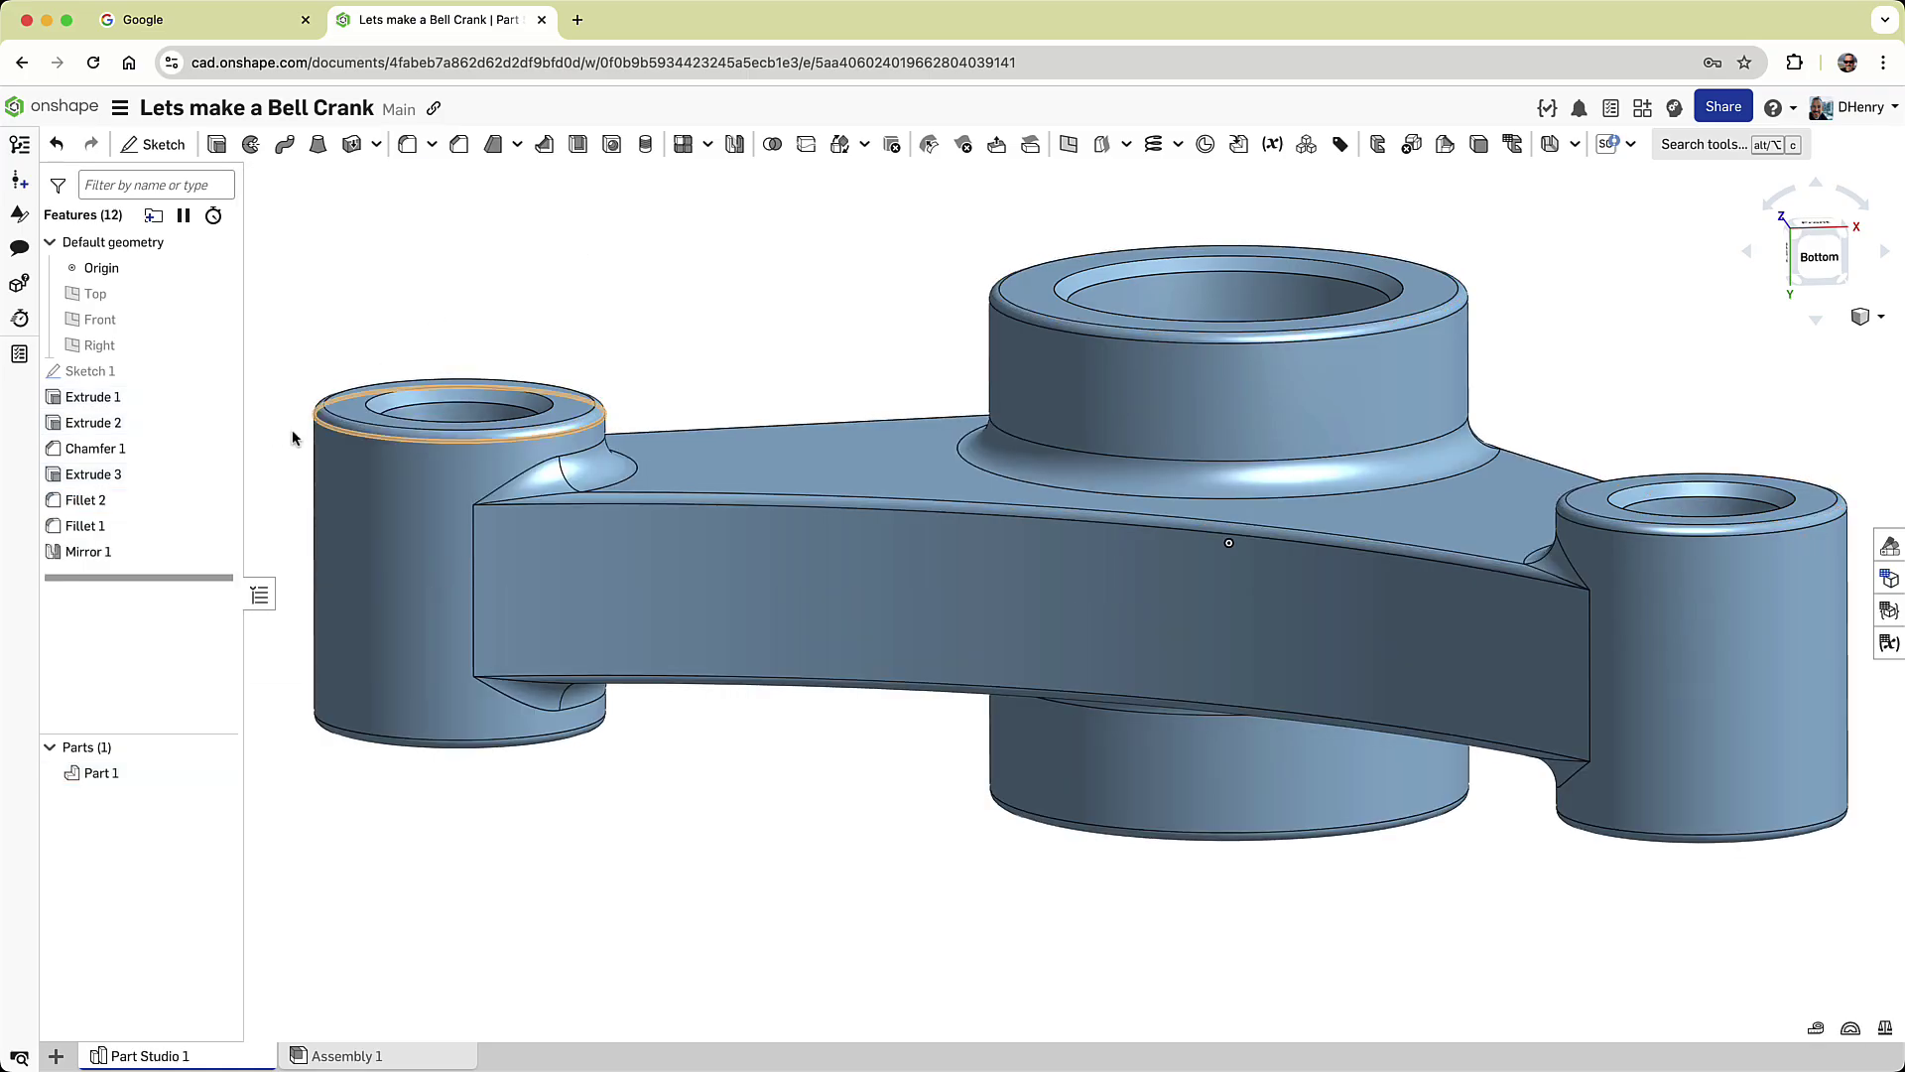
Roll back above Mirror 1 and draft the web's long side face 5° inward from the bottom face.
left_click_drag(192, 575, 186, 549)
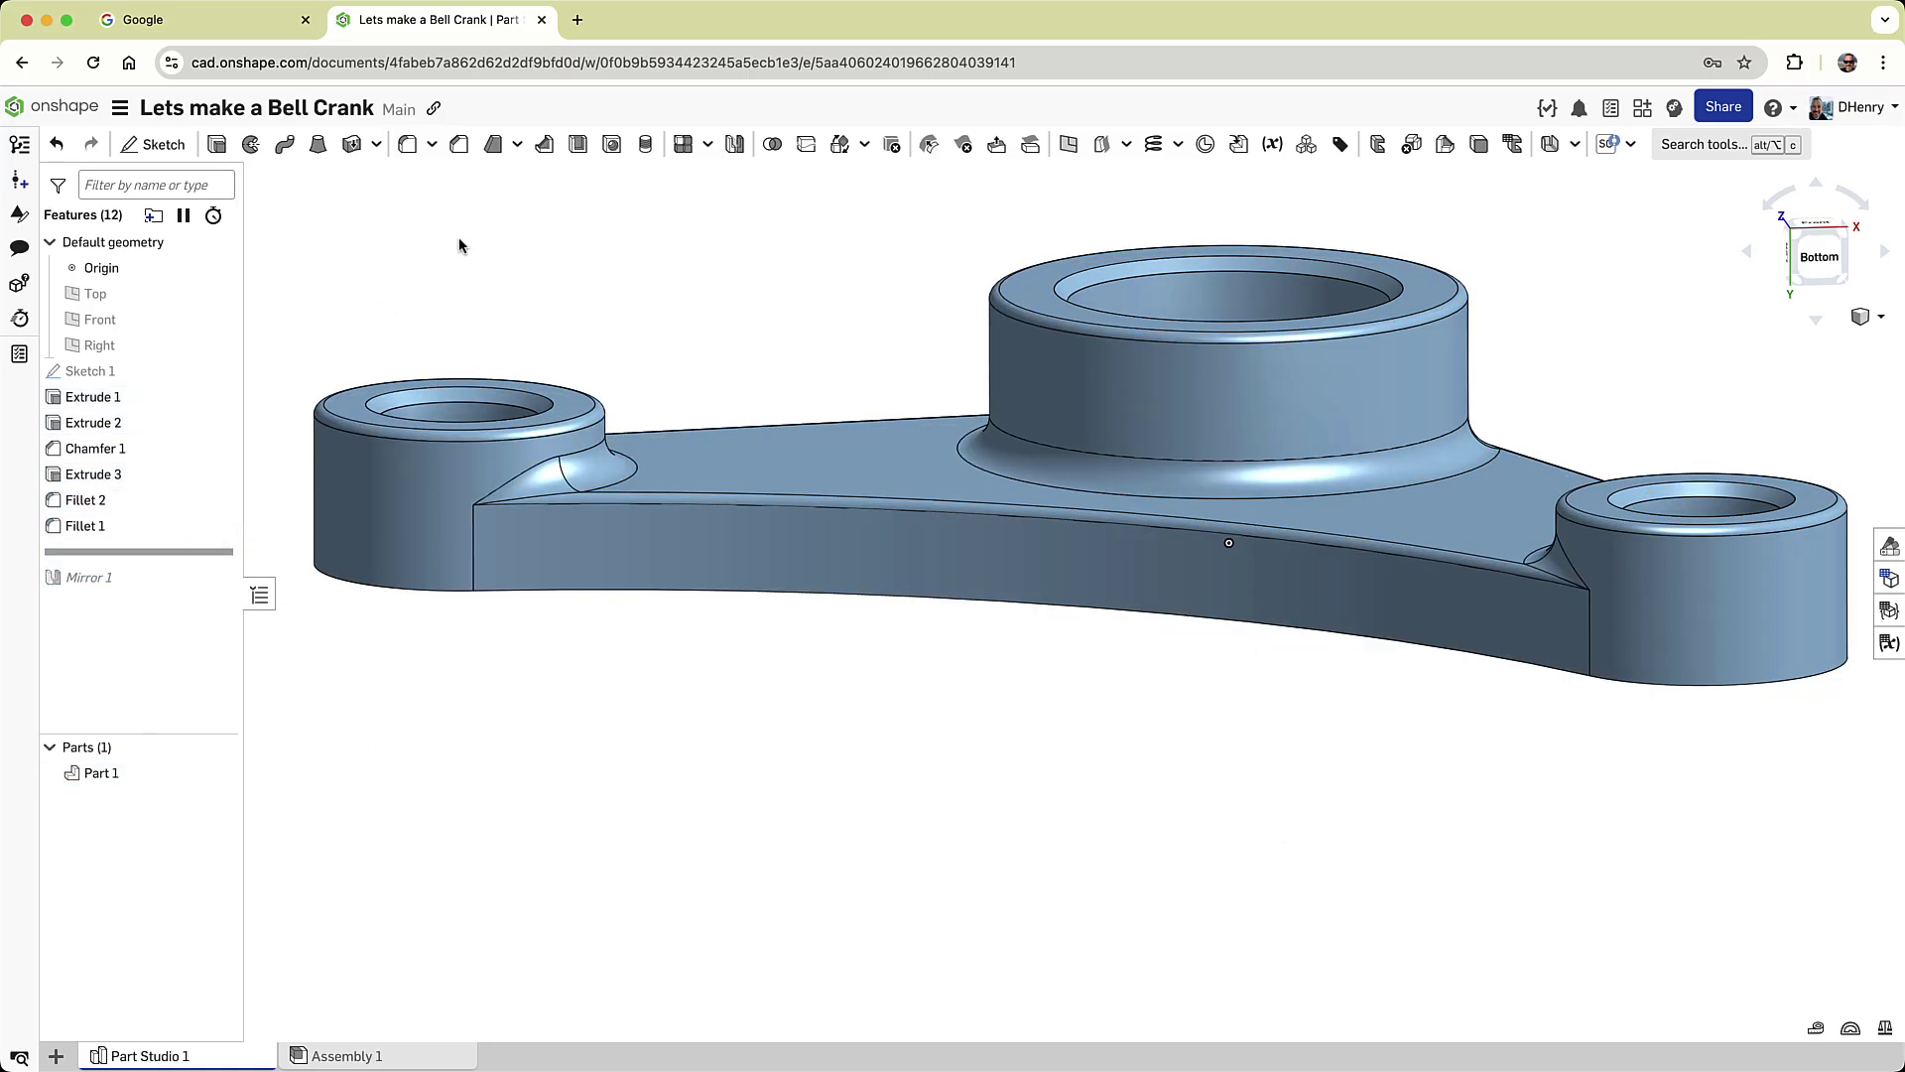
left_click(493, 145)
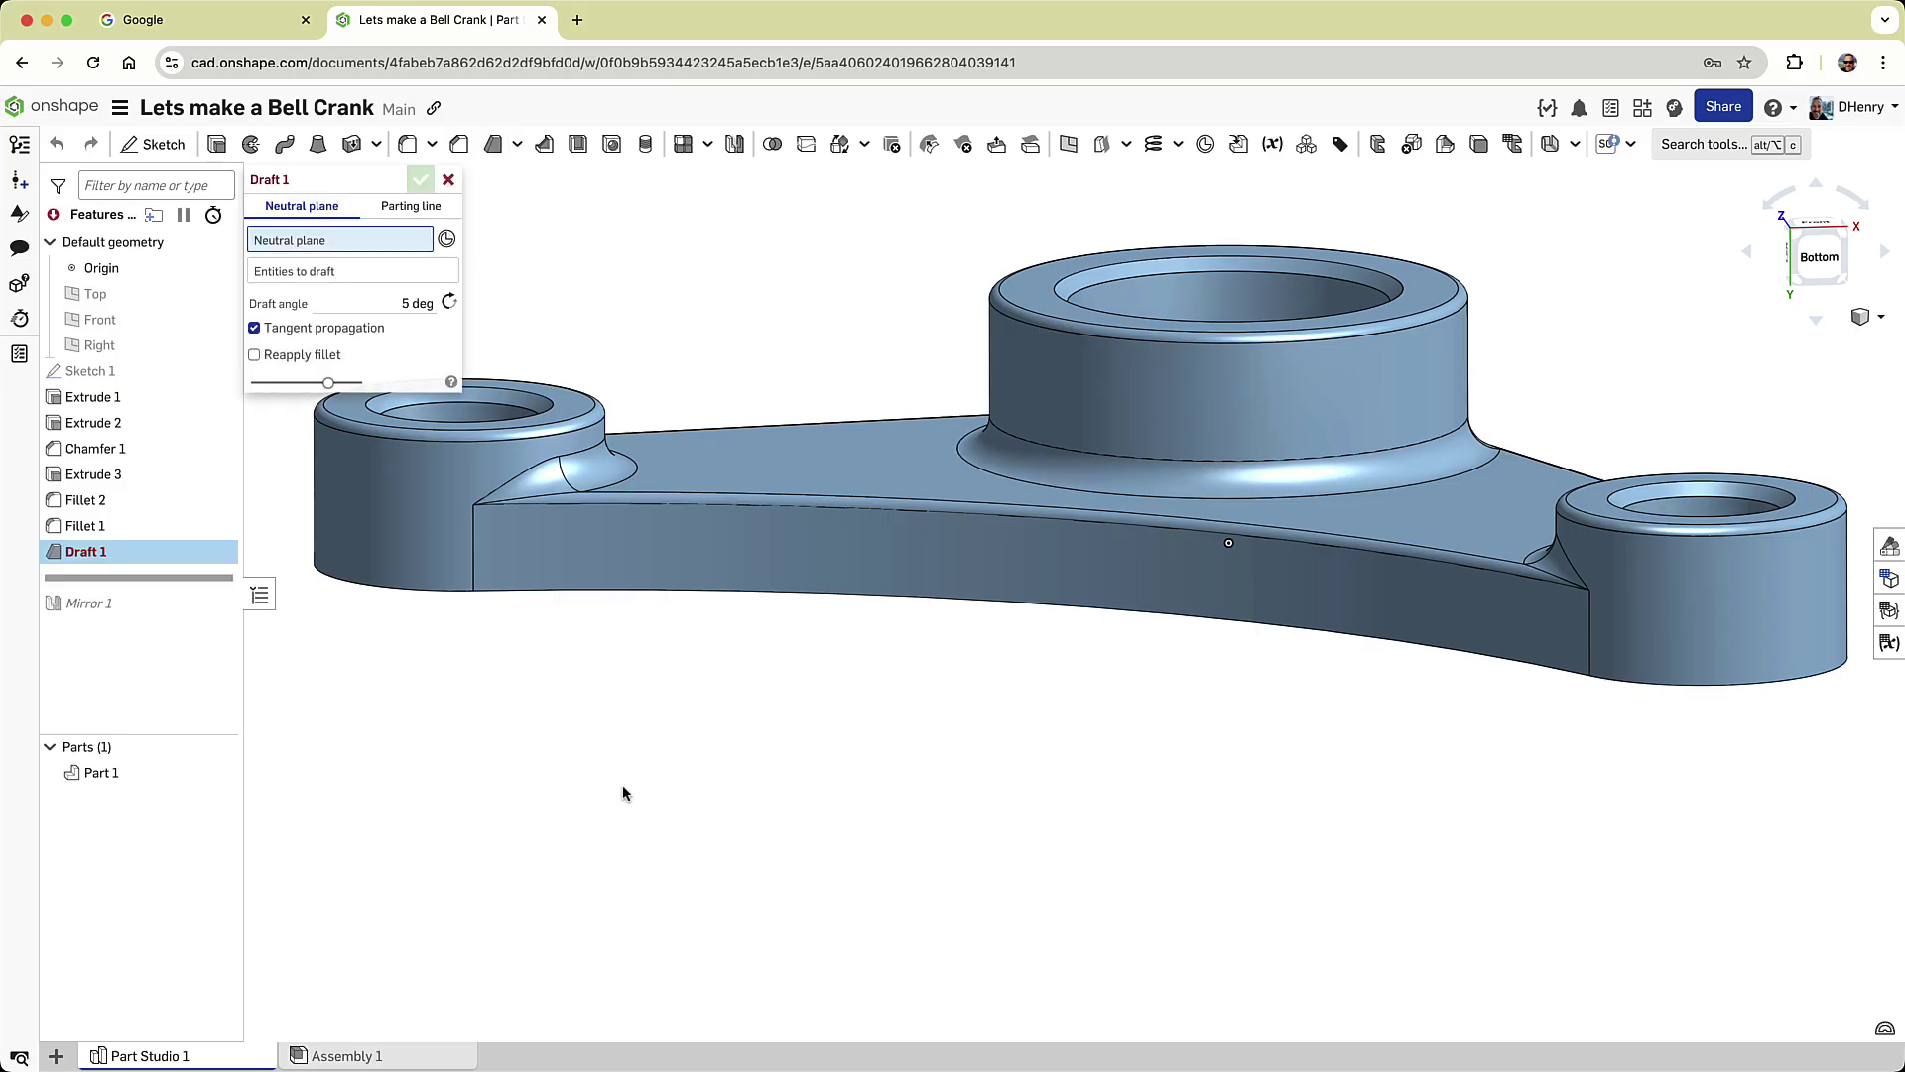
right_click_drag(624, 792, 659, 689)
left_click(659, 684)
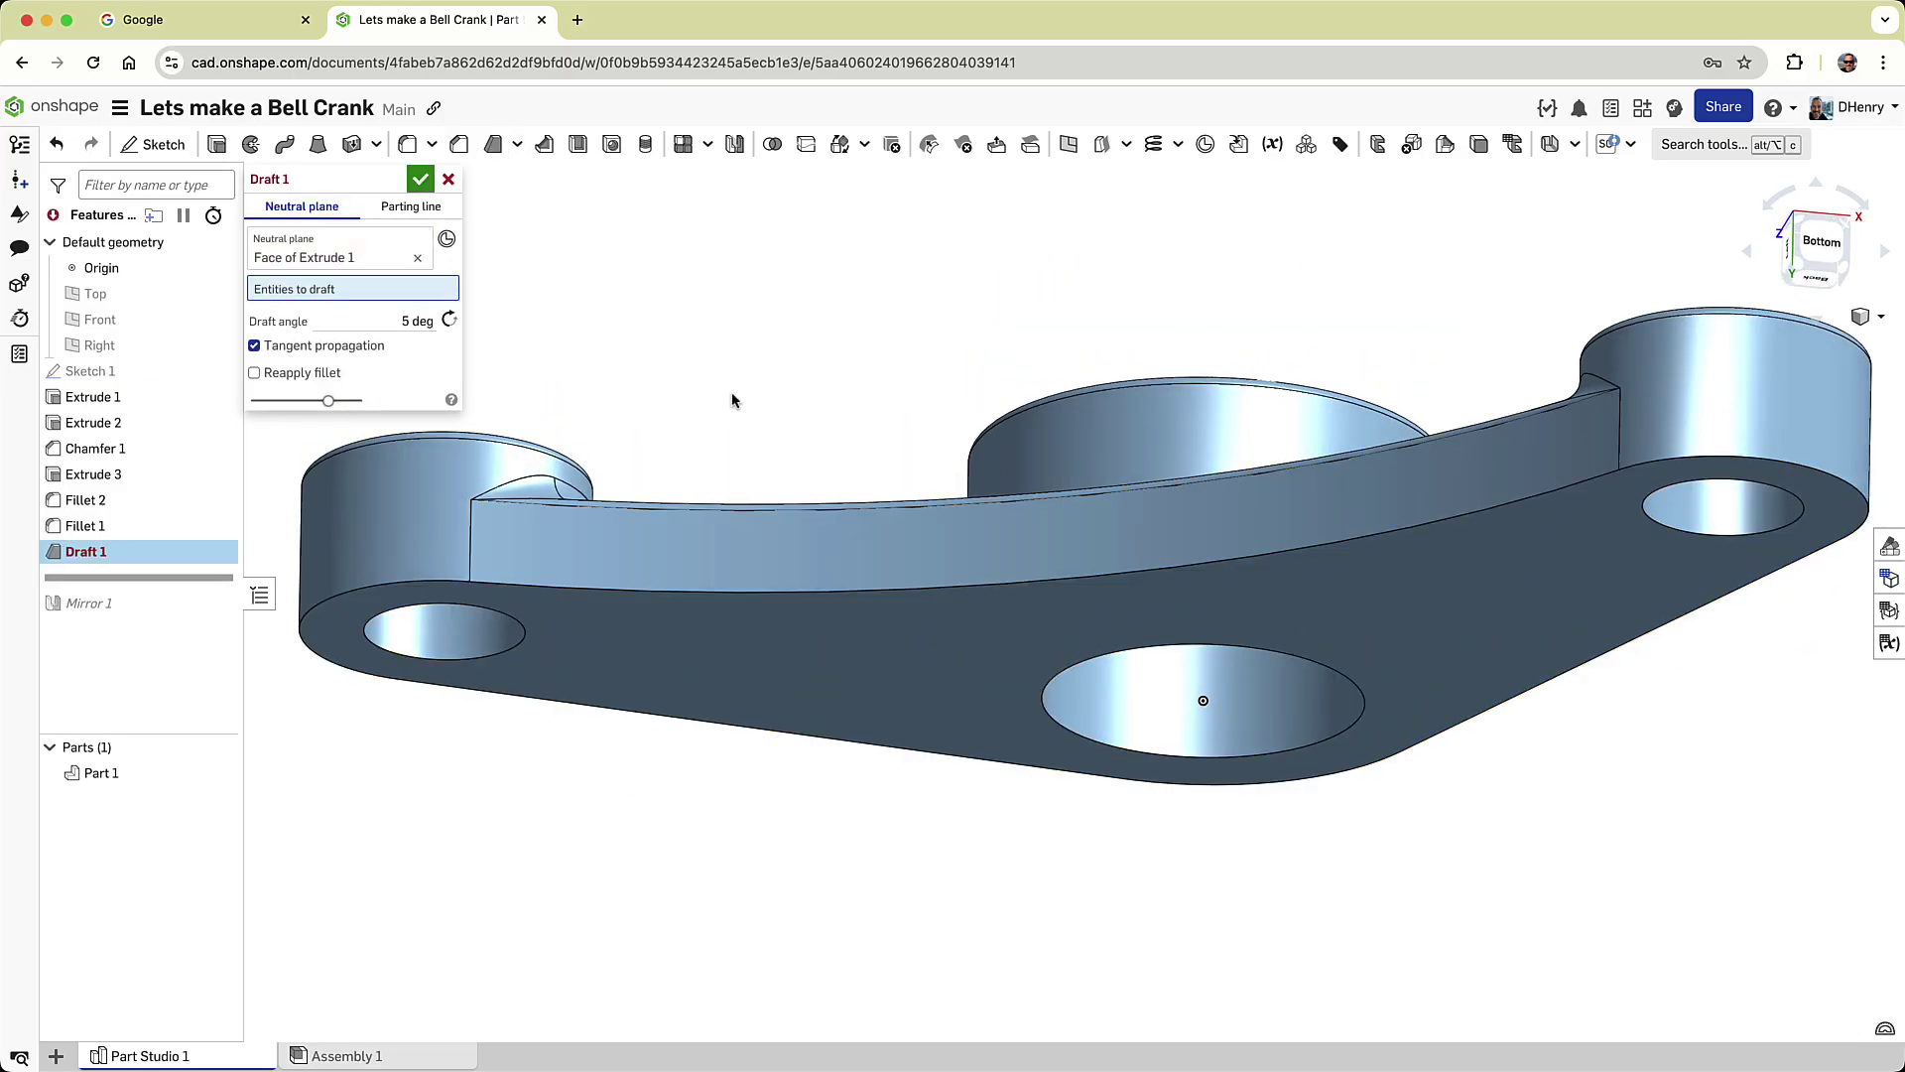
right_click_drag(730, 391, 730, 420)
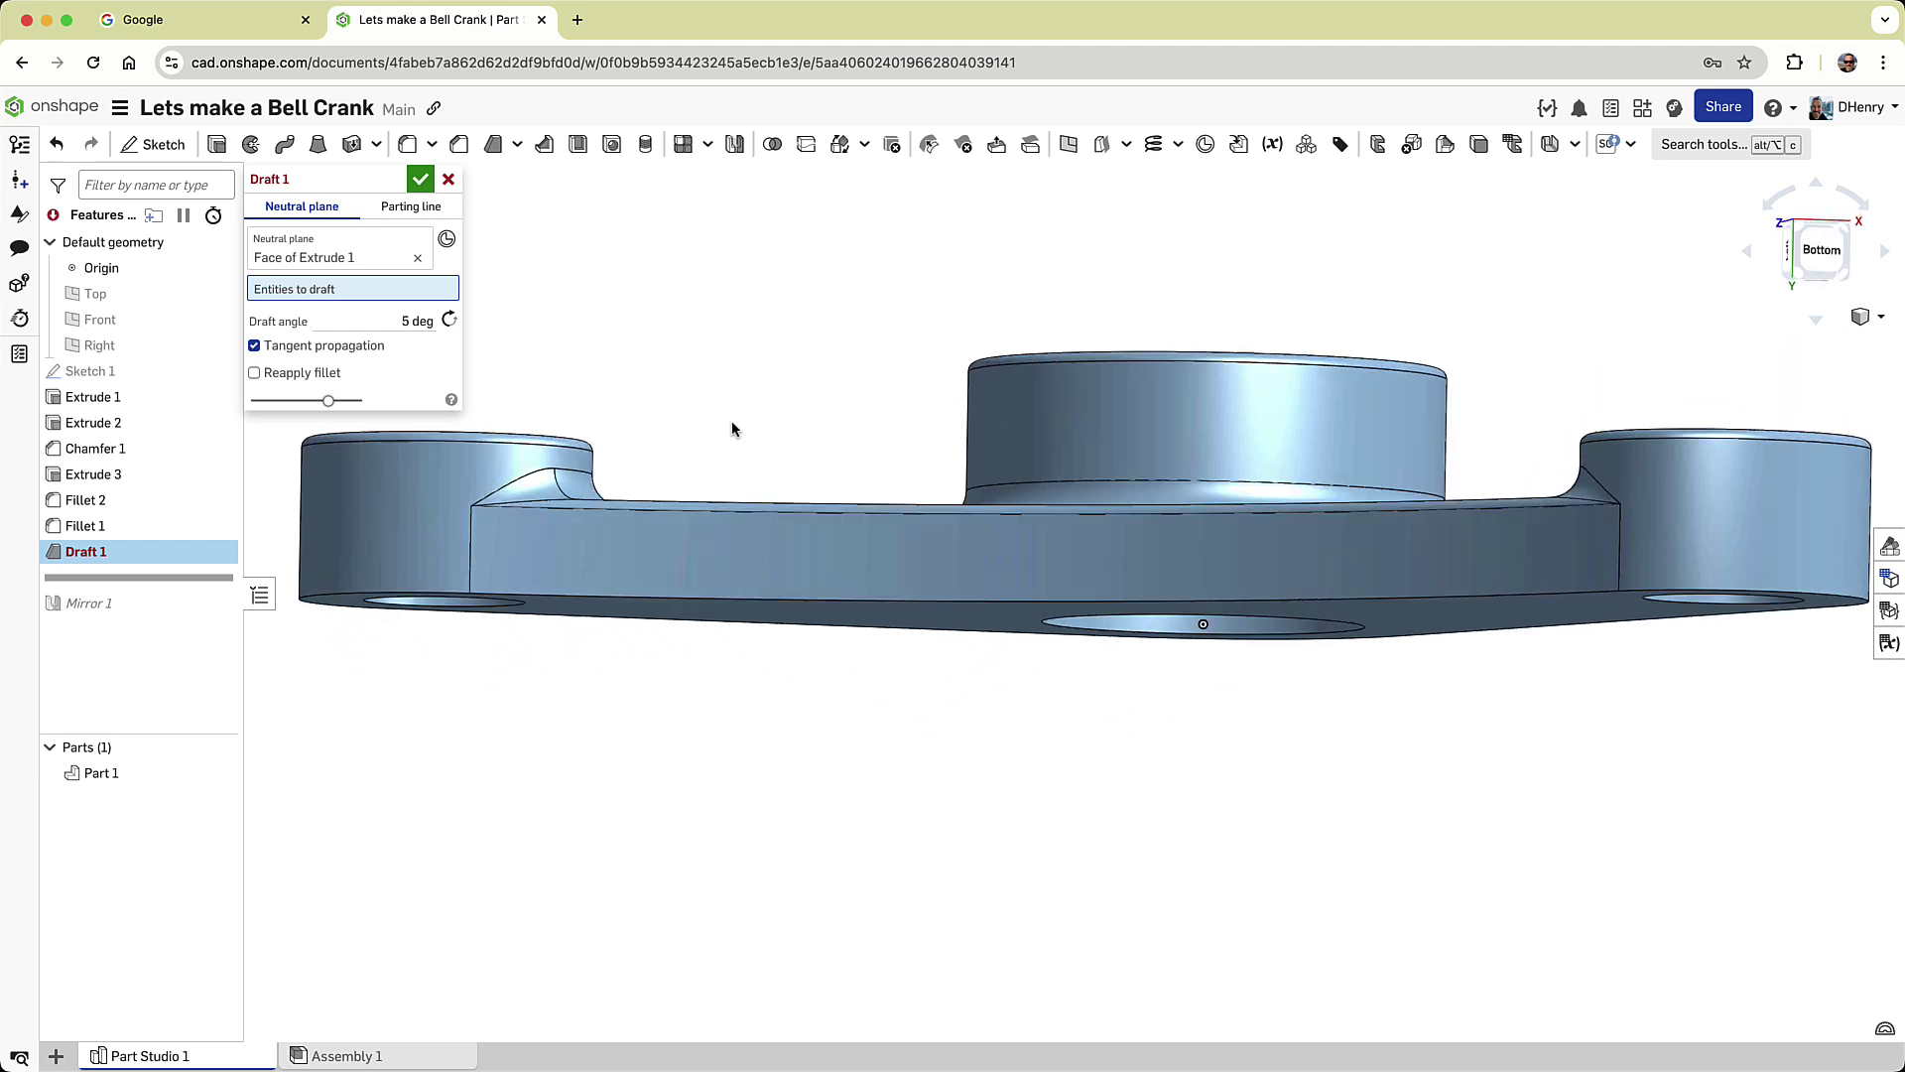
left_click(640, 558)
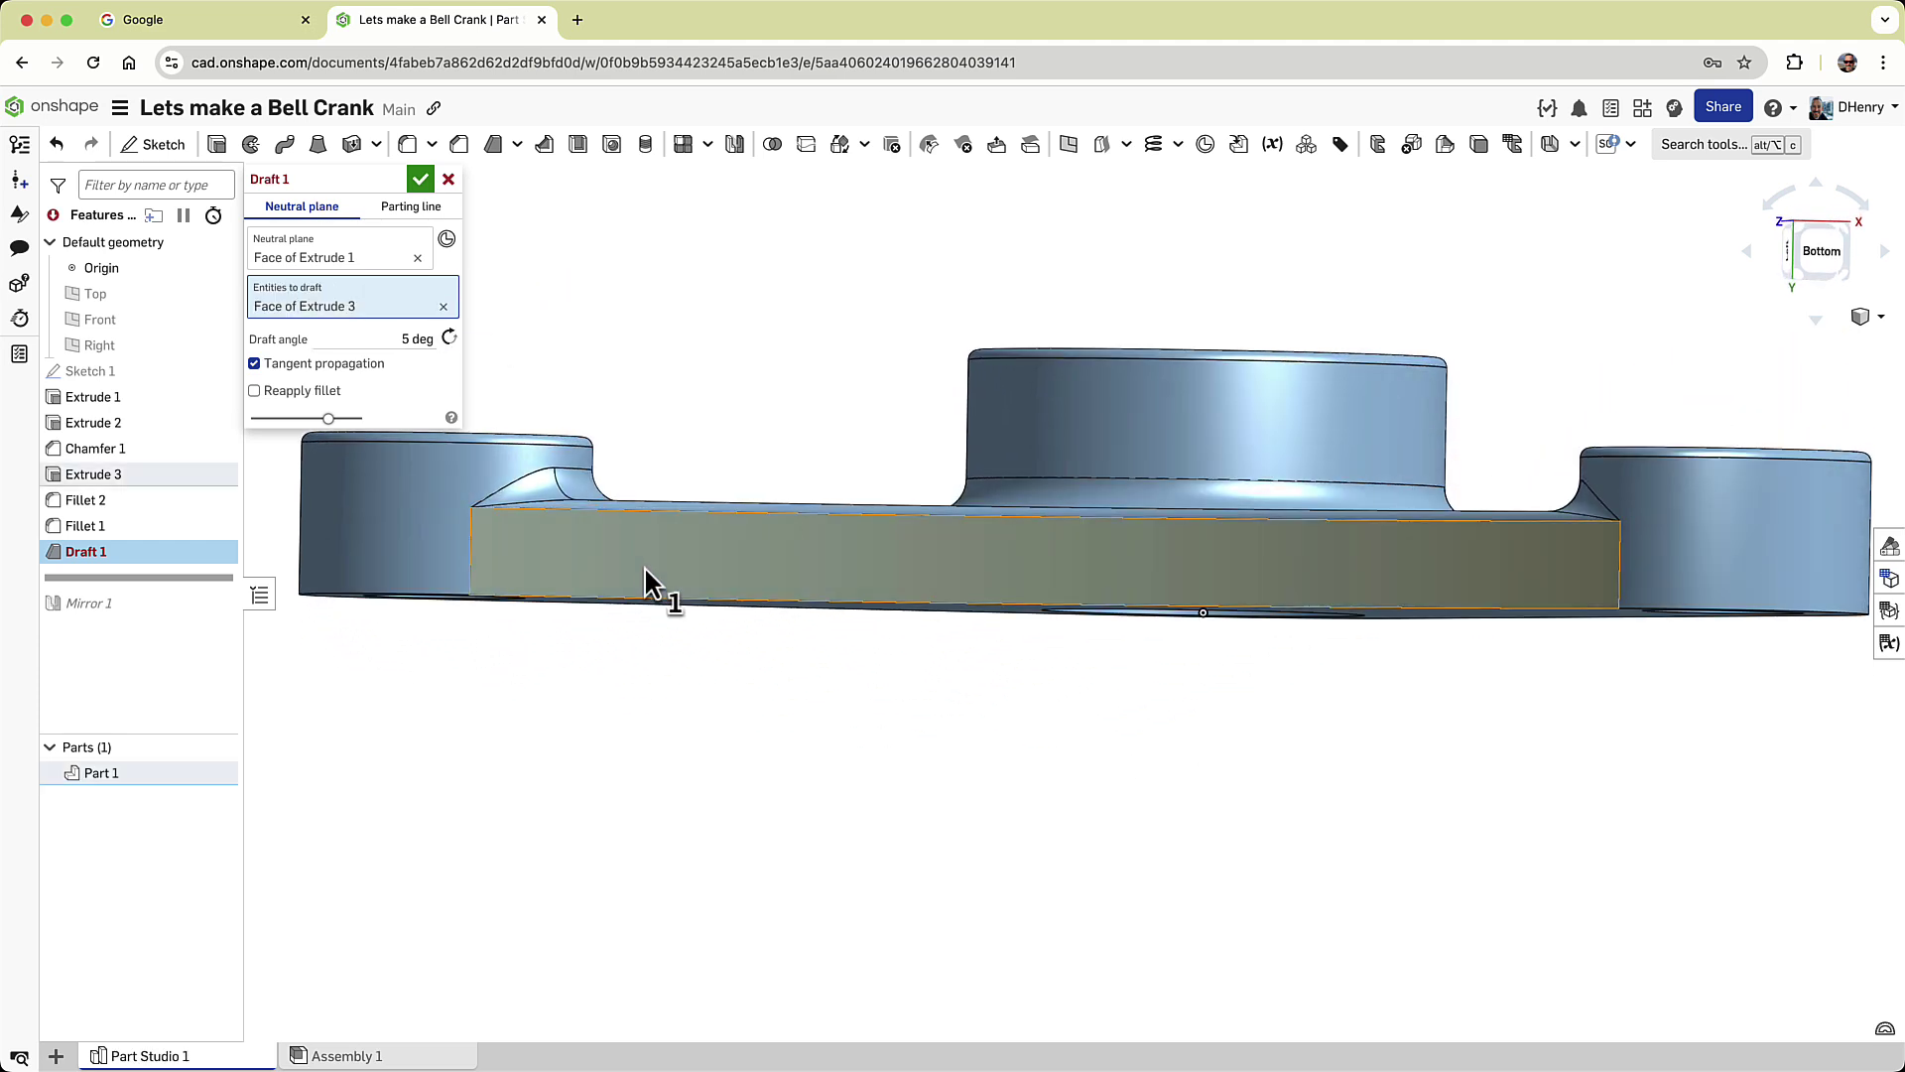
left_click(453, 338)
left_click(417, 175)
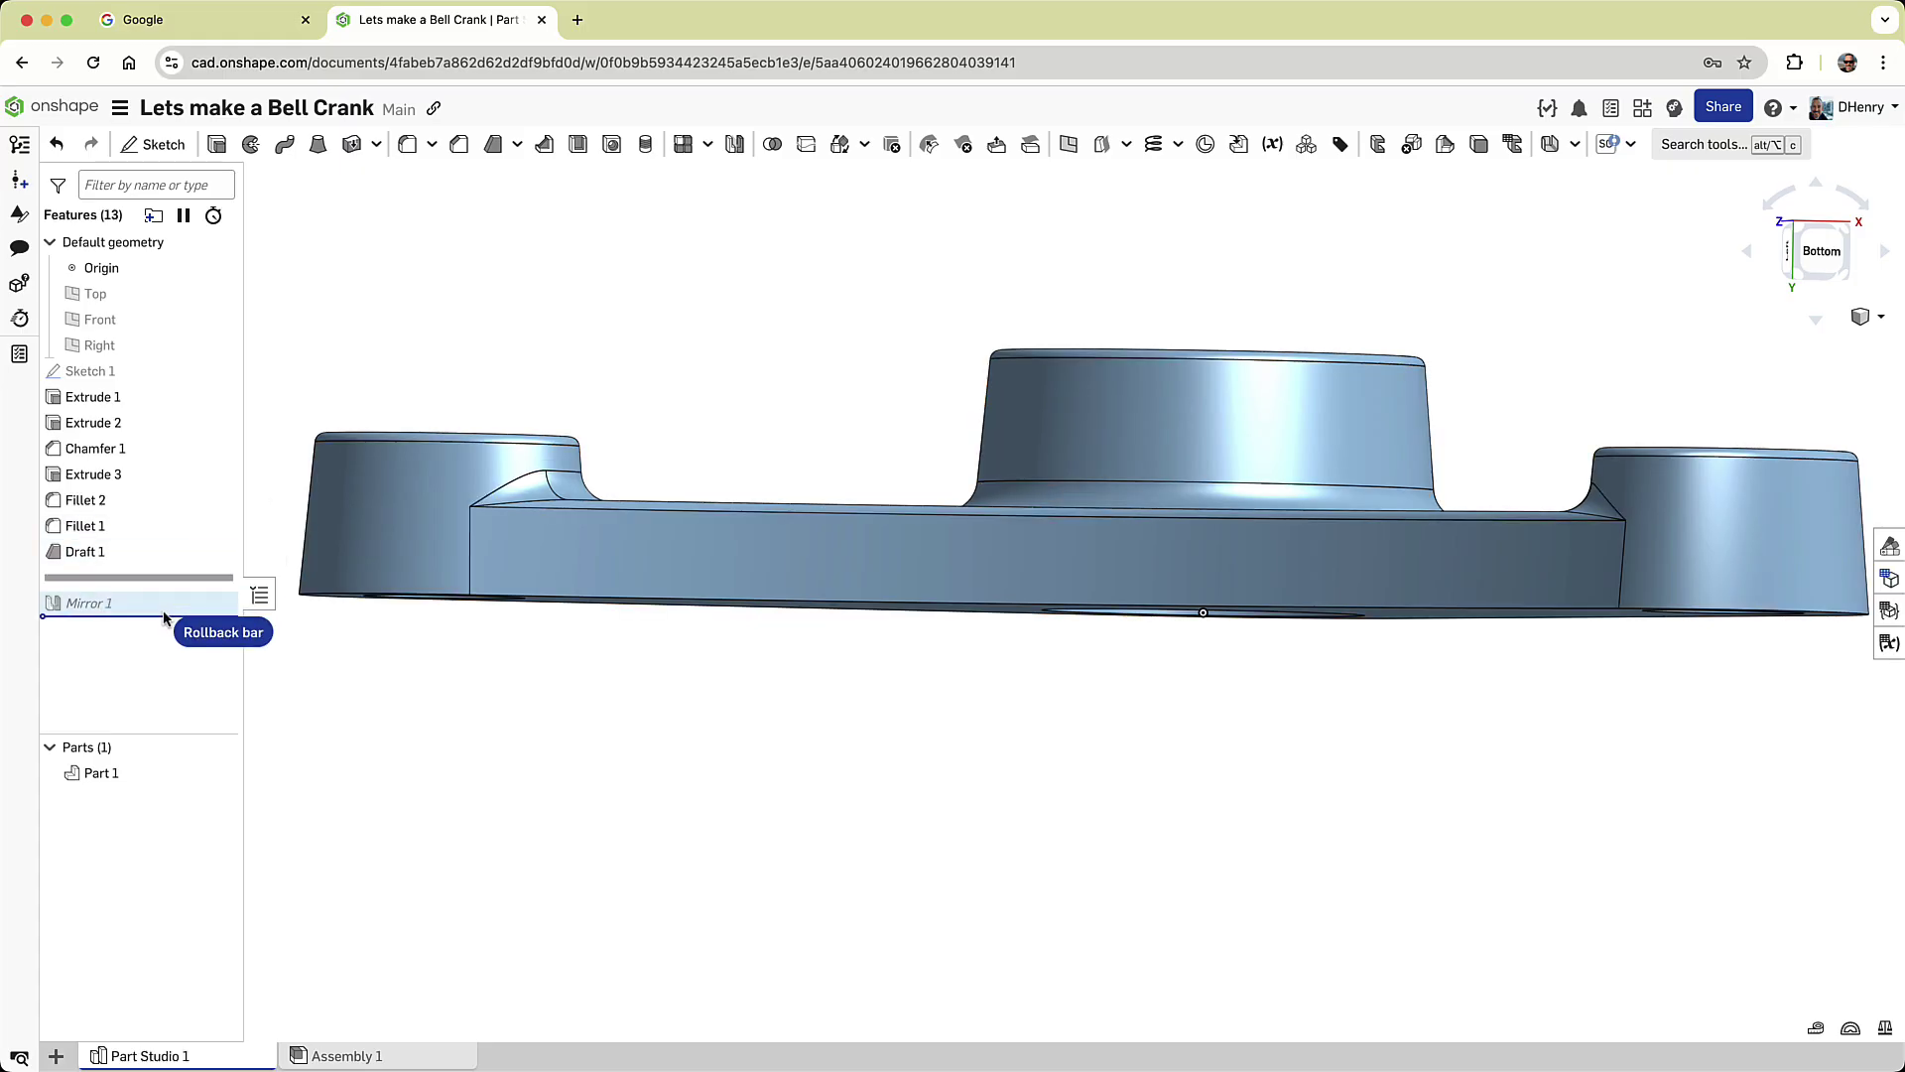
Roll the model forward past Mirror 1 and show the full drafted bell crank in Front view.
left_click_drag(164, 617, 706, 782)
right_click_drag(706, 782, 889, 864)
scroll(771, 905, "up", 3)
scroll(772, 903, "down", 5)
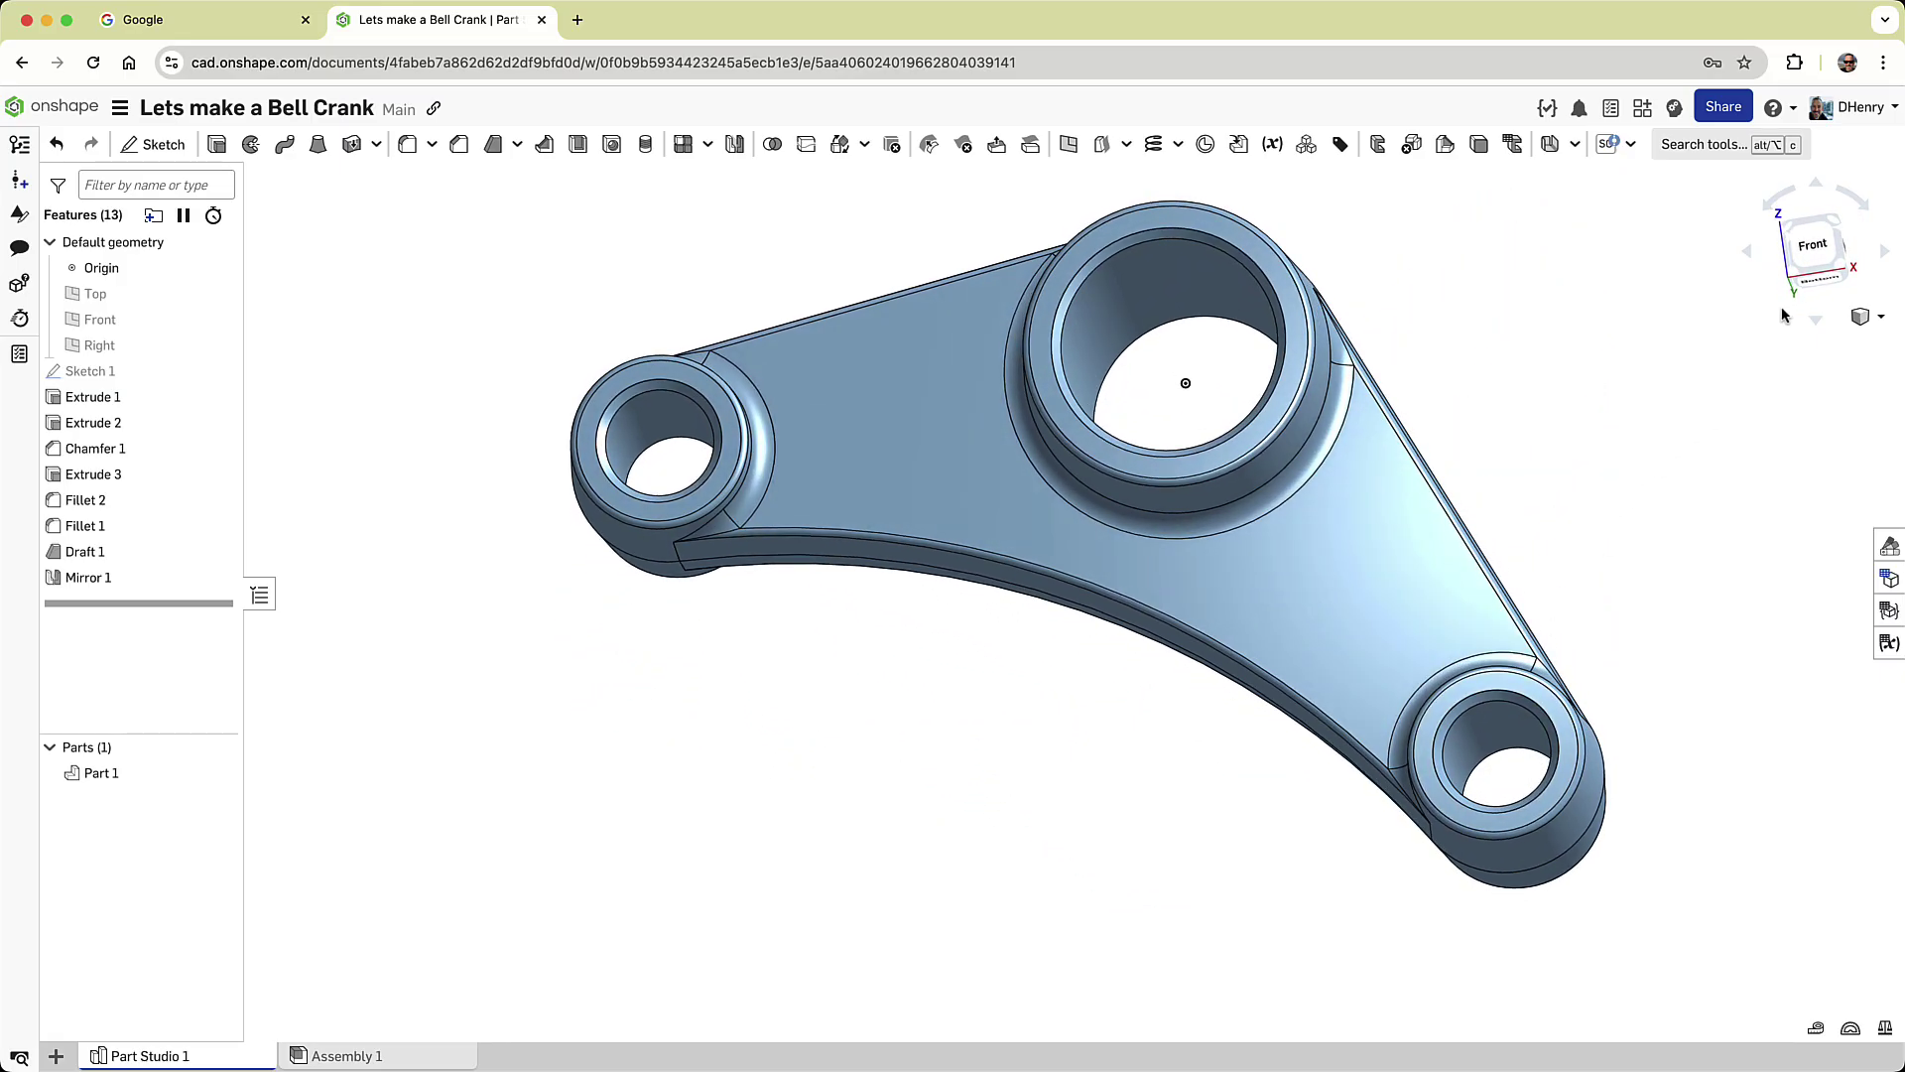
left_click(1814, 249)
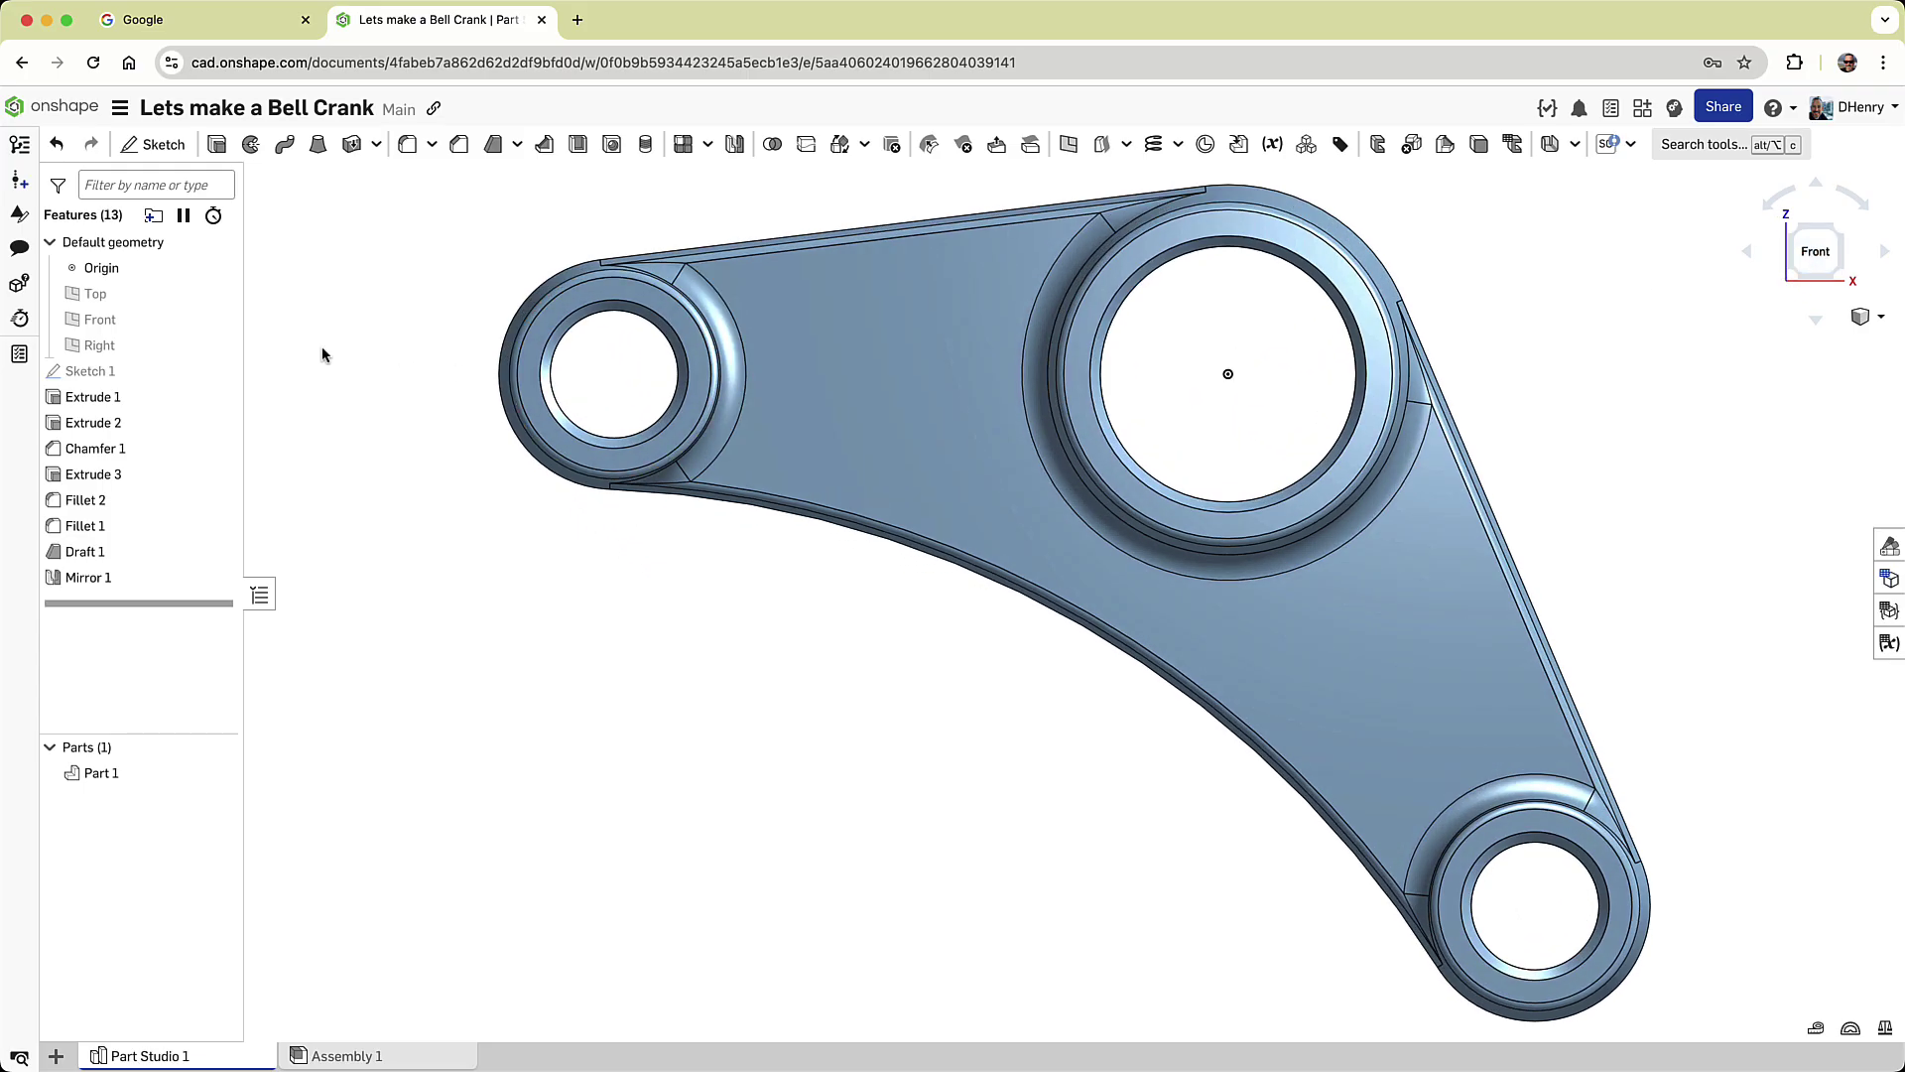
Show the Versions and history panel with the 20 Part Studio changes expanded under Main.
left_click(19, 145)
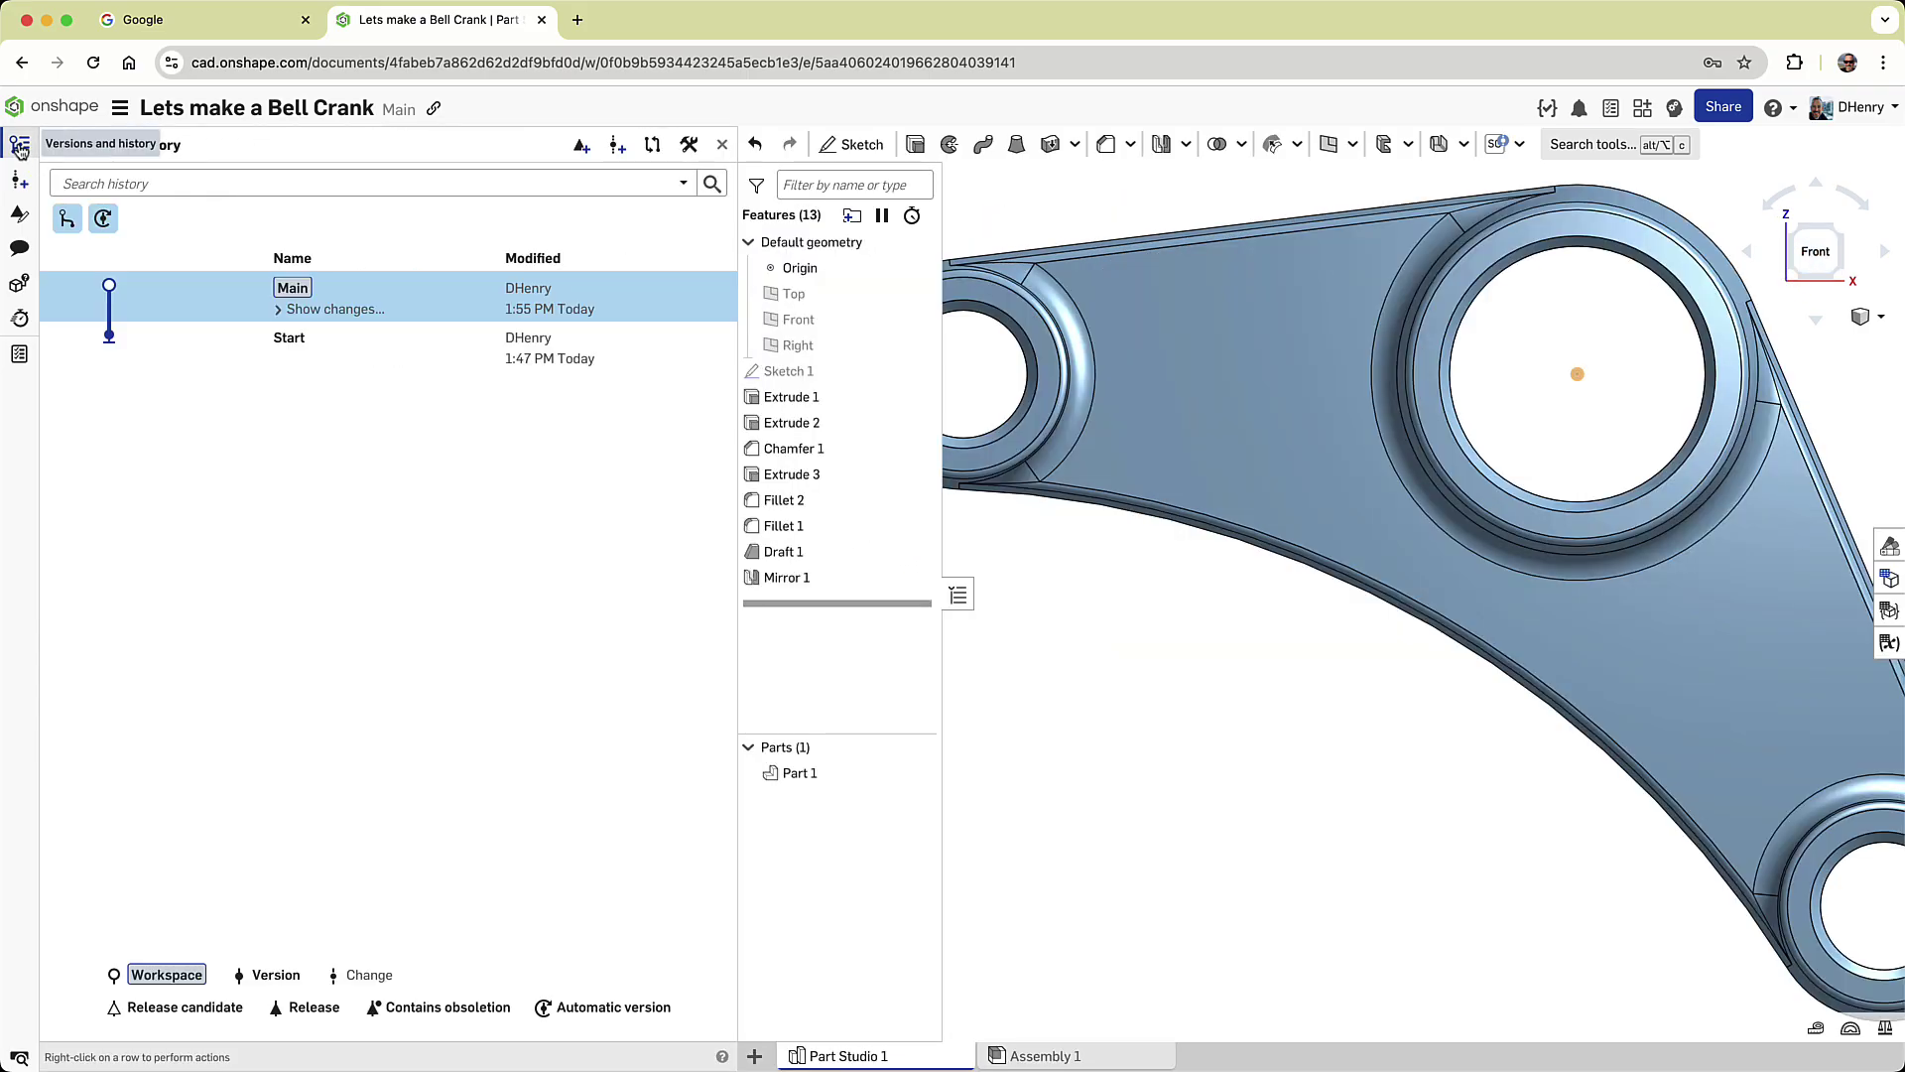
left_click(307, 309)
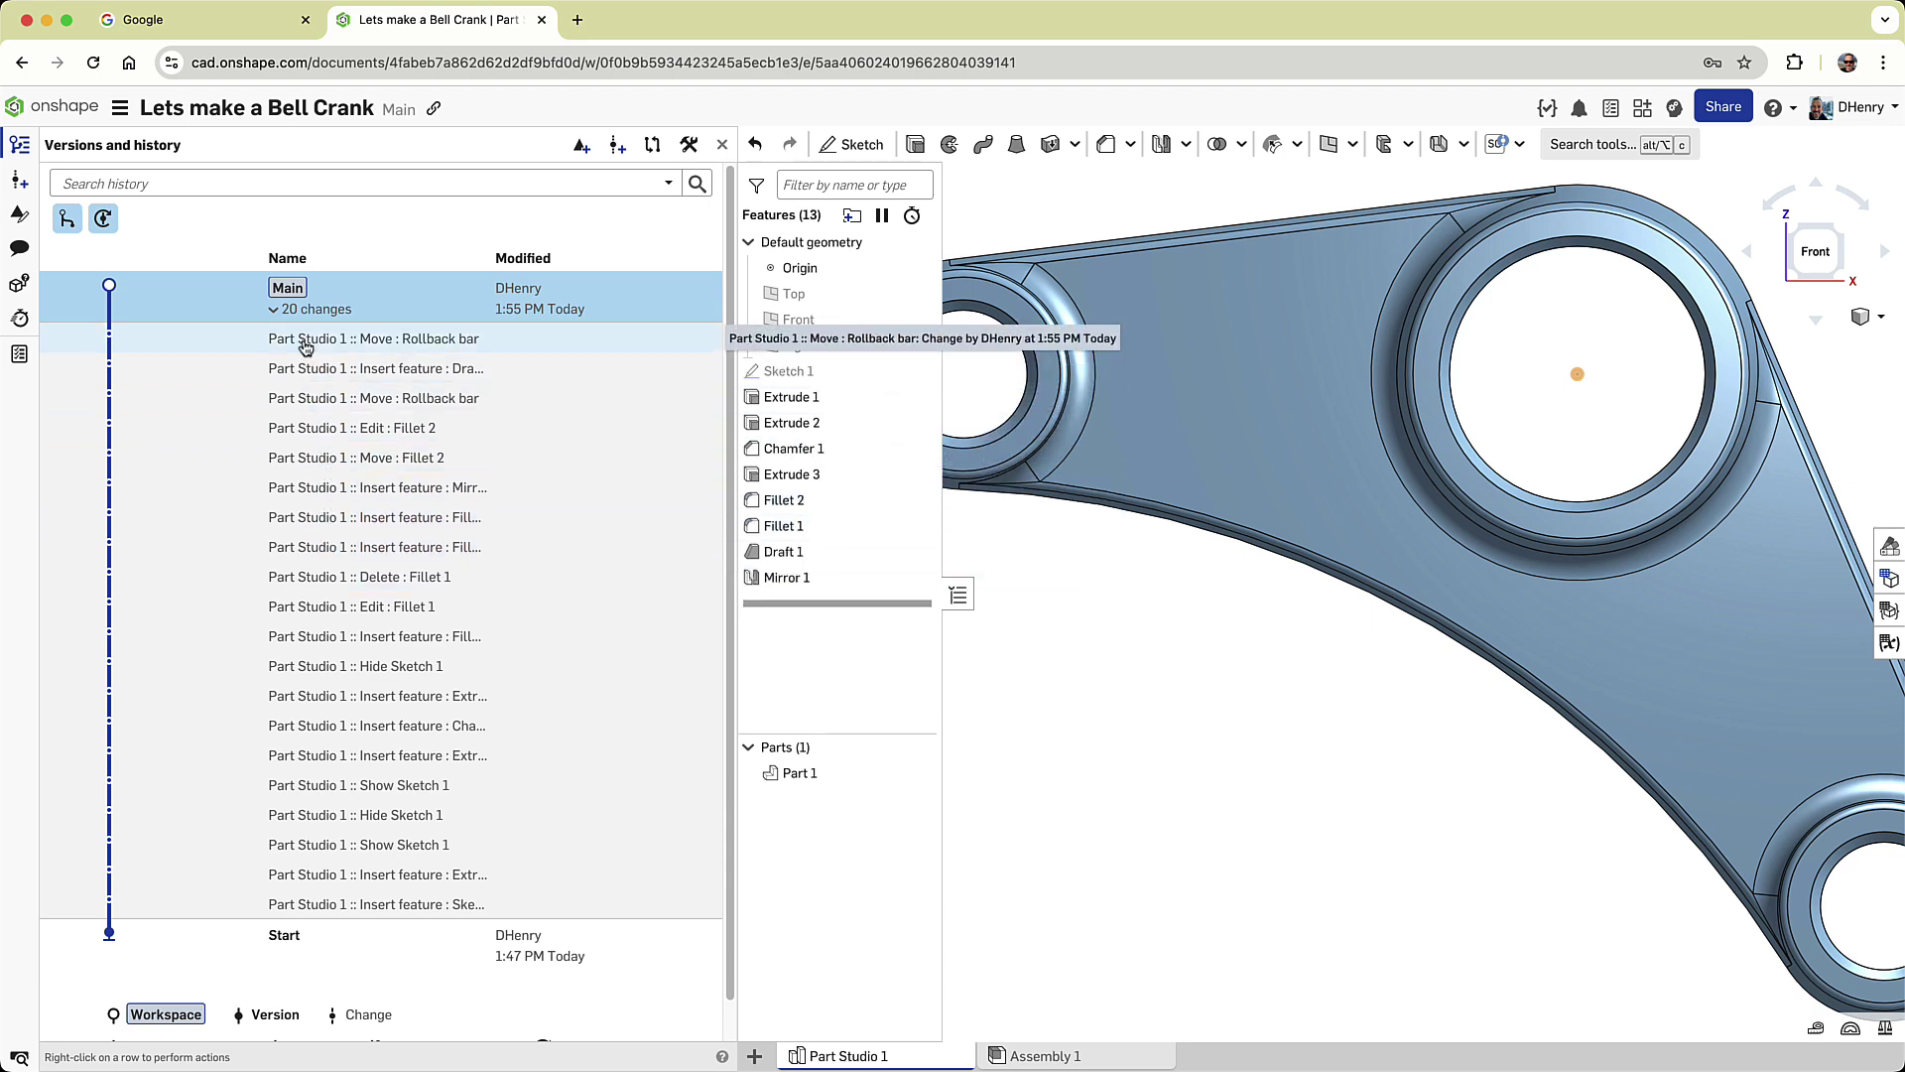
Create version V1 with the description 'Shape with Draft'.
left_click(24, 180)
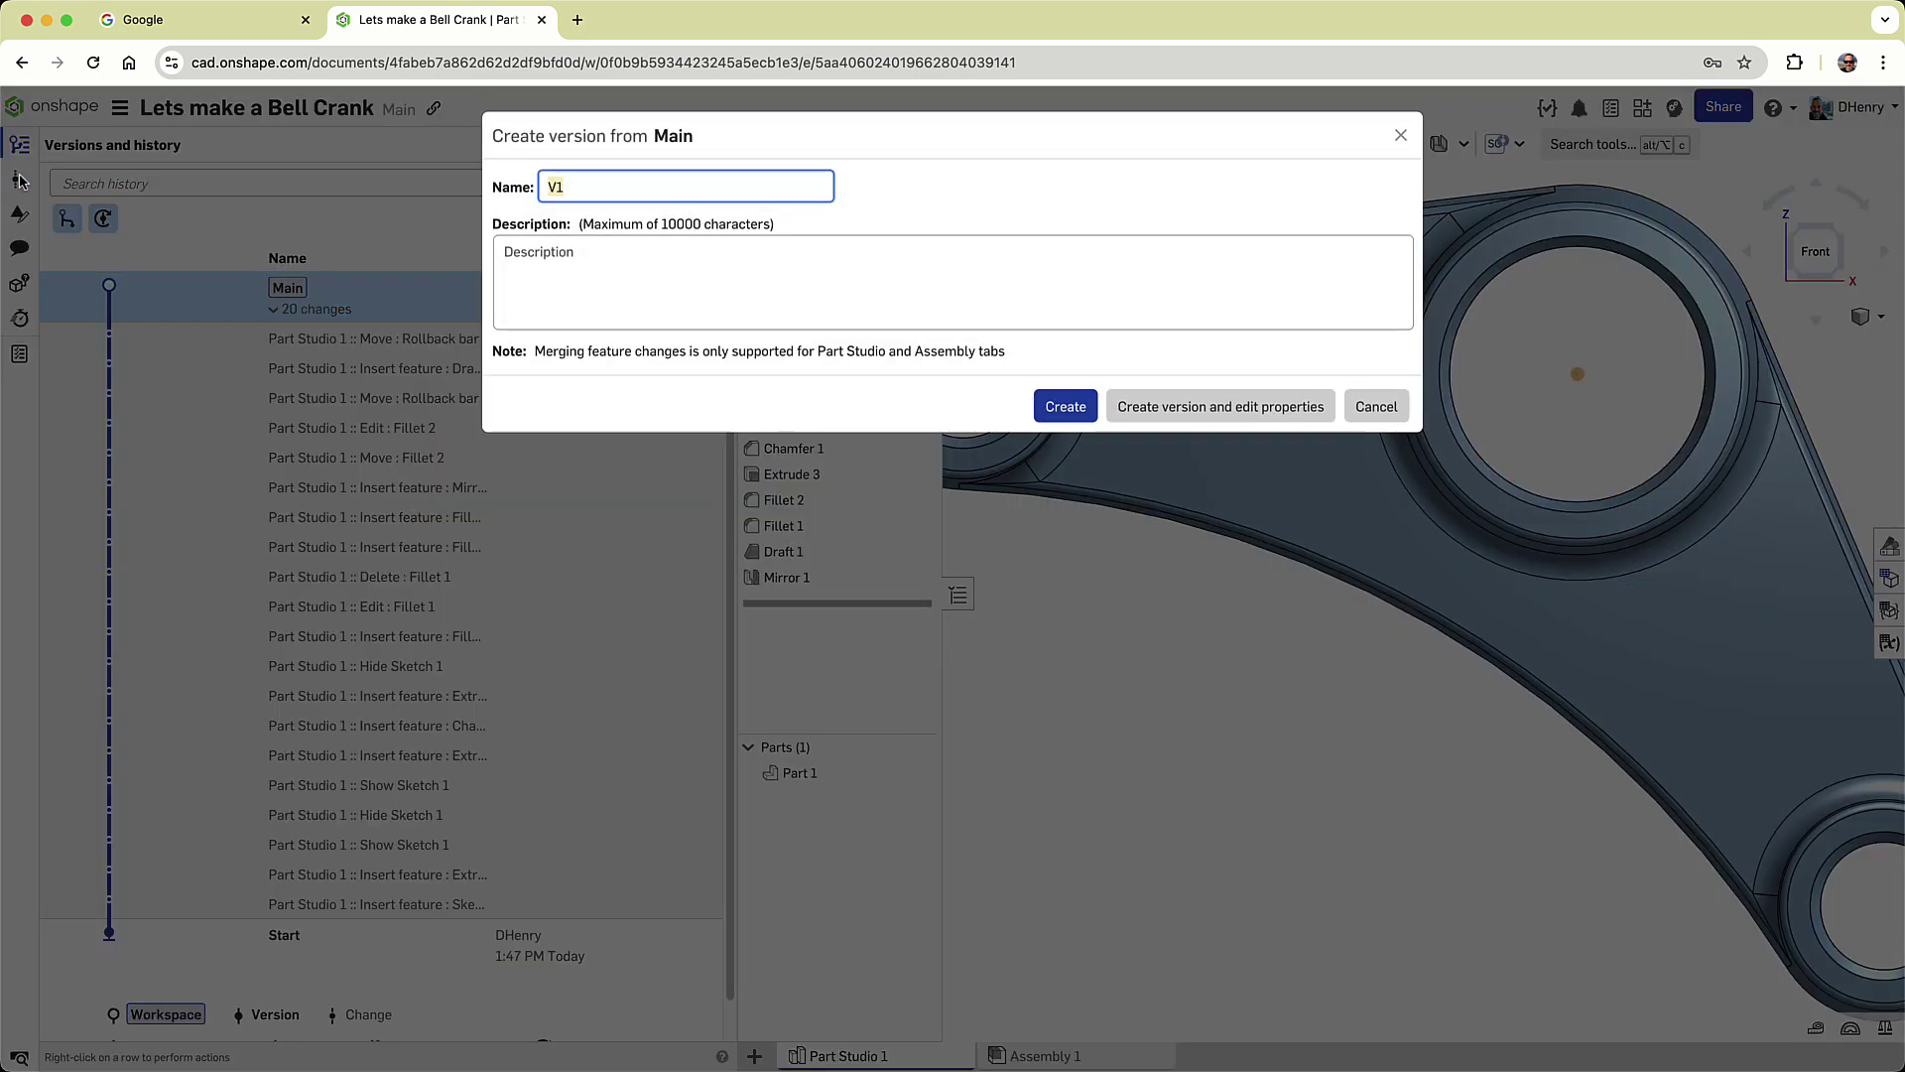
left_click(593, 274)
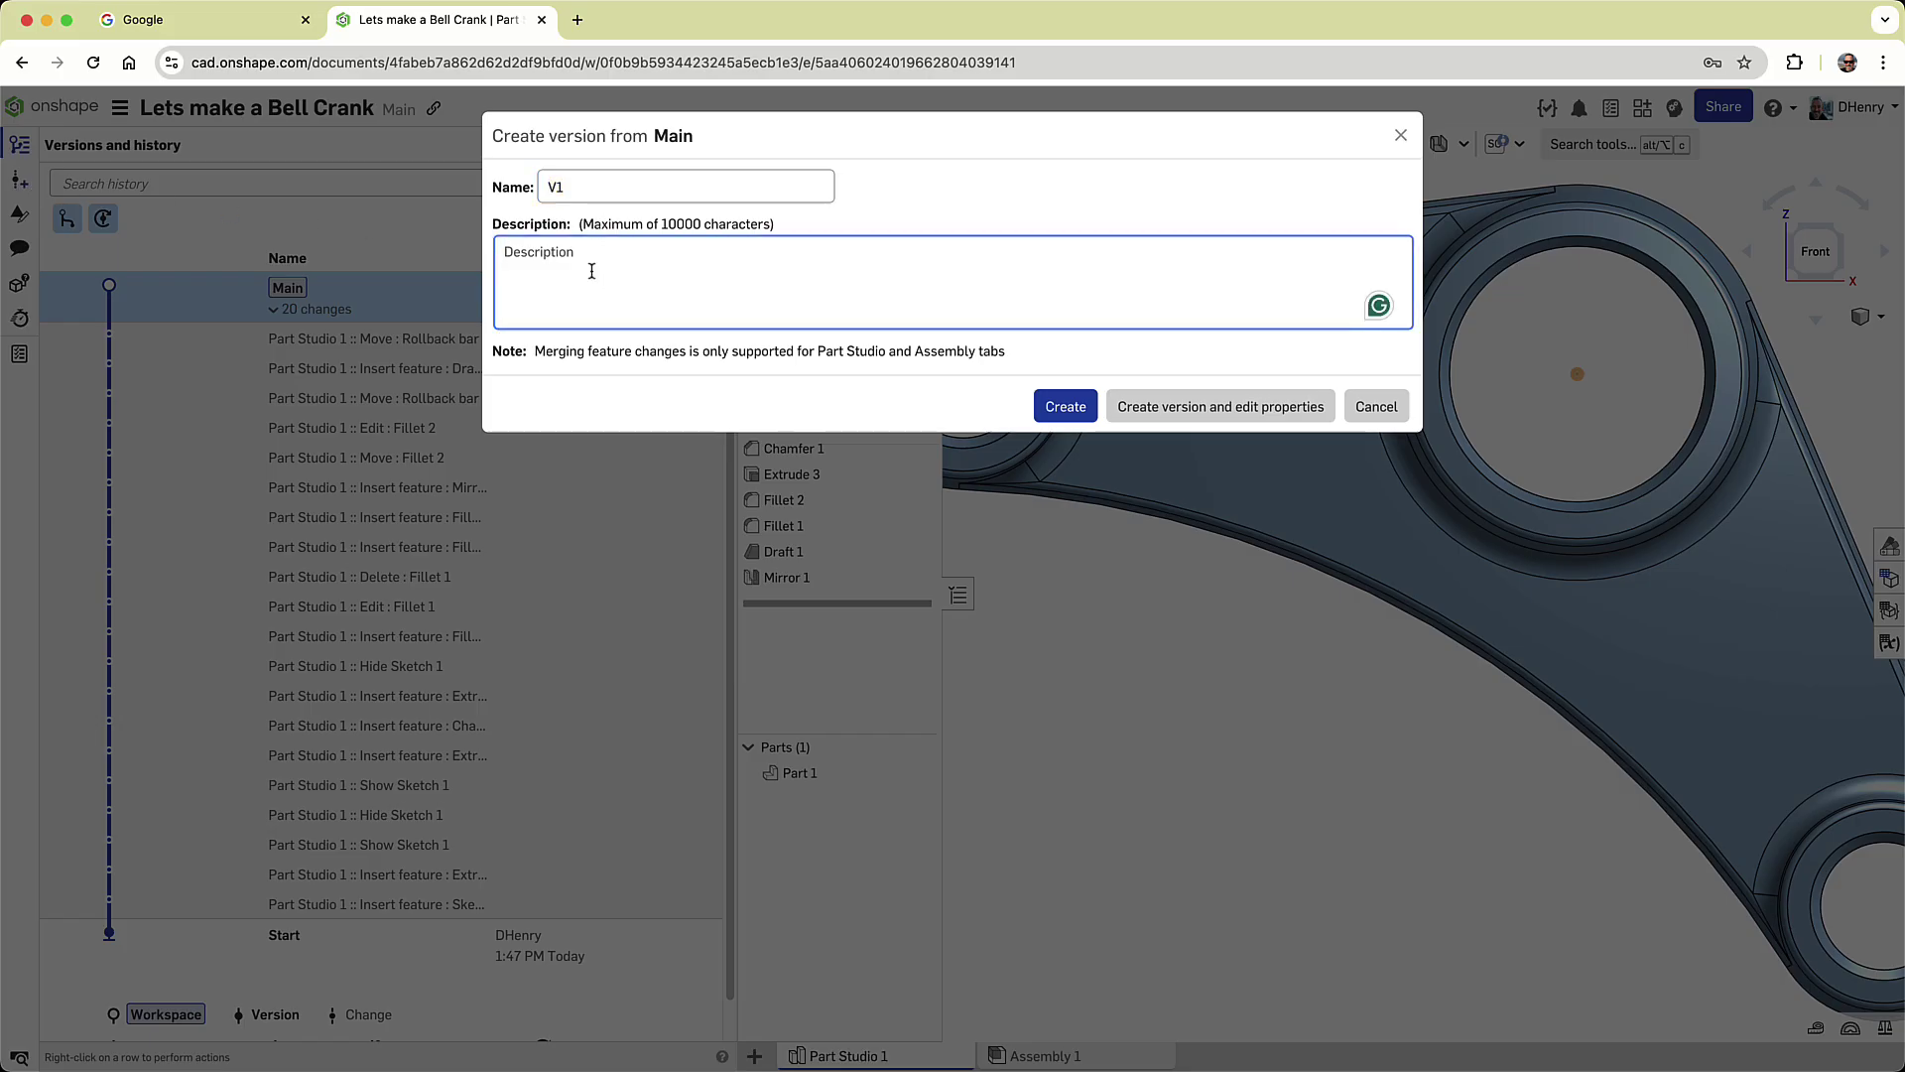
type("Shape with Draft")
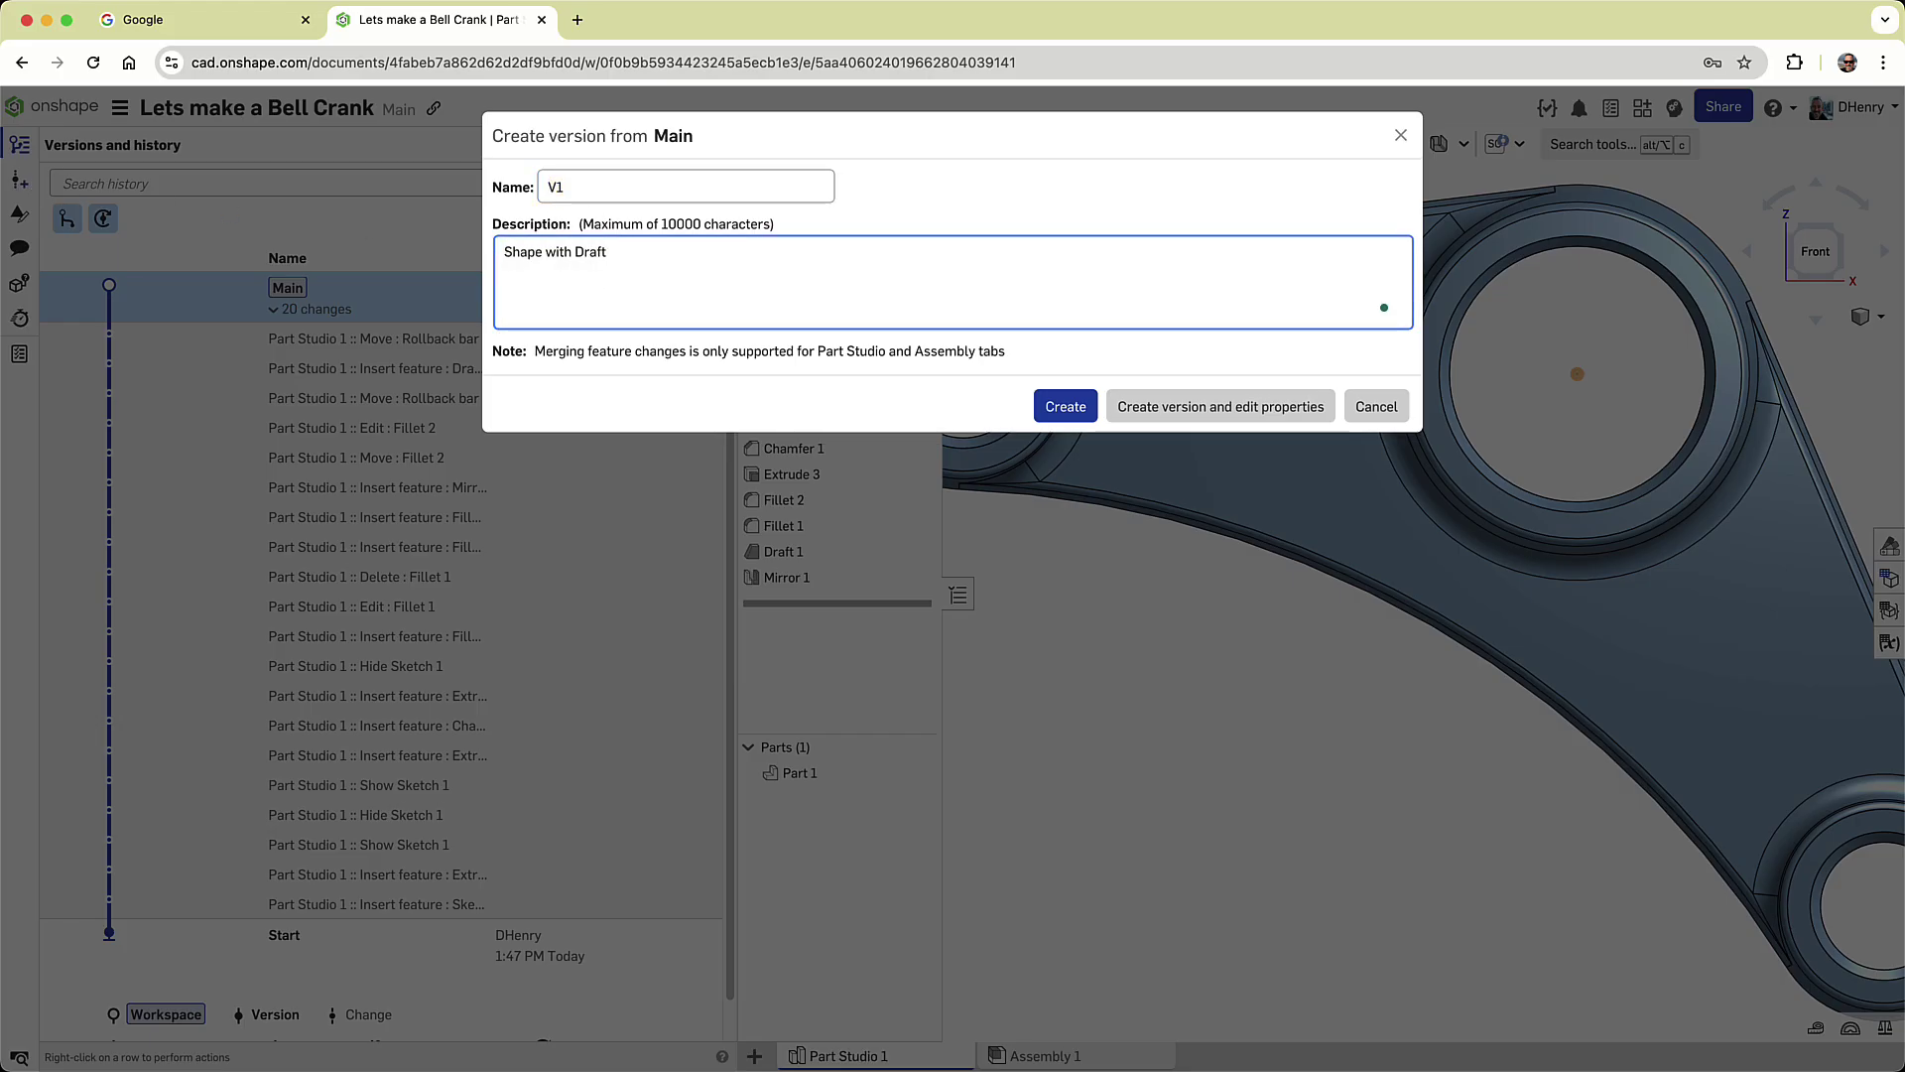
left_click(1039, 410)
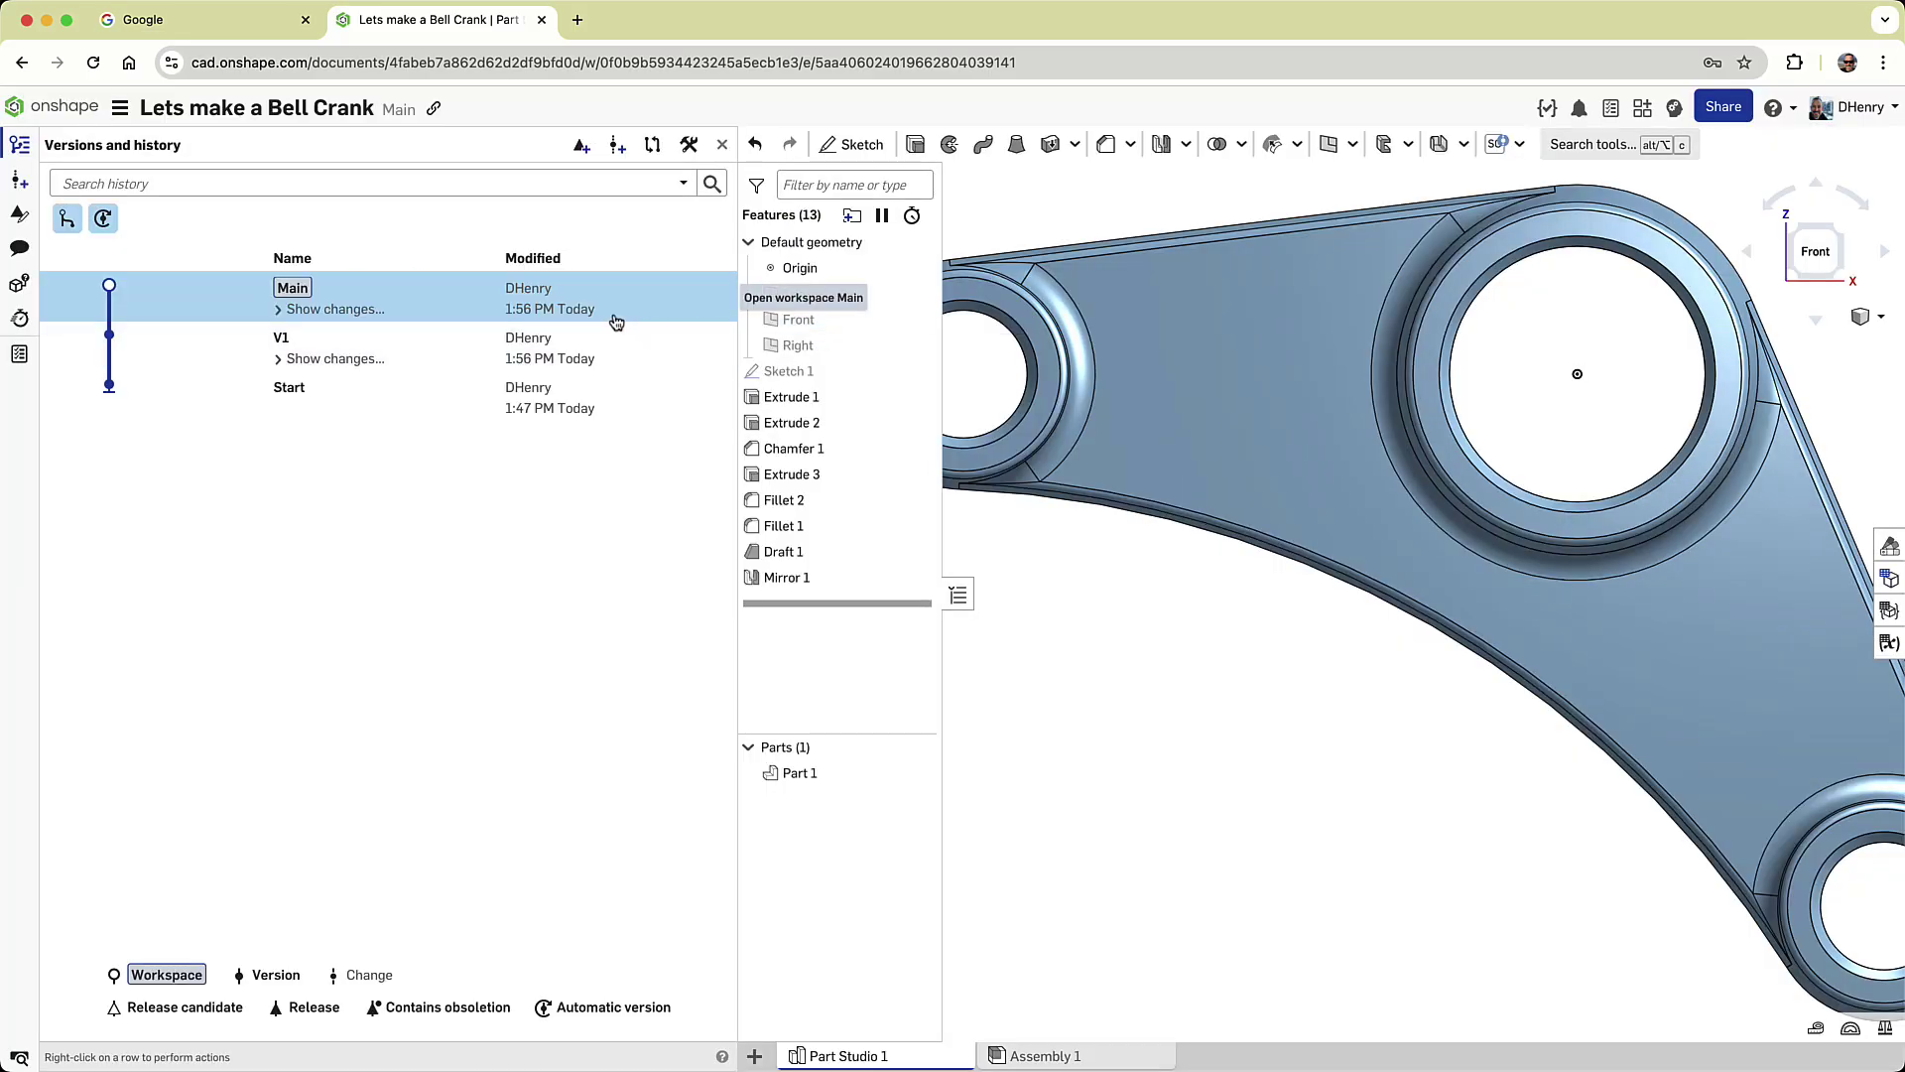
Close the version history and zoom out so the whole bell crank is framed.
left_click(21, 149)
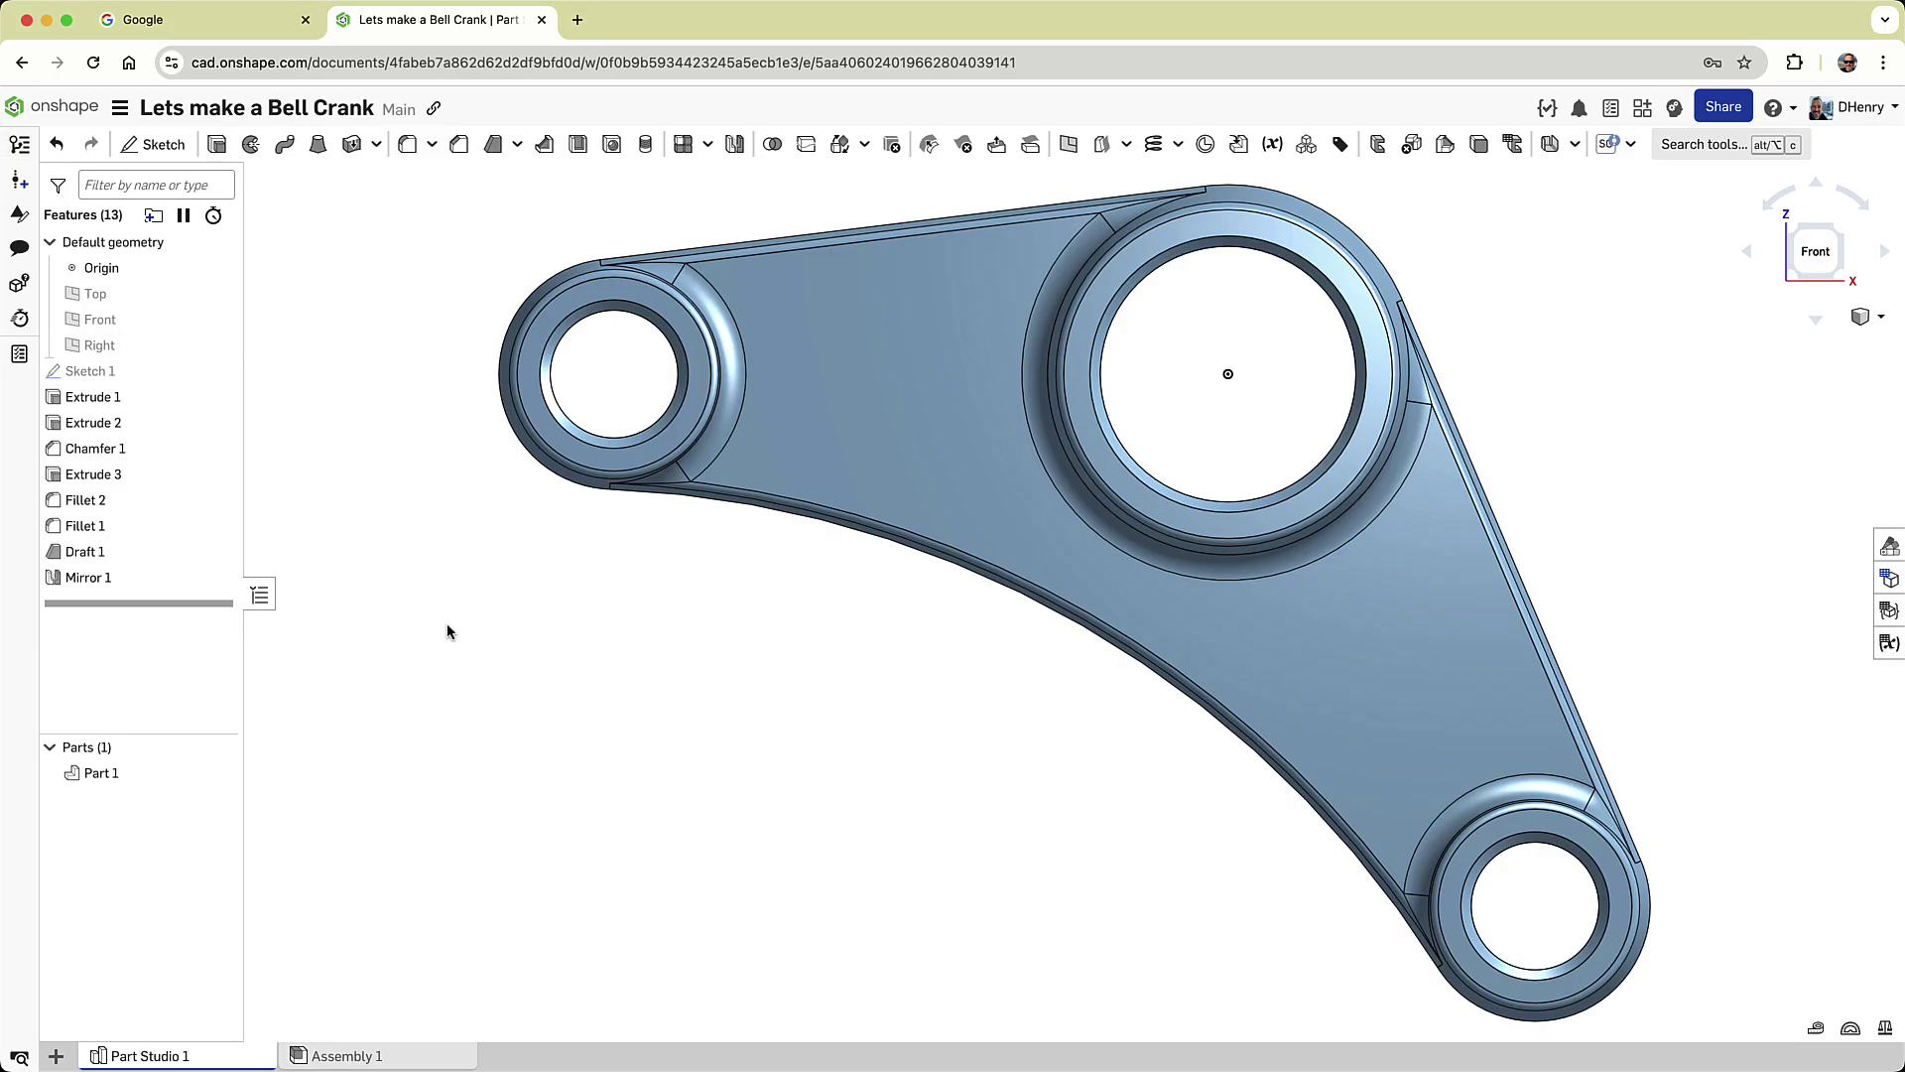
scroll(964, 413, "down", 1)
scroll(963, 415, "down", 1)
middle_click_drag(962, 415, 945, 491)
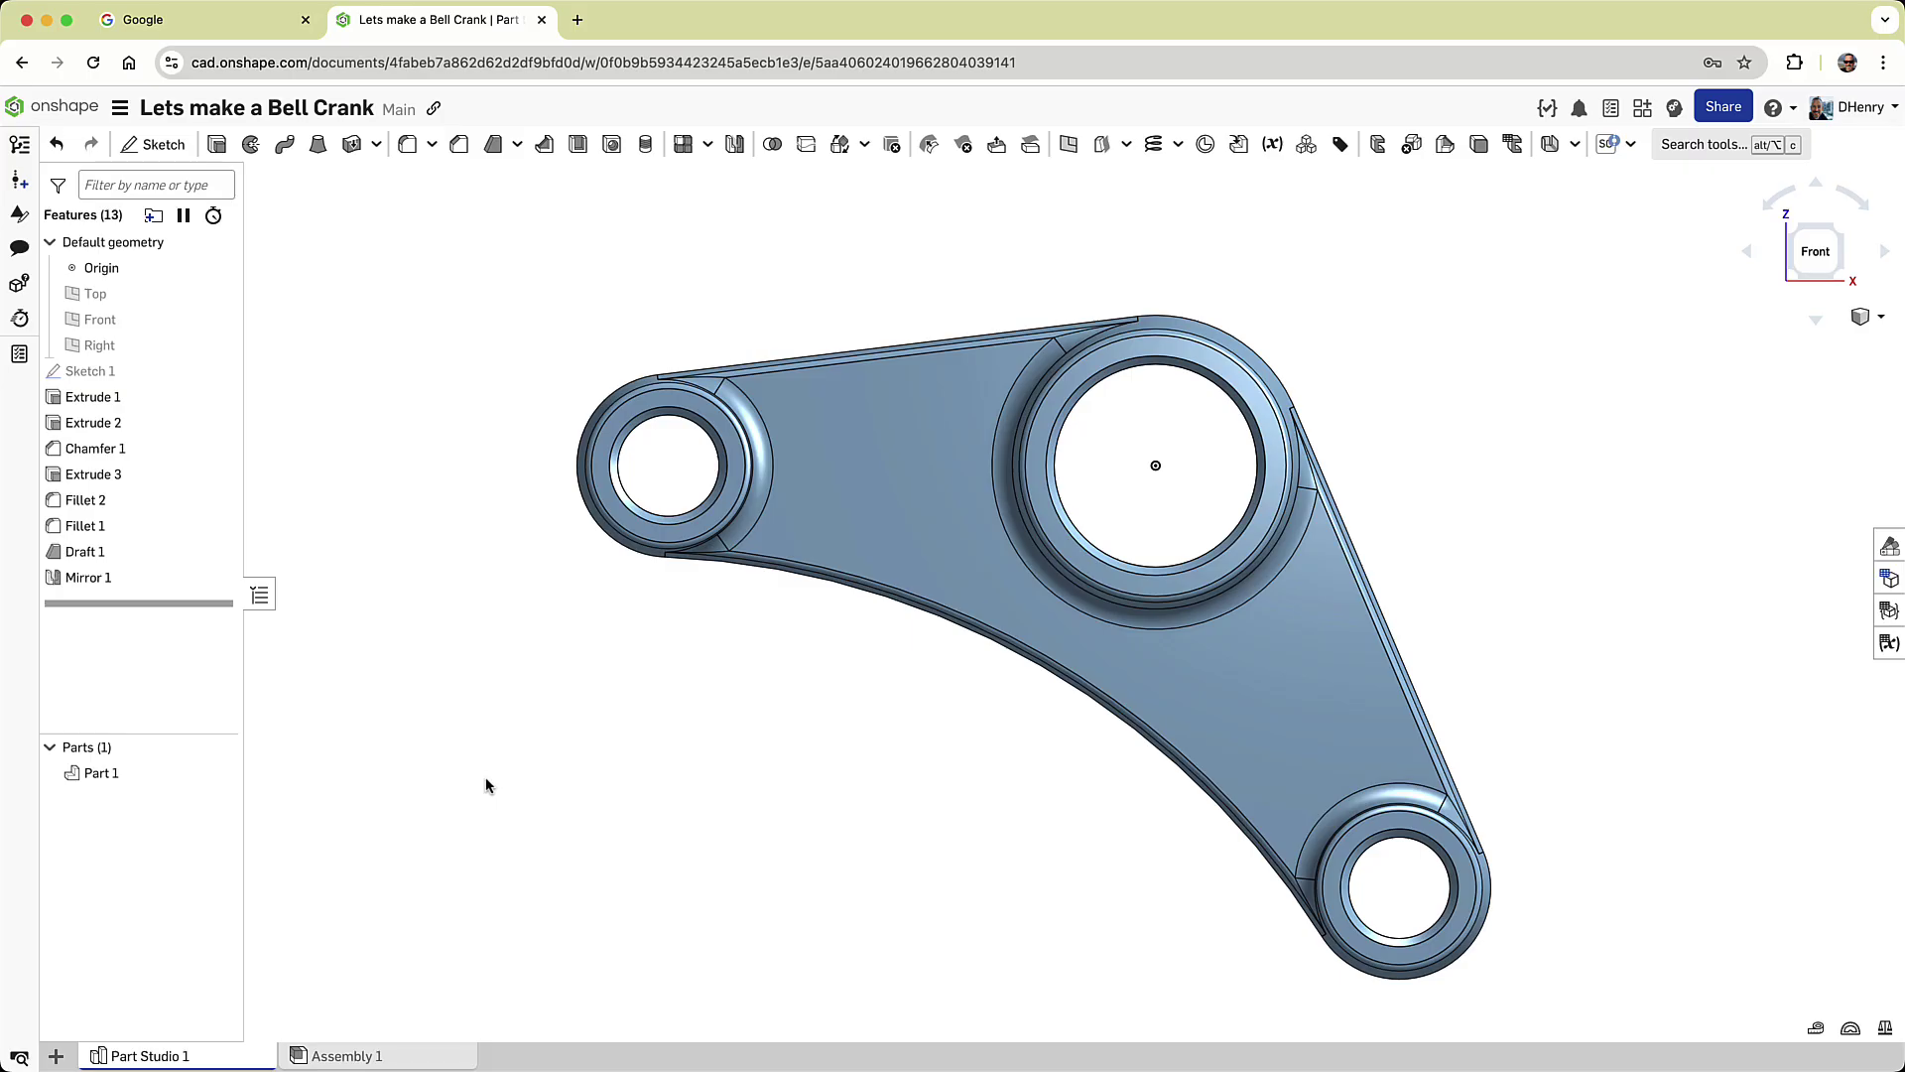
In Sketch 1, change hub spacing 120→80, diagonal arm 120→125, angle 60°→55°, and check the part.
double_click(151, 371)
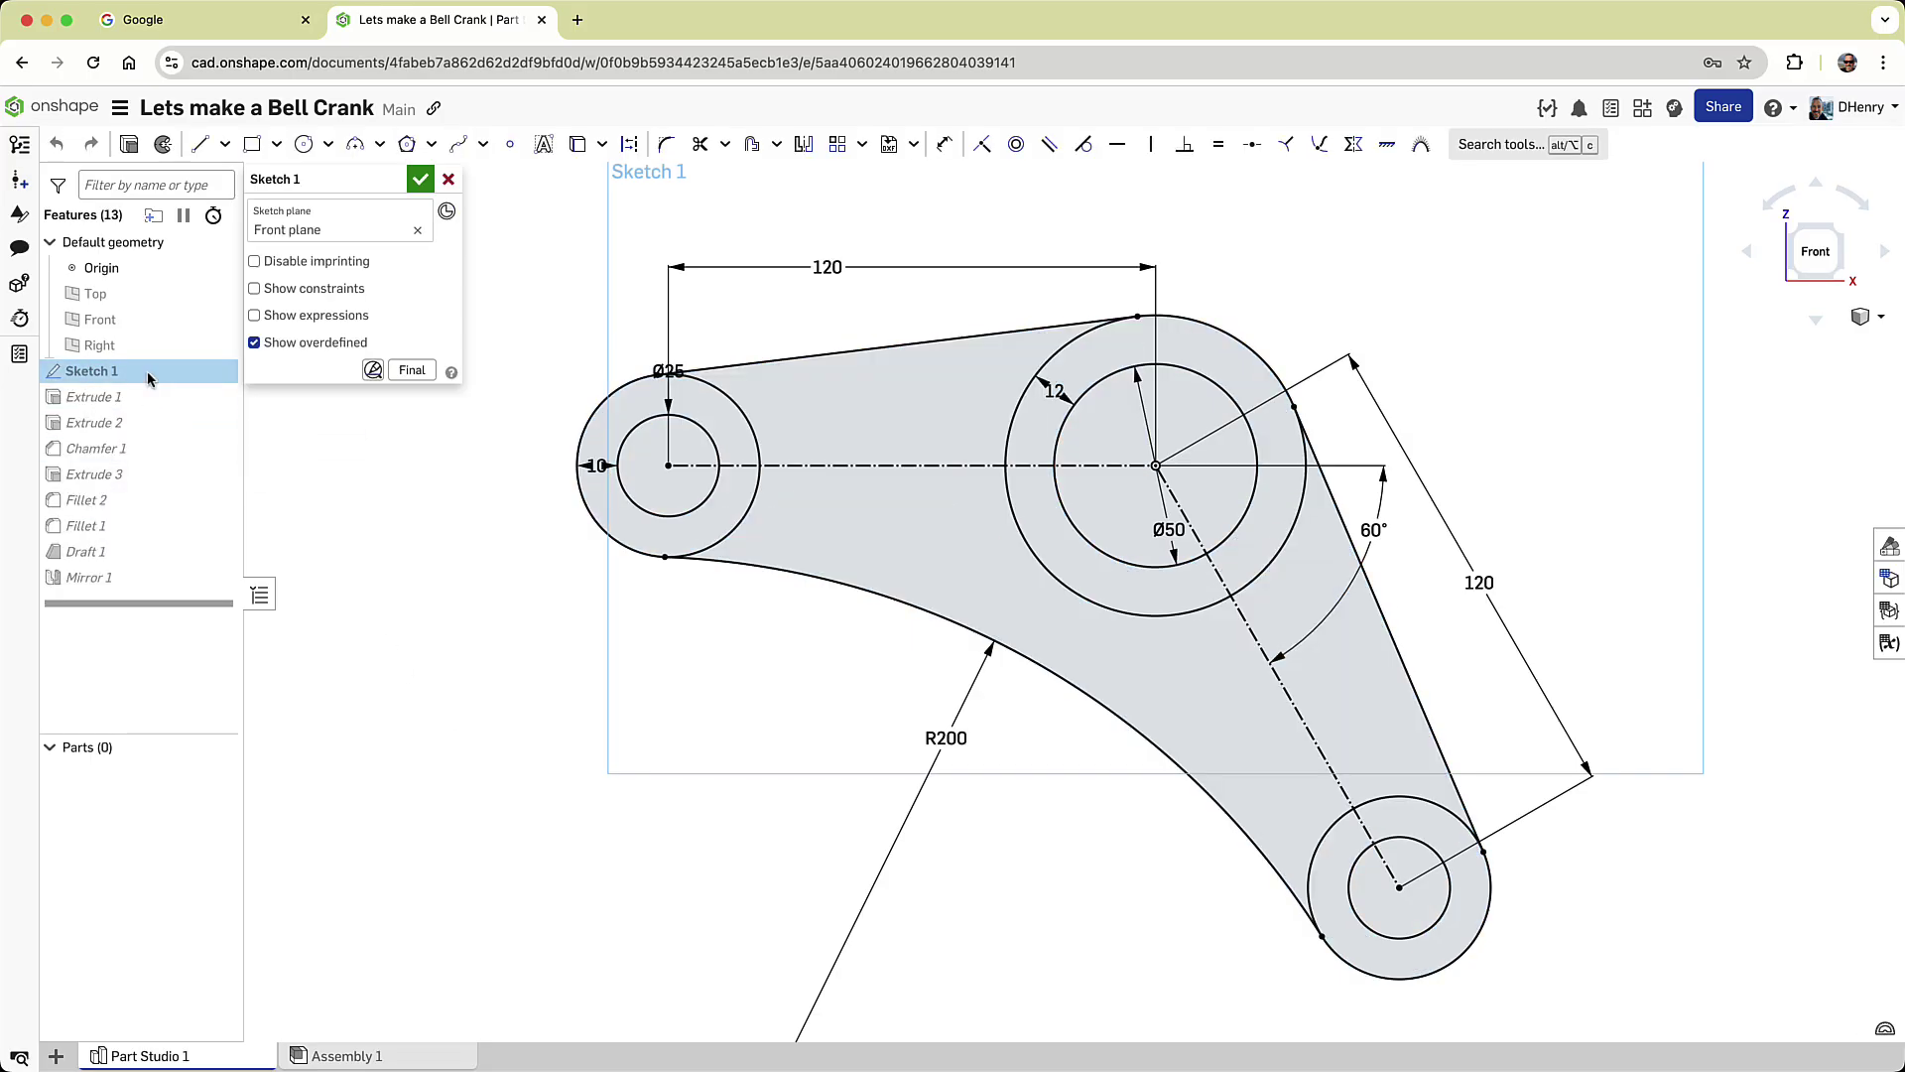
double_click(828, 267)
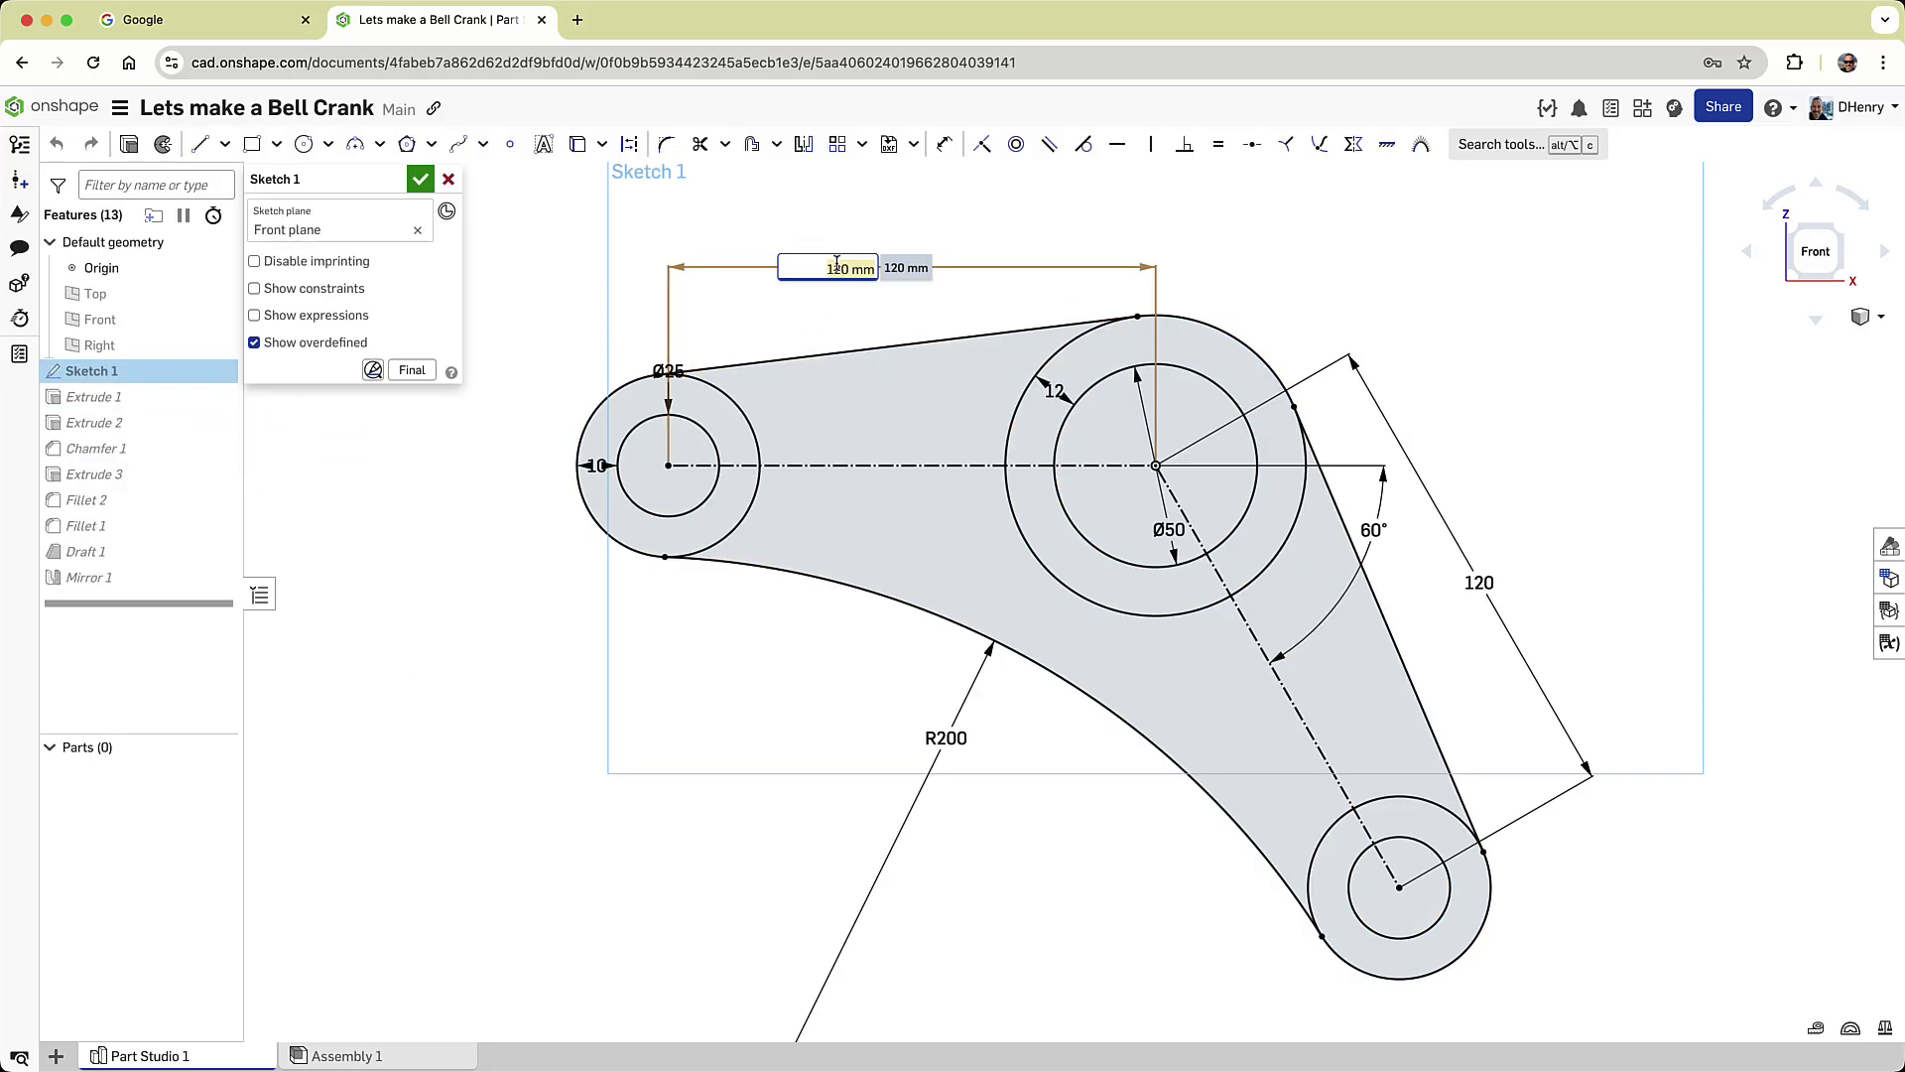
type("80")
key("Return")
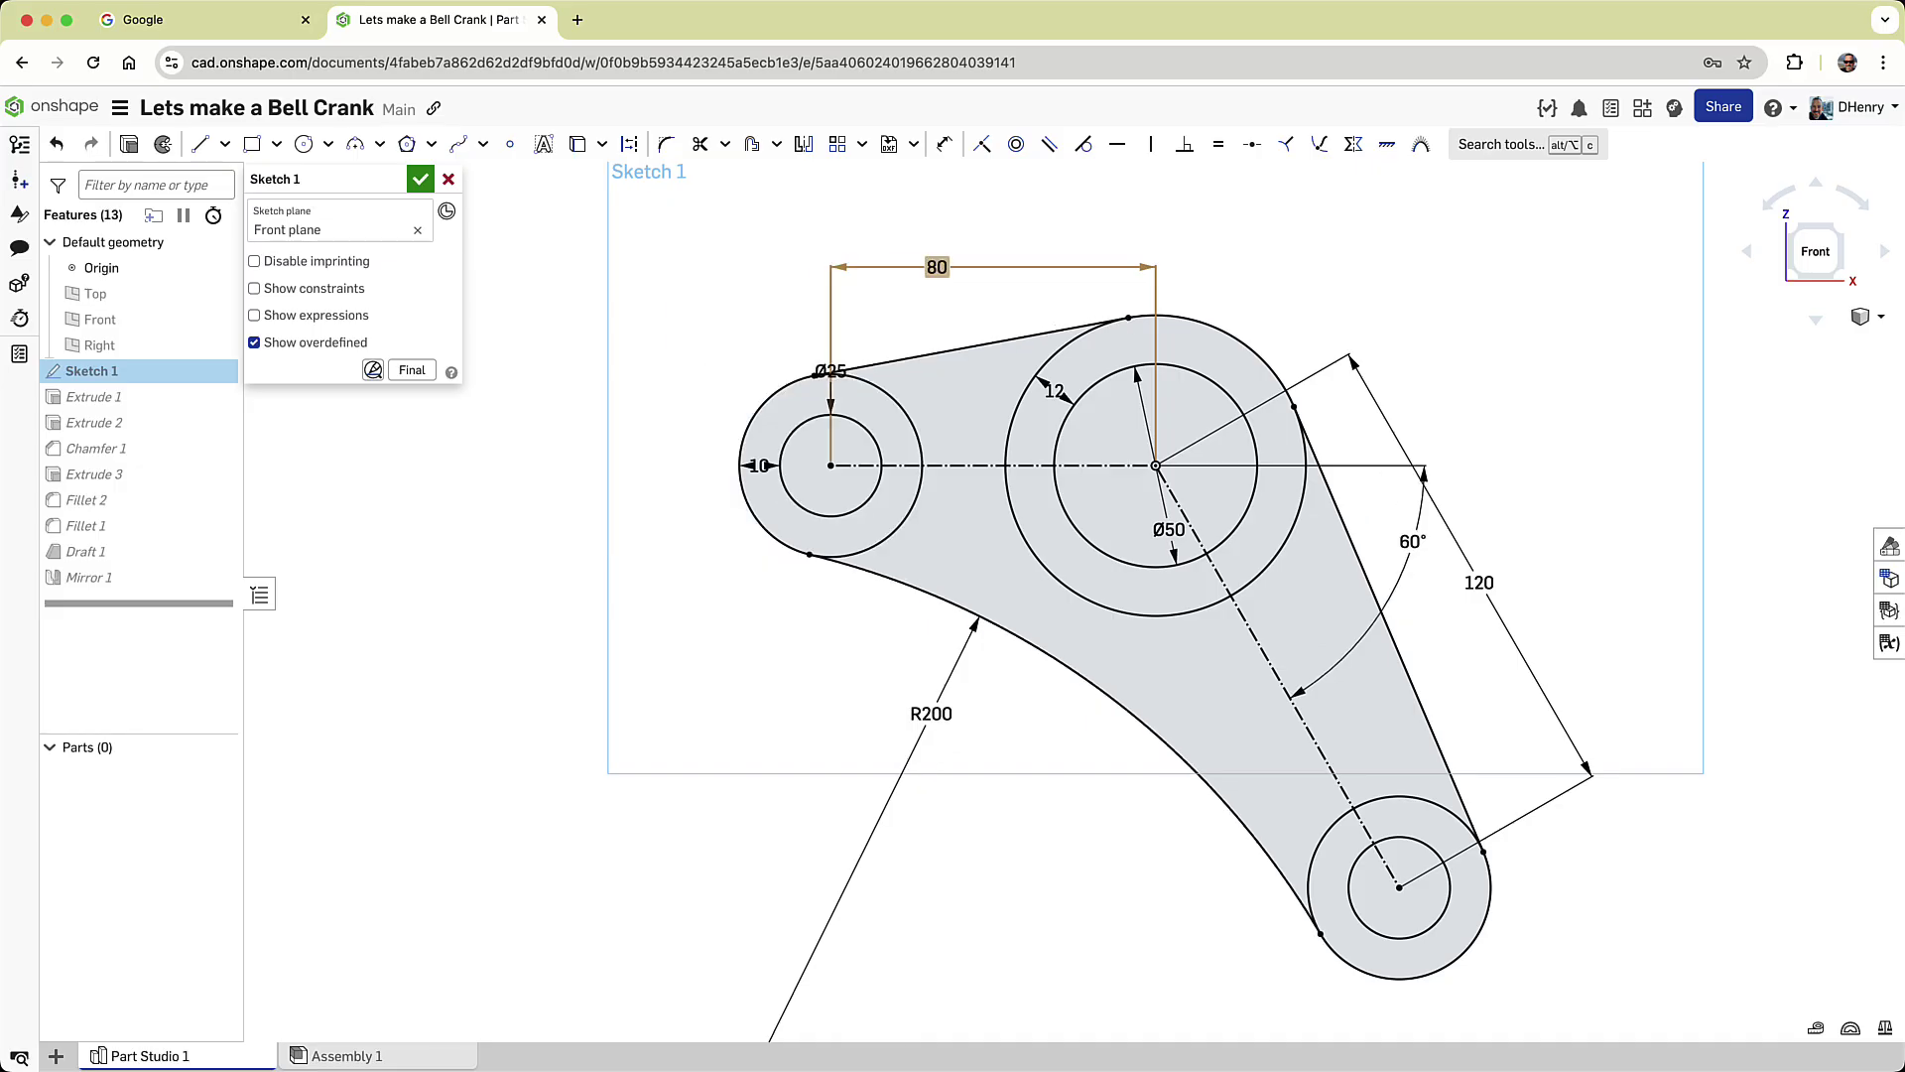
double_click(1480, 583)
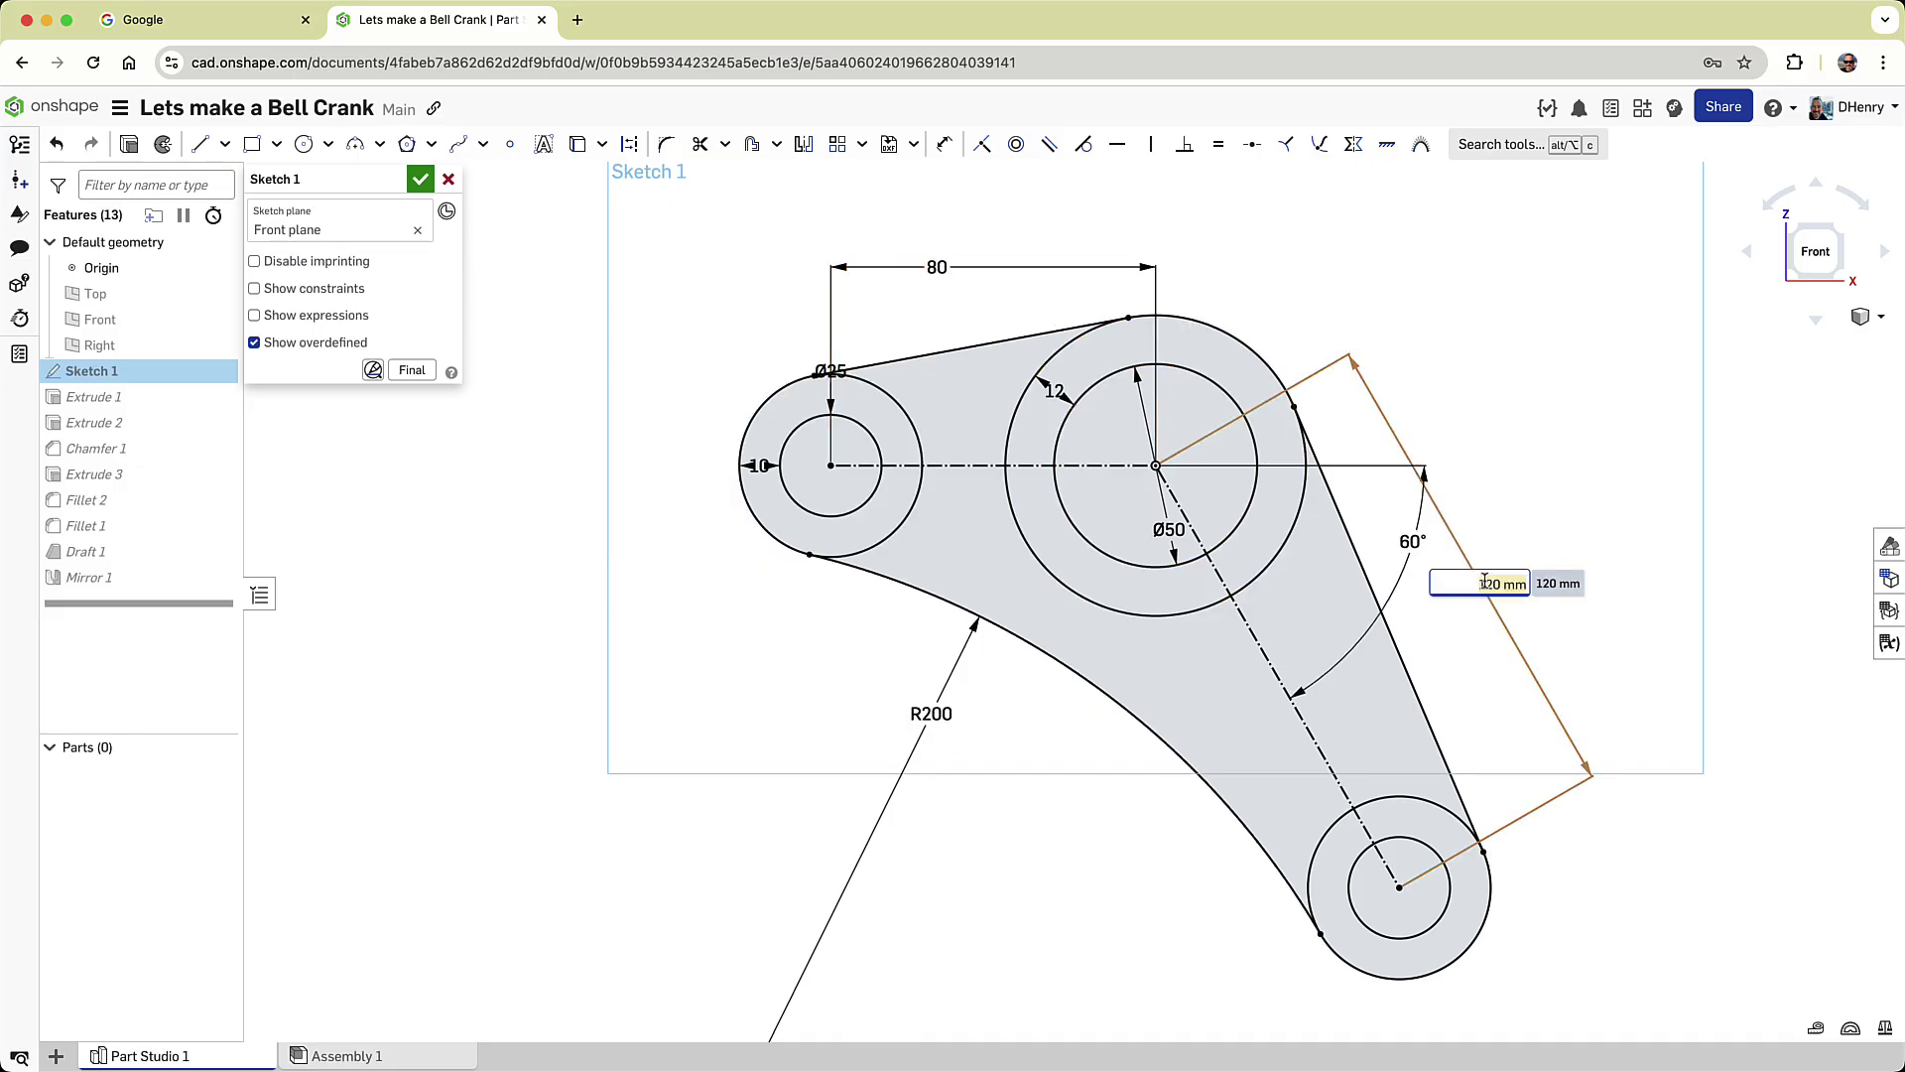
type("125")
key("Return")
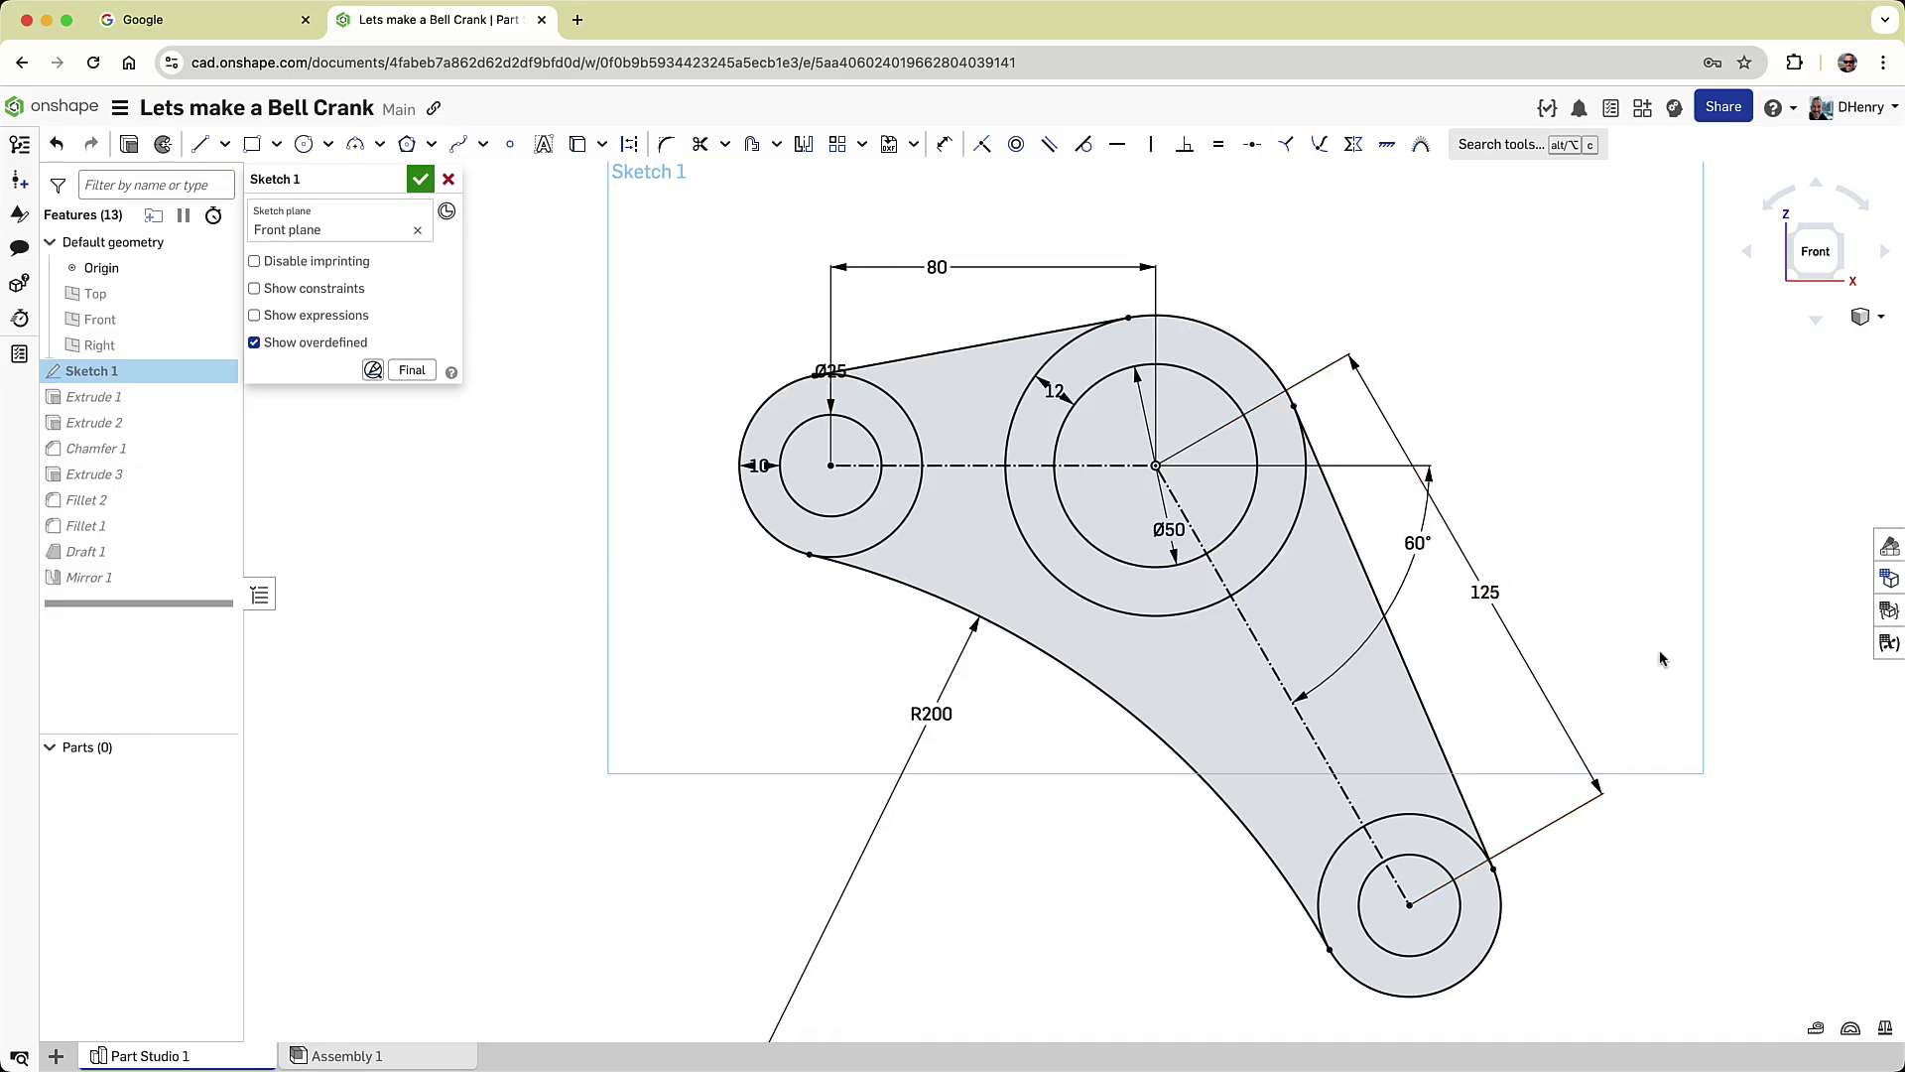
double_click(1403, 541)
type("55")
key("Return")
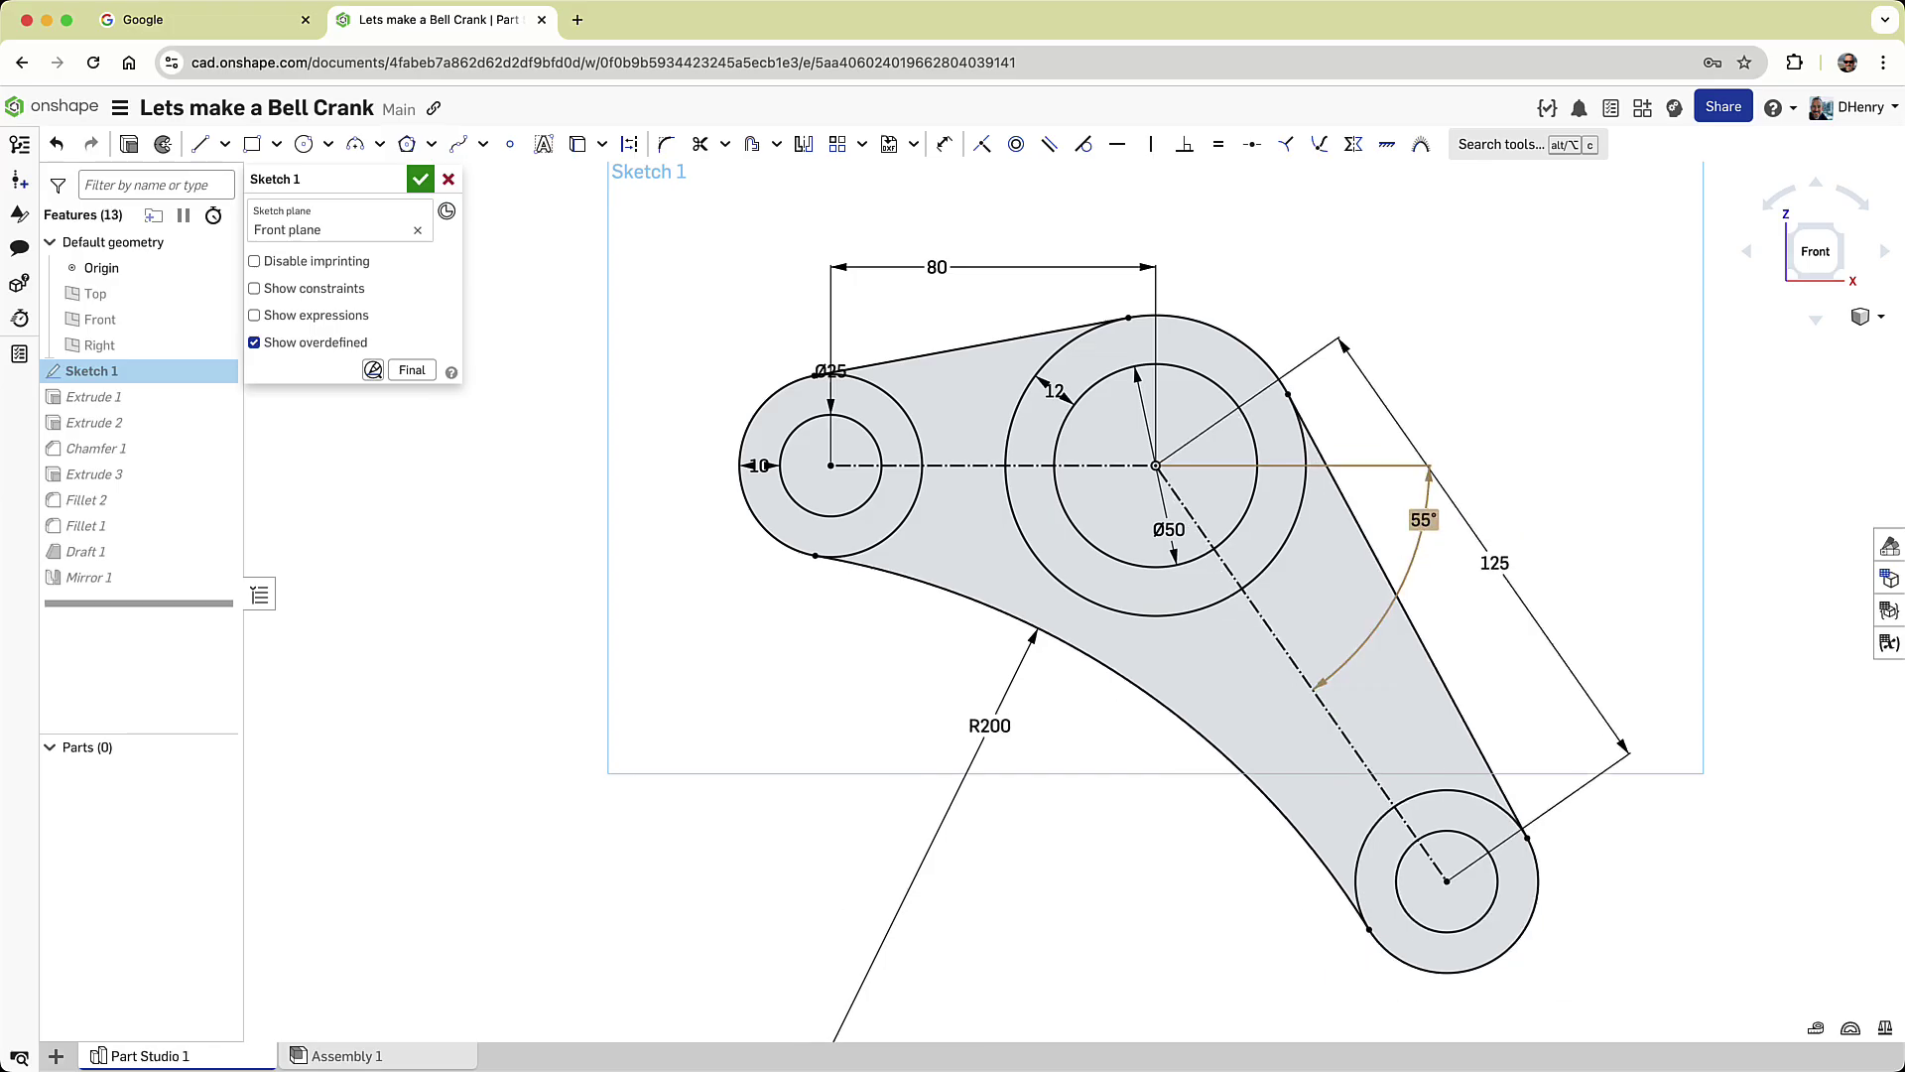
left_click(412, 369)
right_click_drag(650, 806, 466, 258)
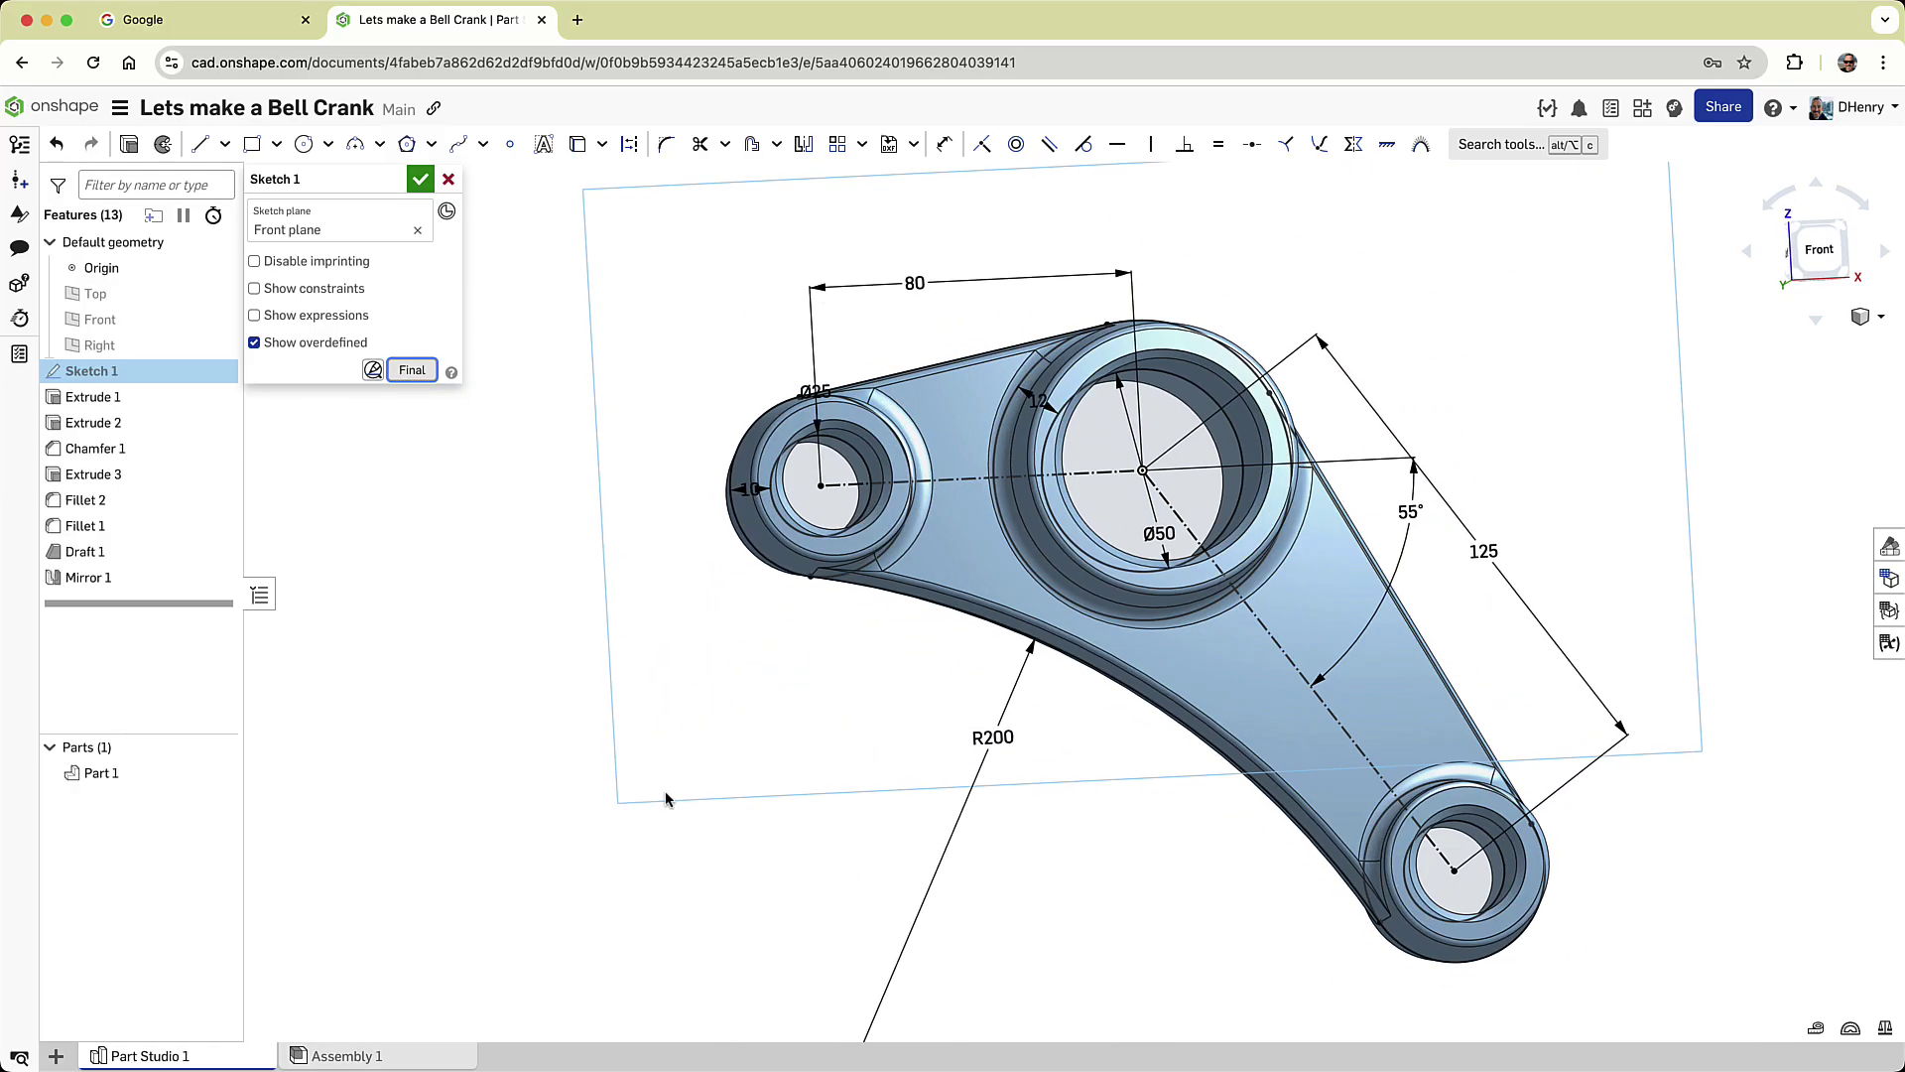
Accept the sketch edits and rename Part 1 to 'Bell Crank'.
left_click(421, 179)
right_click(141, 773)
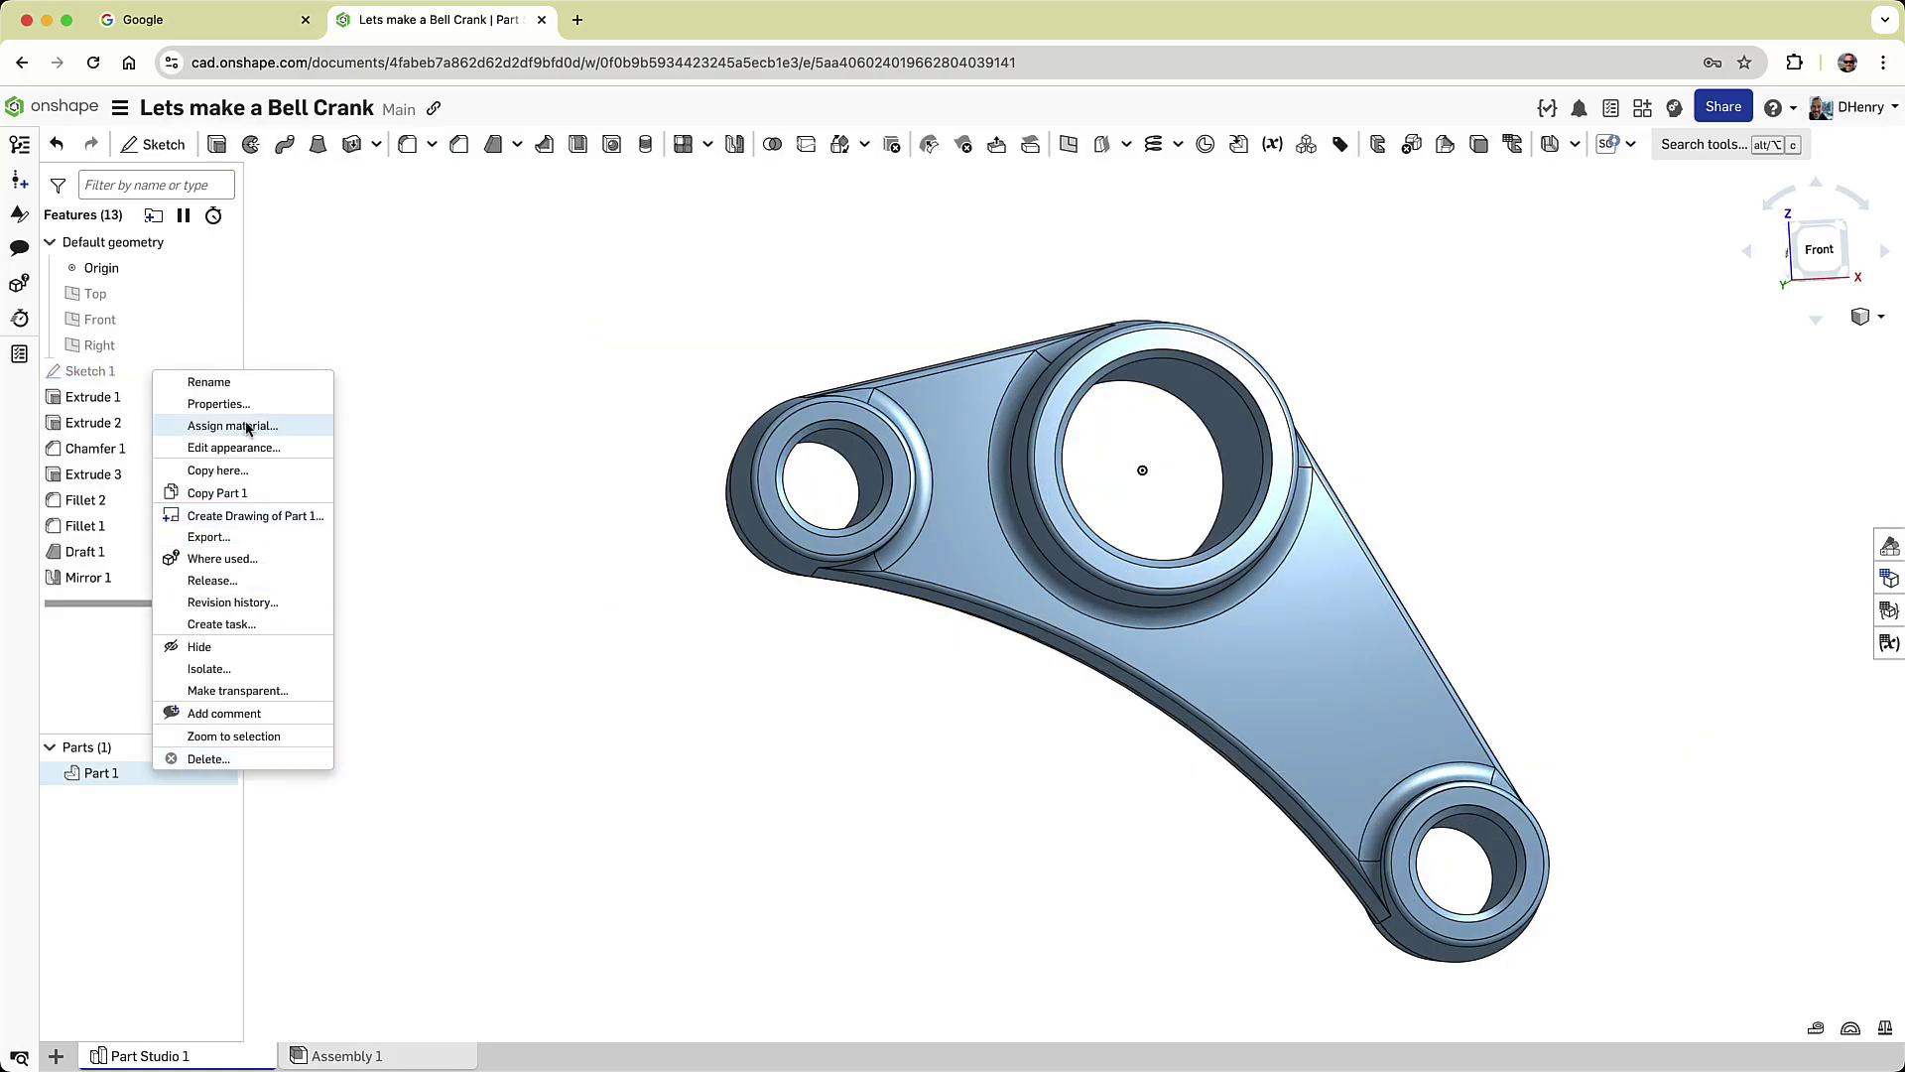
left_click(230, 382)
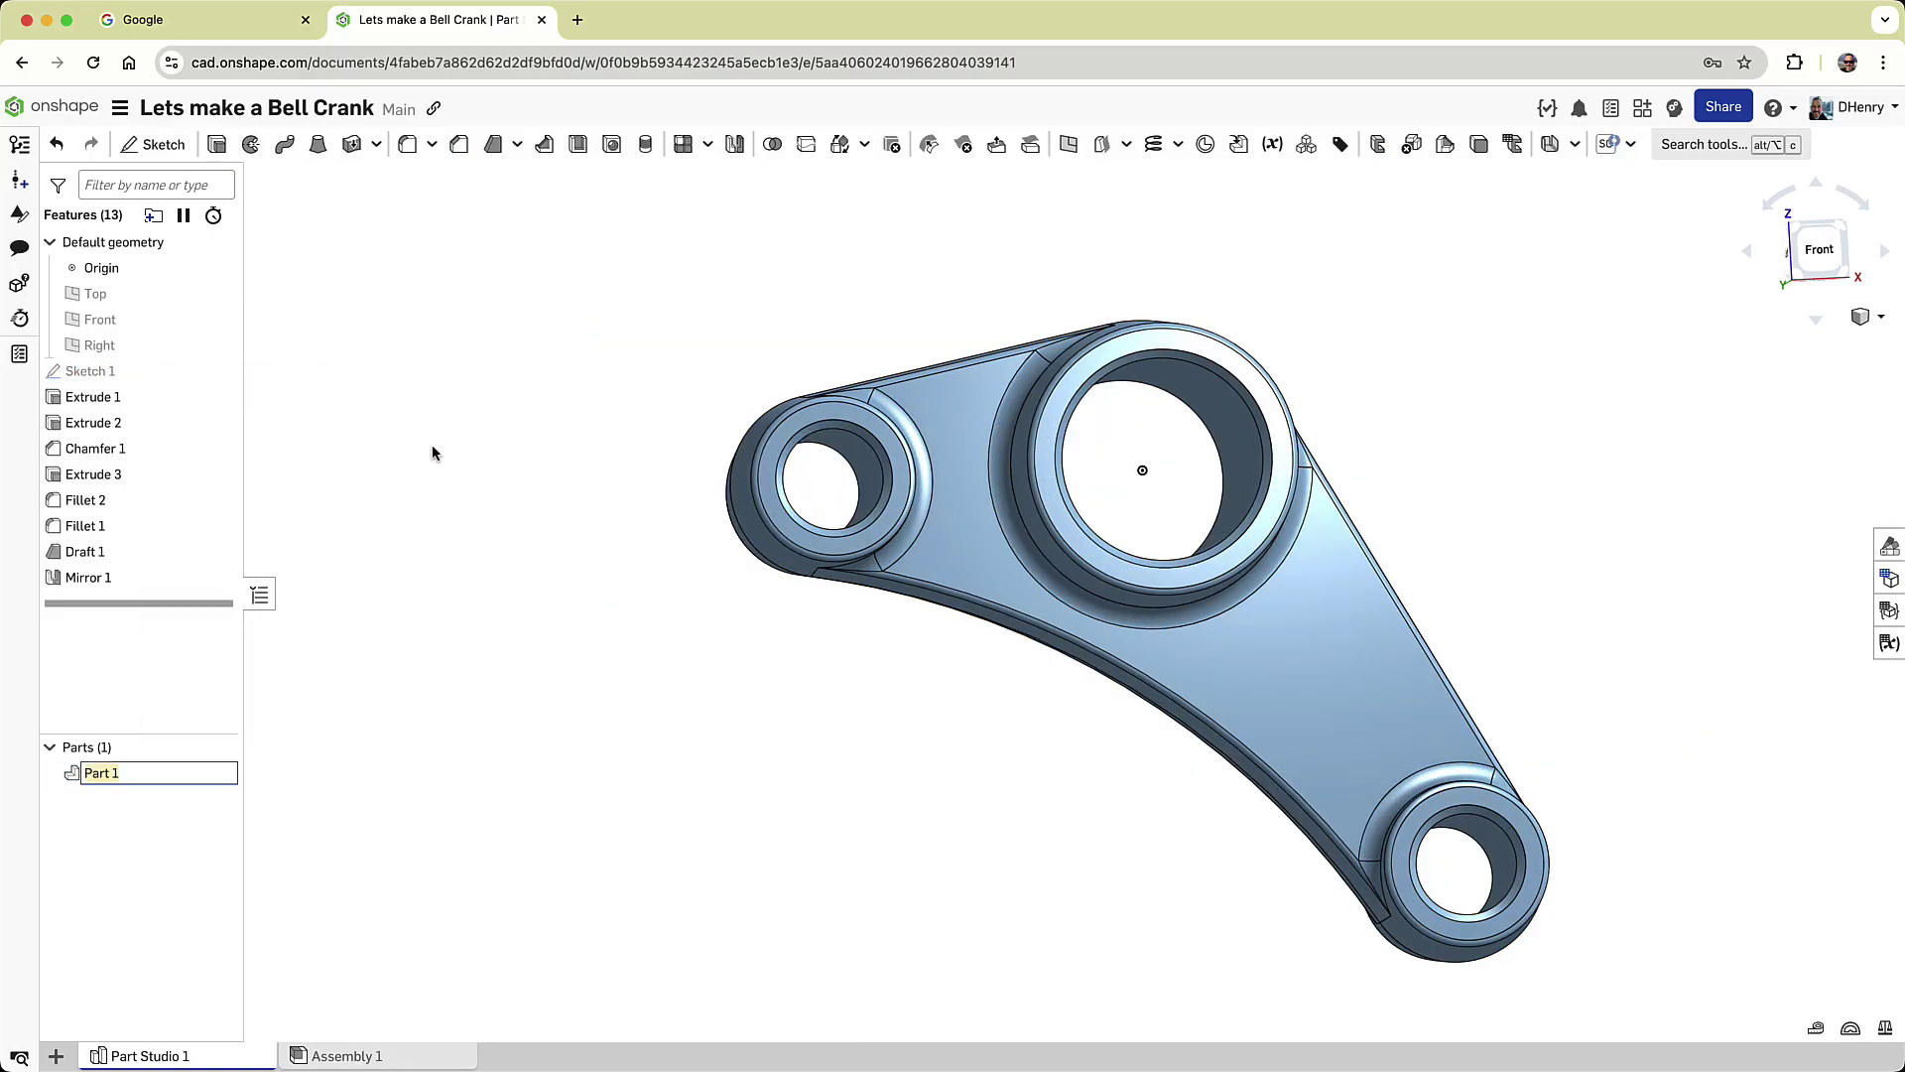
type("Bell Crank")
key("Return")
Assign Cast iron as the Bell Crank's material.
right_click(139, 772)
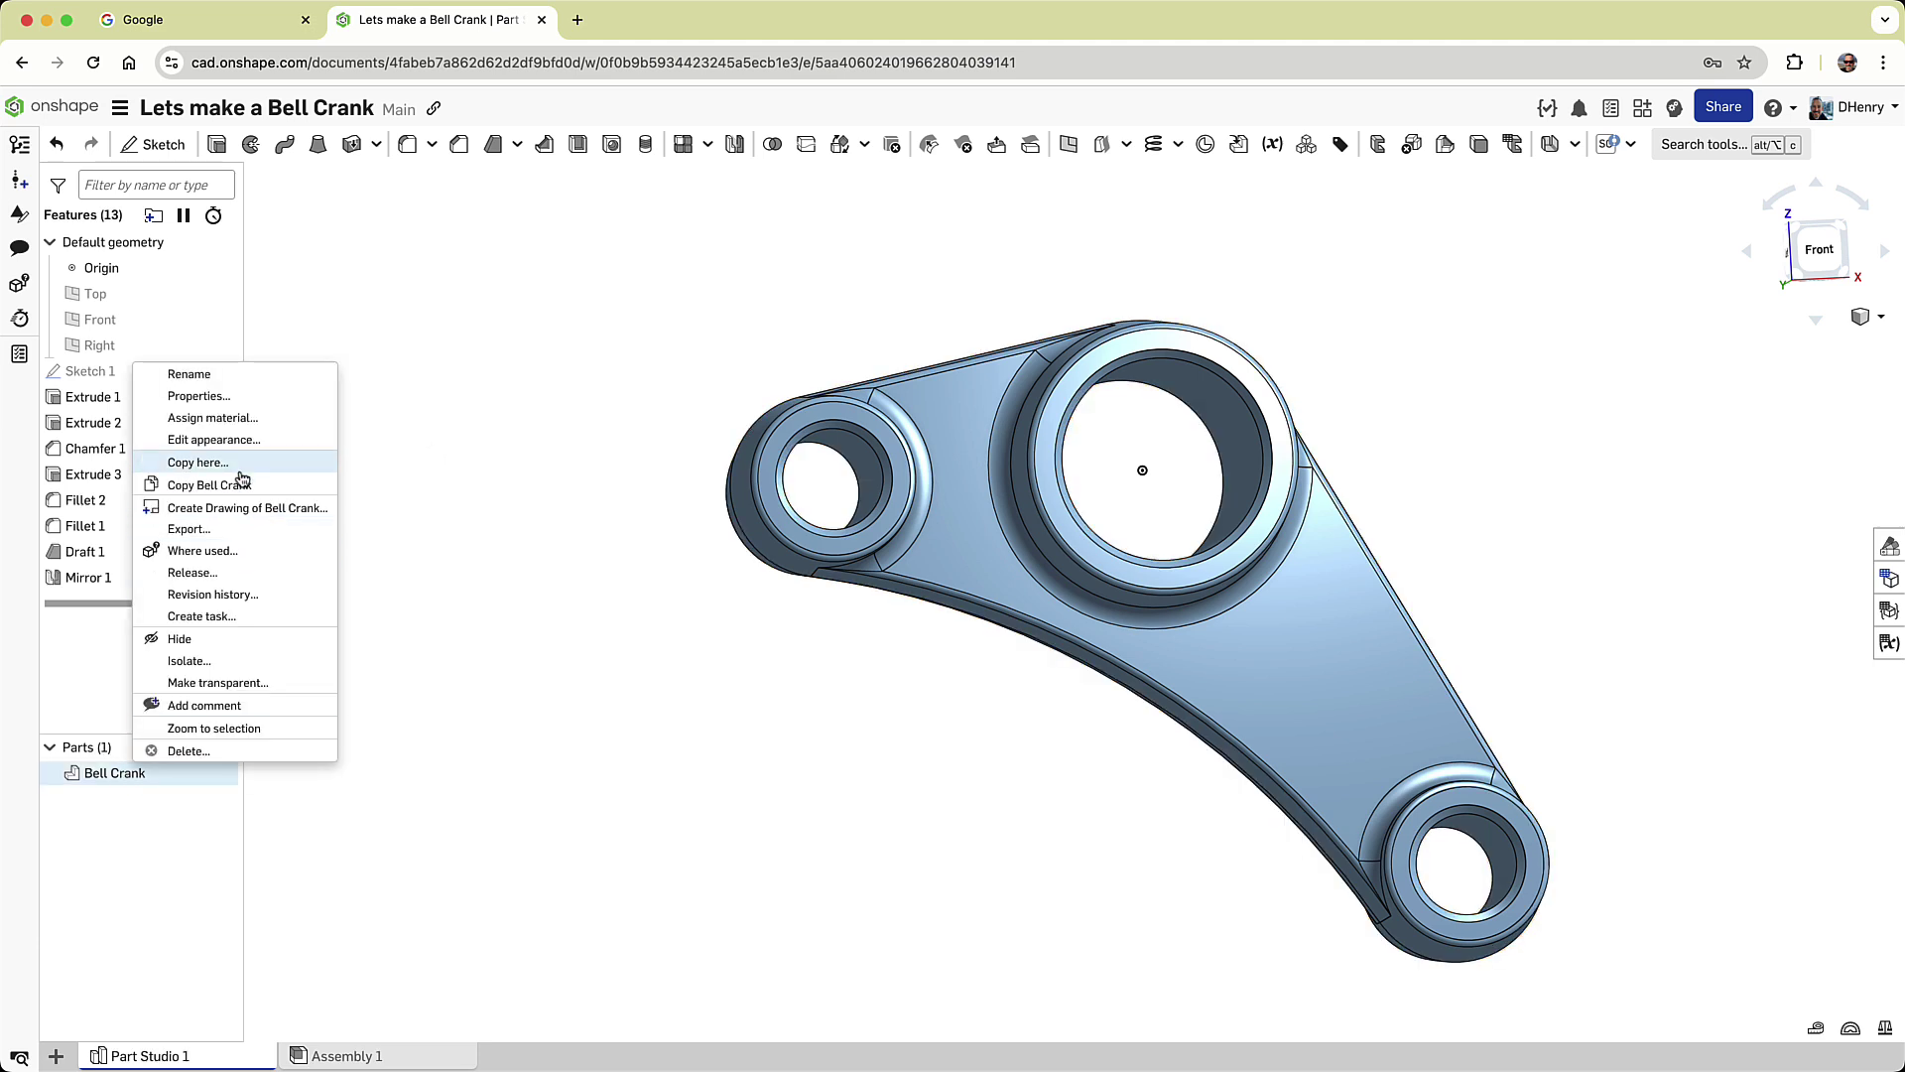
left_click(234, 417)
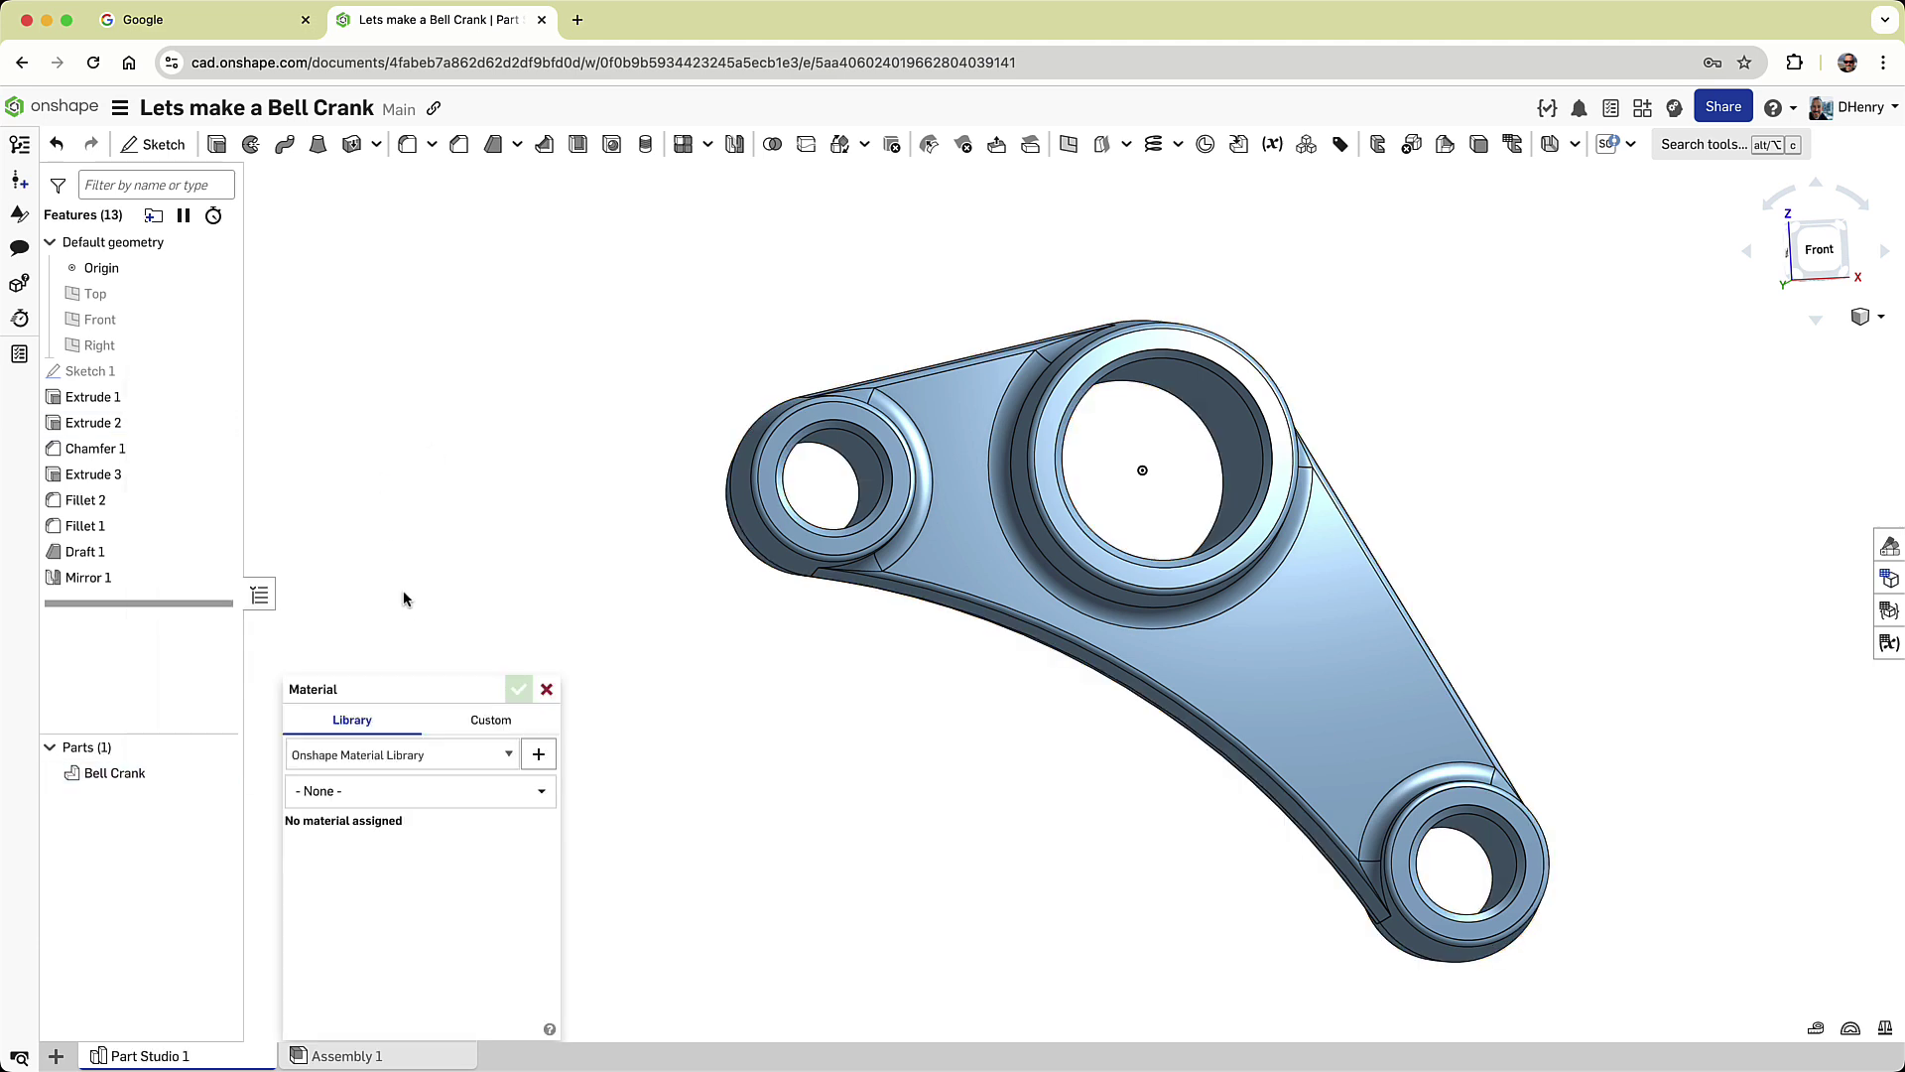
left_click(370, 791)
type("cast")
key("Return")
left_click(518, 689)
Give the part a dark grey #807C70 appearance and start creating a new version.
right_click(159, 773)
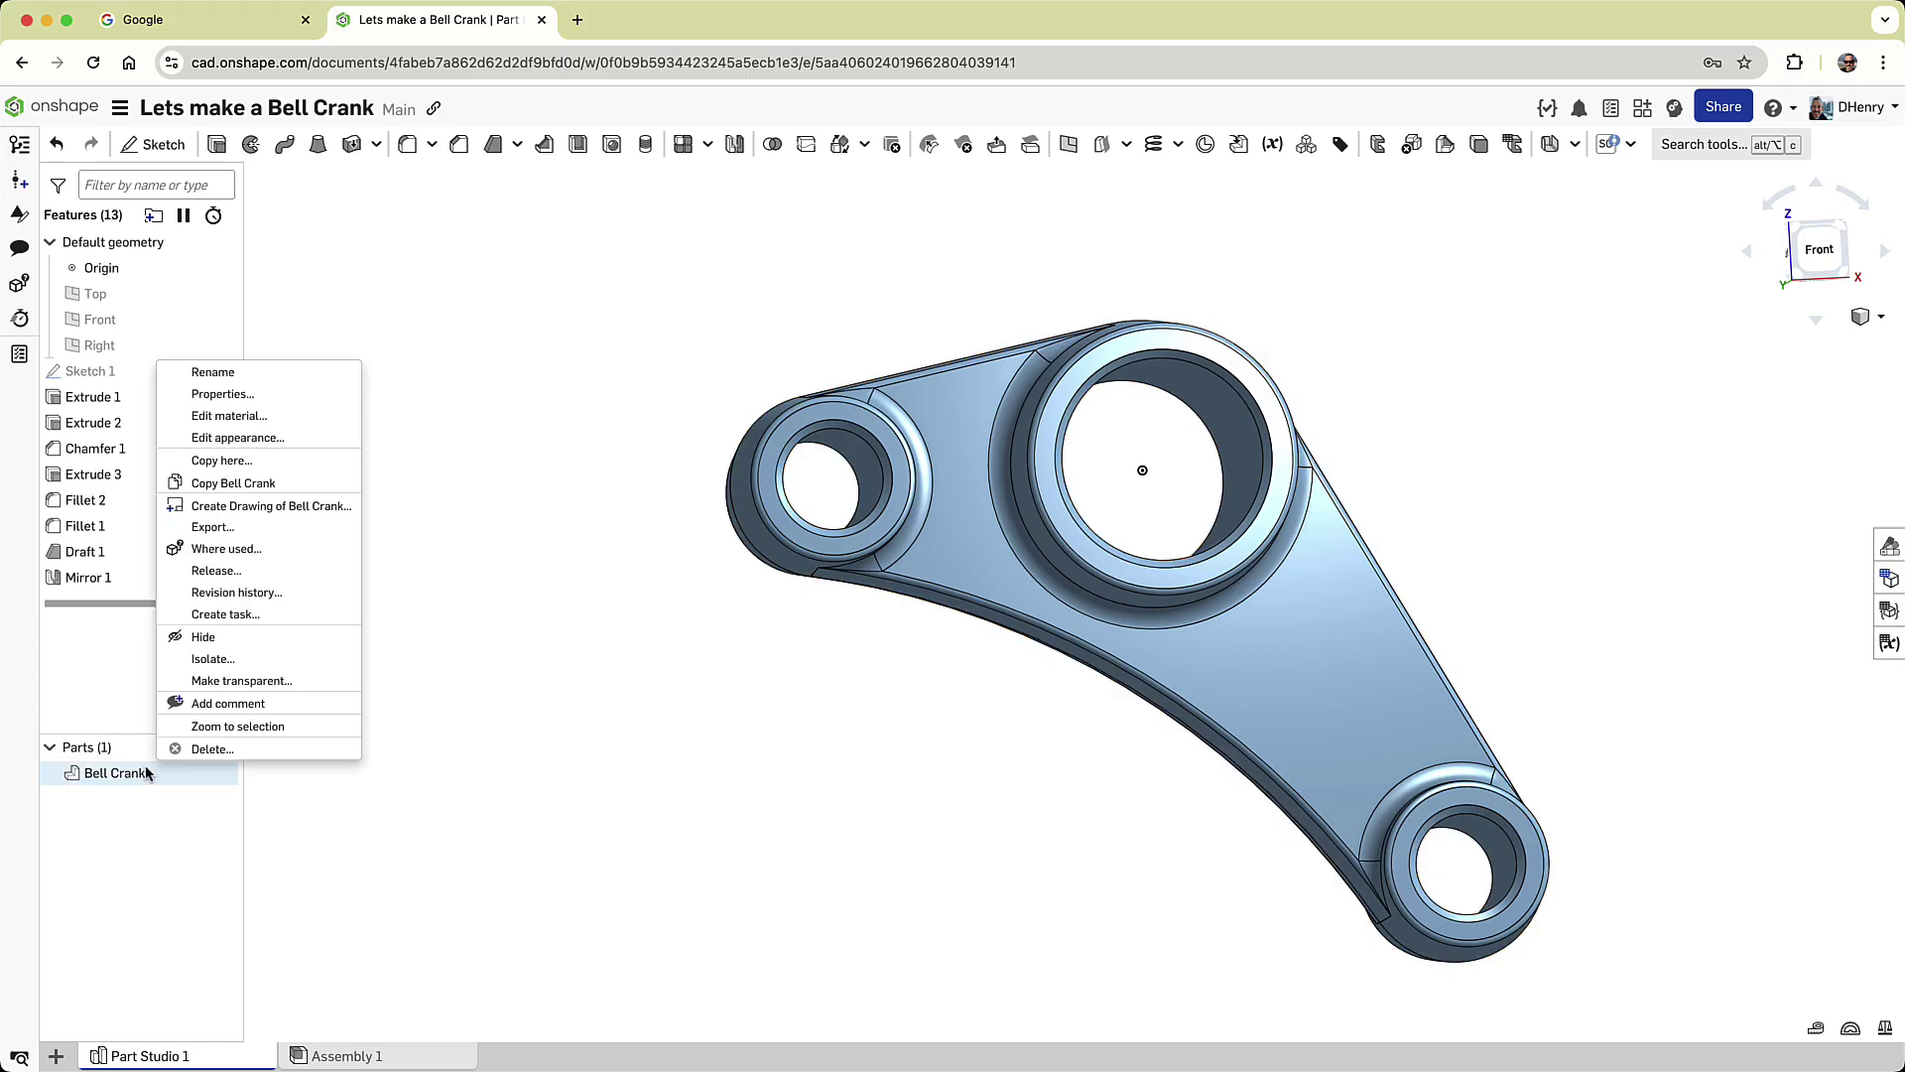
left_click(236, 437)
left_click(272, 811)
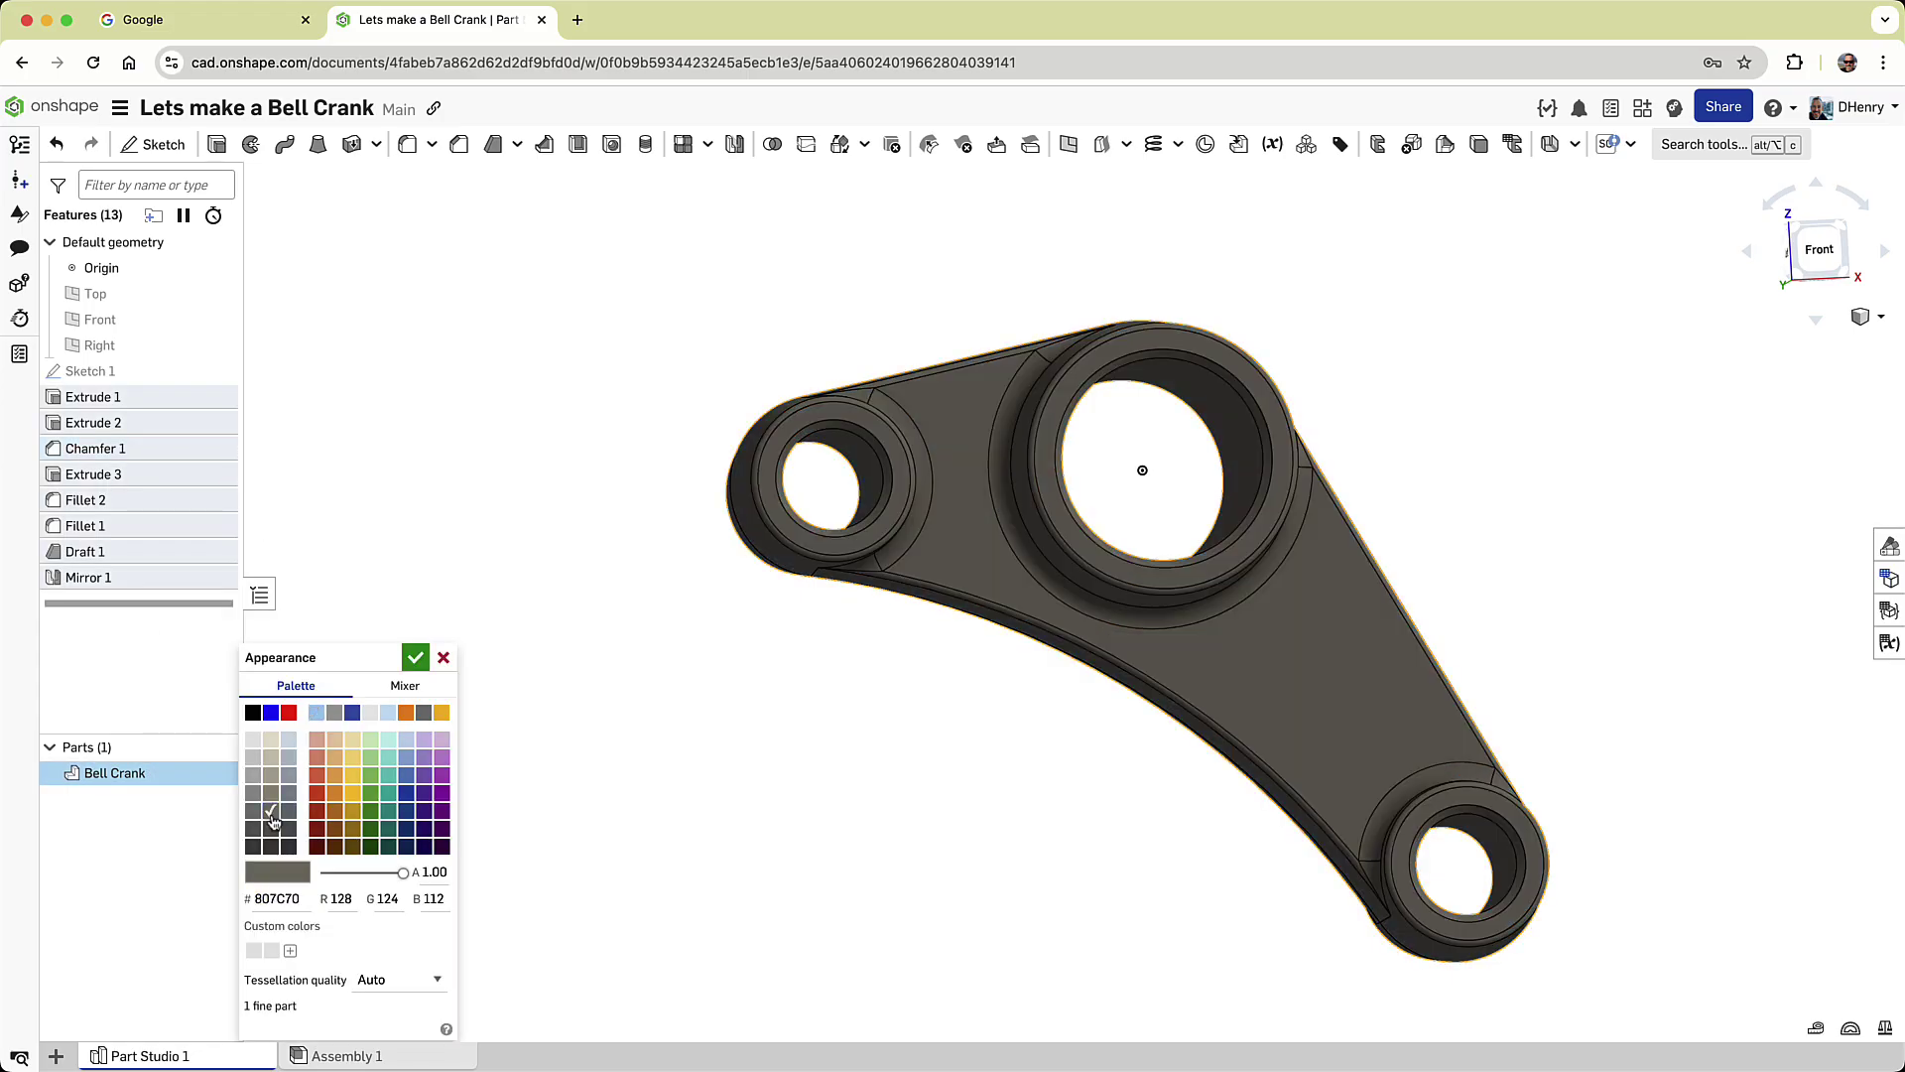
left_click(415, 658)
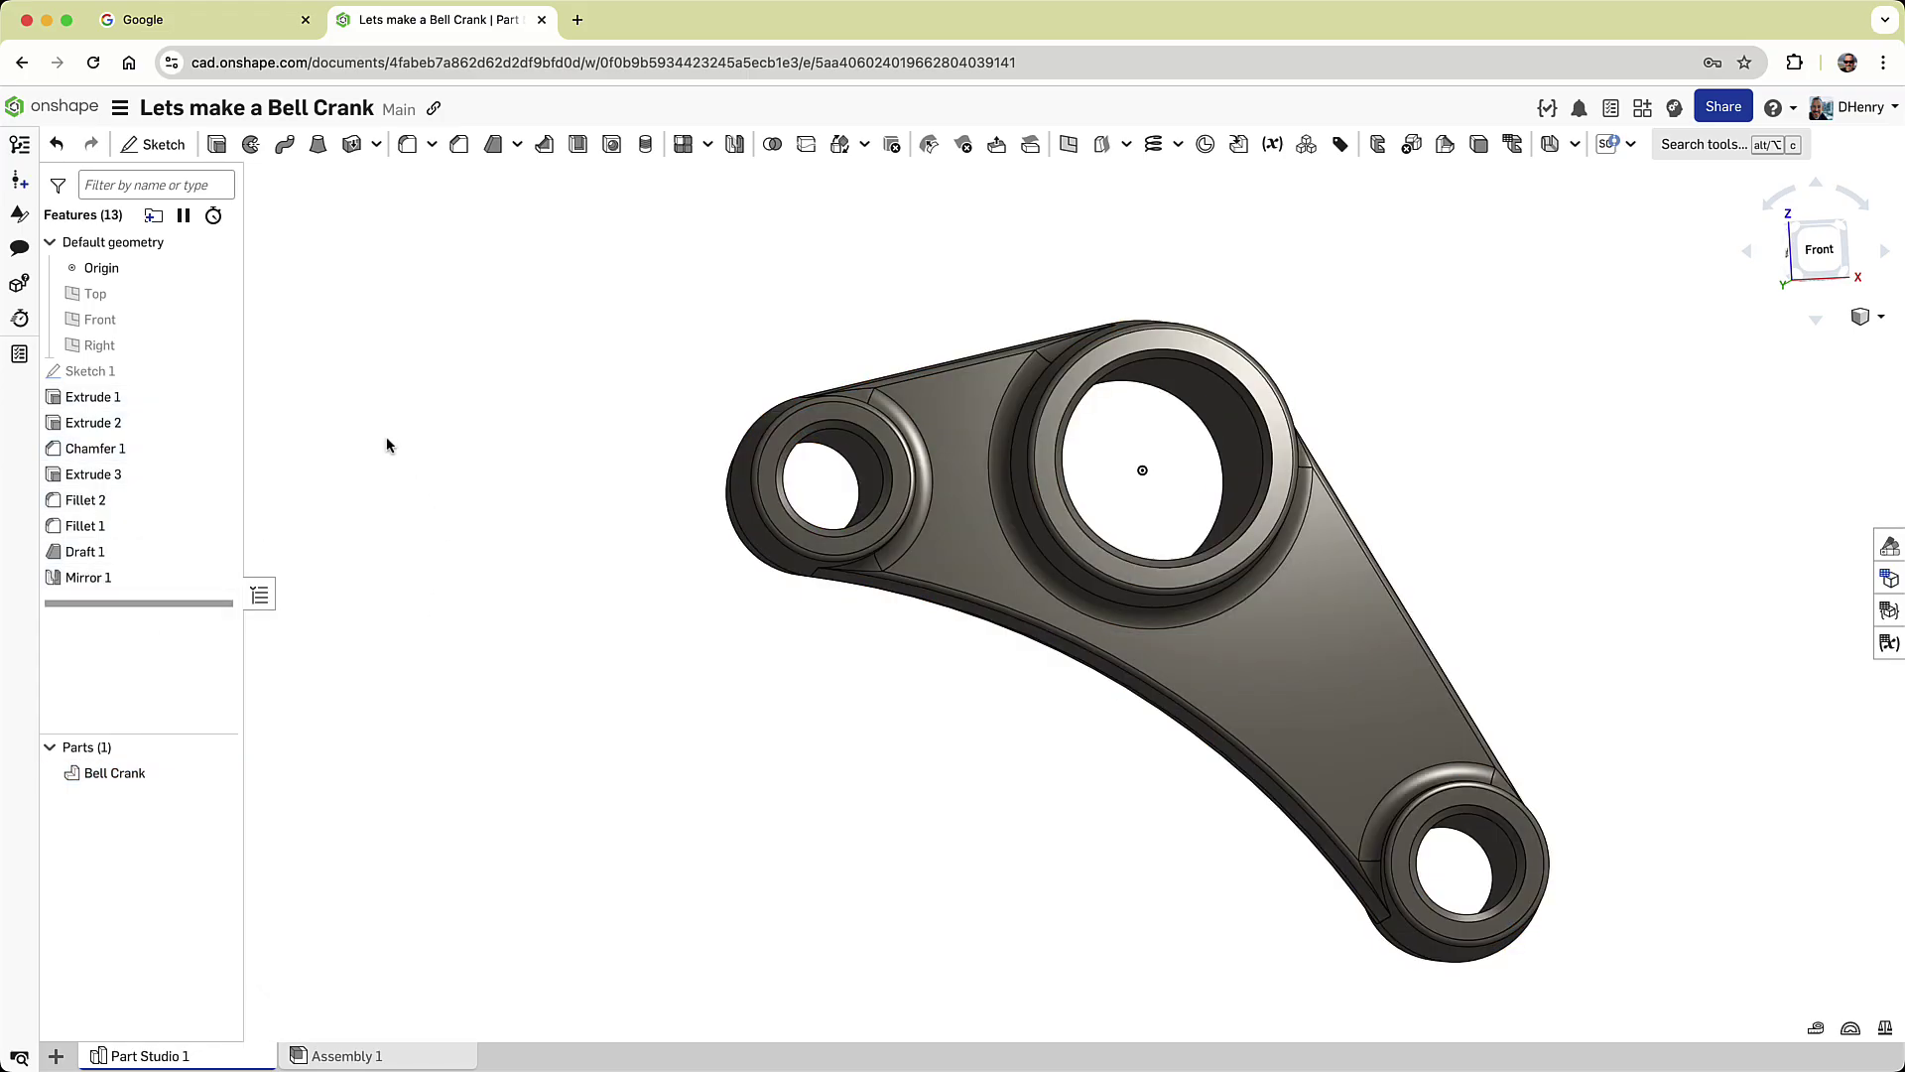
left_click(19, 179)
left_click(565, 260)
Create version V2 described 'Dimensions, Material, and appeance finalized'.
type("Dimensions,")
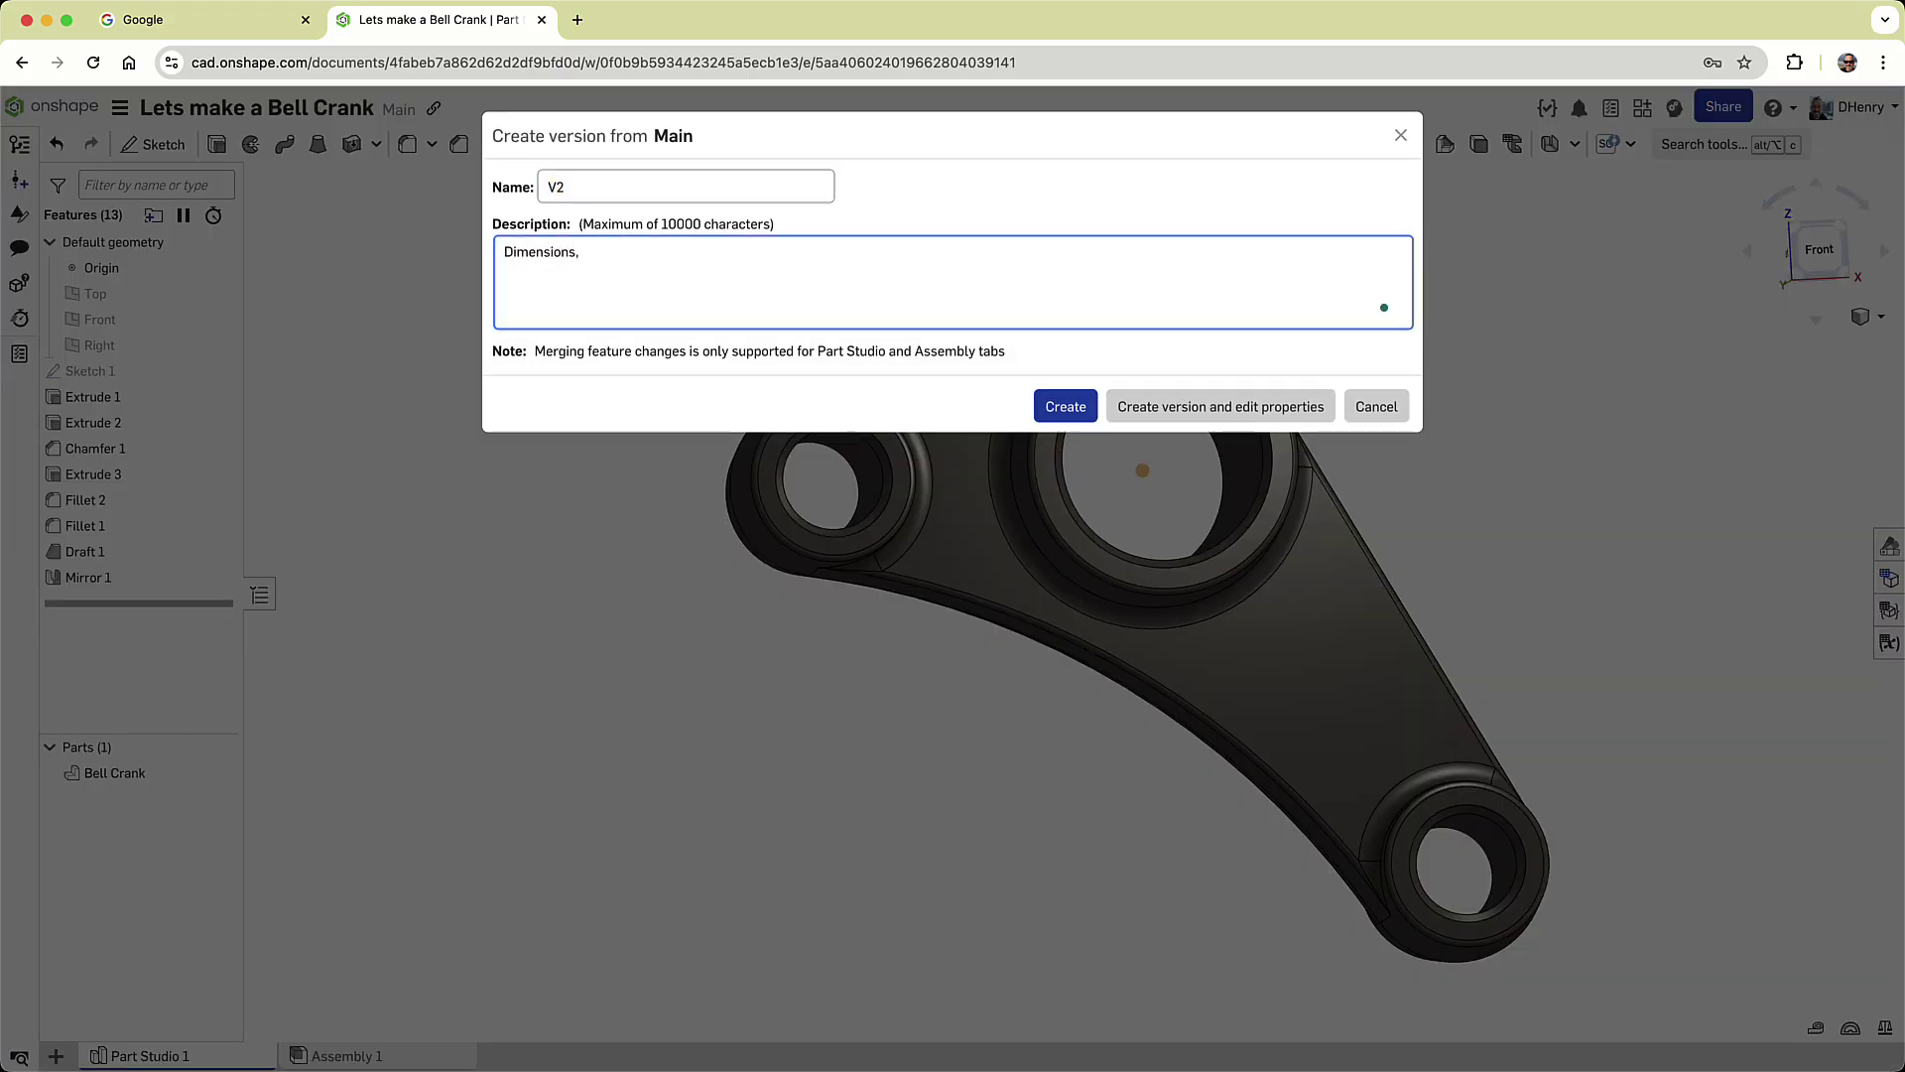
type(" Material, and appeance finalized")
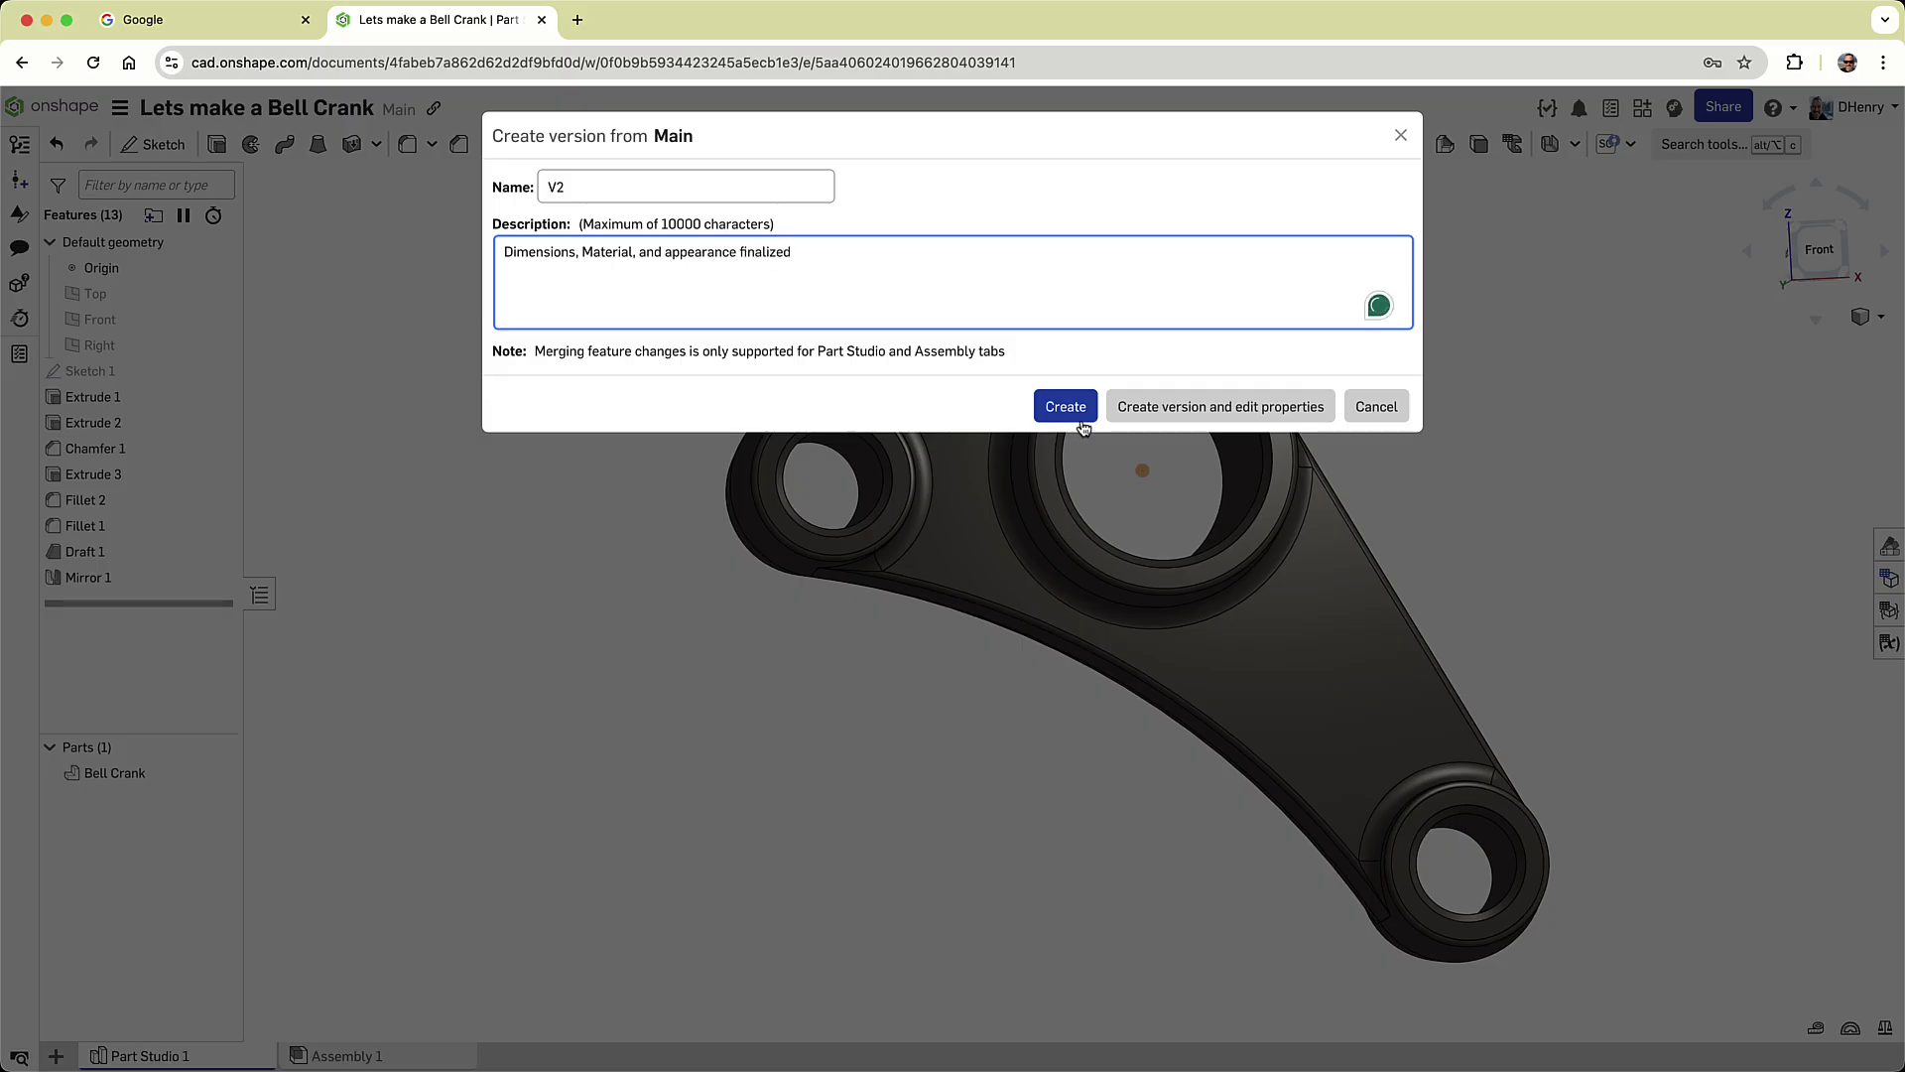
left_click(1056, 415)
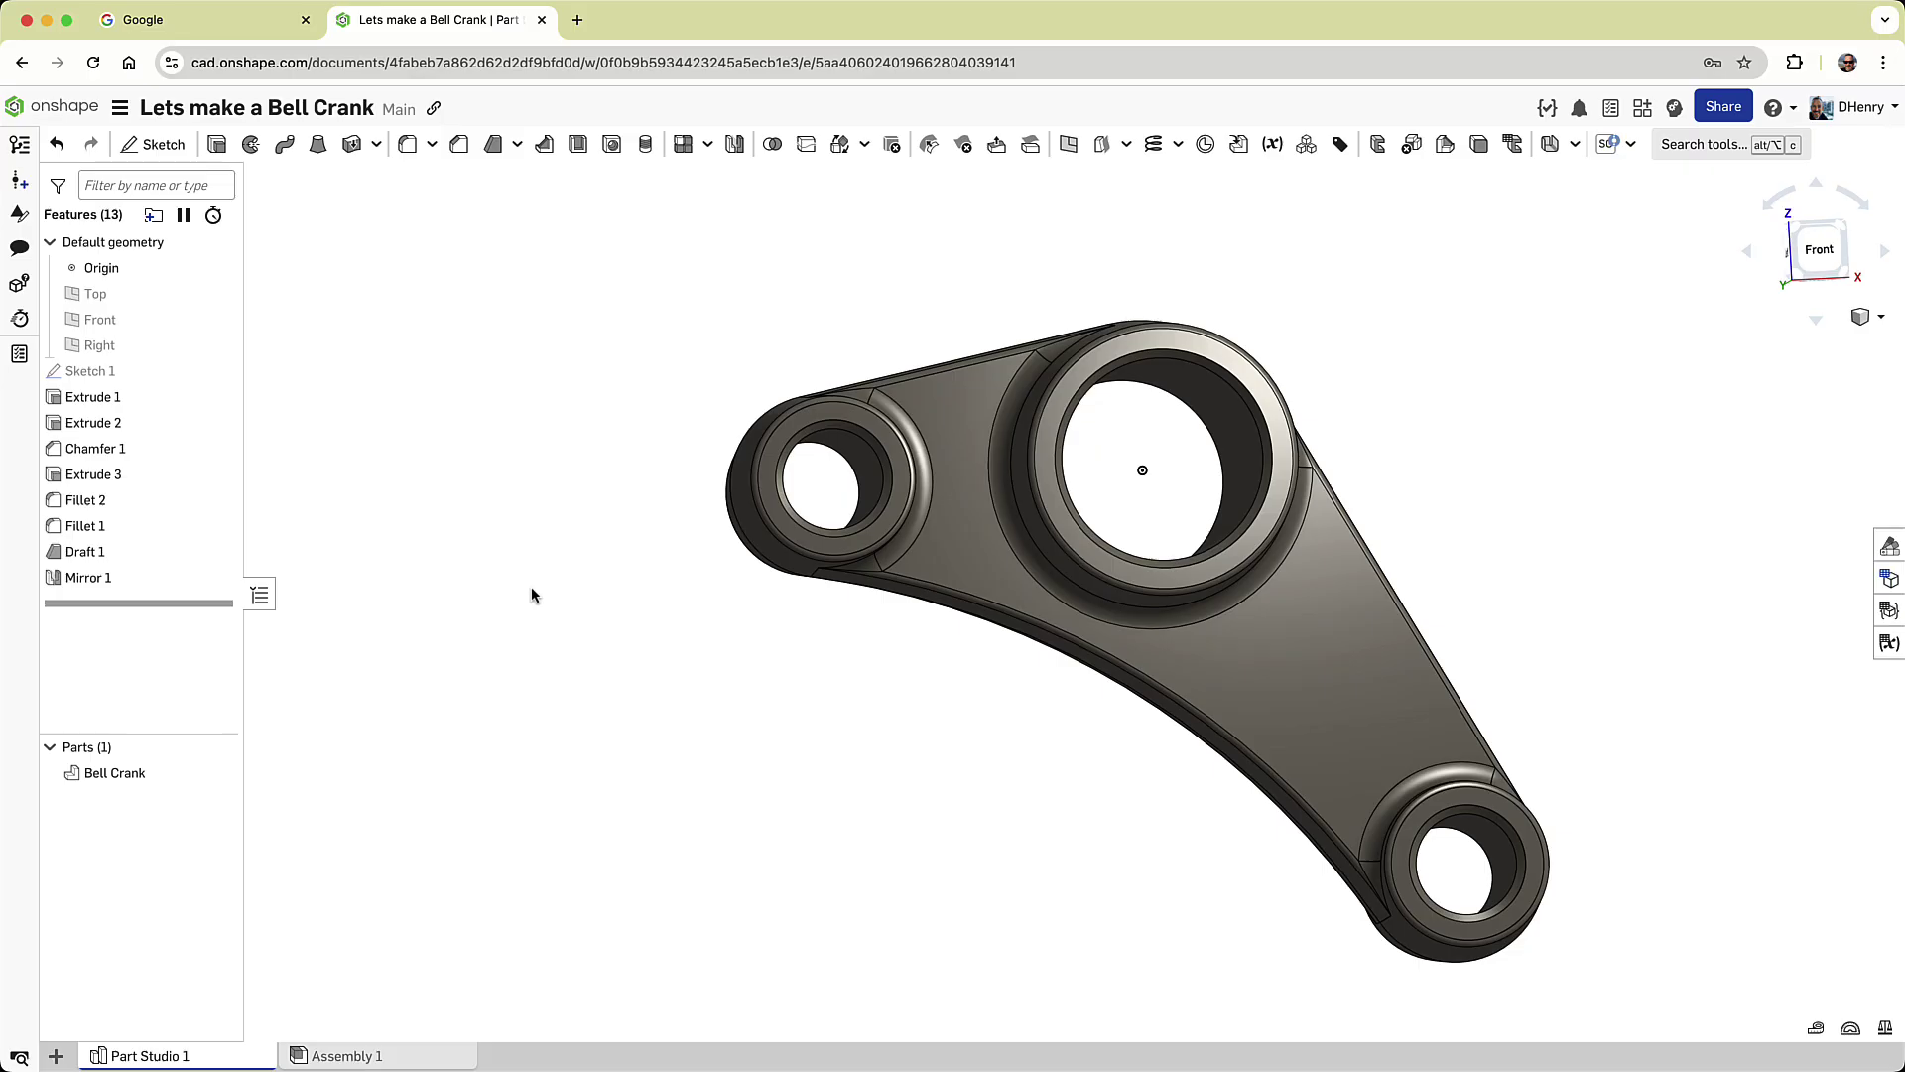
Make the document public from the Share dialog's Public tab, then close the dialog.
left_click(1722, 107)
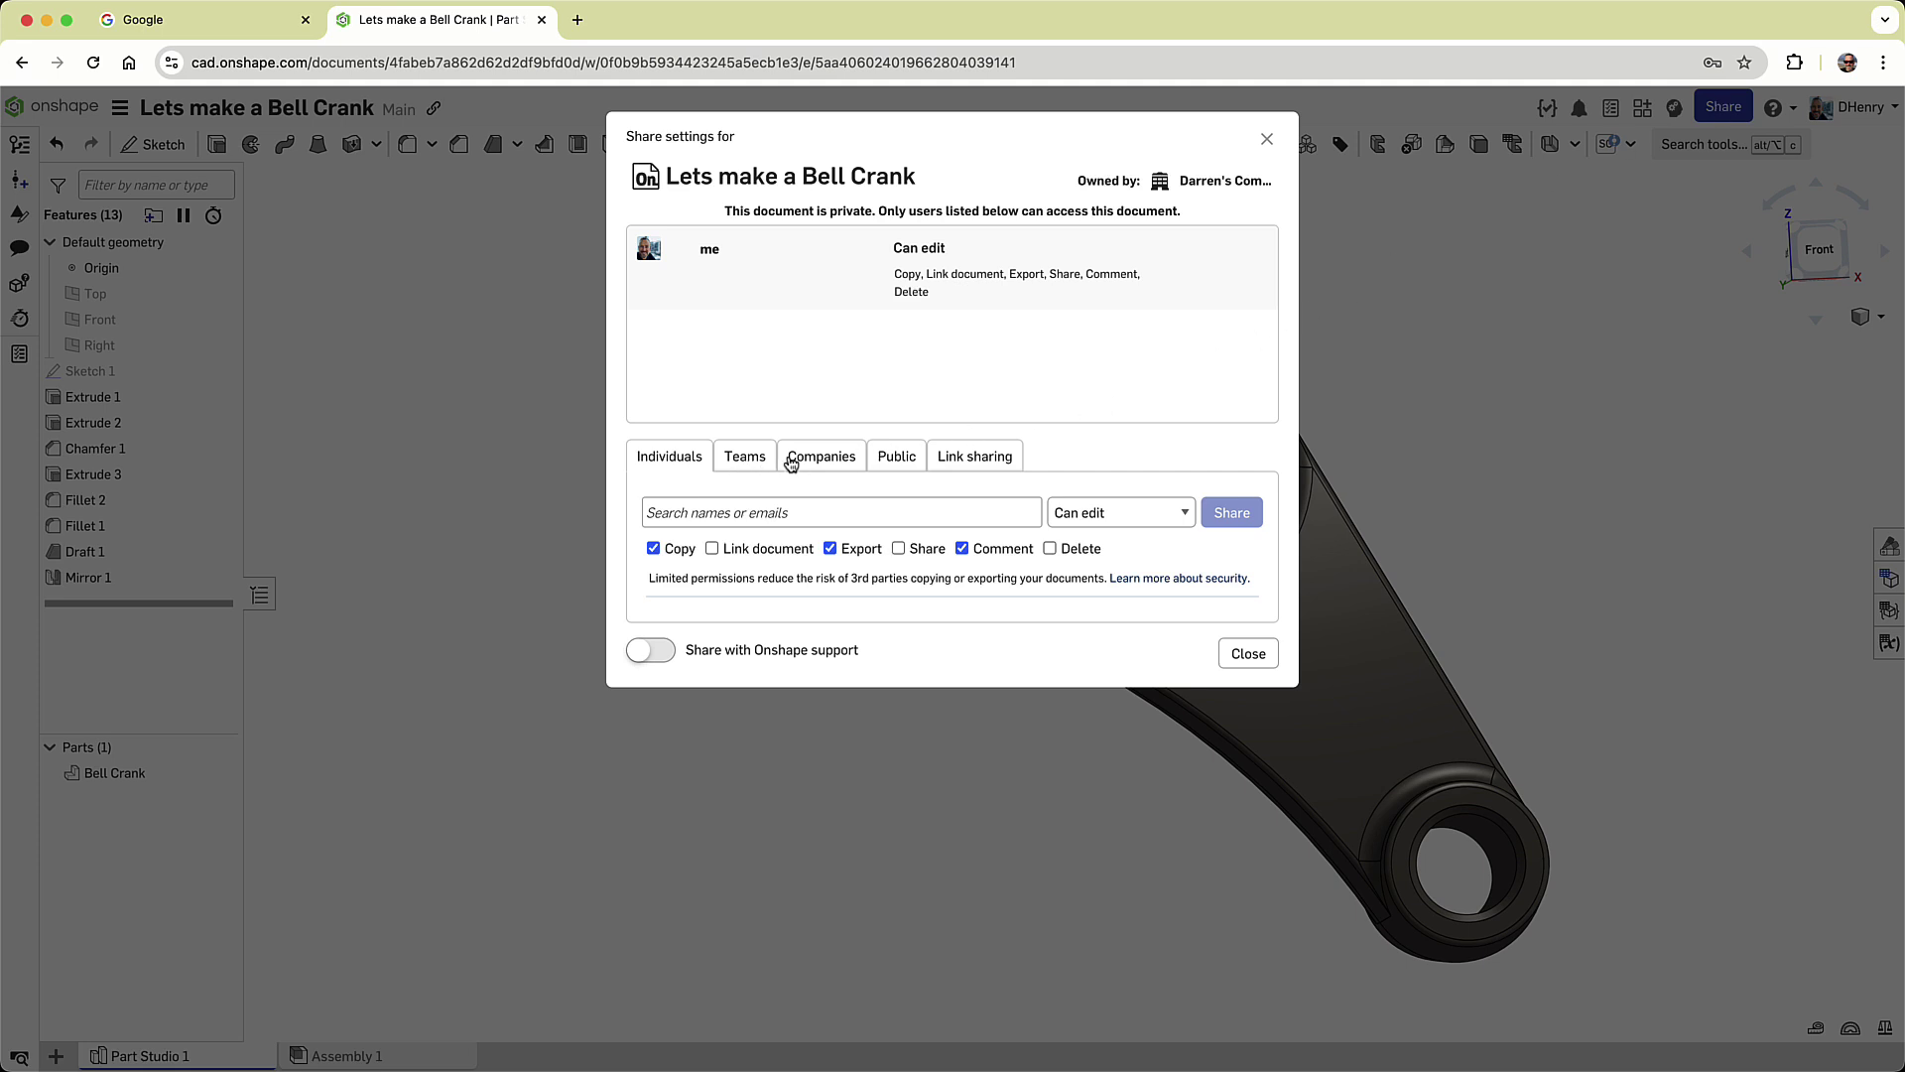
left_click(898, 460)
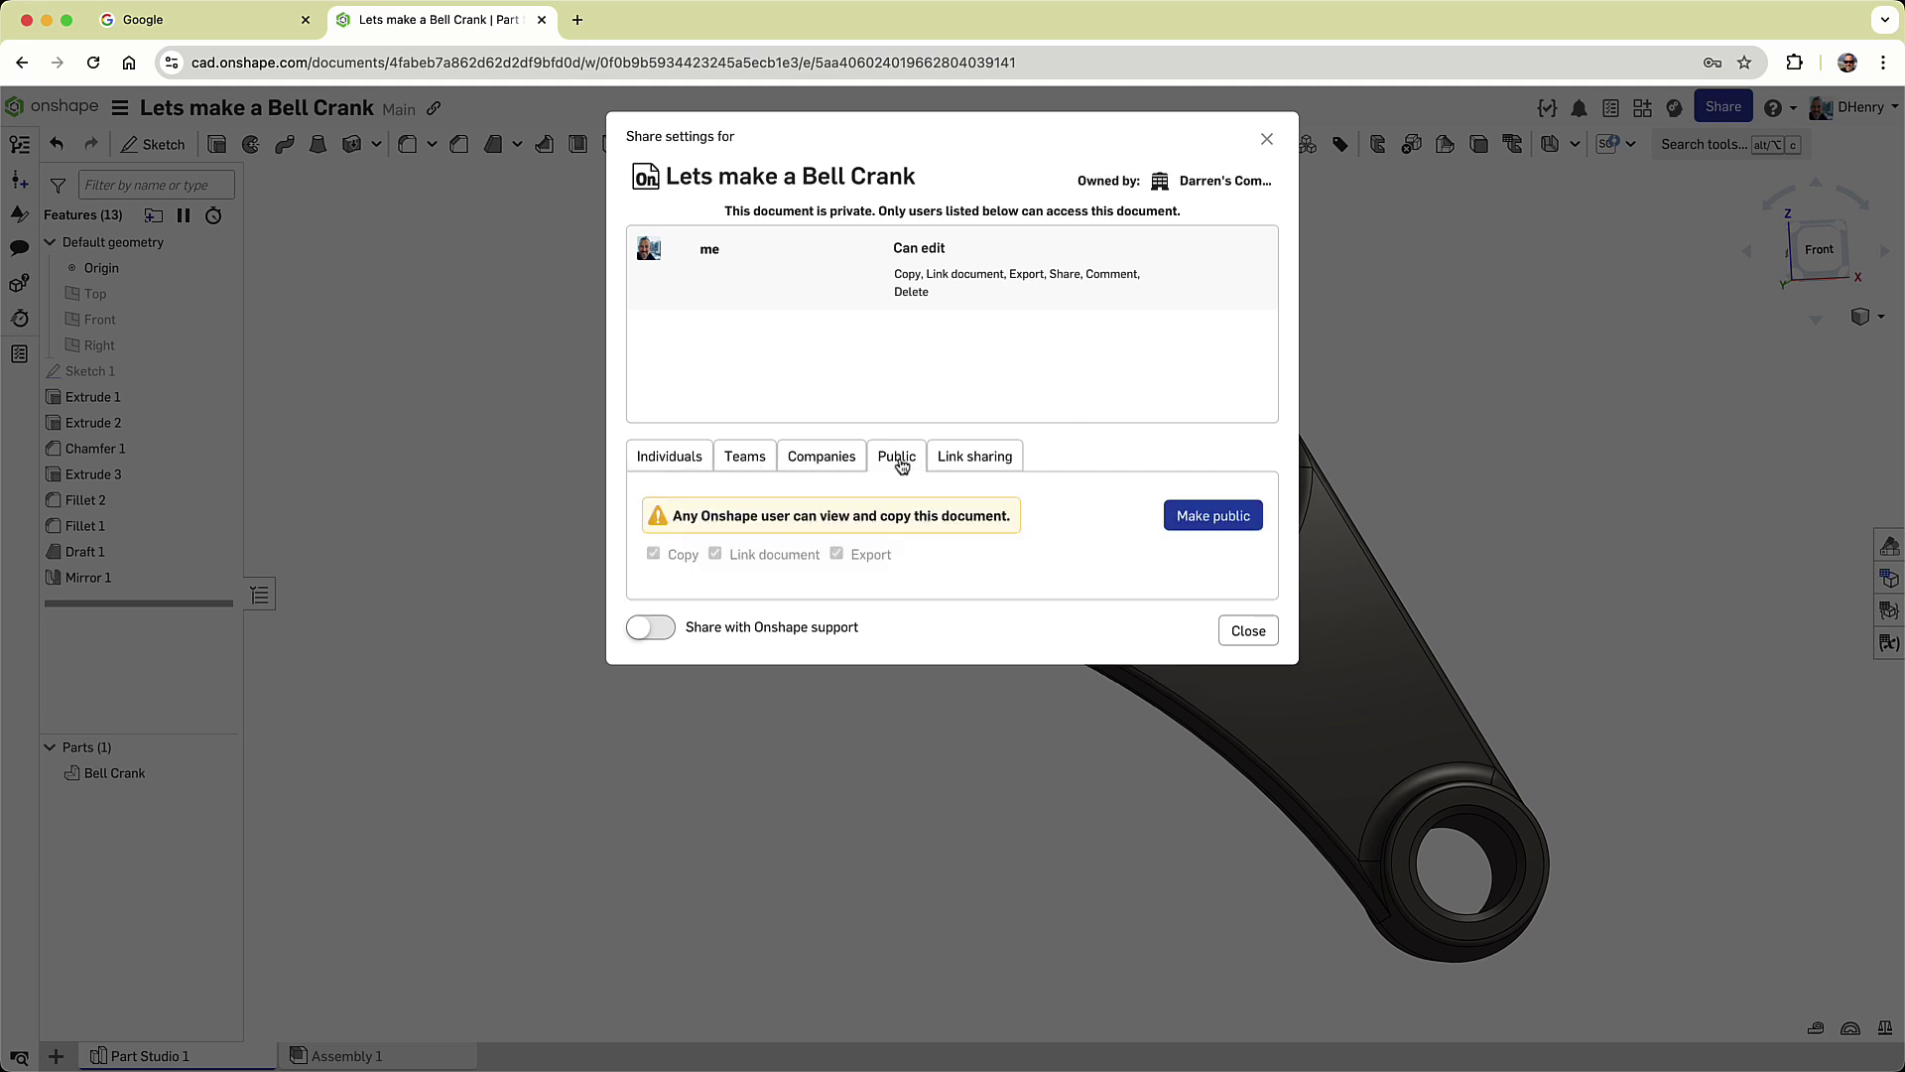
left_click(1205, 518)
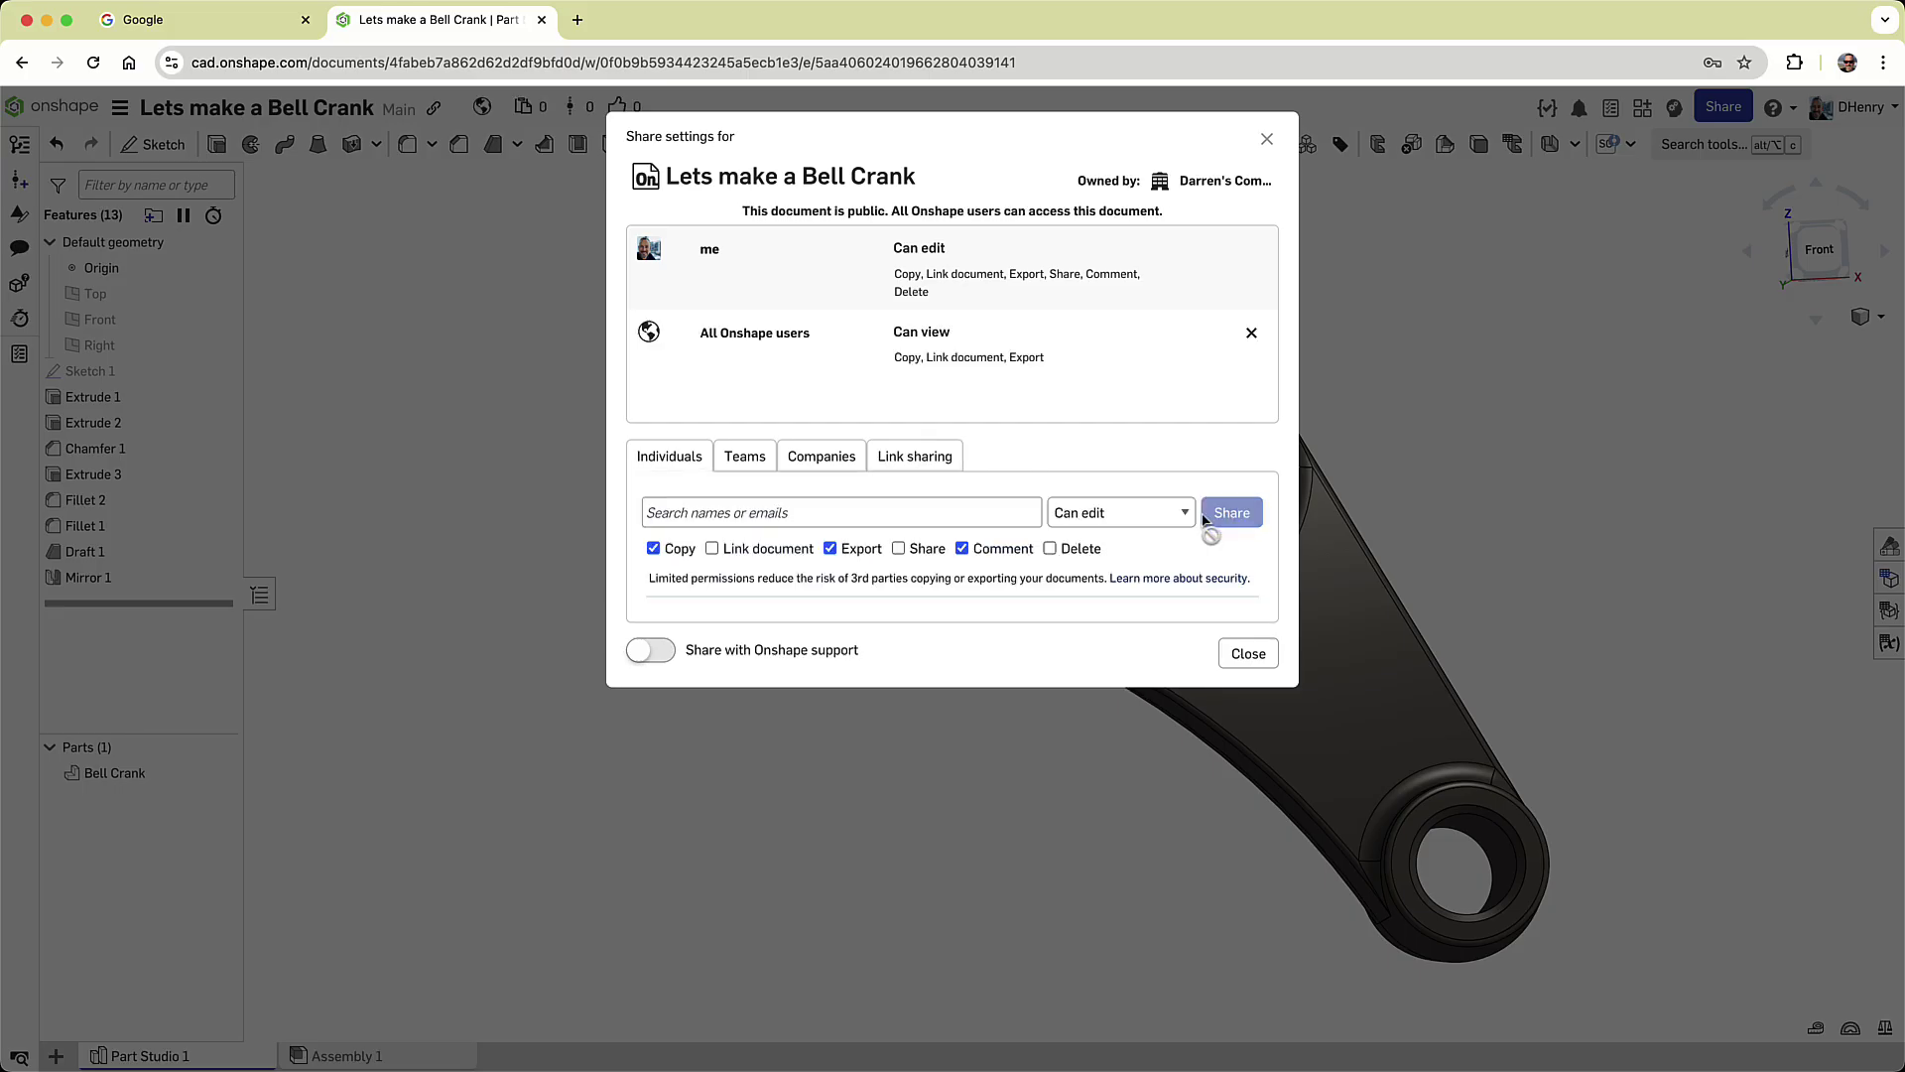
left_click(1245, 655)
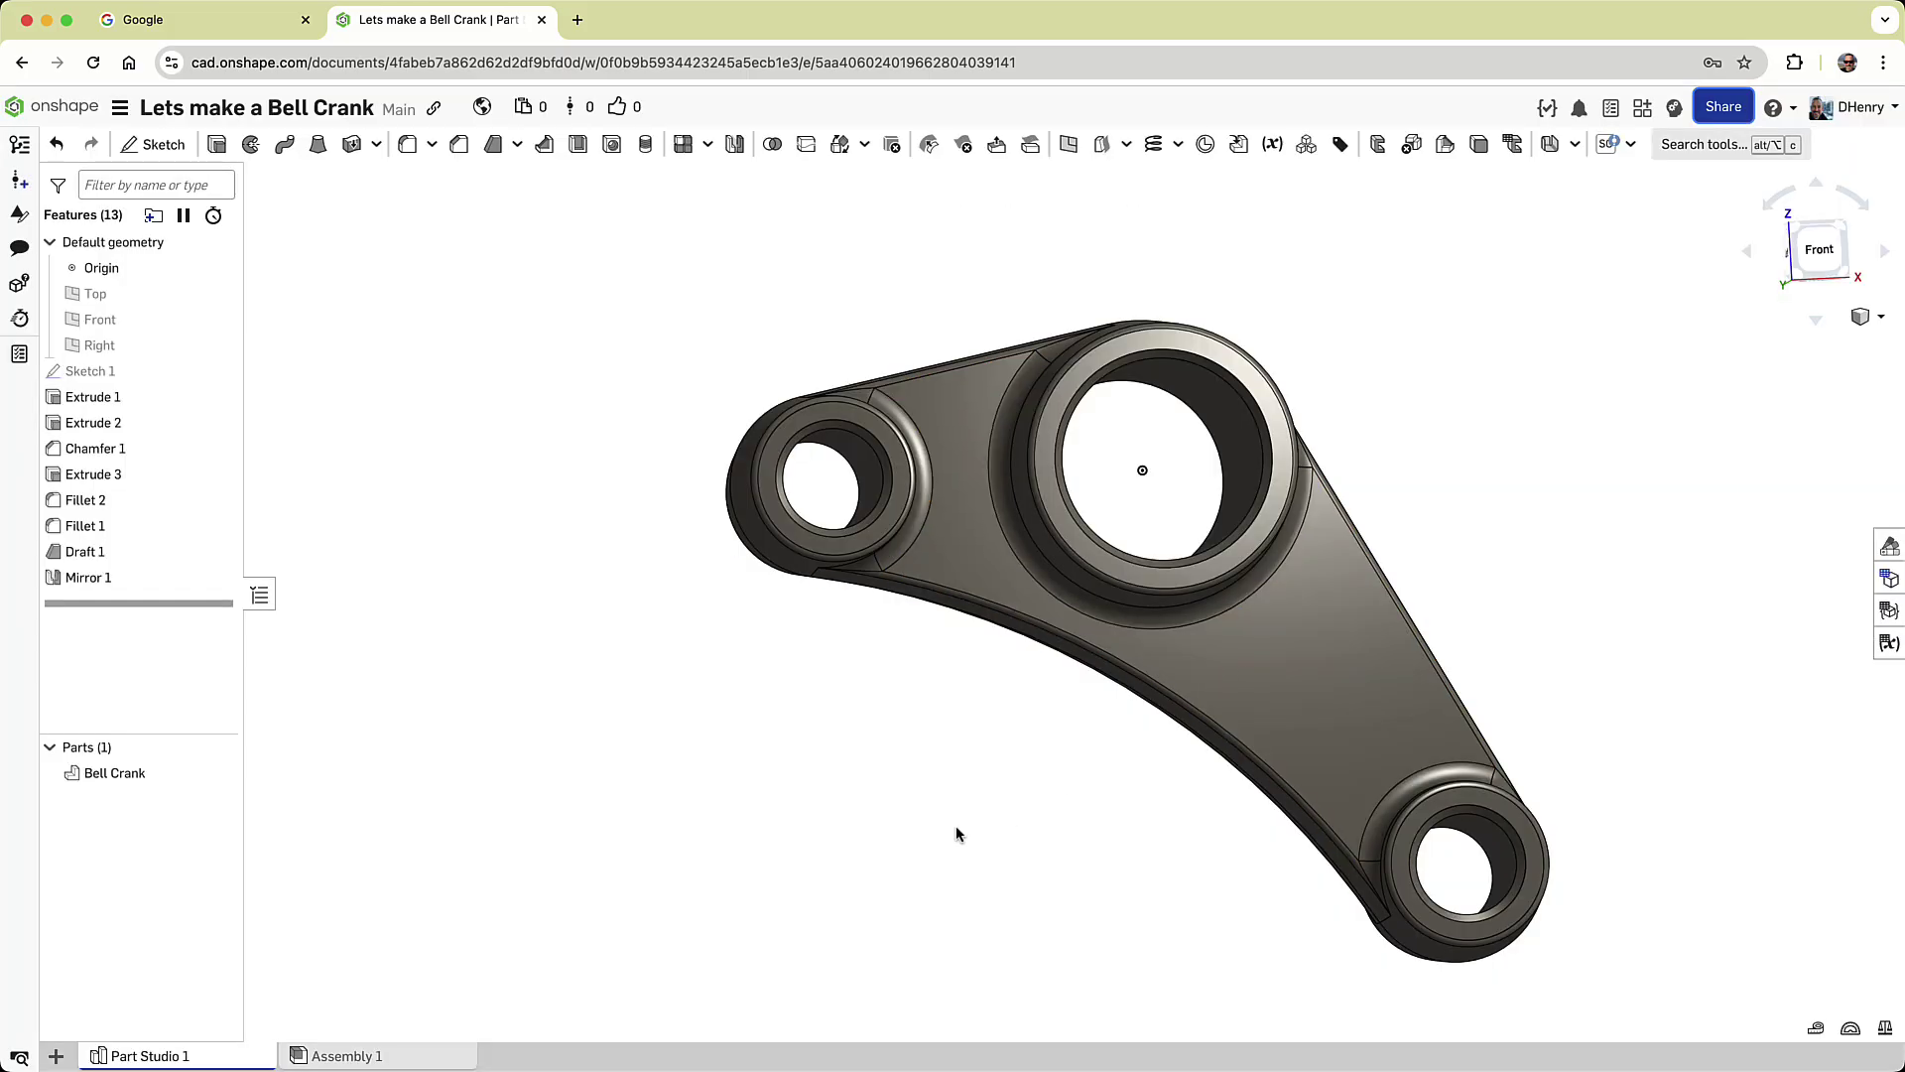
scroll(955, 833, "up", 3)
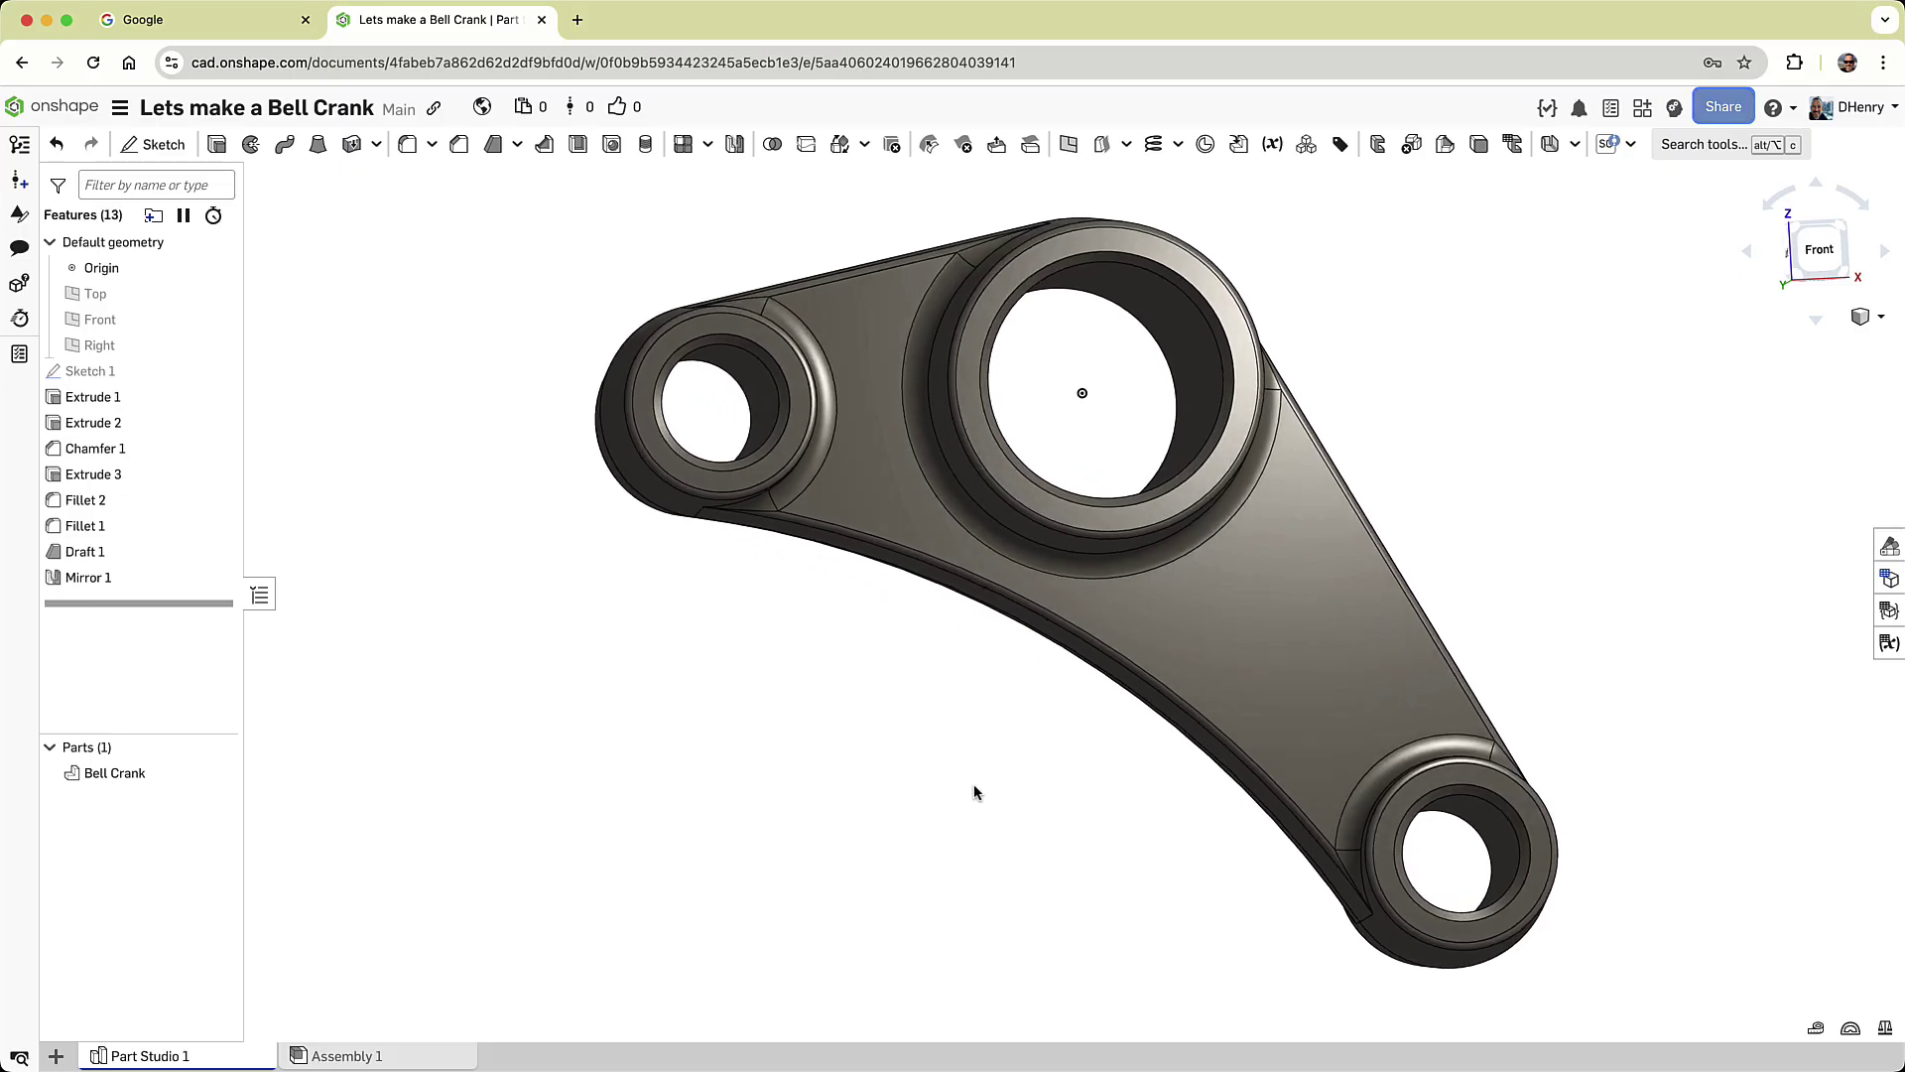